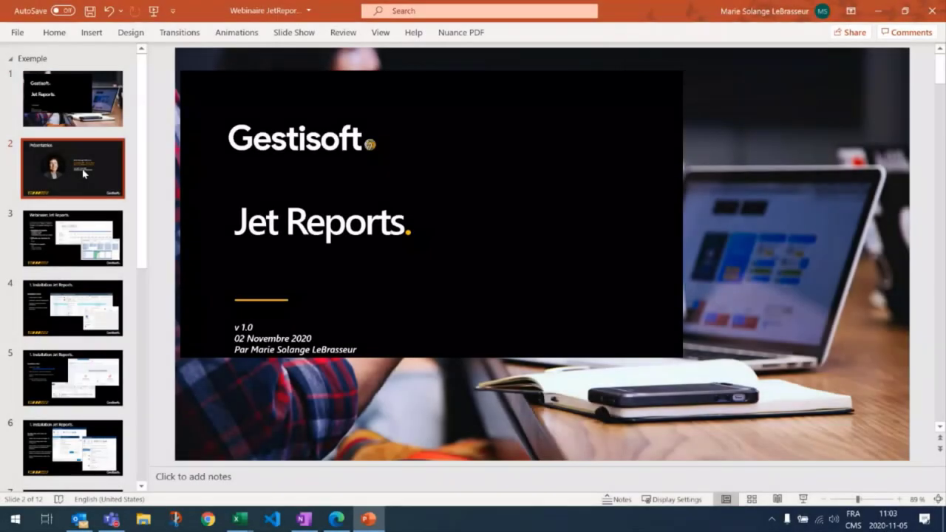
- Show slide 2, the 'Présentatrice' slide introducing the presenter
{"action": "left_click", "coordinate": [84, 169]}
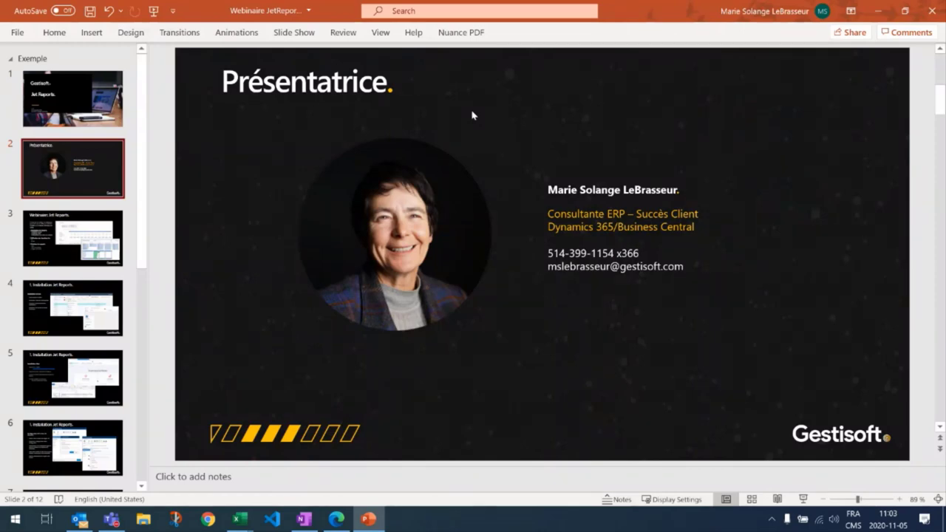
- Show slide 3, the 'Webinaire: Jet Reports' agenda covering installation, Jet functions and report creation
{"action": "left_click", "coordinate": [47, 231]}
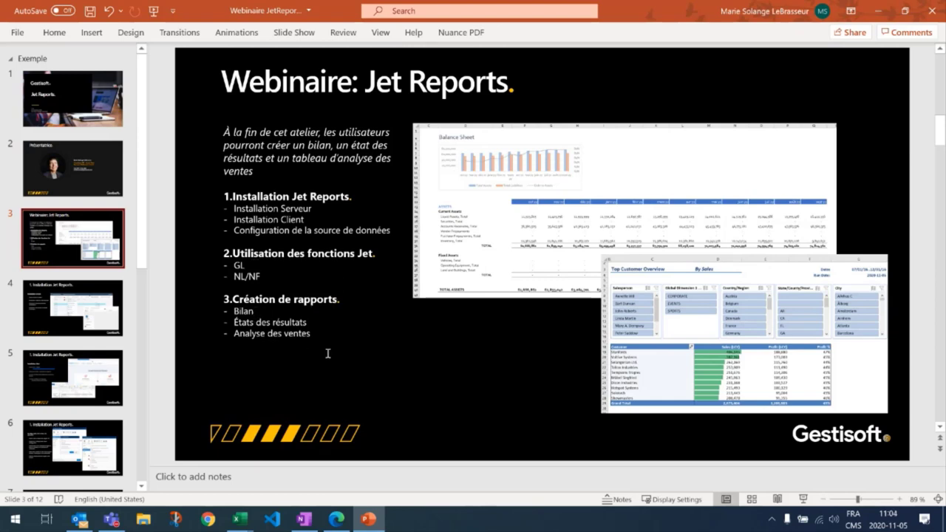
- Show slide 4, '1. Installation Jet Reports', with the Business Central server installation steps
{"action": "left_click", "coordinate": [69, 297]}
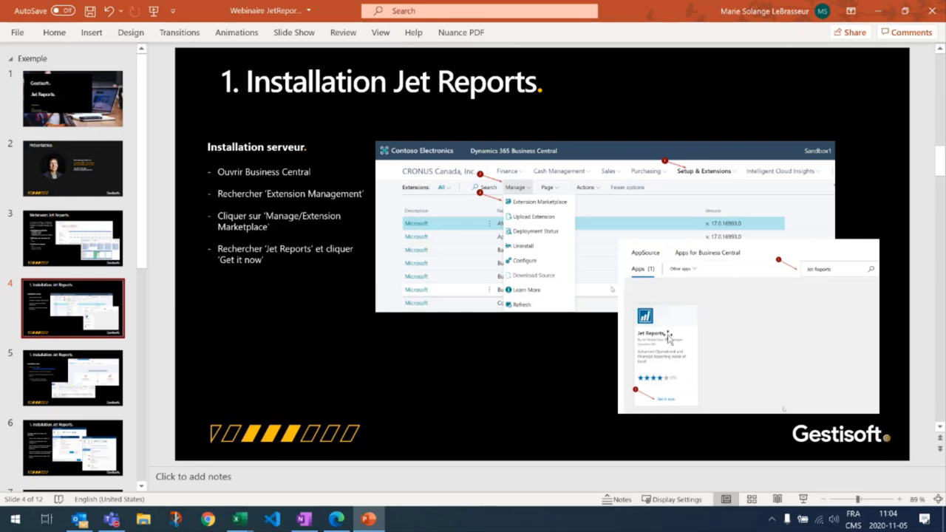
- In Business Central, go from Setup & Extensions > Extensions to the Extension Marketplace catalogue
{"action": "left_click", "coordinate": [337, 521]}
{"action": "left_click", "coordinate": [576, 94]}
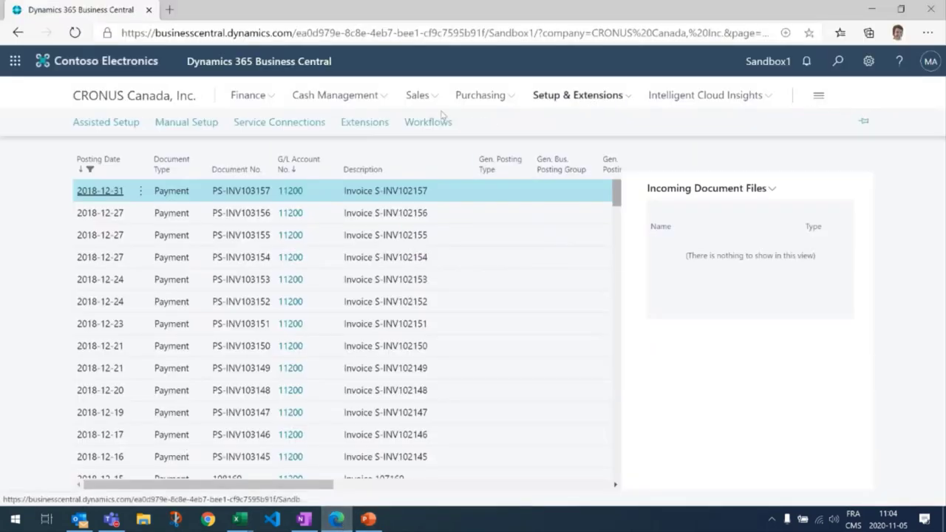
{"action": "left_click", "coordinate": [348, 123]}
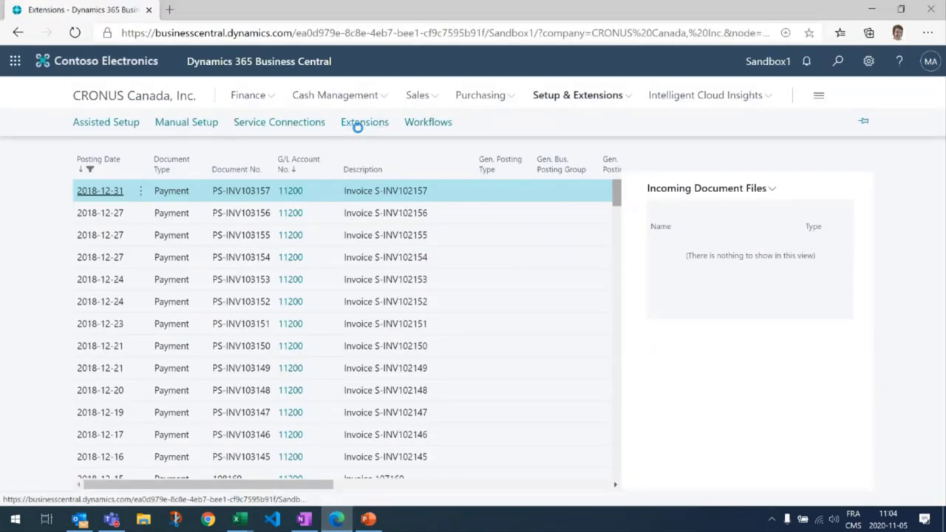
{"action": "left_click", "coordinate": [266, 123]}
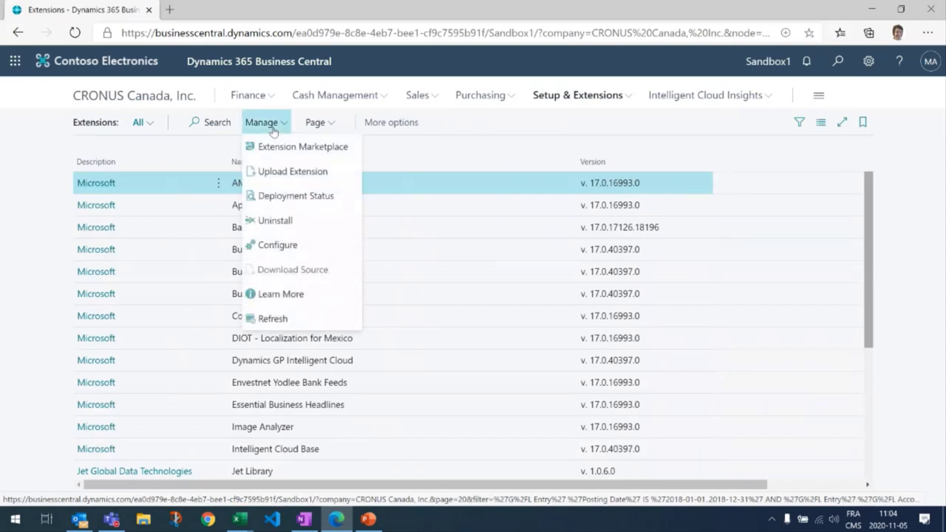
{"action": "left_click", "coordinate": [287, 146]}
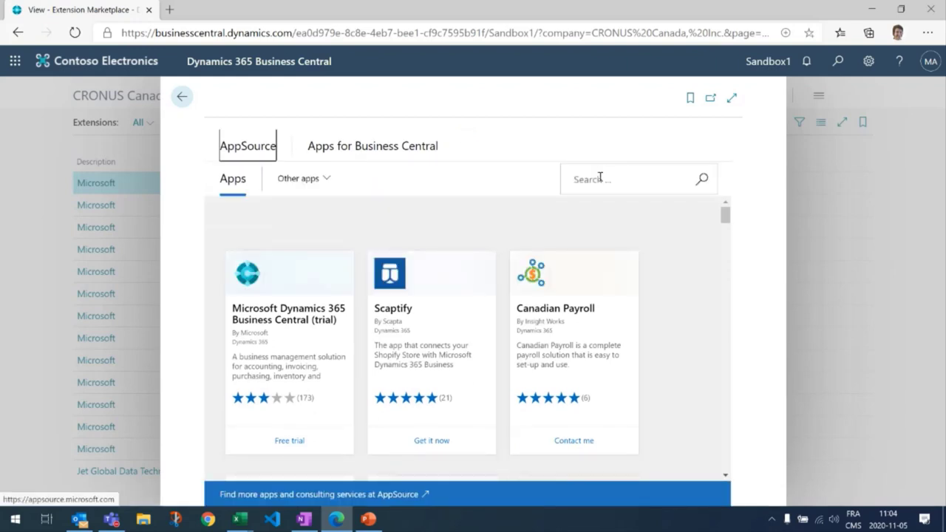
- Search the marketplace for 'jet report', confirm Jet Reports 1.0.11.0 is installed, then show slide 5
{"action": "left_click", "coordinate": [600, 177]}
{"action": "type", "text": "jet repo"}
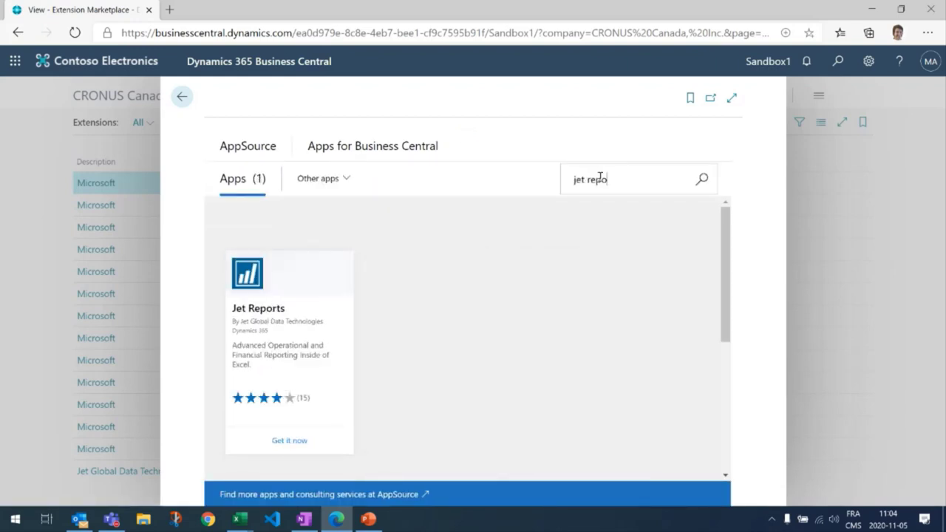
{"action": "type", "text": "rt"}
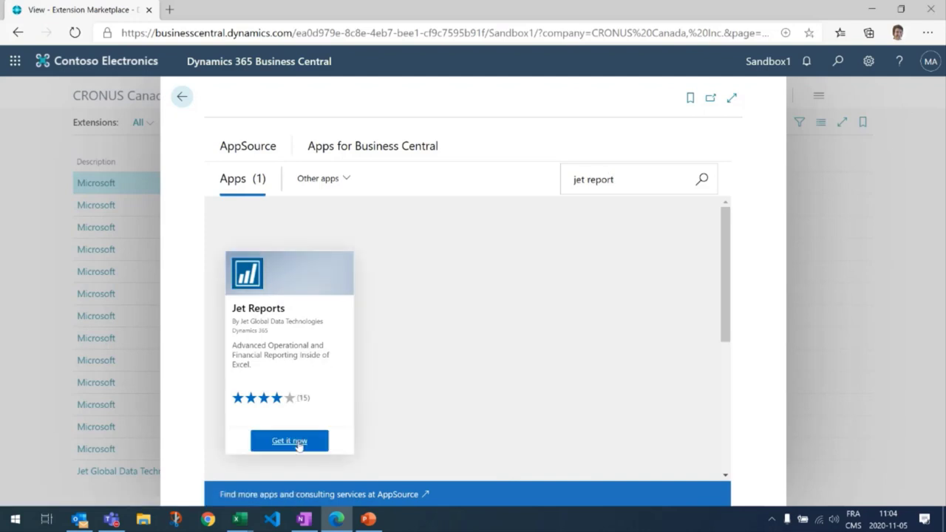
{"action": "left_click", "coordinate": [182, 98]}
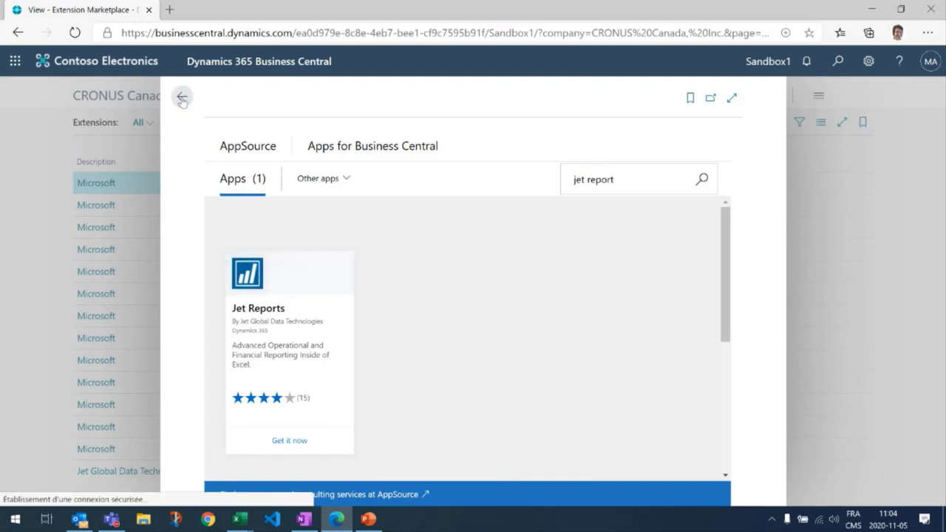
{"action": "scroll", "coordinate": [340, 347], "scroll_direction": "down", "scroll_amount": 3}
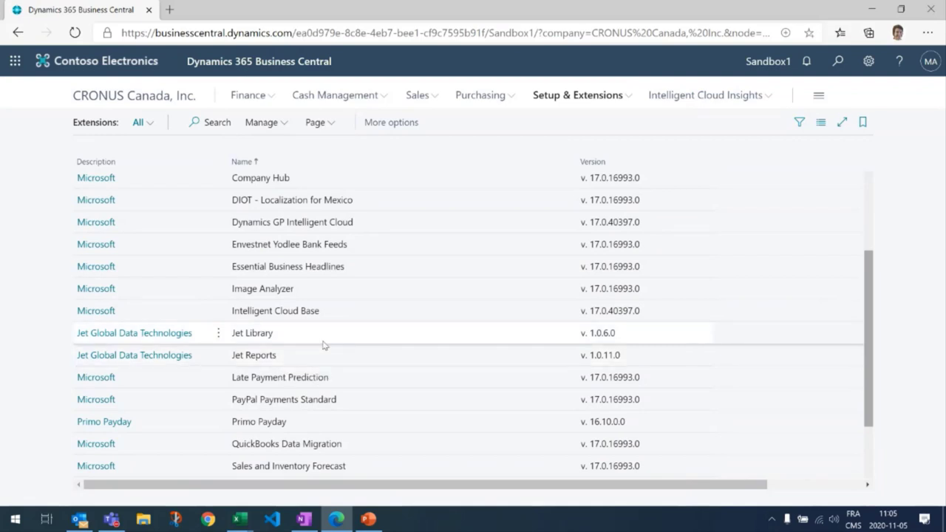
{"action": "left_click", "coordinate": [370, 520]}
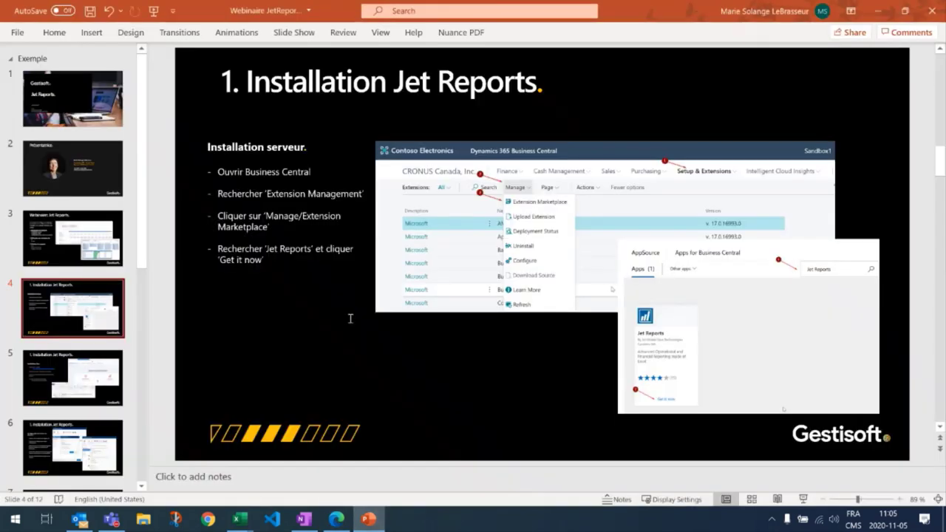
{"action": "left_click", "coordinate": [79, 380]}
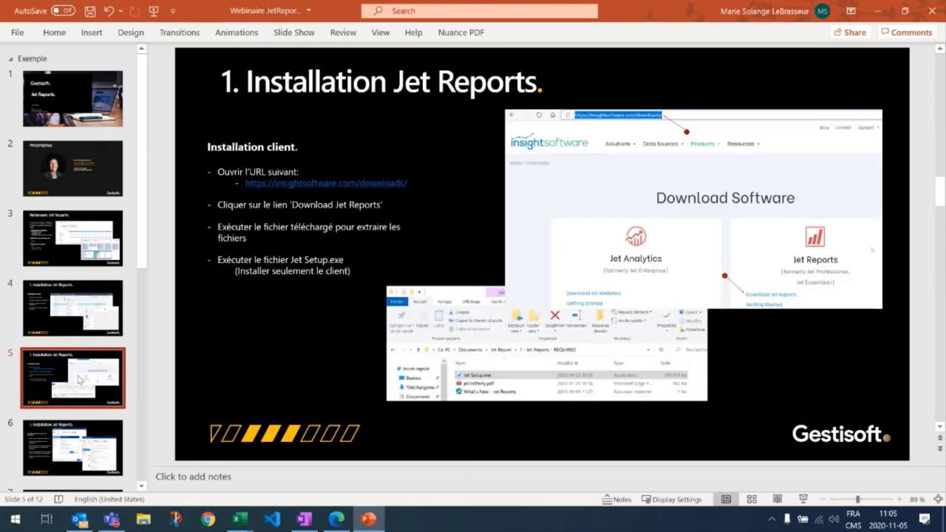
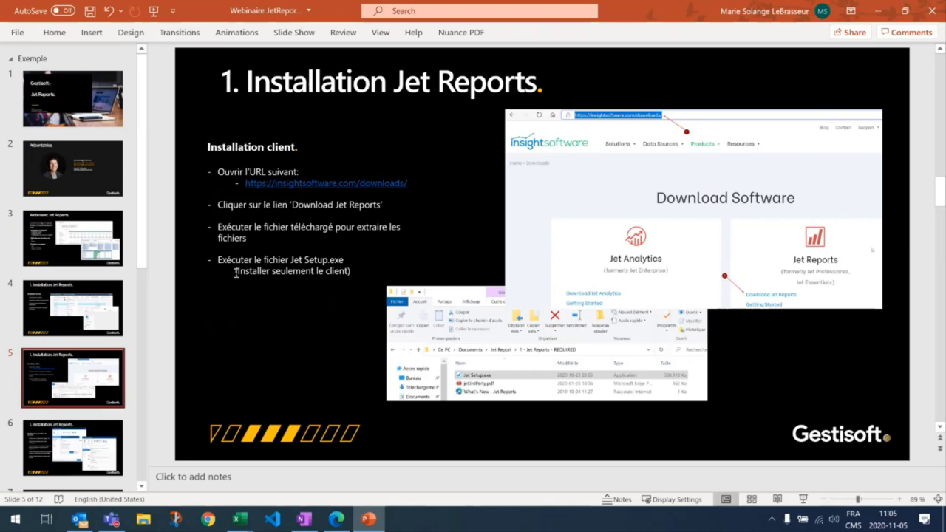
- In PowerPoint, highlight the client-only installation line, then go to slide 6 on database configuration
{"action": "left_click_drag", "start_coordinate": [235, 272], "coordinate": [349, 272]}
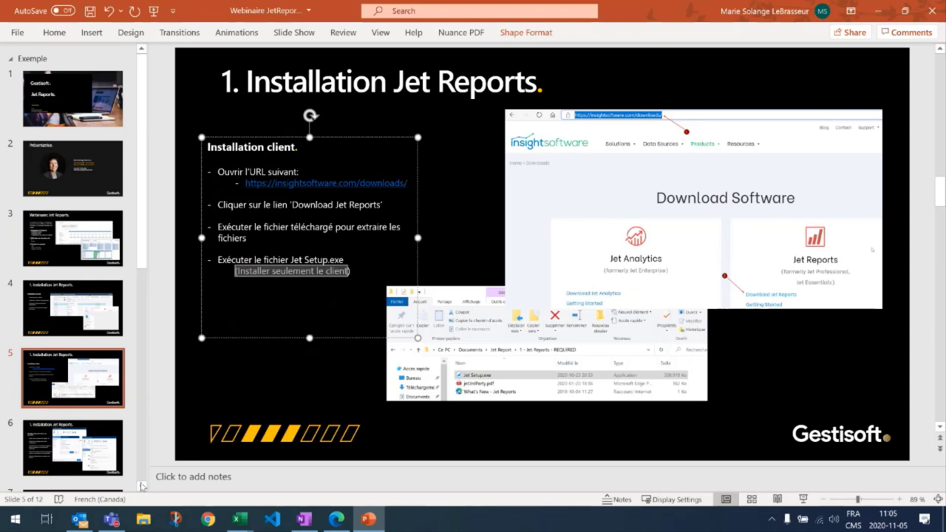
{"action": "left_click", "coordinate": [141, 485]}
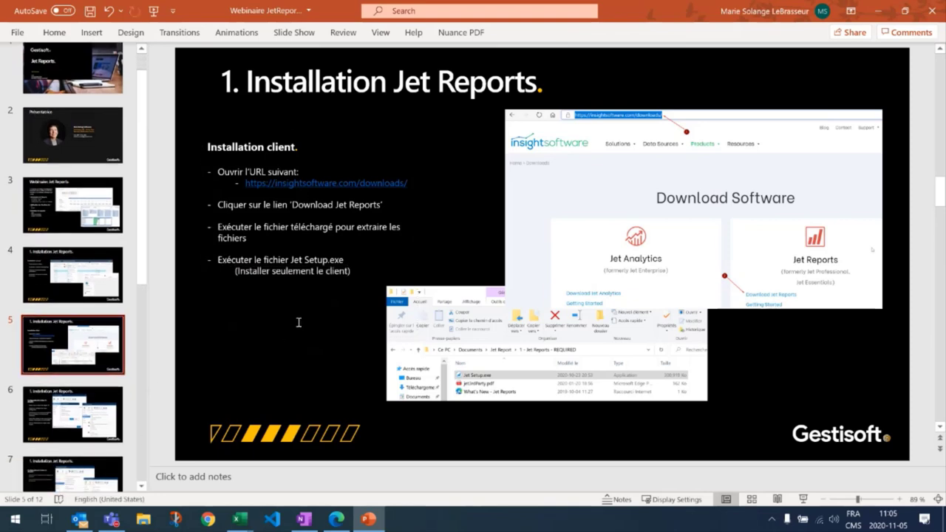
{"action": "left_click", "coordinate": [141, 488]}
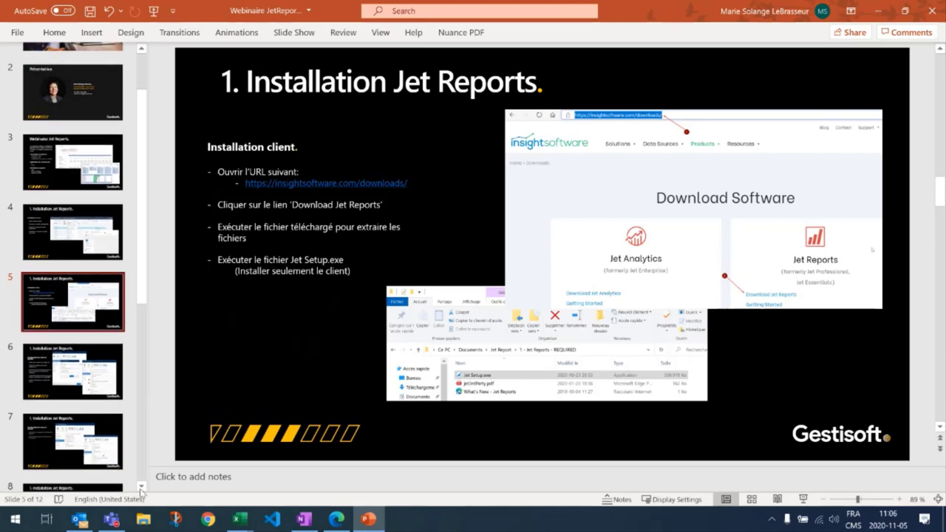
{"action": "left_click", "coordinate": [79, 355]}
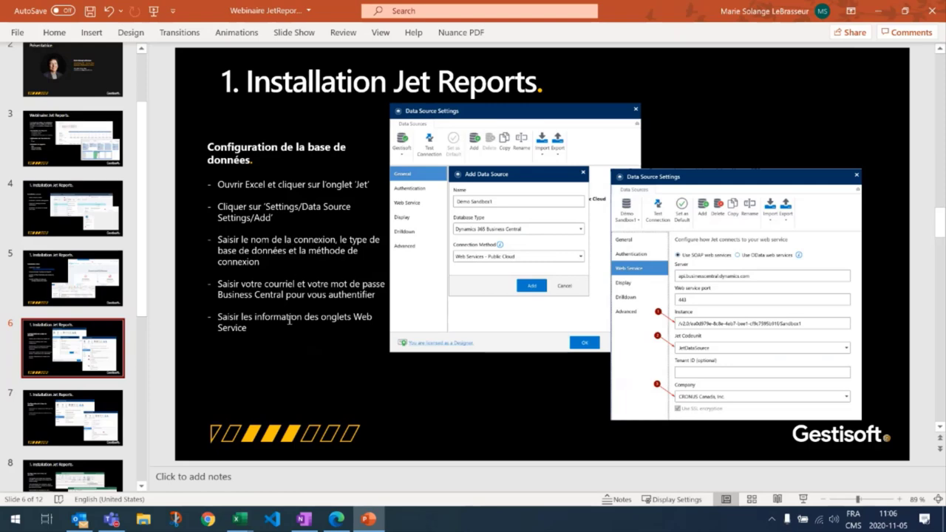
- Switch to the Book11 Excel workbook and bring up Jet's Settings choices
{"action": "left_click", "coordinate": [336, 519]}
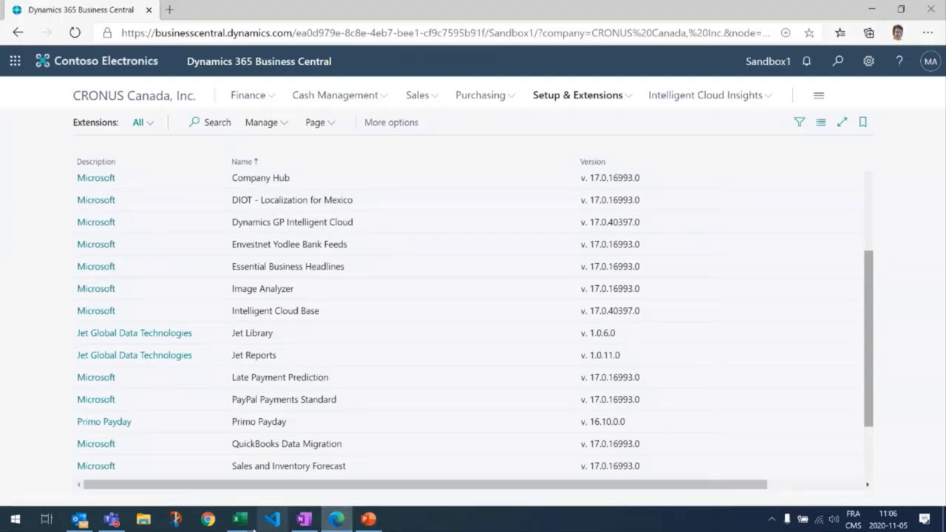
{"action": "mouse_move", "coordinate": [239, 519]}
{"action": "left_click", "coordinate": [280, 473]}
{"action": "left_click", "coordinate": [606, 83]}
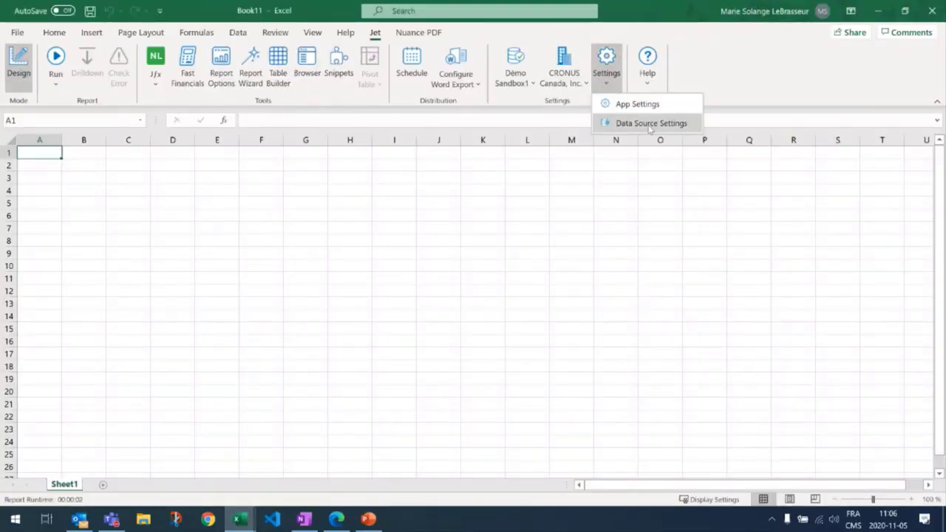
- Delete the old Gestisoft Sandbox source in Data Source Settings and start a new one
{"action": "left_click", "coordinate": [650, 125]}
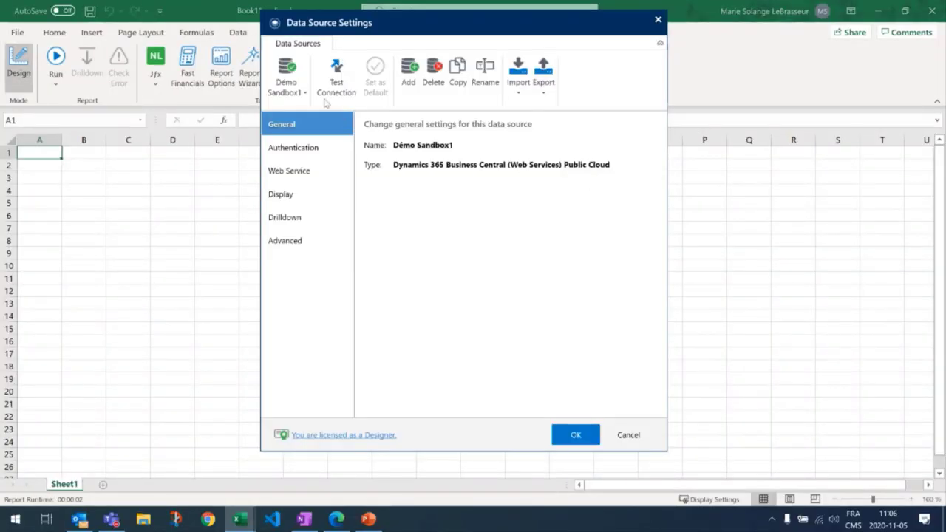
{"action": "left_click", "coordinate": [300, 92]}
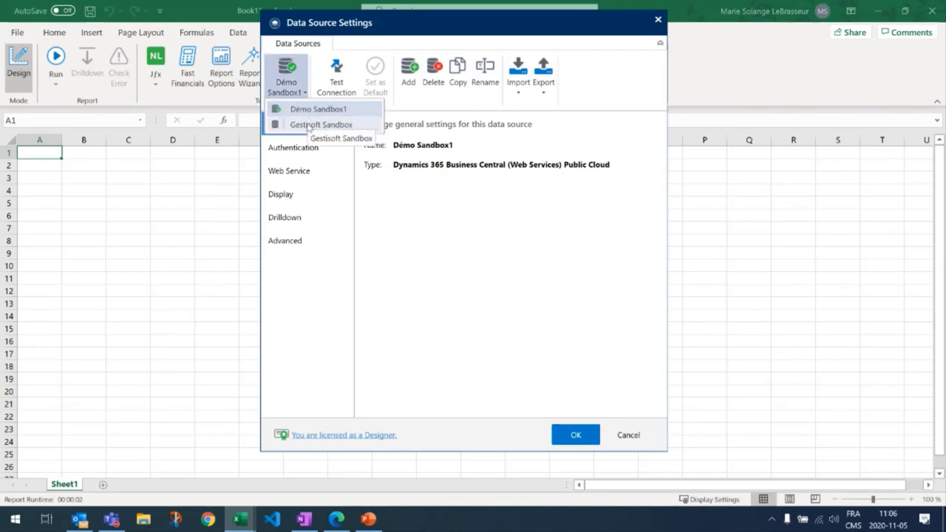
{"action": "left_click", "coordinate": [308, 125]}
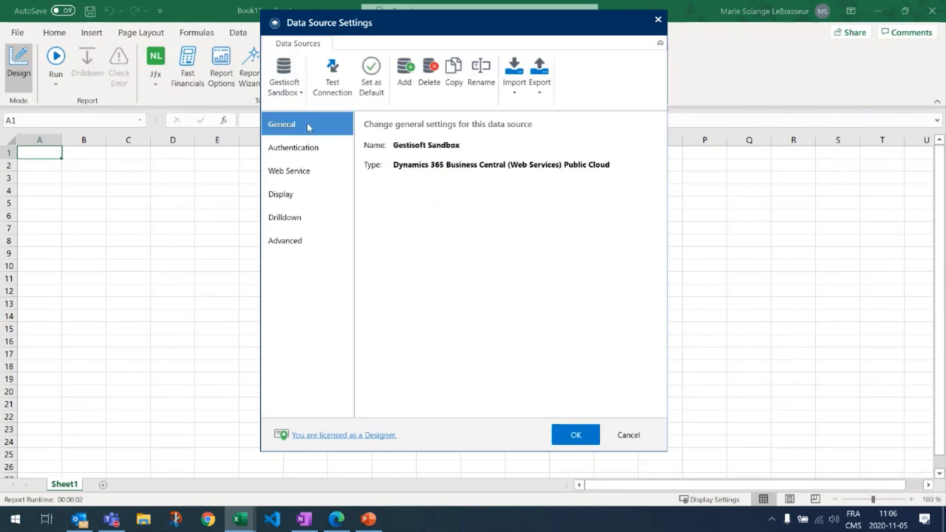
{"action": "left_click", "coordinate": [425, 83]}
{"action": "left_click", "coordinate": [537, 271]}
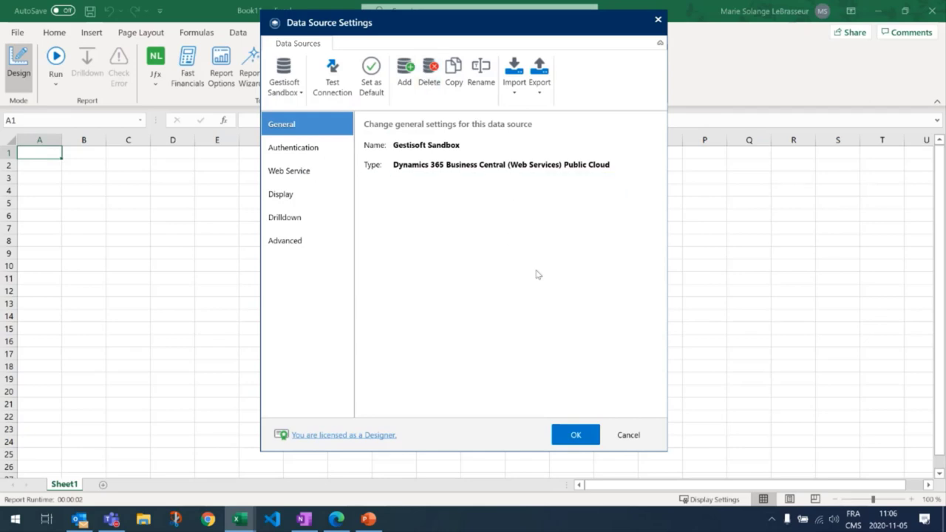
{"action": "left_click", "coordinate": [410, 72]}
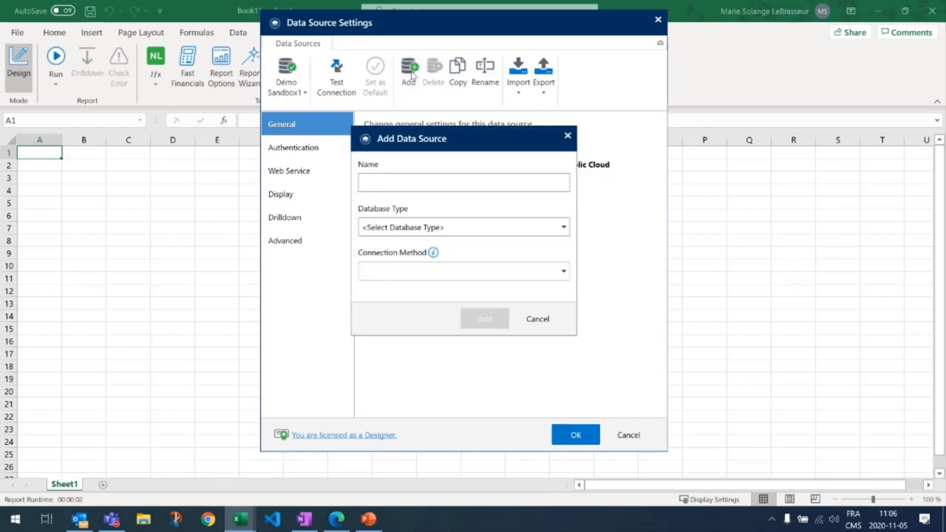
- Add a Gestisoft Sandbox source: Dynamics 365 Business Central over Web Services – Public Cloud
{"action": "left_click", "coordinate": [383, 178]}
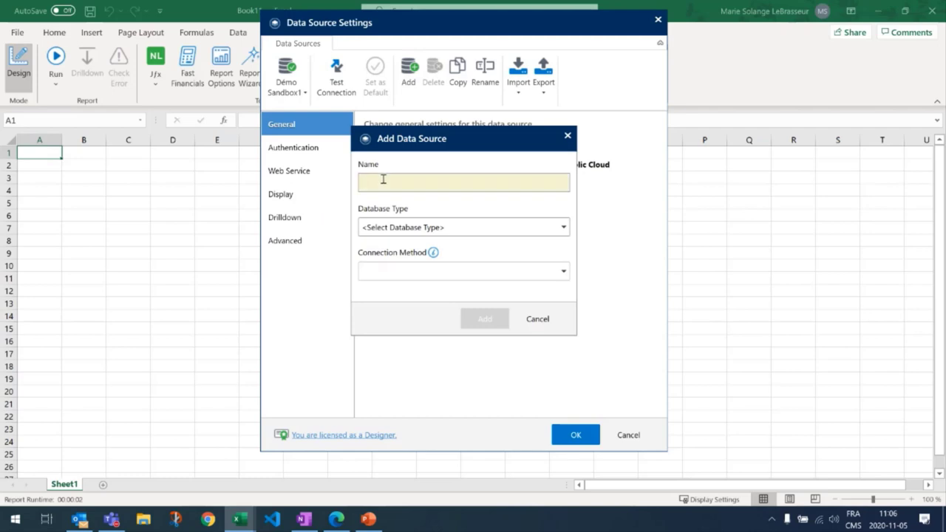
{"action": "type", "text": "Gestisoft Sandbox"}
{"action": "left_click", "coordinate": [391, 234]}
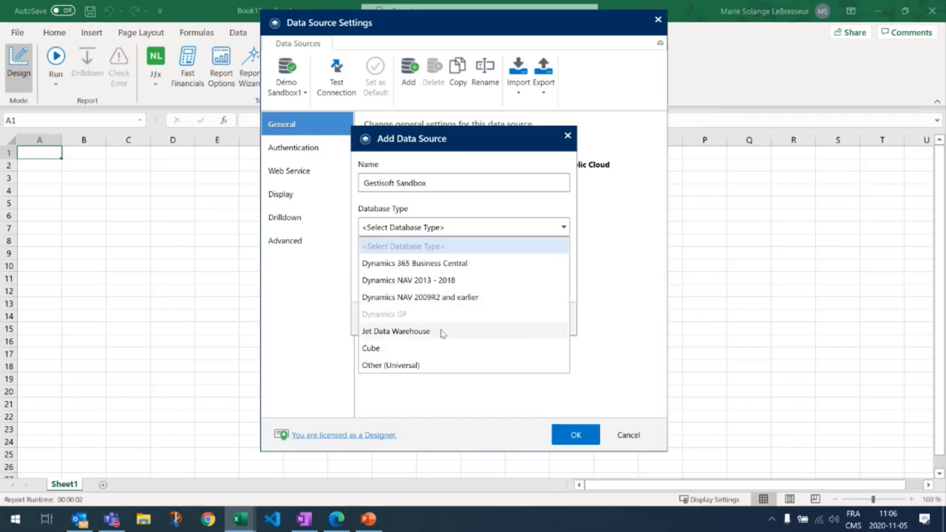
{"action": "left_click", "coordinate": [431, 263]}
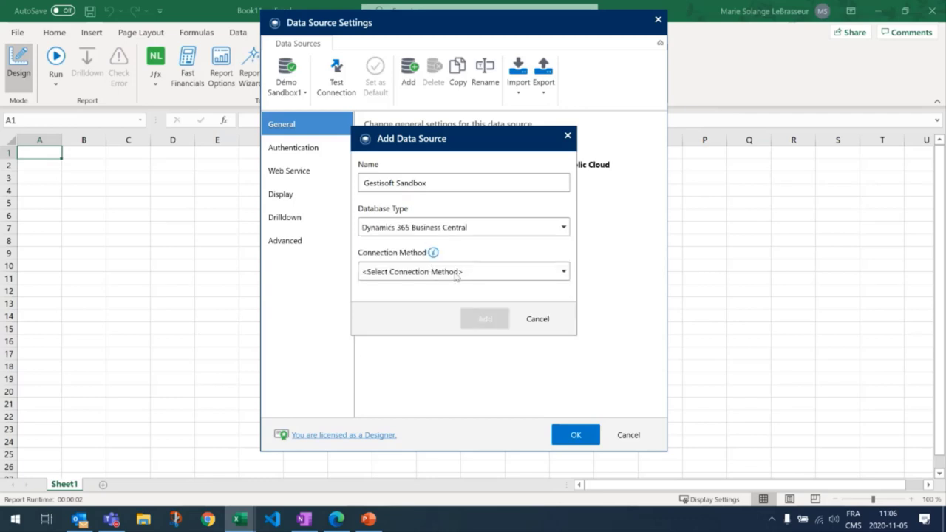
{"action": "left_click", "coordinate": [455, 272]}
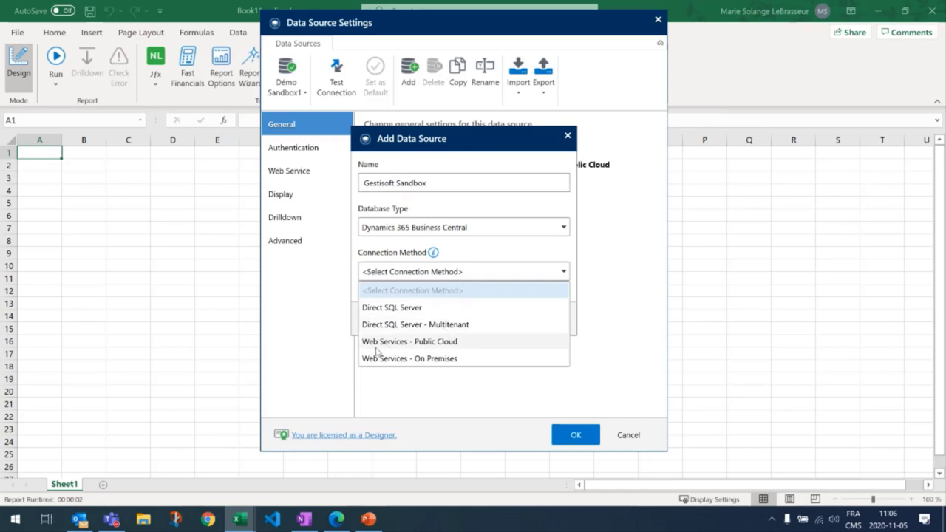
{"action": "left_click", "coordinate": [436, 342]}
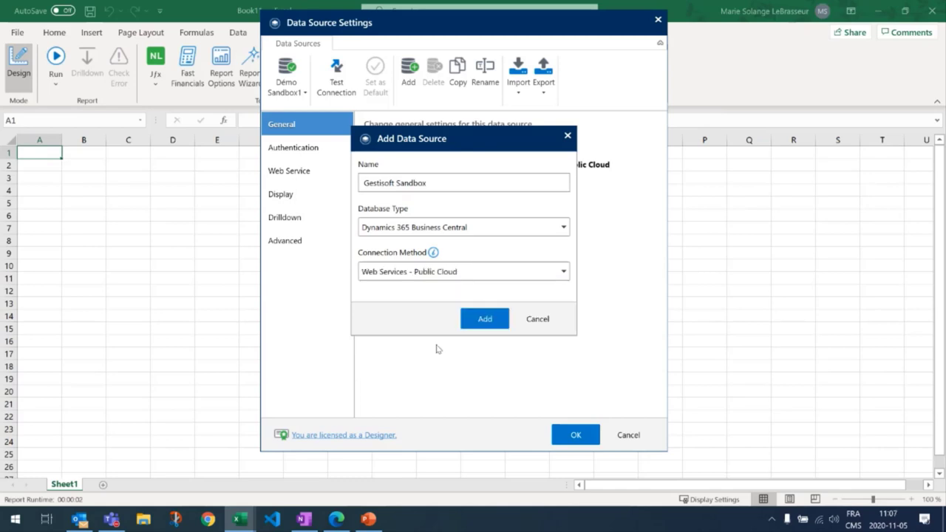
{"action": "left_click", "coordinate": [481, 319]}
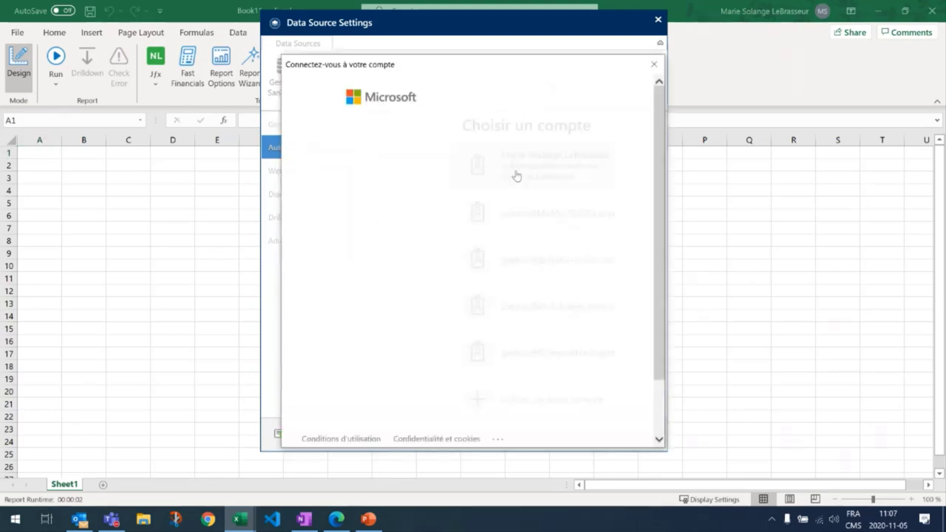
- Sign in with the user's Microsoft account, then view the Web Service connection settings
{"action": "left_click", "coordinate": [474, 174]}
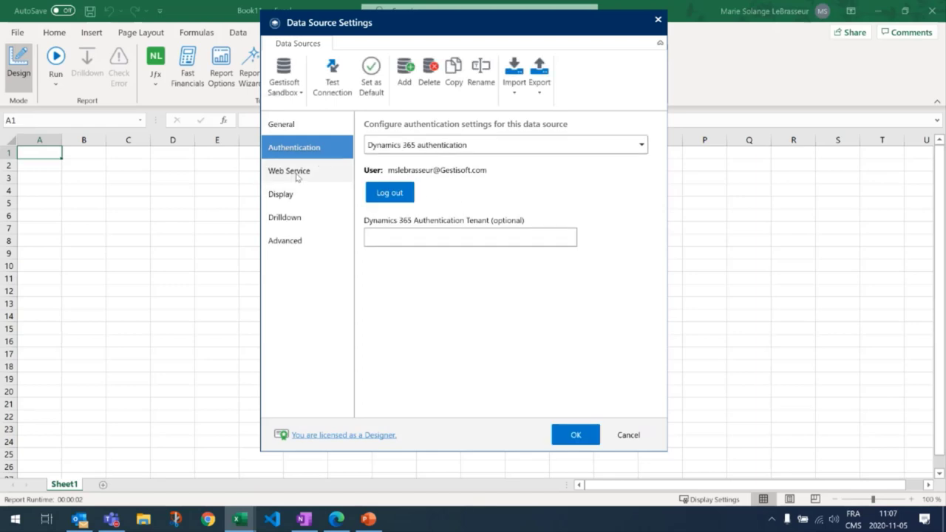
{"action": "left_click", "coordinate": [297, 176]}
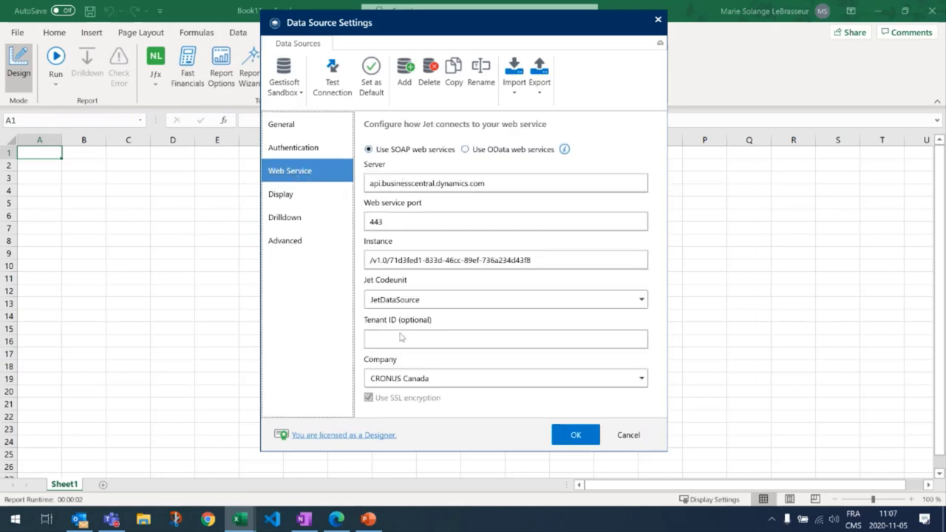
- Append /Sandbox to the Instance, keep JetDataSource codeunit, and choose company CRONUS Canada, Inc
{"action": "left_click", "coordinate": [553, 260]}
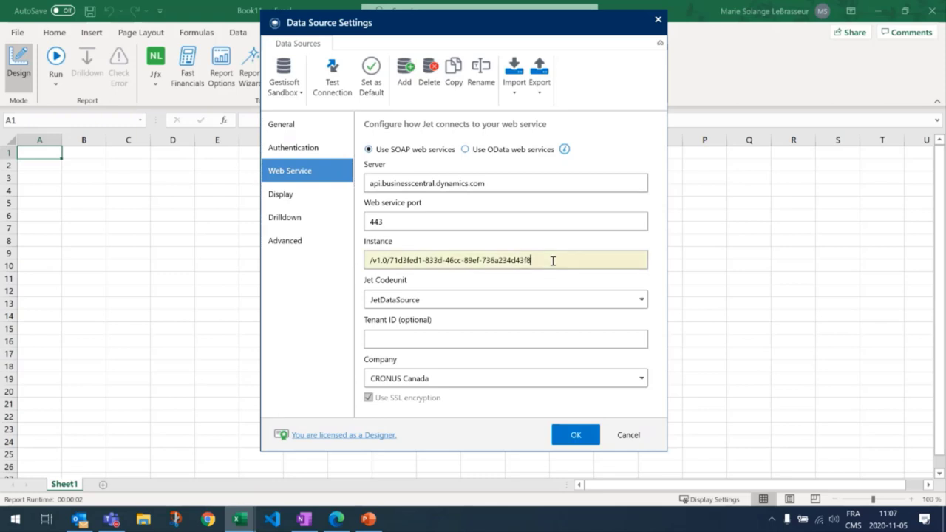
{"action": "type", "text": "/Sandbox"}
{"action": "key", "text": "Tab"}
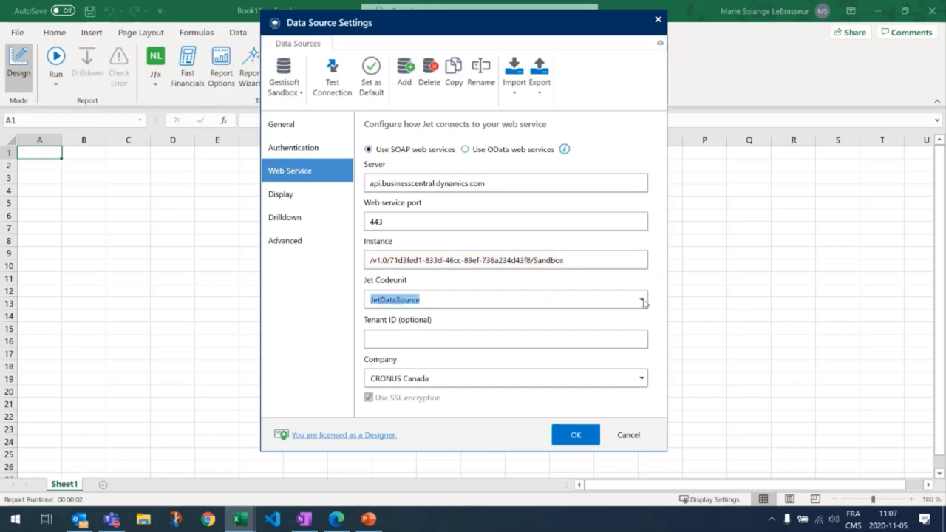
{"action": "left_click", "coordinate": [640, 300]}
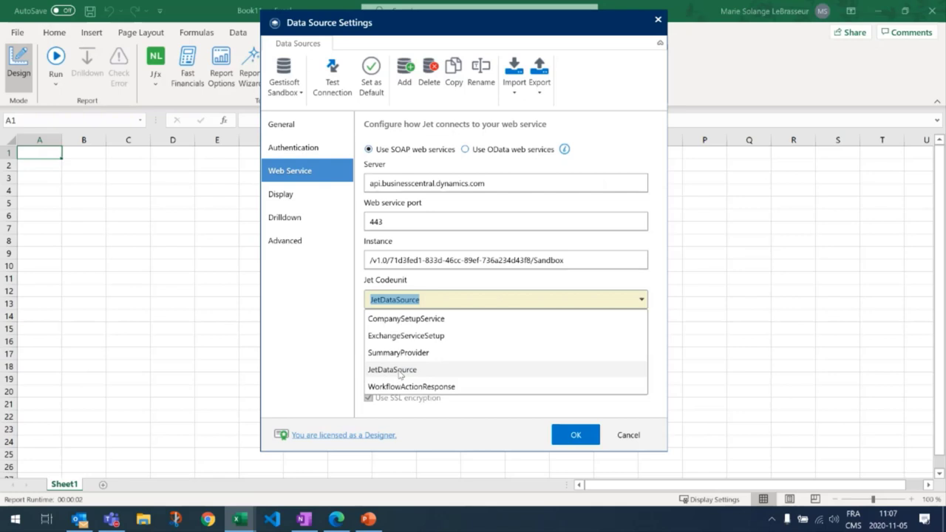
{"action": "left_click", "coordinate": [399, 370]}
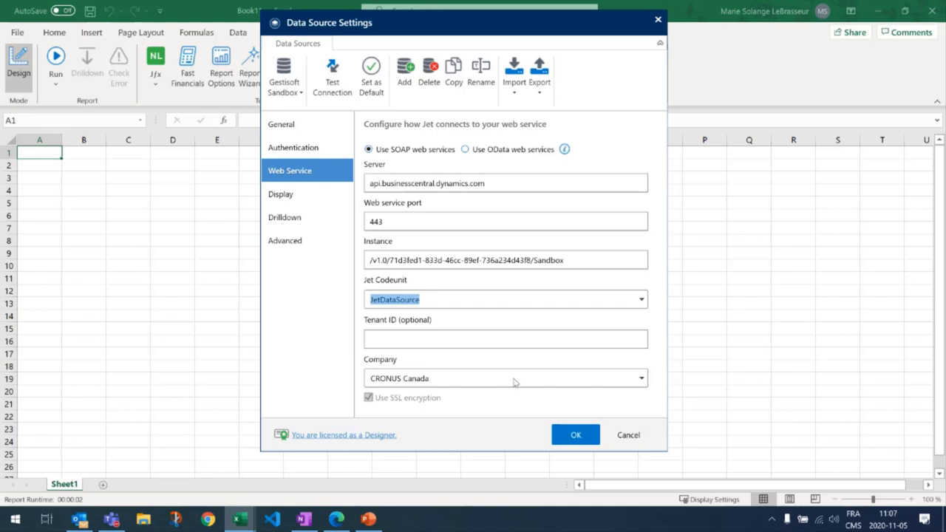
{"action": "left_click", "coordinate": [640, 380]}
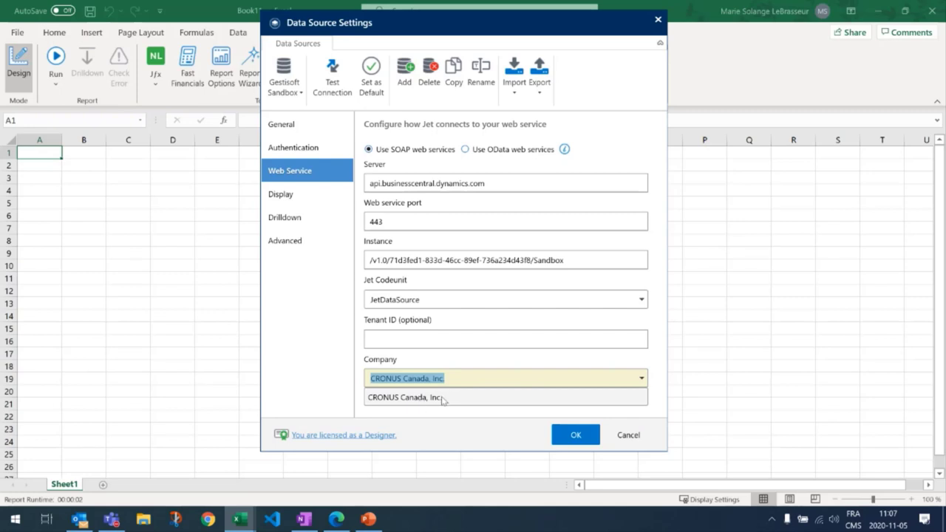
{"action": "left_click", "coordinate": [442, 398]}
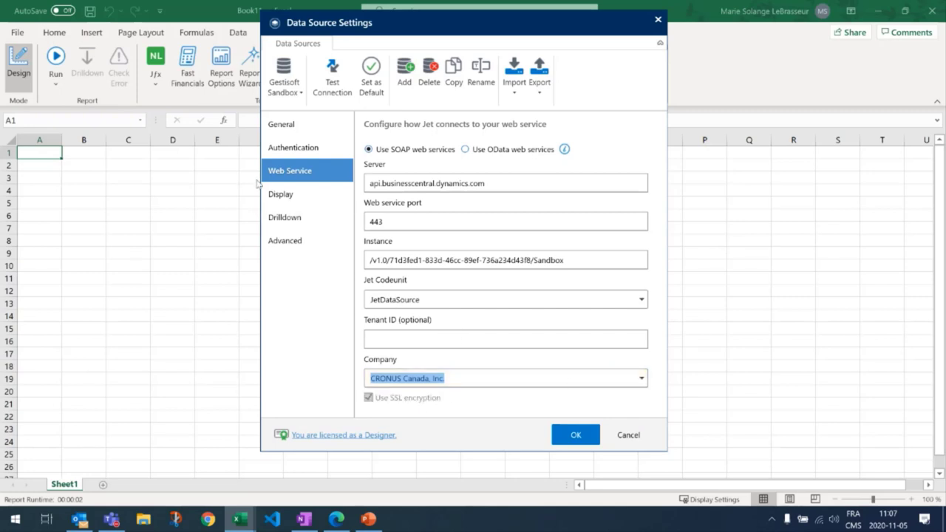
{"action": "left_click", "coordinate": [284, 198]}
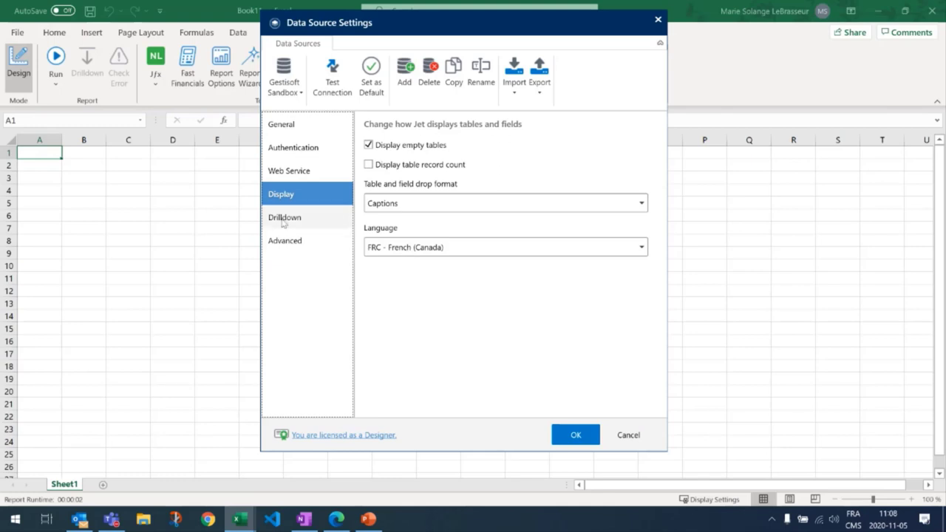
- Append /Sandbox to the Drilldown web instance and save the data source settings with OK
{"action": "left_click", "coordinate": [283, 221]}
{"action": "left_click", "coordinate": [530, 288]}
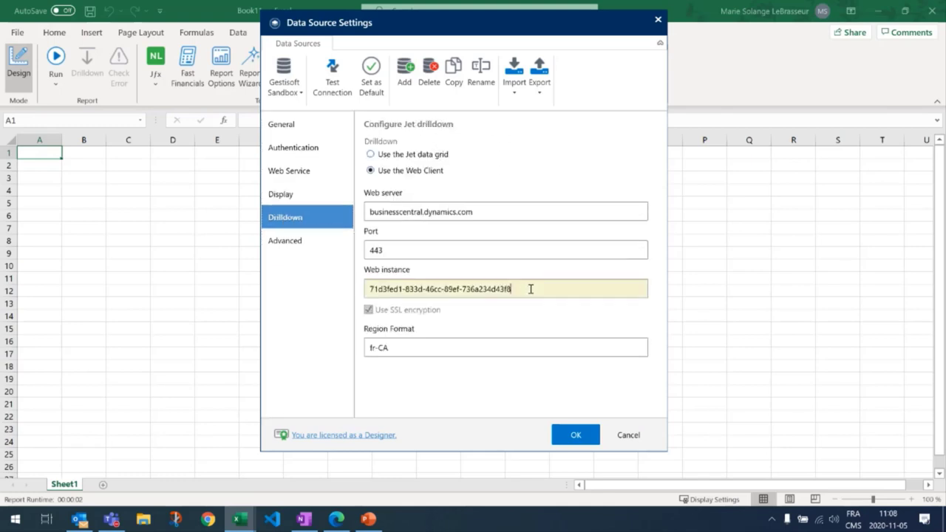
{"action": "type", "text": "/Sandbox"}
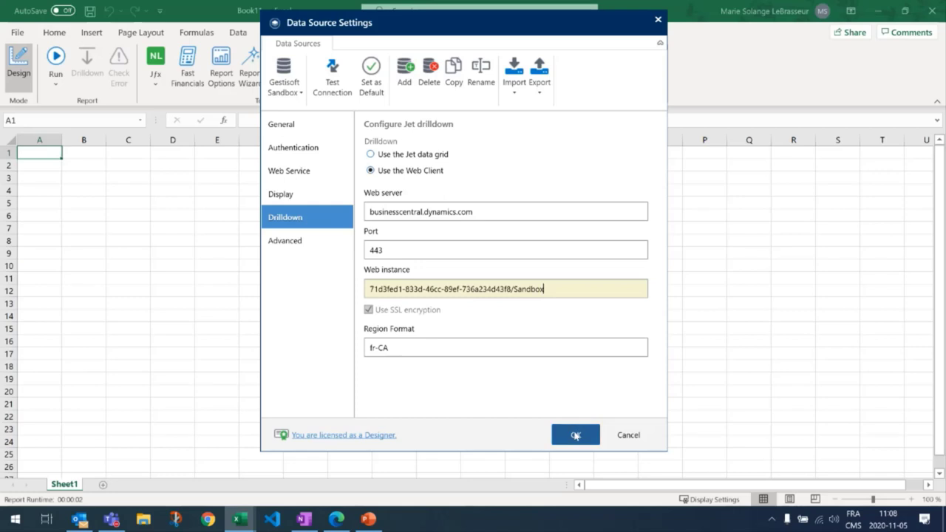
{"action": "left_click", "coordinate": [575, 436]}
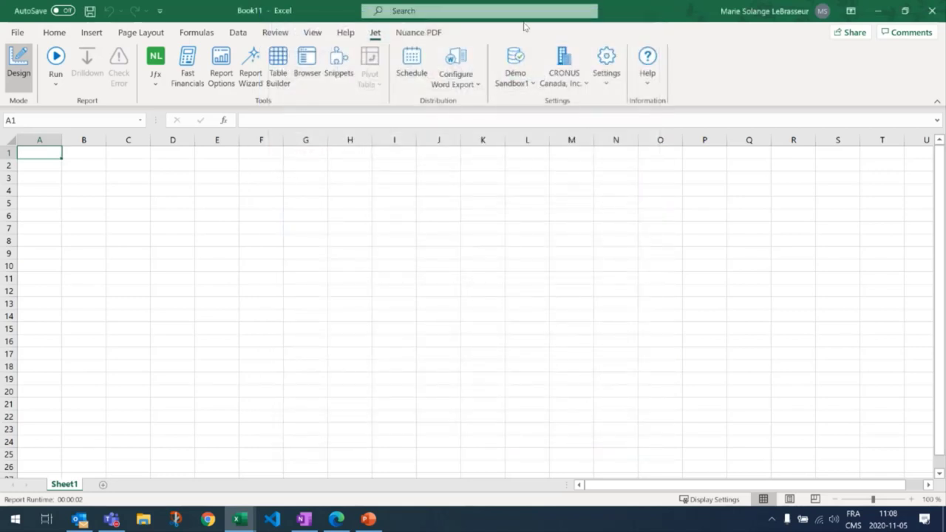
- Check the Jet data source dropdown lists Gestisoft Sandbox, then return to Data Source Settings
{"action": "left_click", "coordinate": [532, 84]}
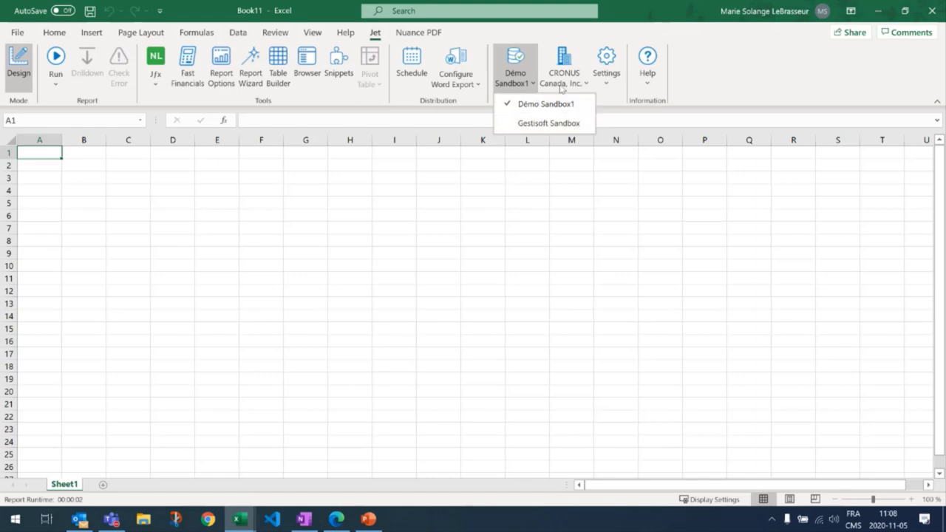
{"action": "left_click", "coordinate": [606, 86]}
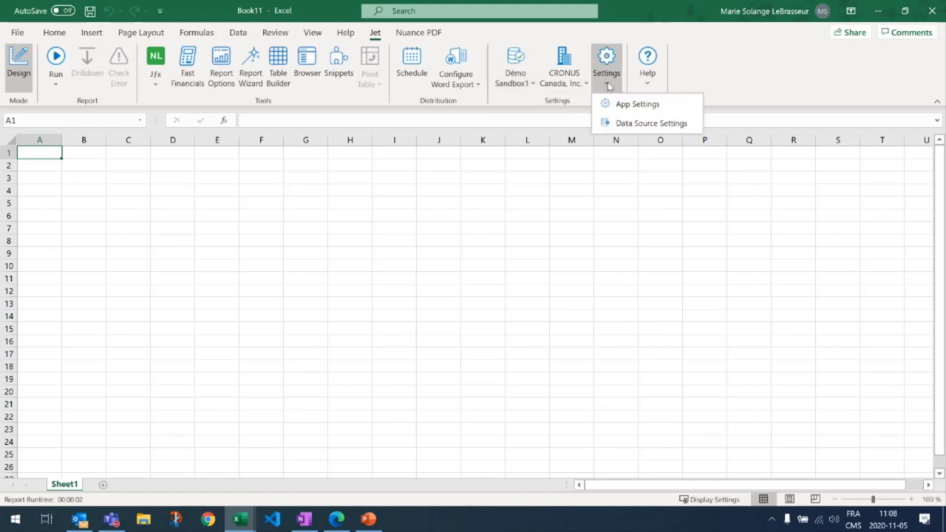
{"action": "left_click", "coordinate": [618, 124]}
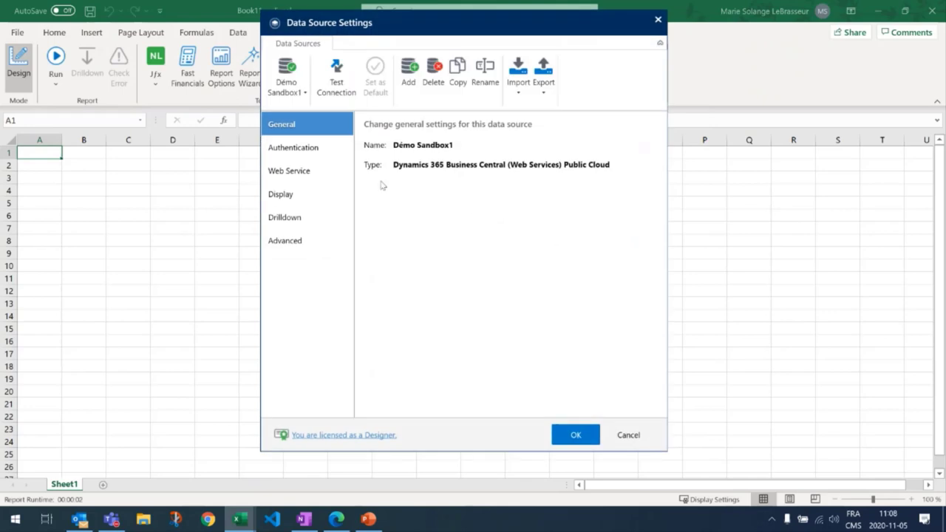
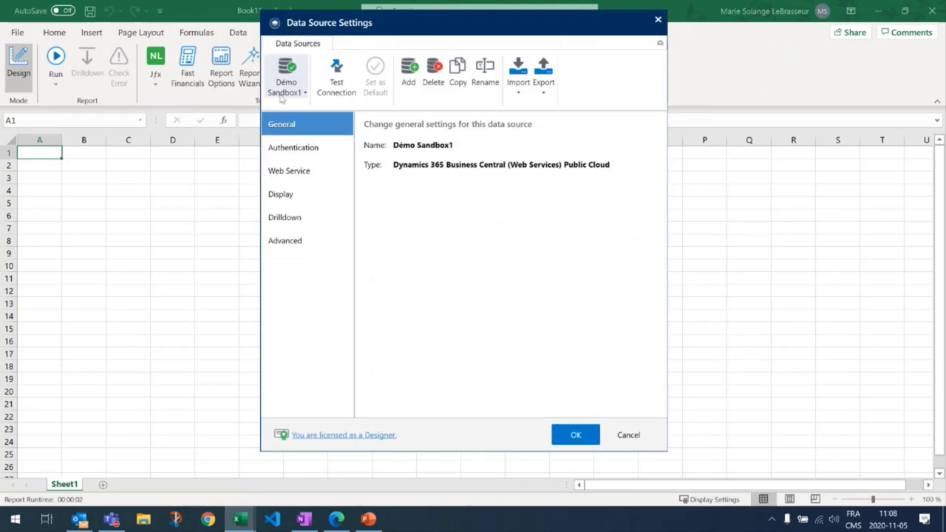
- Review Démo Sandbox1's web service settings and its company list, then bring Business Central forward
{"action": "left_click", "coordinate": [298, 173]}
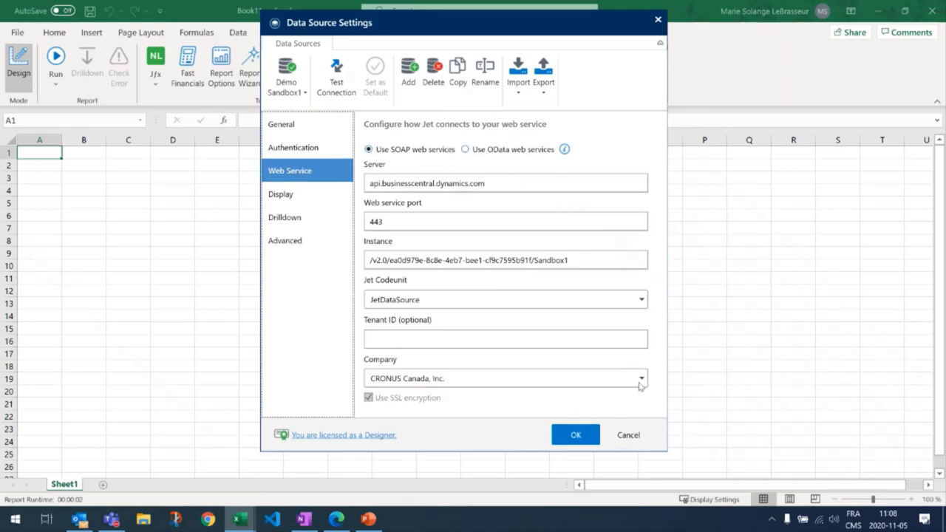
{"action": "left_click", "coordinate": [639, 378]}
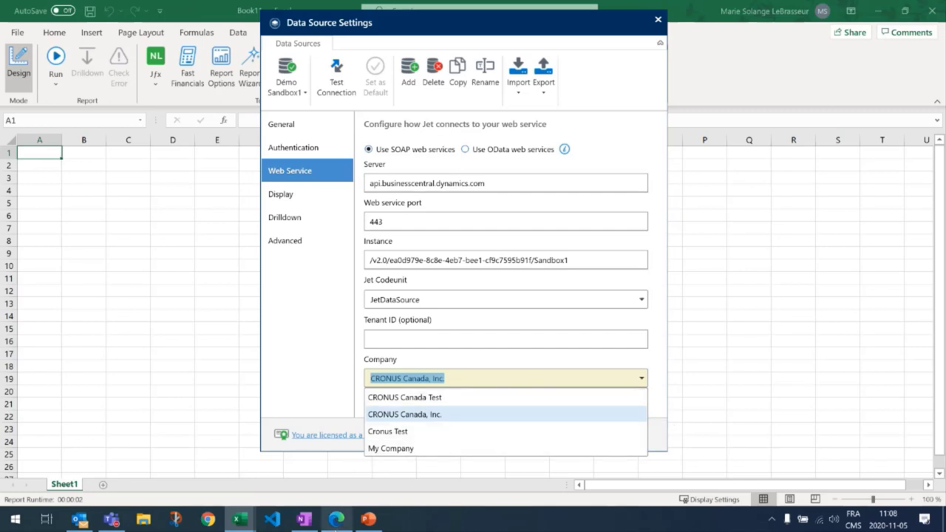
{"action": "left_click", "coordinate": [336, 518]}
- Check the Allowed Companies in My Settings, cancel both dialogs, and return to Excel
{"action": "left_click", "coordinate": [869, 60]}
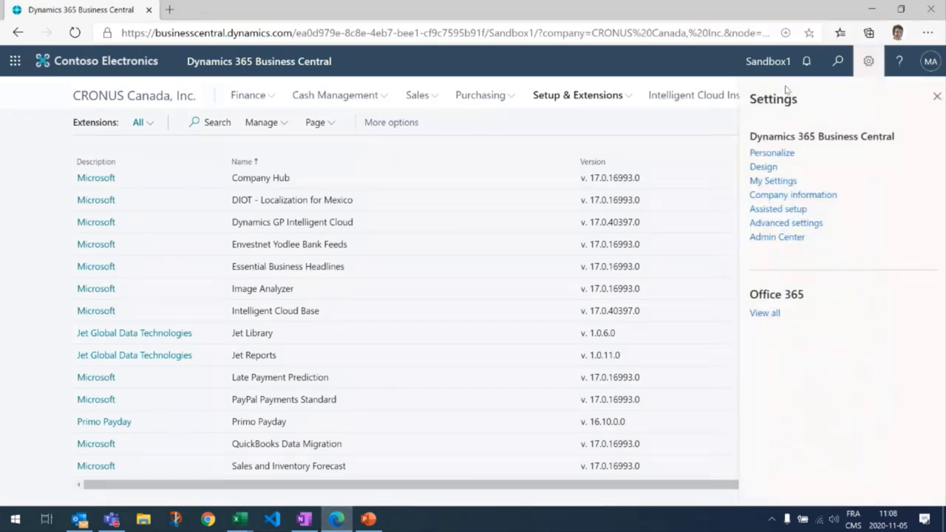
{"action": "left_click", "coordinate": [773, 181]}
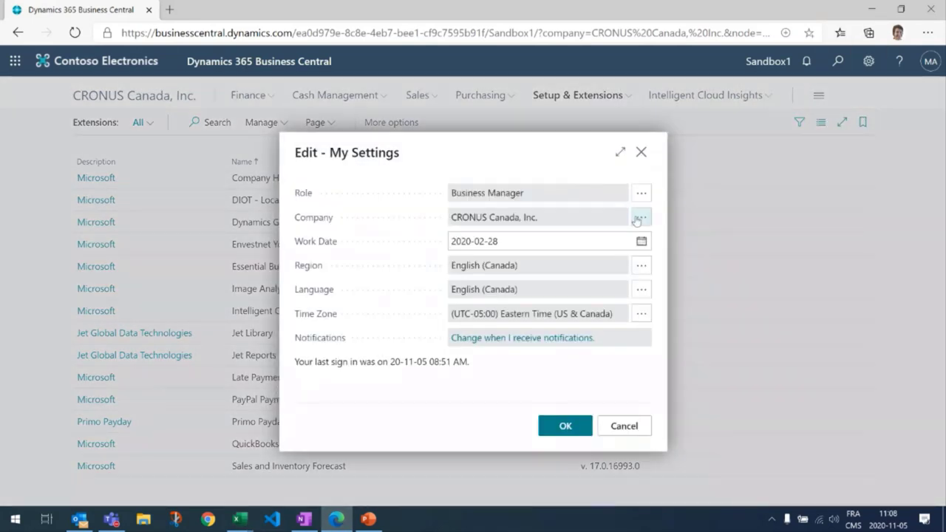
{"action": "left_click", "coordinate": [640, 215]}
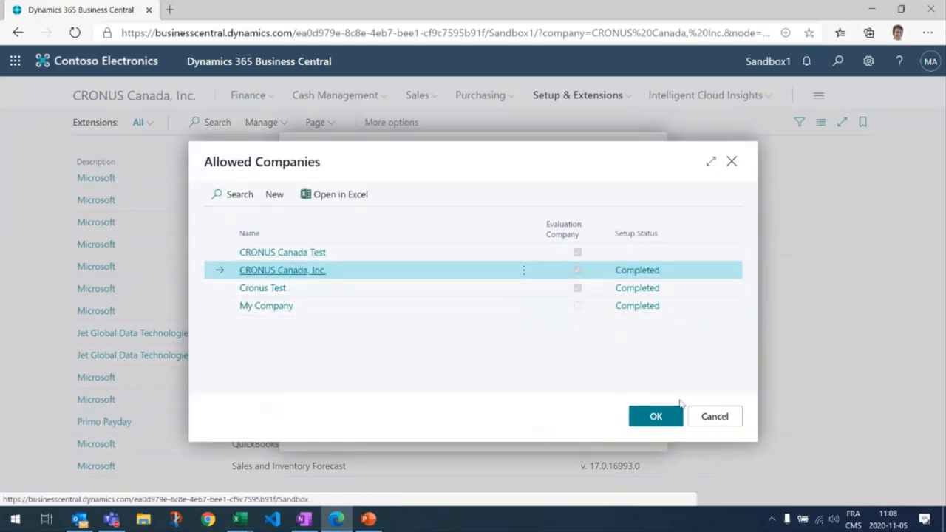
{"action": "left_click", "coordinate": [710, 418]}
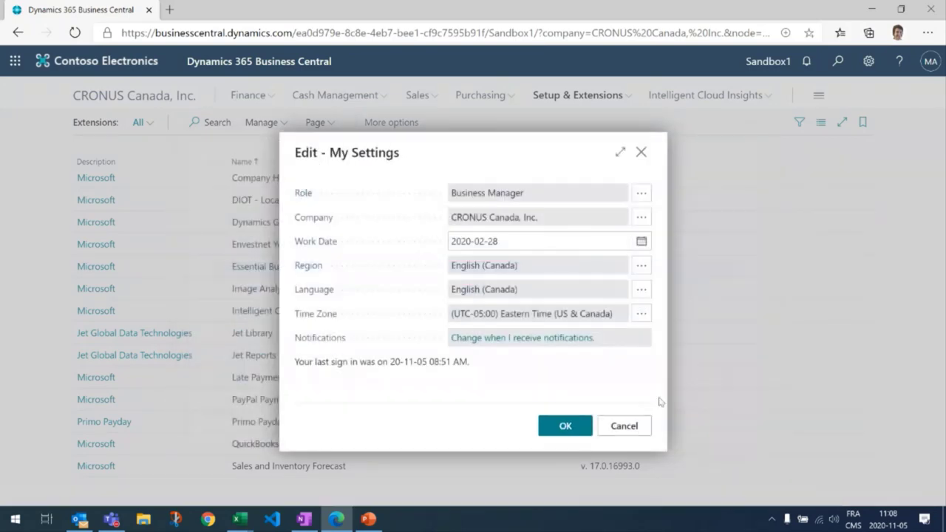
{"action": "left_click", "coordinate": [624, 426]}
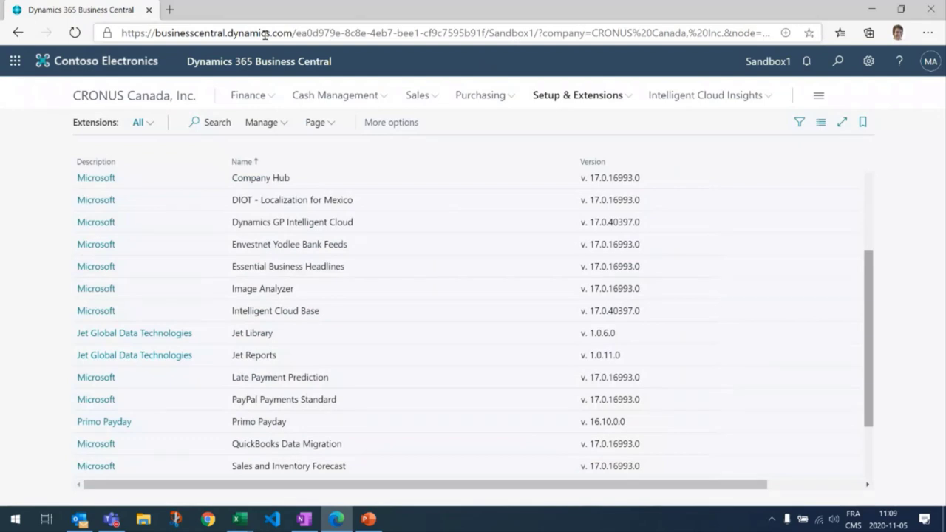
{"action": "left_click", "coordinate": [240, 519]}
- Close Data Source Settings in Book11 and select Démo Sandbox1 with company CRONUS Canada, Inc
{"action": "left_click", "coordinate": [303, 484]}
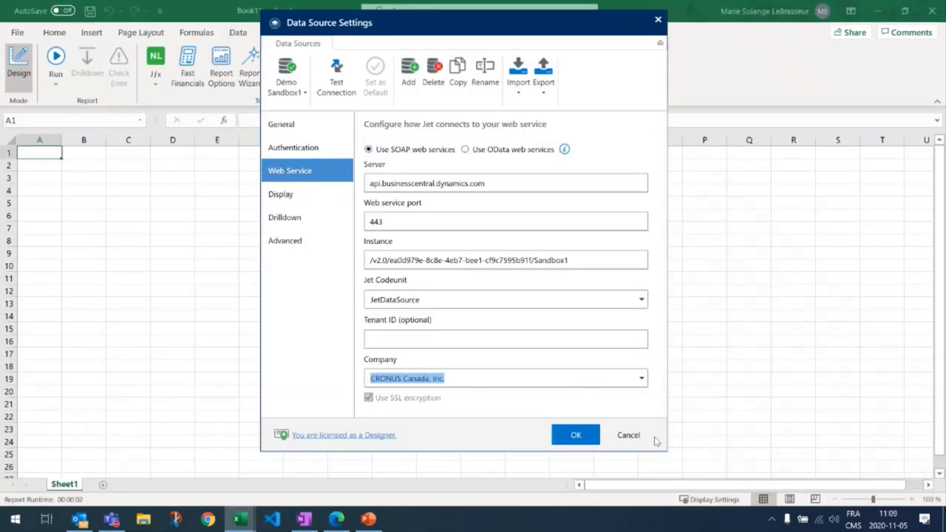
{"action": "left_click", "coordinate": [628, 436]}
{"action": "left_click", "coordinate": [529, 85]}
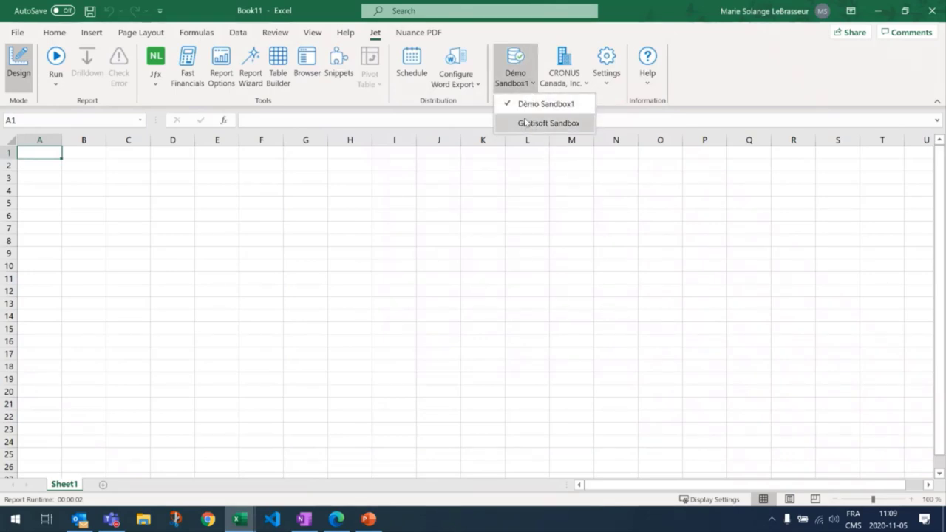
{"action": "left_click", "coordinate": [547, 104]}
{"action": "left_click", "coordinate": [584, 83]}
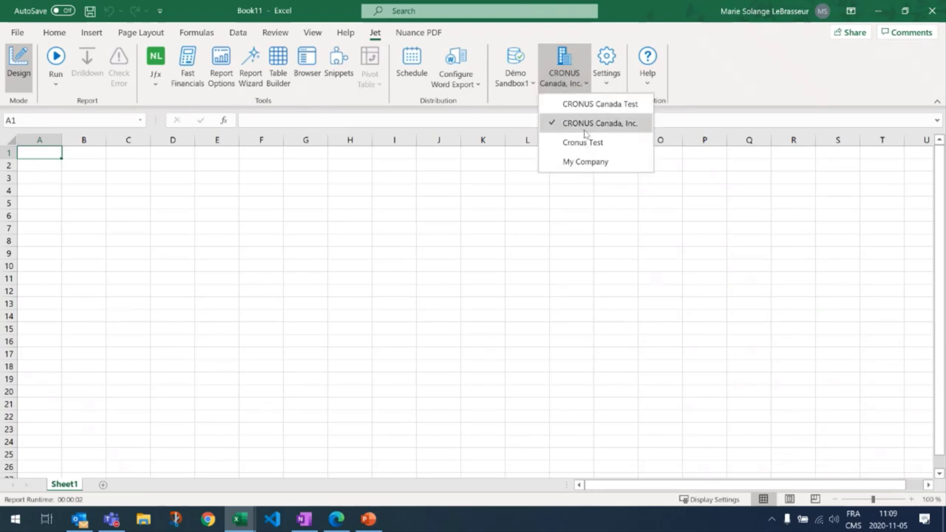
{"action": "left_click", "coordinate": [592, 124]}
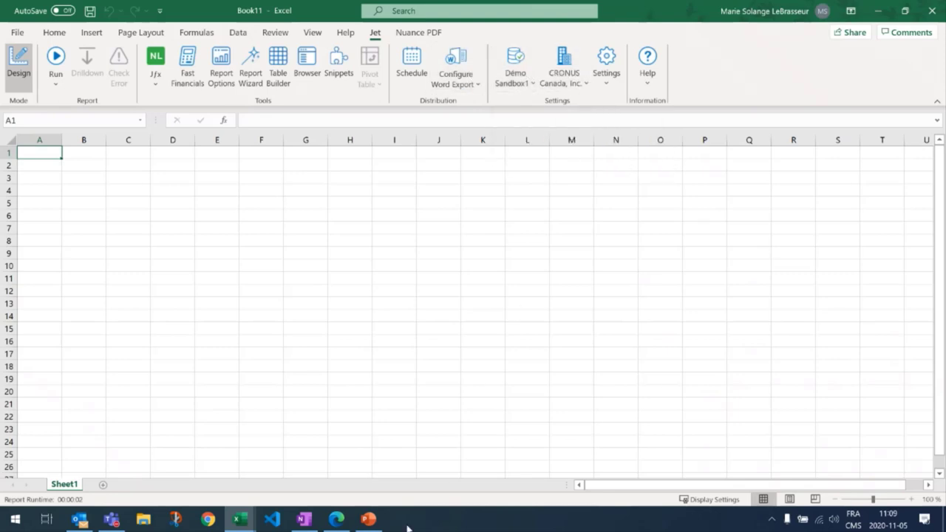
- Show the webinar deck and go through slide 7 to slide 8 on changing connection and company
{"action": "left_click", "coordinate": [369, 520]}
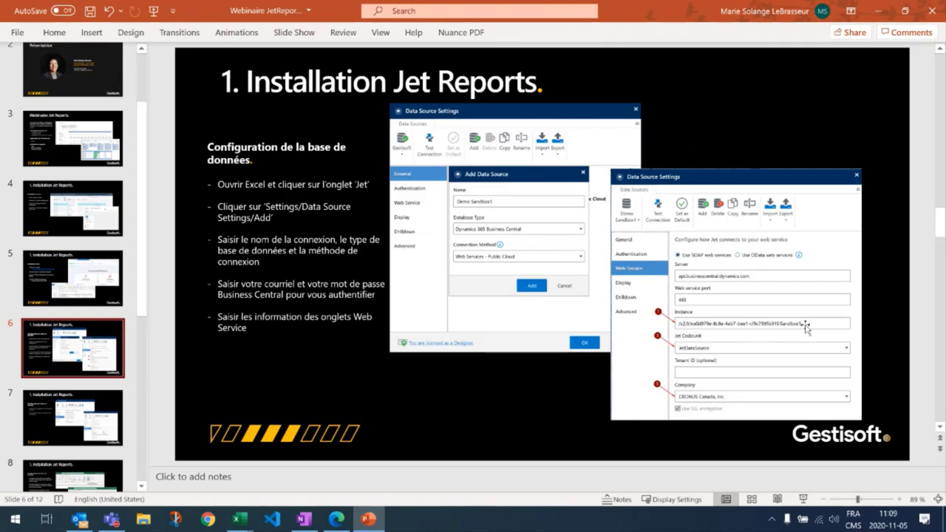
{"action": "left_click", "coordinate": [56, 432]}
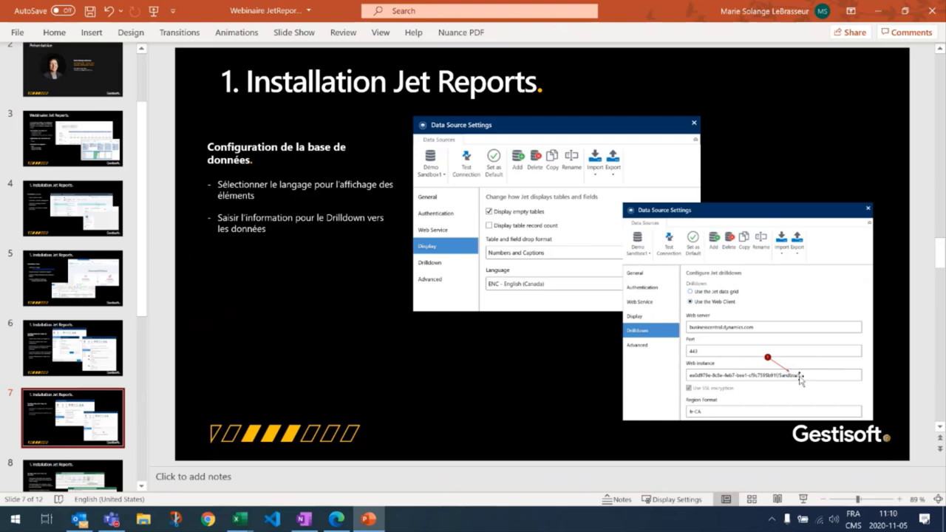
{"action": "left_click", "coordinate": [142, 487]}
{"action": "scroll", "coordinate": [74, 399], "scroll_direction": "down", "scroll_amount": 2}
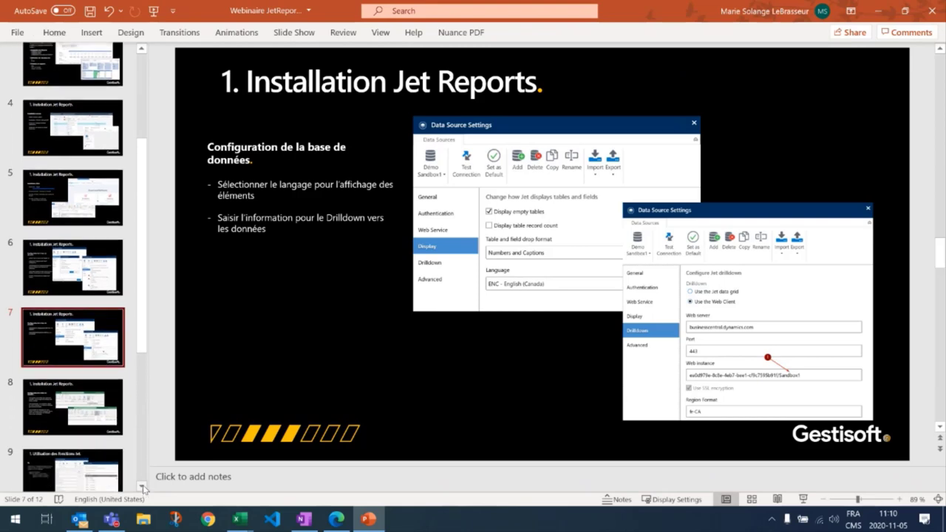
{"action": "left_click", "coordinate": [59, 406]}
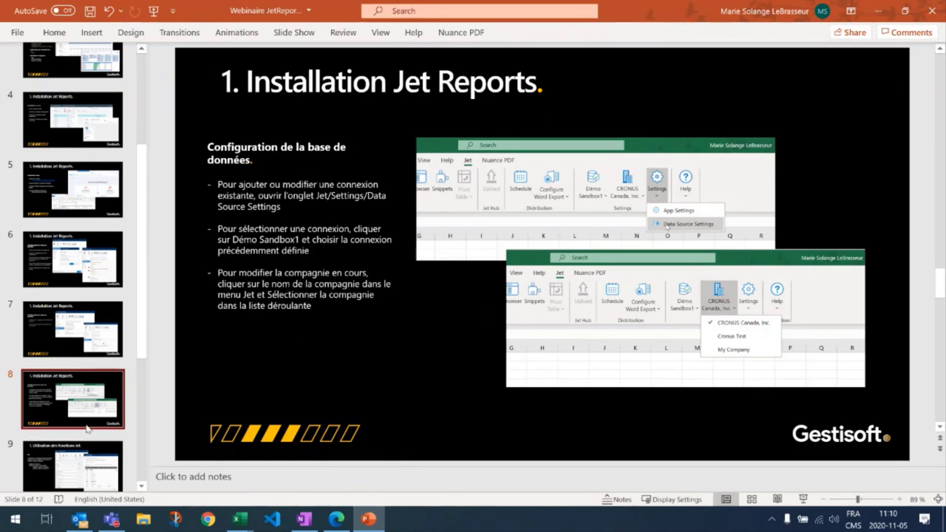
- Show slide 9 on the Jet GL function and the Fast Financial button
{"action": "left_click", "coordinate": [51, 460]}
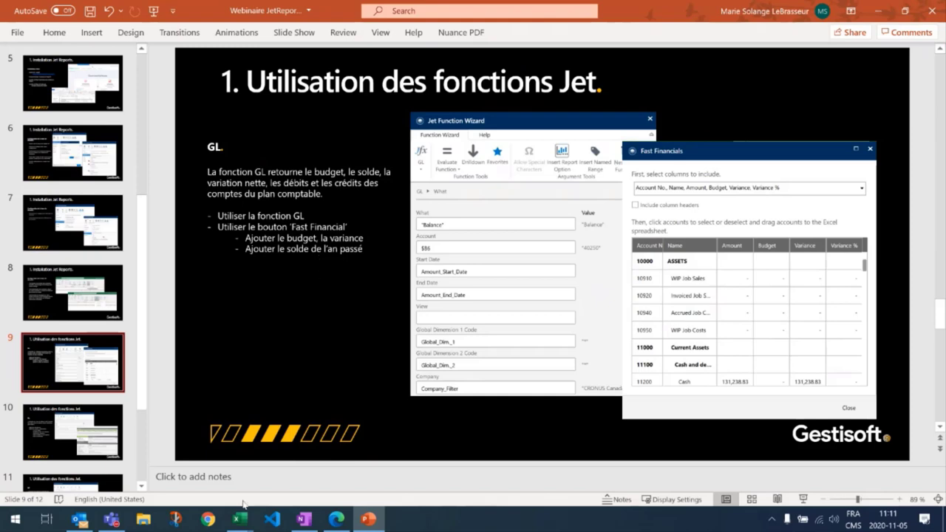
- Bring Book11 back and browse the Jfx list of Jet functions (NL, NF, NP, GL)
{"action": "mouse_move", "coordinate": [240, 519]}
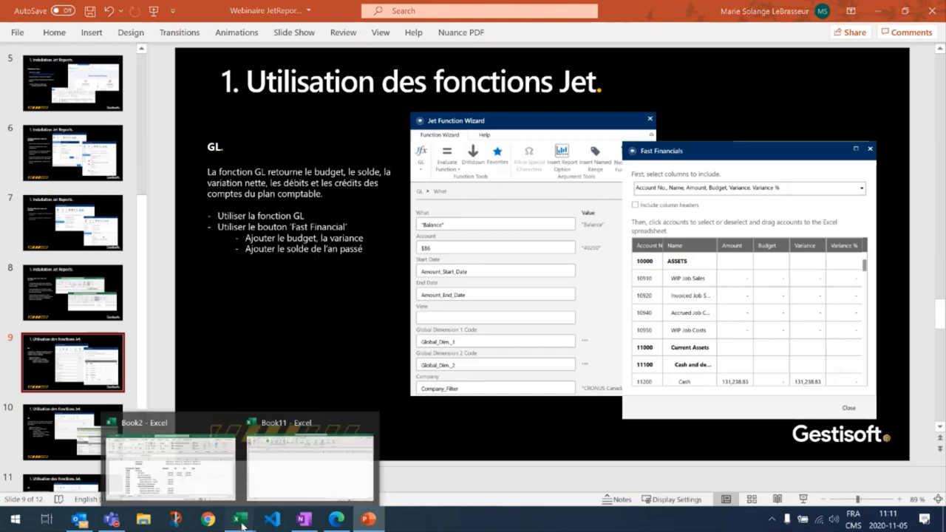
{"action": "left_click", "coordinate": [315, 480]}
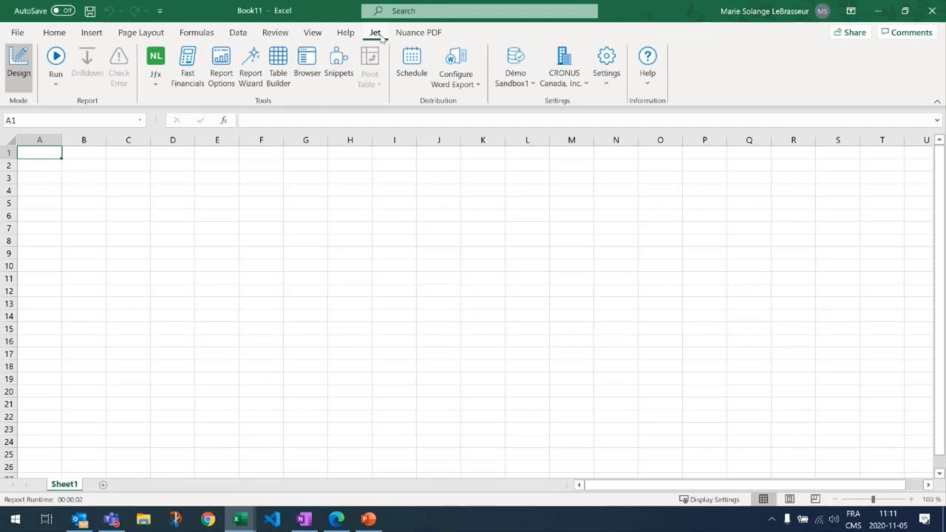
{"action": "left_click", "coordinate": [157, 85]}
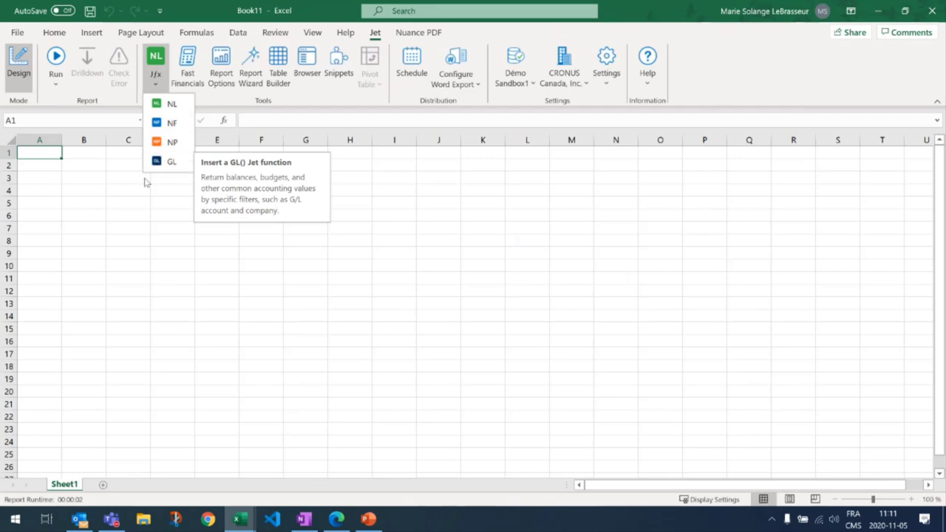
{"action": "left_click", "coordinate": [340, 524]}
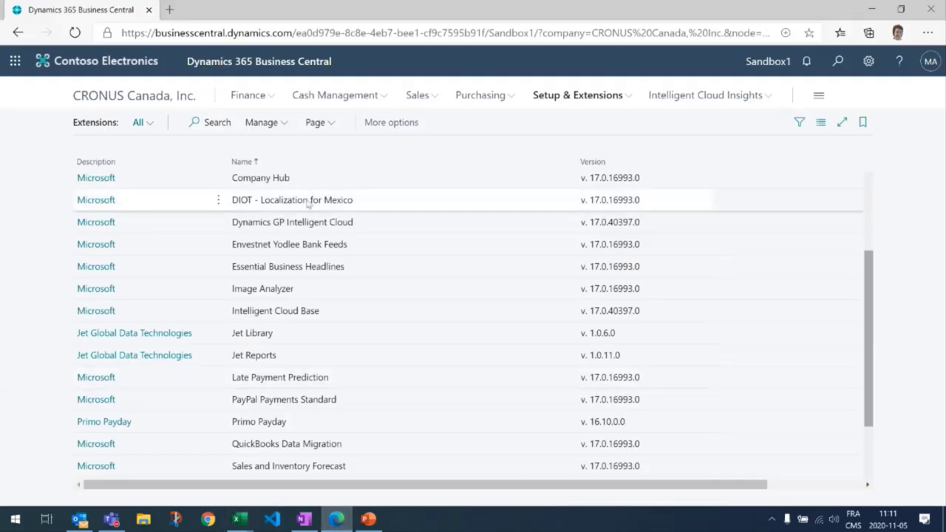
- Display CRONUS Canada's Chart of Accounts, where 11200 Cash shows a 131,238.83 balance
{"action": "left_click", "coordinate": [248, 96]}
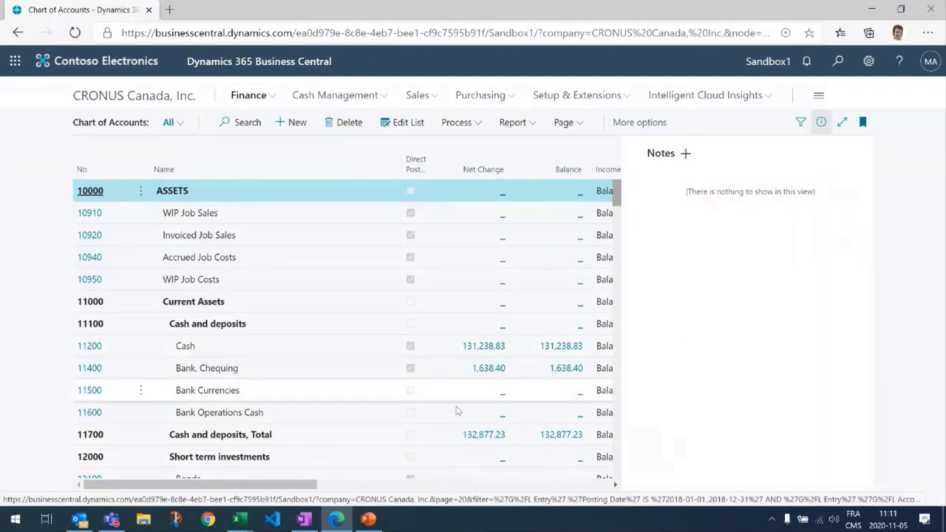
{"action": "mouse_move", "coordinate": [240, 523]}
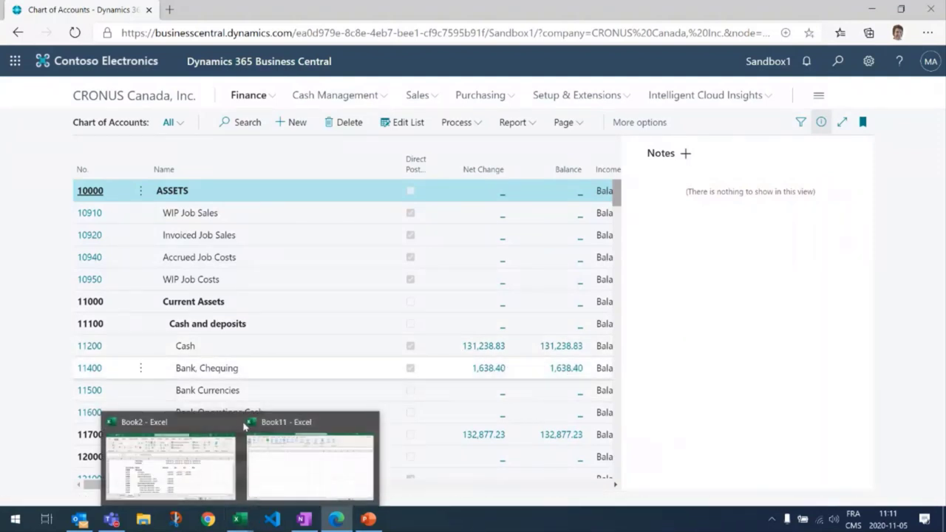
- Enter the heading 'Bilan' in cell B3 of Book11
{"action": "left_click", "coordinate": [299, 484]}
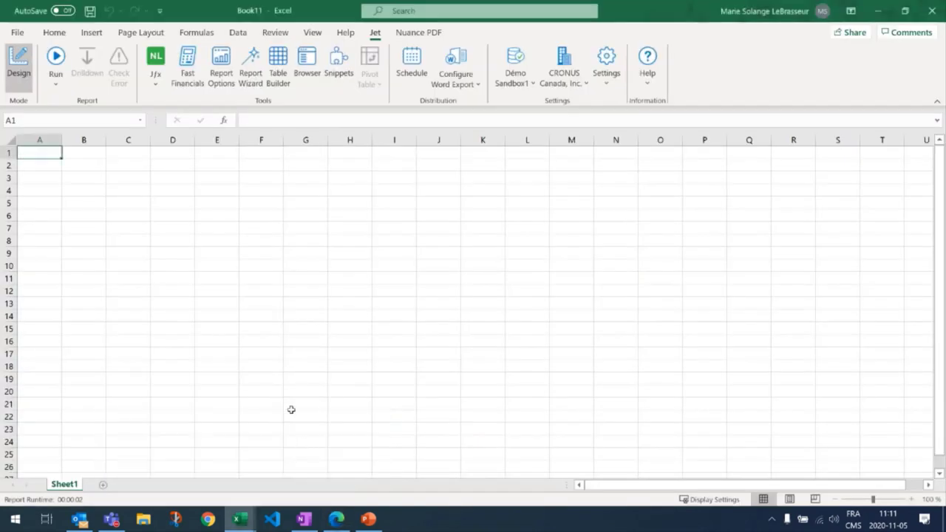
{"action": "left_click", "coordinate": [96, 179]}
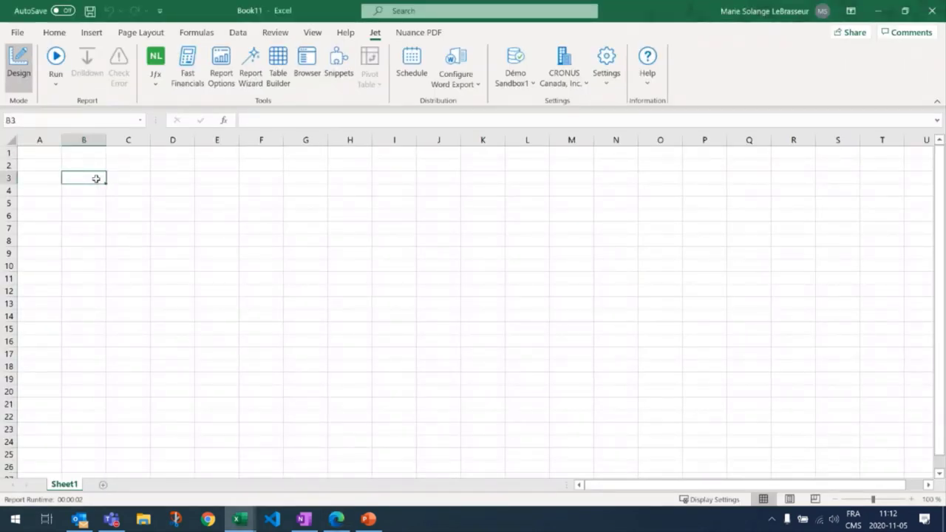
{"action": "type", "text": "Bilan"}
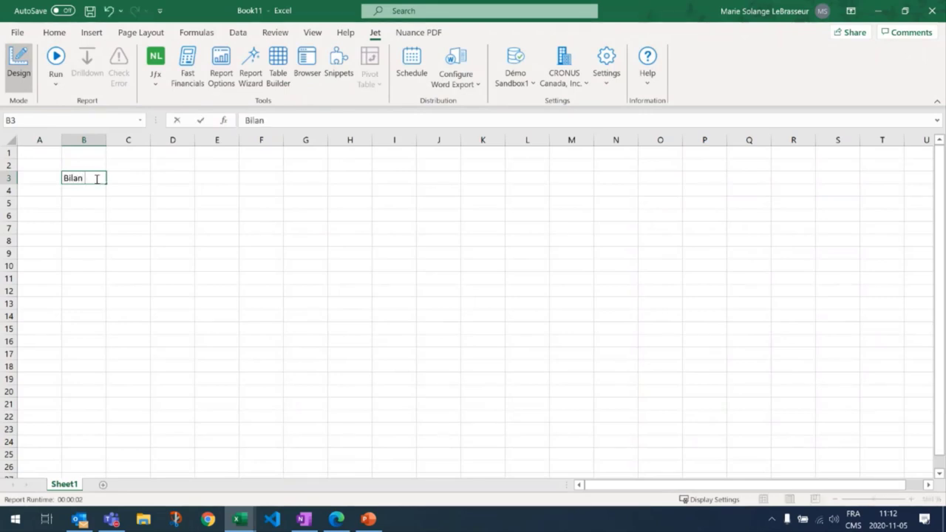
{"action": "key", "text": "Tab"}
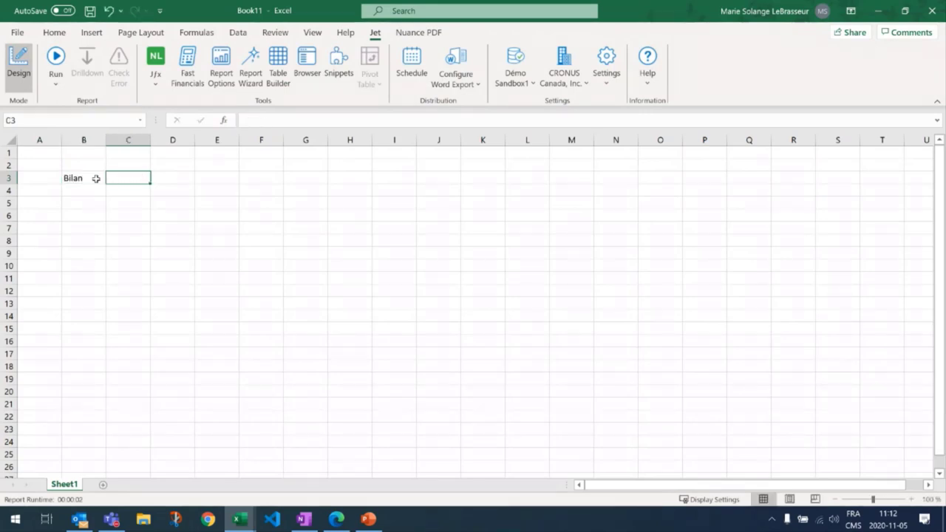
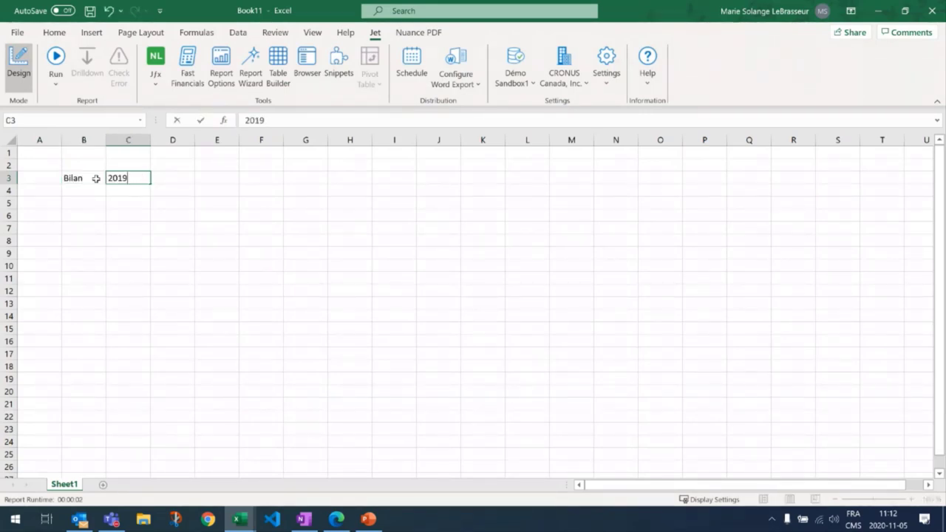
- Enter the date 2019-12-31 in cell C3
{"action": "type", "text": "-1231"}
{"action": "key", "text": "BackSpace"}
{"action": "key", "text": "BackSpace"}
{"action": "type", "text": "-31"}
{"action": "key", "text": "Return"}
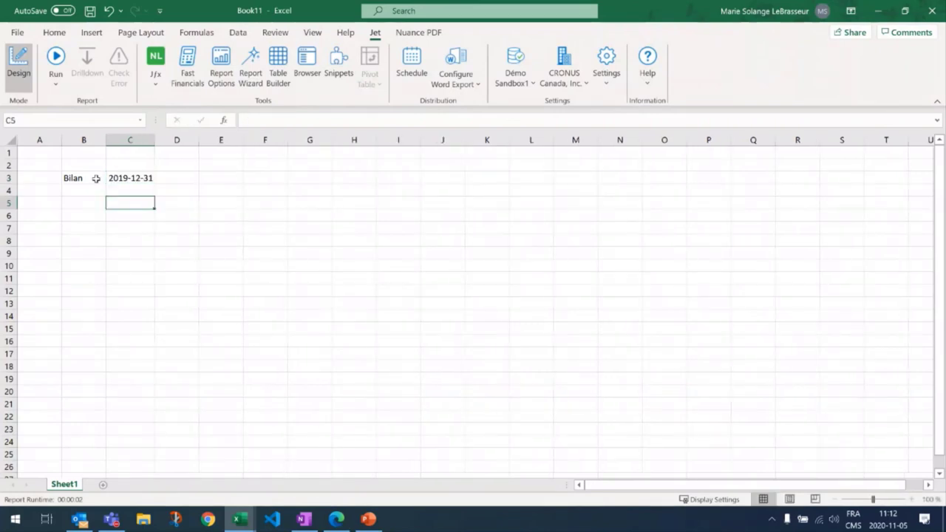
- Add the No Compte and Description headers, with account 11200 in B6
{"action": "key", "text": "Left"}
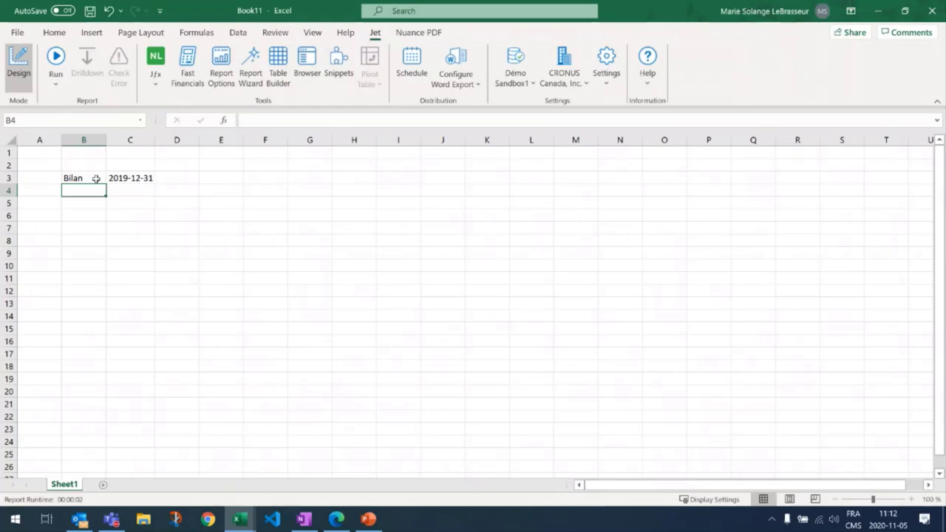
{"action": "key", "text": "Down"}
{"action": "type", "text": "No Compte"}
{"action": "key", "text": "Return"}
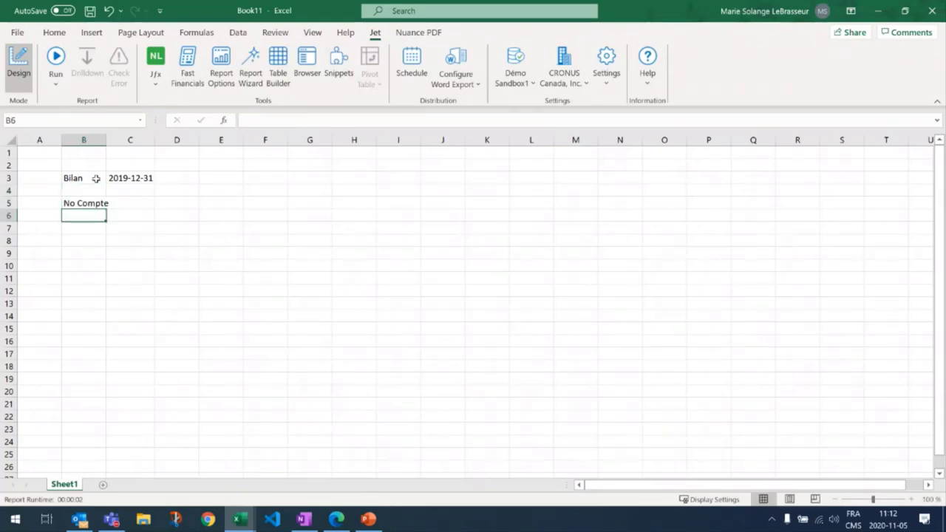
{"action": "type", "text": "11200"}
{"action": "key", "text": "Tab"}
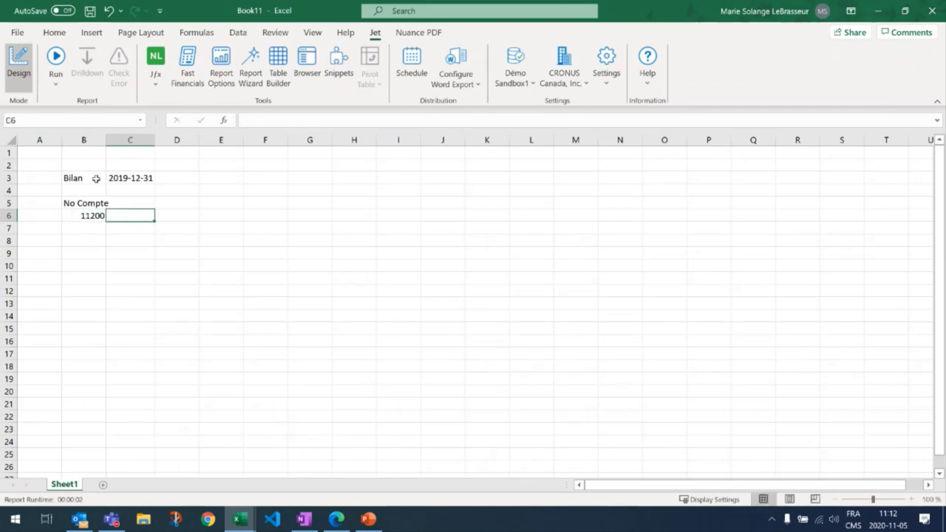
{"action": "key", "text": "Up"}
{"action": "type", "text": "Descr"}
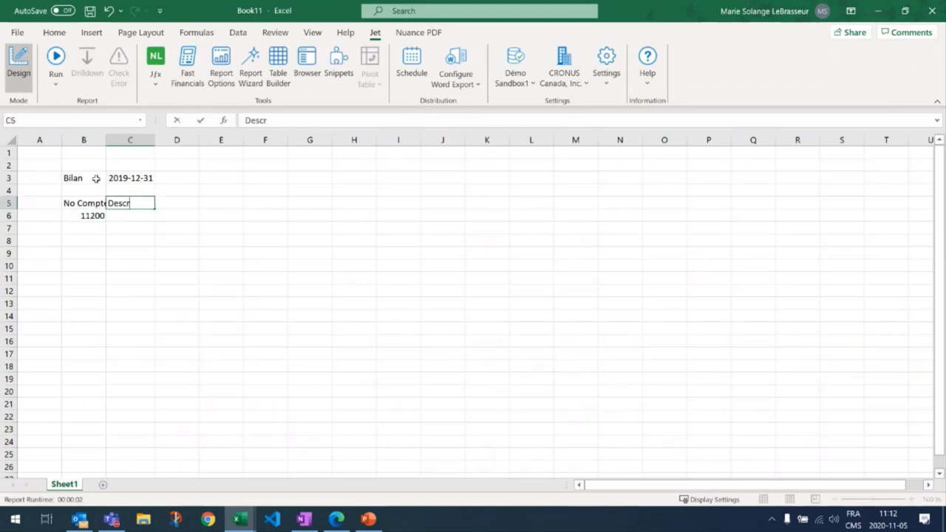
{"action": "type", "text": "iption"}
{"action": "key", "text": "Return"}
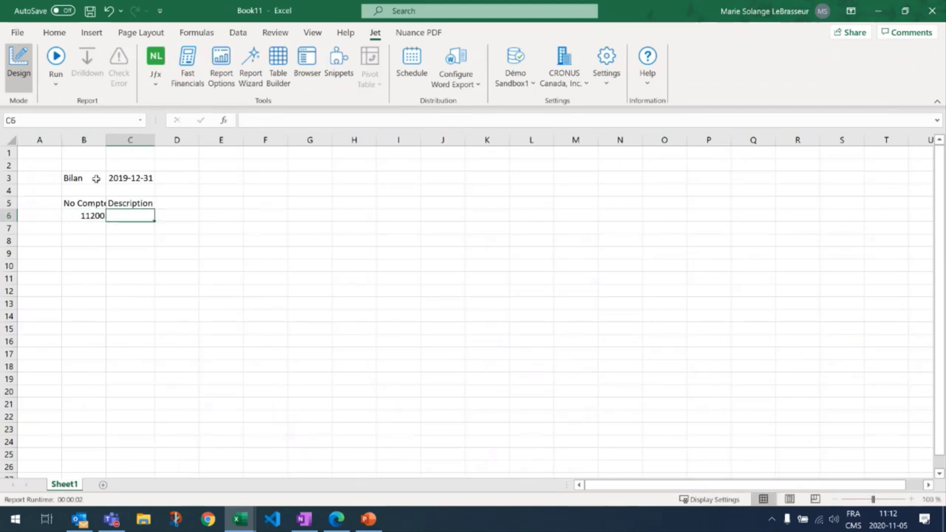
- Label account 11200 as Cash, add the Montant header, and autofit column B
{"action": "type", "text": "Cash"}
{"action": "key", "text": "Tab"}
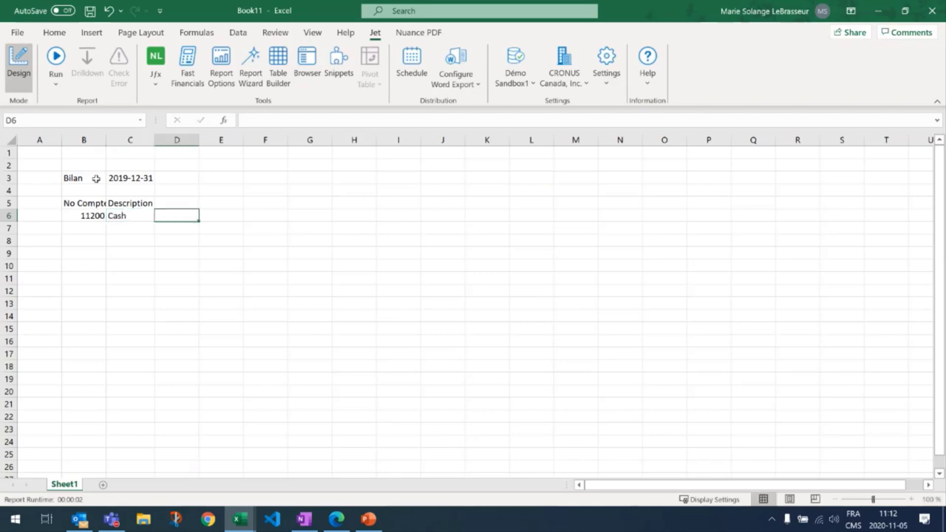
{"action": "key", "text": "Up"}
{"action": "type", "text": "Montan"}
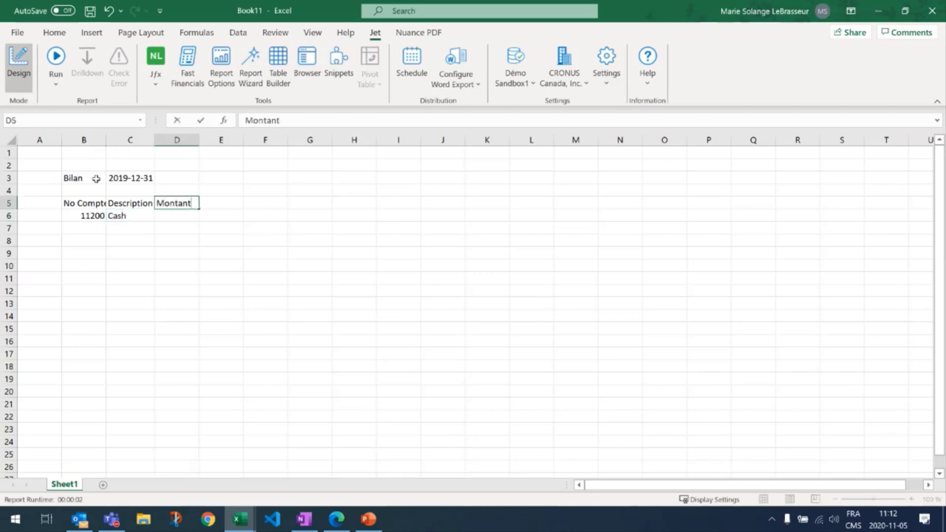
{"action": "key", "text": "Return"}
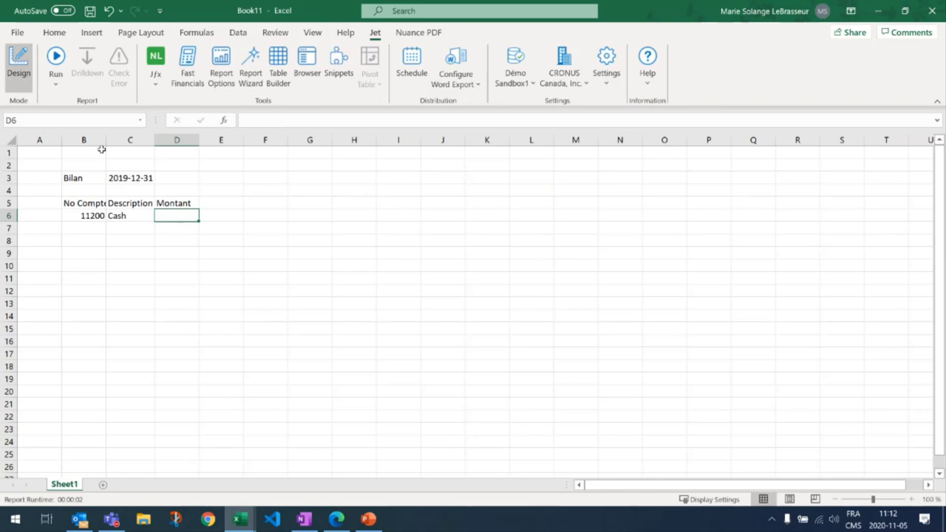
{"action": "double_click", "coordinate": [106, 141]}
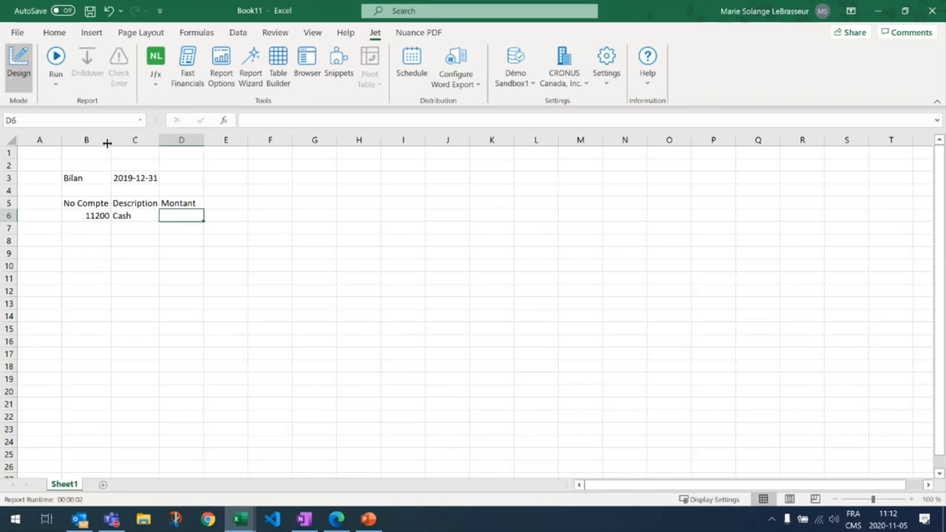
- Start a Jet GL function for D6, then show the PowerPoint slide explaining GL
{"action": "left_click", "coordinate": [156, 81]}
{"action": "left_click", "coordinate": [171, 161]}
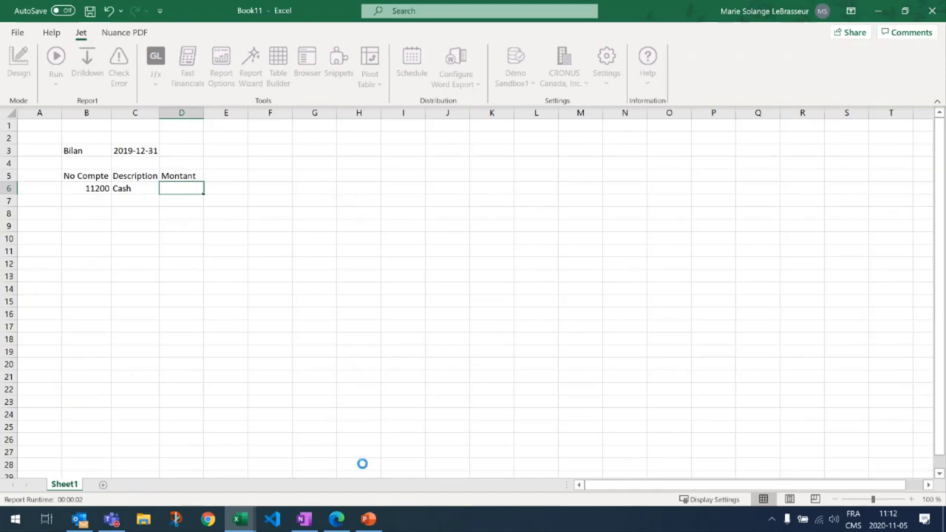
{"action": "left_click", "coordinate": [368, 521]}
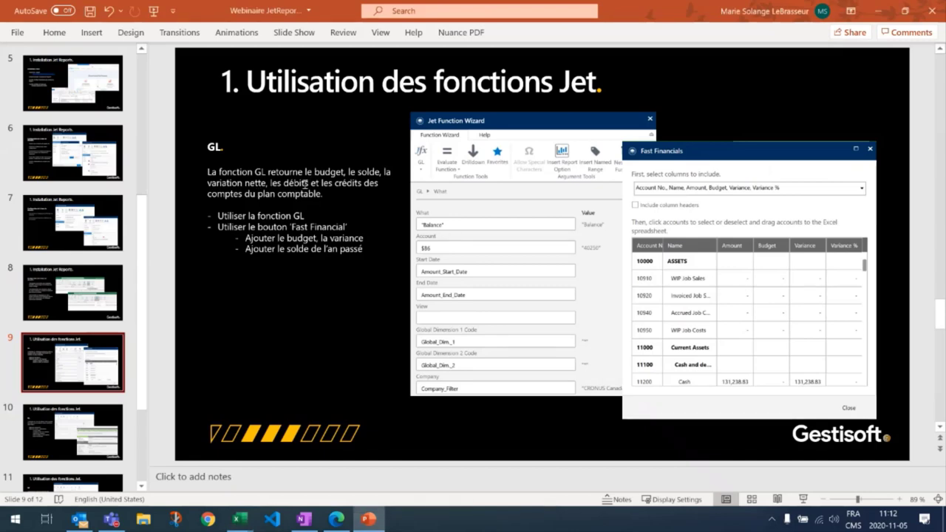
- In the GL Function Wizard, set What to Balance
{"action": "mouse_move", "coordinate": [229, 522]}
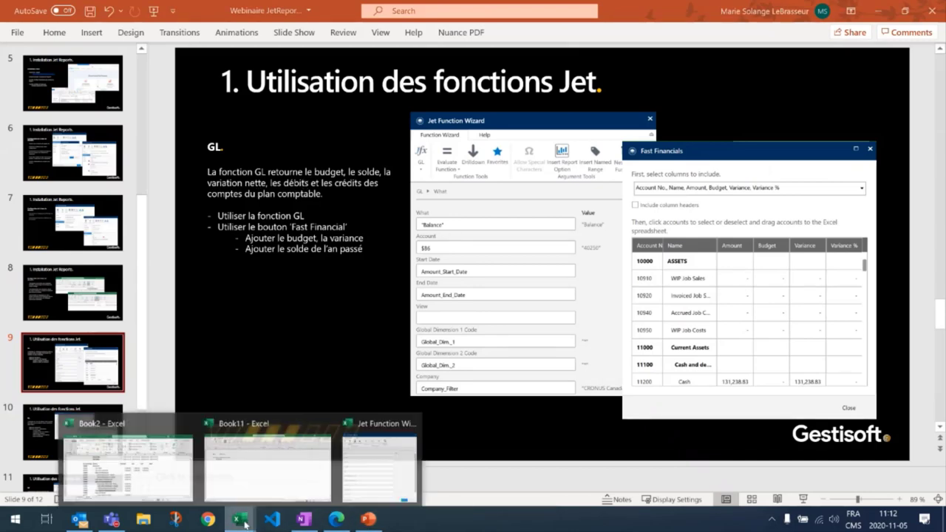
{"action": "left_click", "coordinate": [370, 476]}
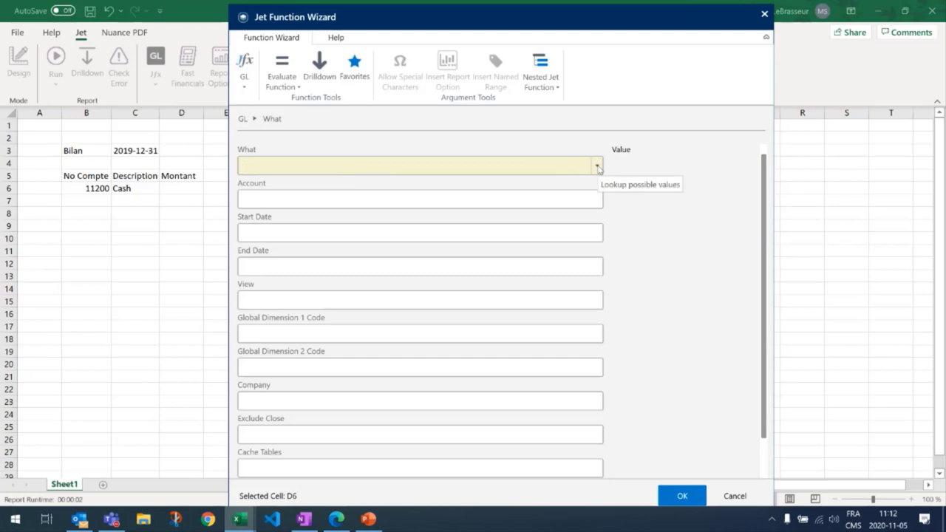
{"action": "left_click", "coordinate": [599, 167]}
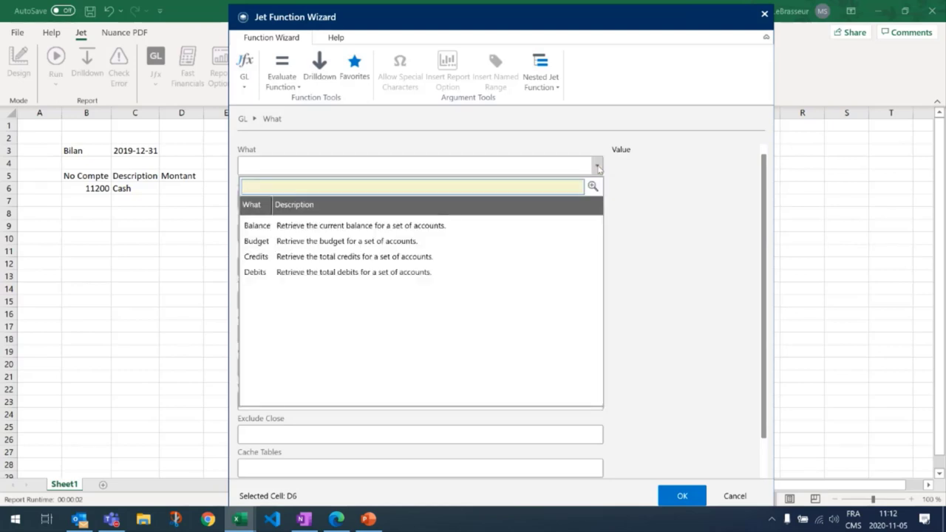
{"action": "left_click", "coordinate": [262, 240]}
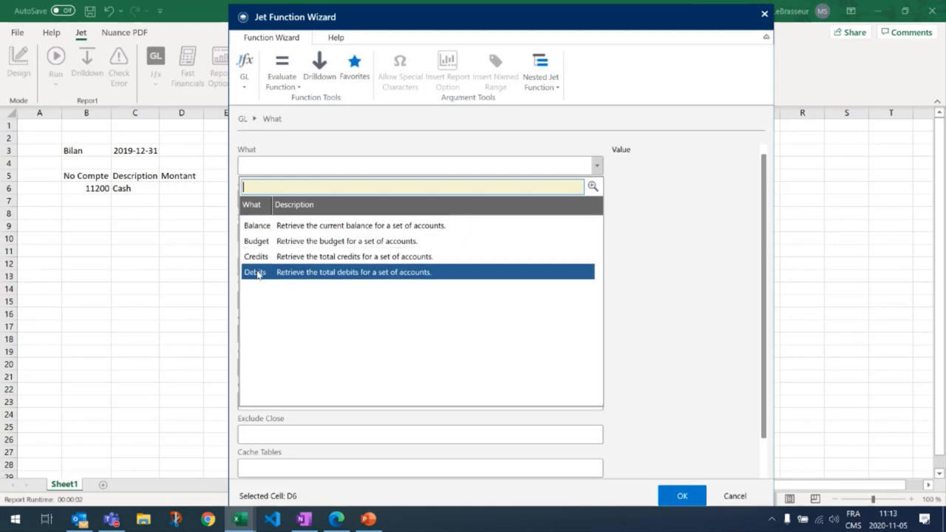
{"action": "left_click", "coordinate": [260, 226]}
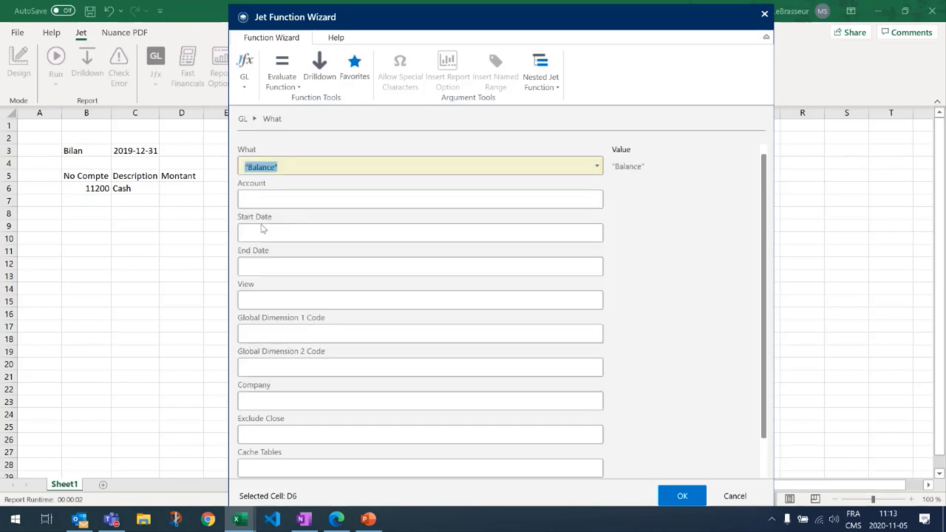
{"action": "left_click", "coordinate": [272, 201]}
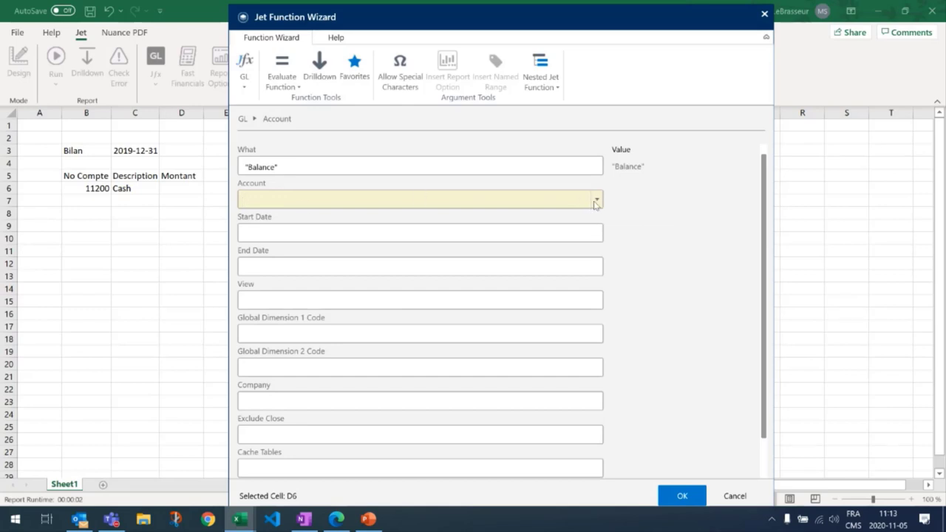
- Set the Account argument to 11200 Cash
{"action": "left_click", "coordinate": [597, 201]}
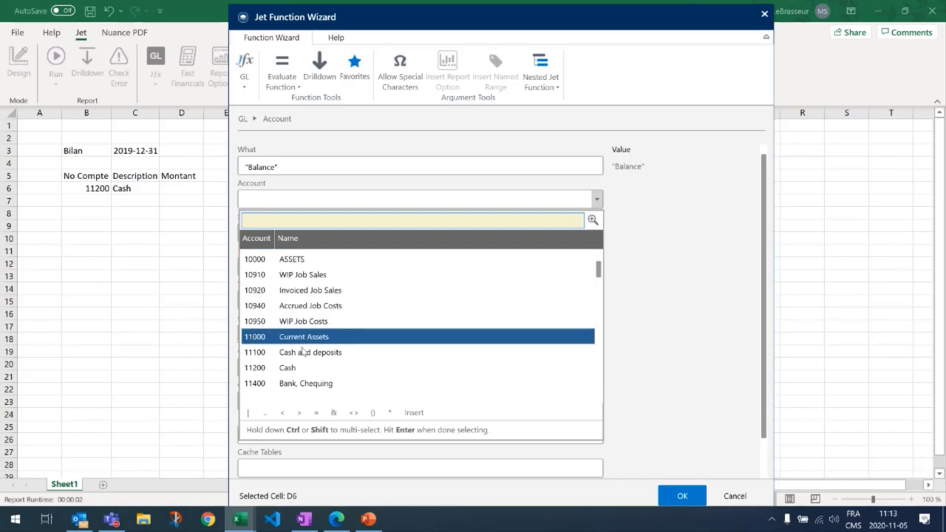
{"action": "left_click", "coordinate": [286, 370]}
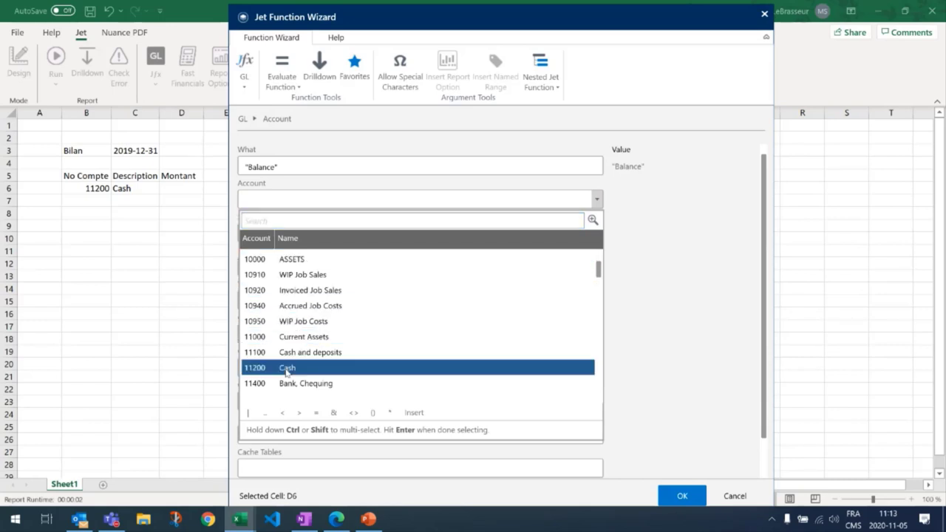
{"action": "left_click", "coordinate": [287, 372]}
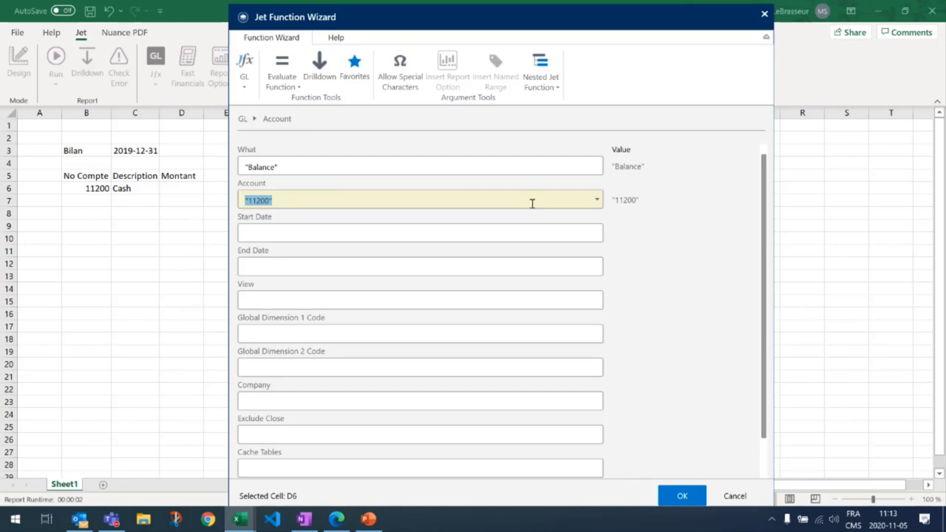
{"action": "left_click", "coordinate": [597, 200]}
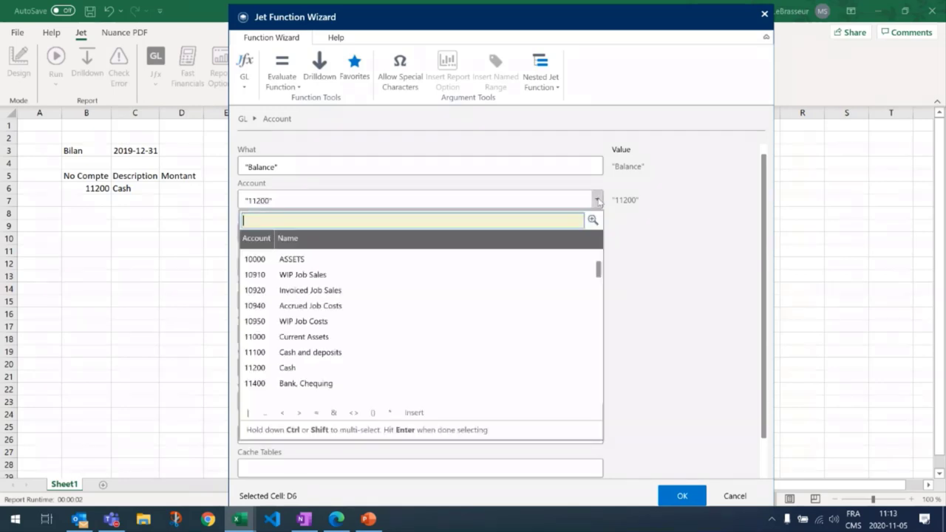
{"action": "left_click", "coordinate": [314, 338]}
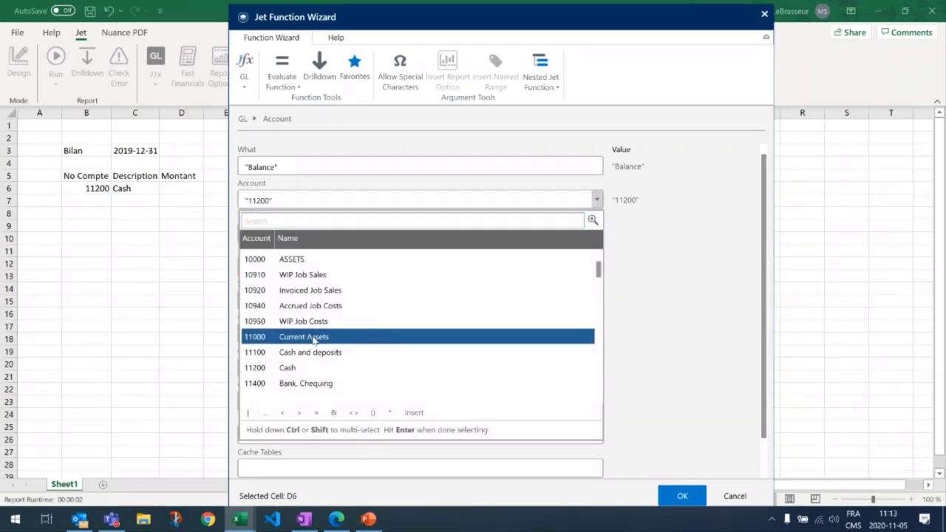
{"action": "left_click", "coordinate": [303, 386], "text": "ctrl"}
{"action": "left_click", "coordinate": [302, 385], "text": "shift"}
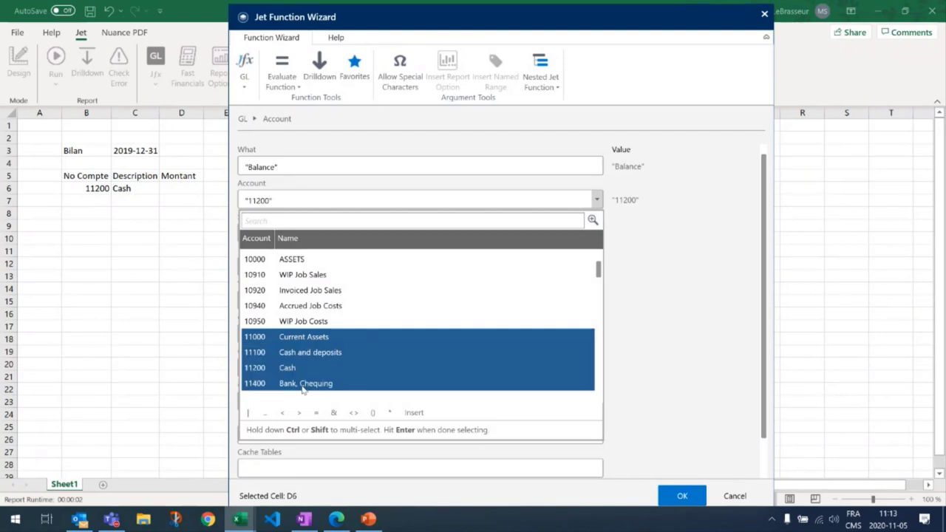
{"action": "left_click", "coordinate": [293, 373]}
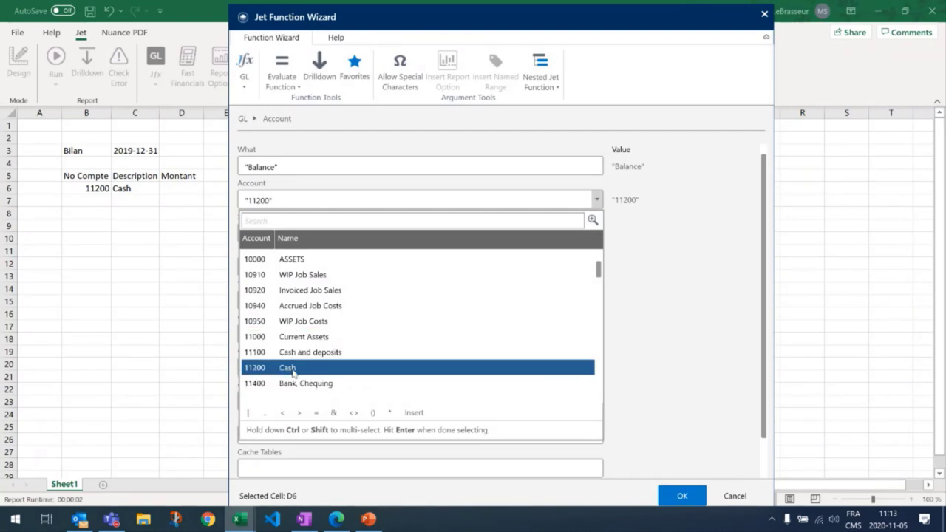
{"action": "key", "text": "Return"}
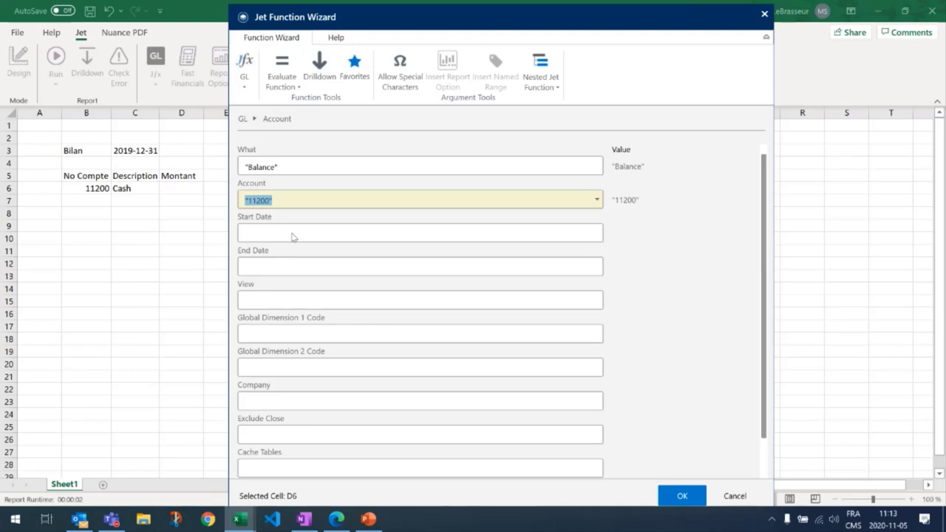
- Clear the Start Date and close the Global Dimension 1 Code lookup without choosing a value
{"action": "left_click", "coordinate": [292, 234]}
{"action": "type", "text": "2019"}
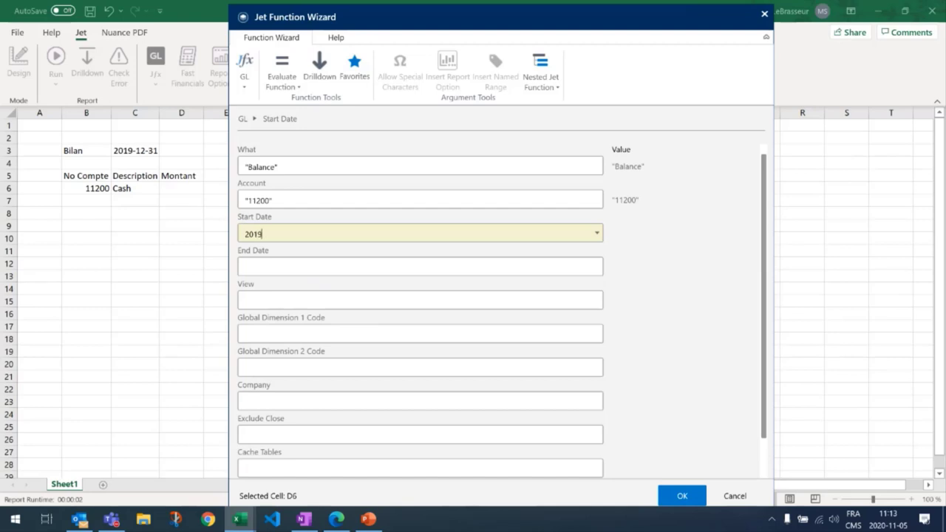
{"action": "key", "text": "BackSpace"}
{"action": "key", "text": "BackSpace"}
{"action": "key", "text": "BackSpace"}
{"action": "left_click", "coordinate": [422, 334]}
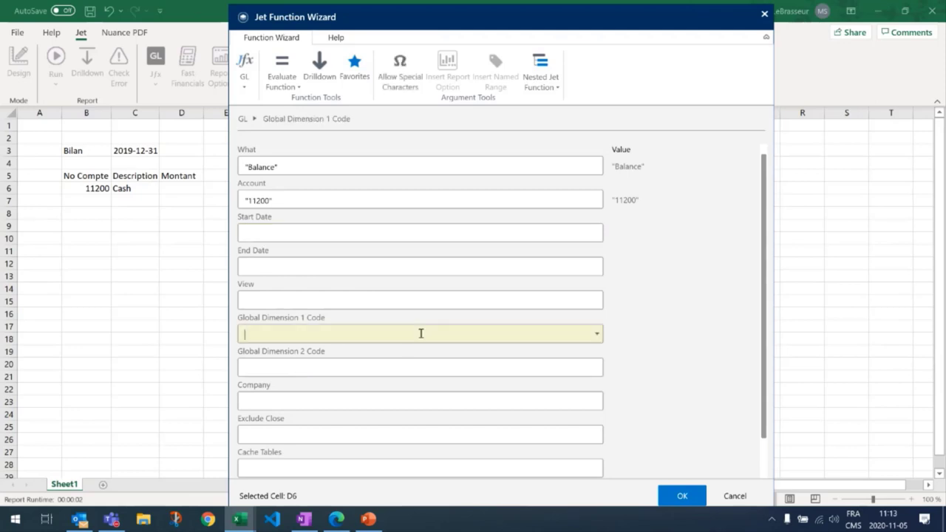
{"action": "left_click", "coordinate": [597, 336]}
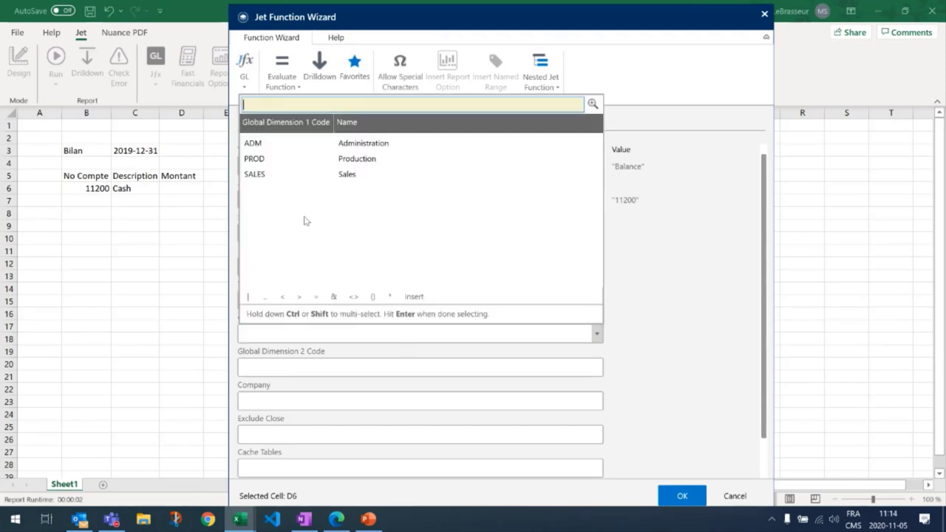
{"action": "left_click", "coordinate": [655, 298]}
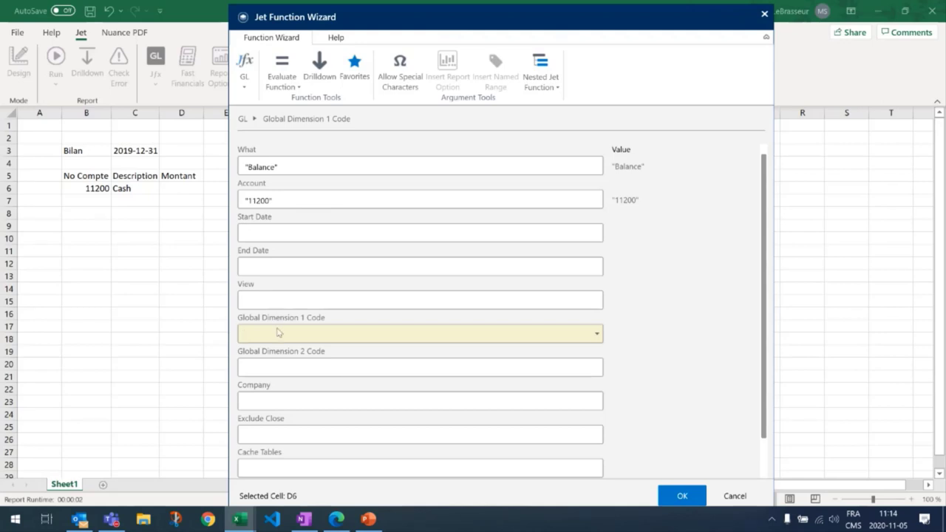
- Set the Company argument to CRONUS Canada, Inc
{"action": "left_click", "coordinate": [281, 403]}
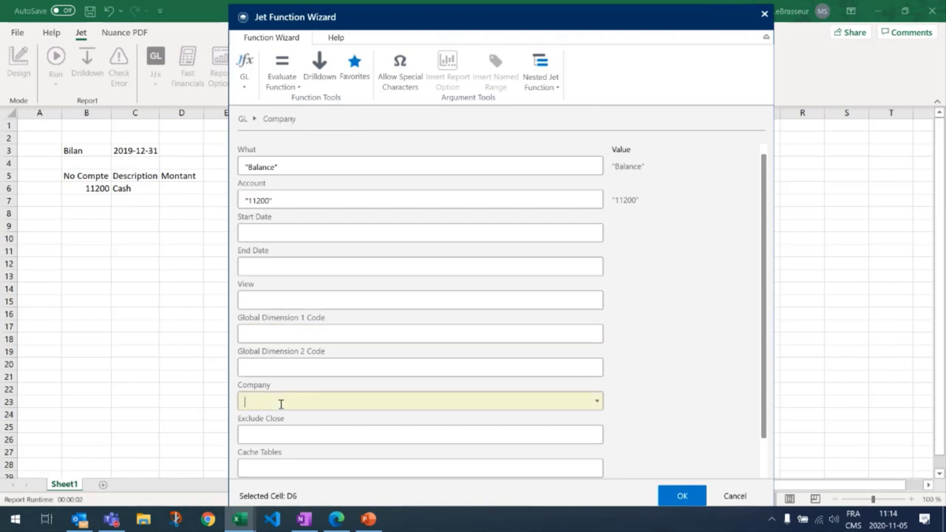
{"action": "left_click", "coordinate": [597, 401]}
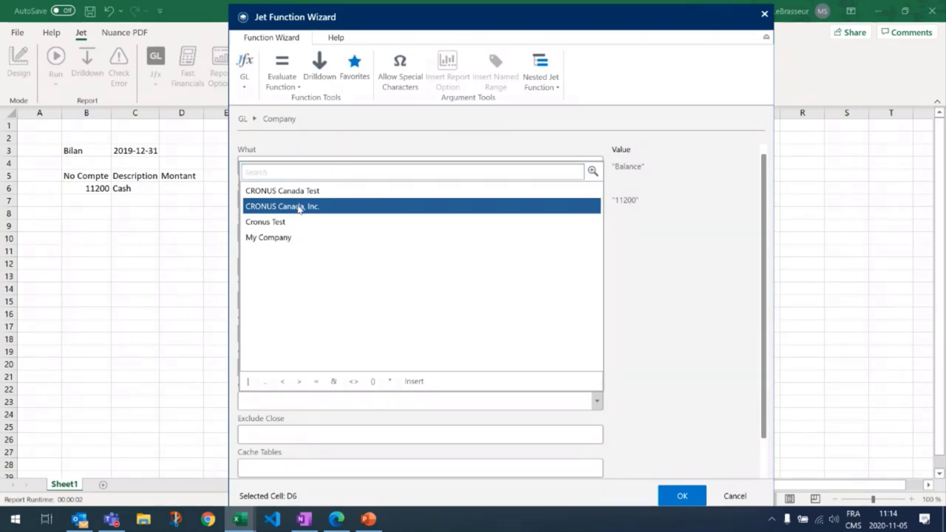
{"action": "left_click", "coordinate": [299, 207]}
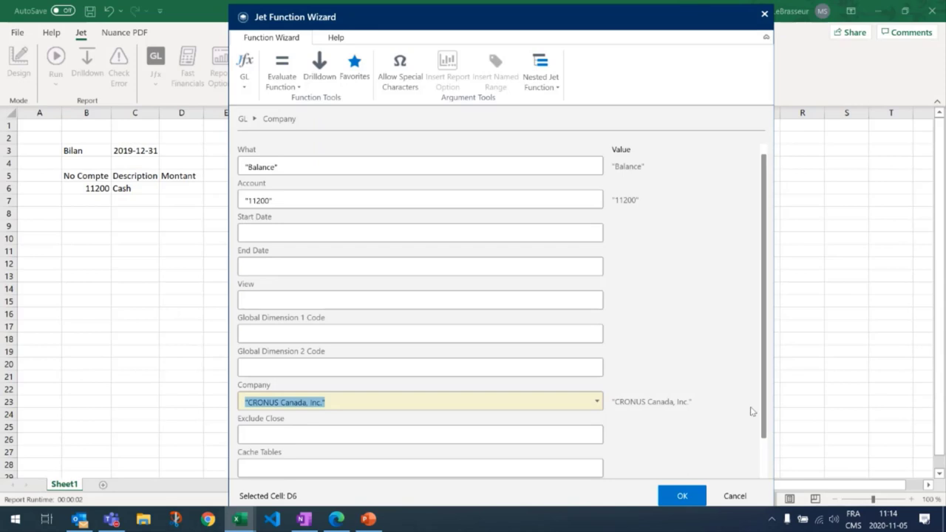
{"action": "scroll", "coordinate": [767, 412], "scroll_direction": "down", "scroll_amount": 1}
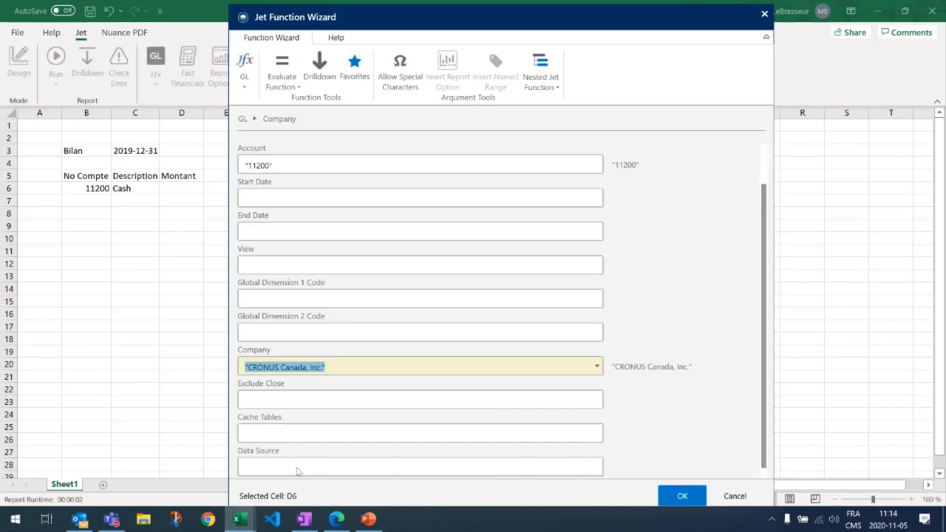
- Choose Démo Sandbox1 as the data source and insert the GL formula into D6
{"action": "left_click", "coordinate": [297, 467]}
{"action": "left_click", "coordinate": [598, 467]}
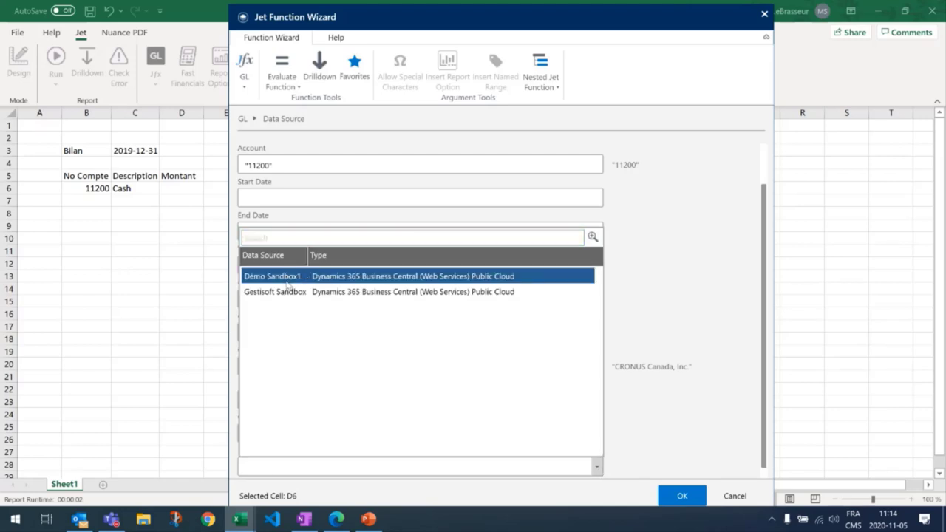
{"action": "left_click", "coordinate": [282, 282]}
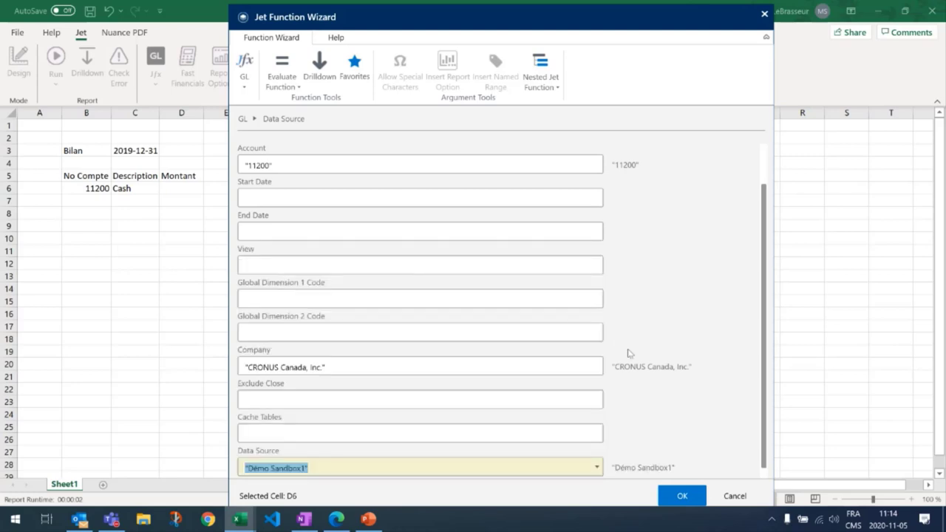
{"action": "left_click", "coordinate": [679, 498]}
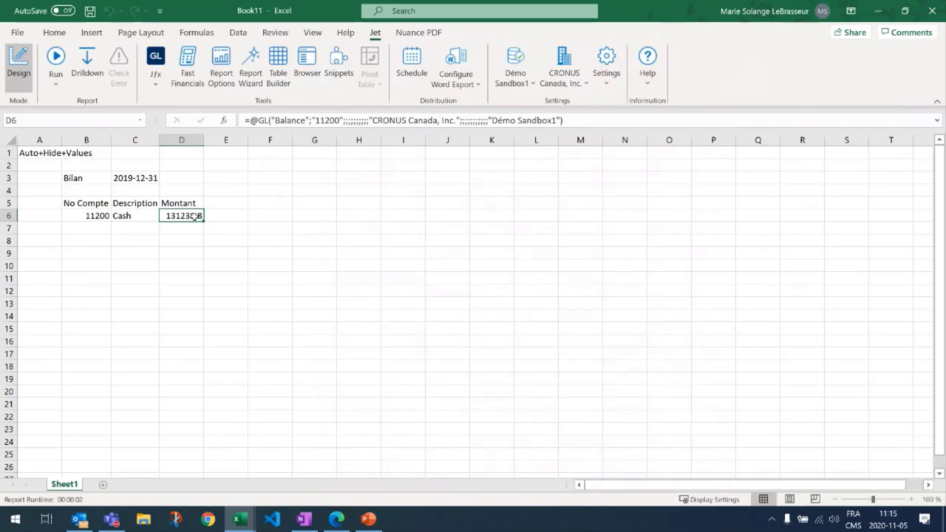
- Compare the cash balance in Business Central, then return to the Book11 workbook
{"action": "left_click", "coordinate": [339, 520]}
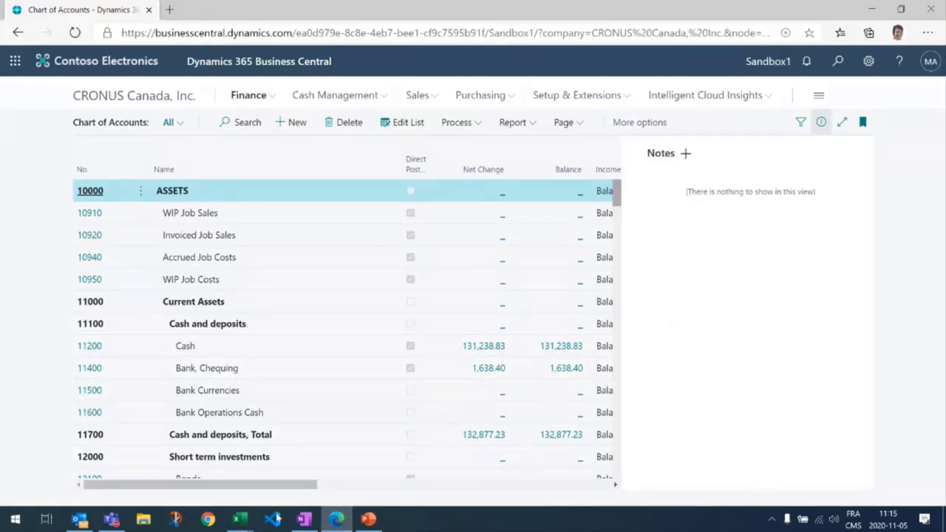
{"action": "left_click", "coordinate": [240, 519]}
{"action": "left_click", "coordinate": [305, 489]}
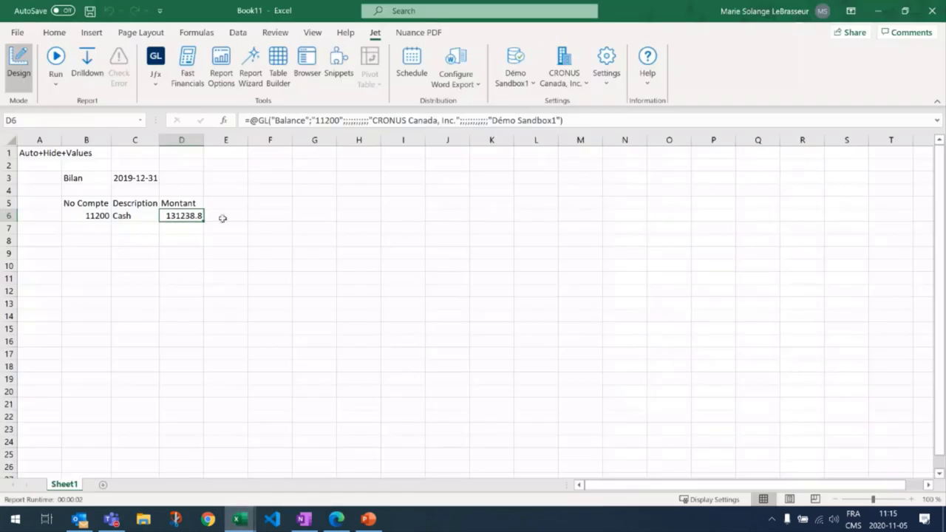
- Apply Accounting number format to column D
{"action": "left_click", "coordinate": [182, 140]}
{"action": "left_click", "coordinate": [54, 32]}
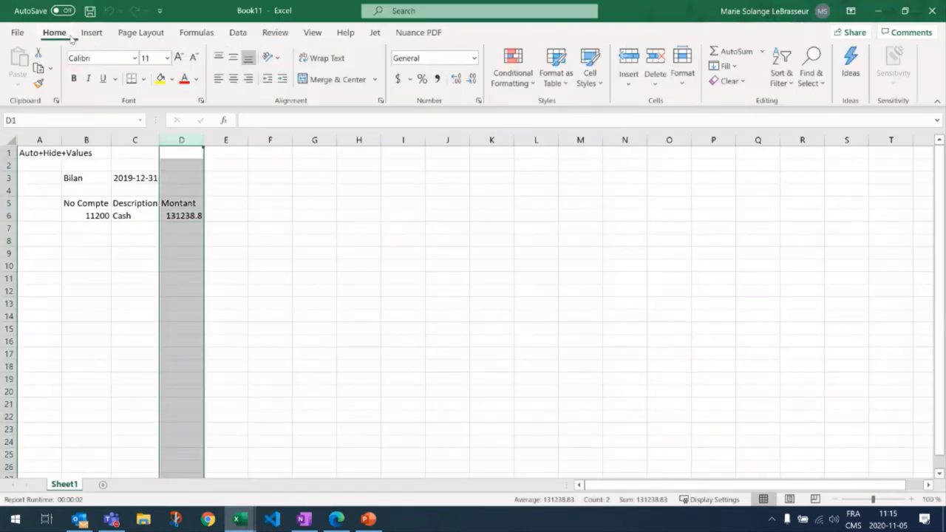
{"action": "left_click", "coordinate": [475, 59]}
{"action": "left_click", "coordinate": [444, 171]}
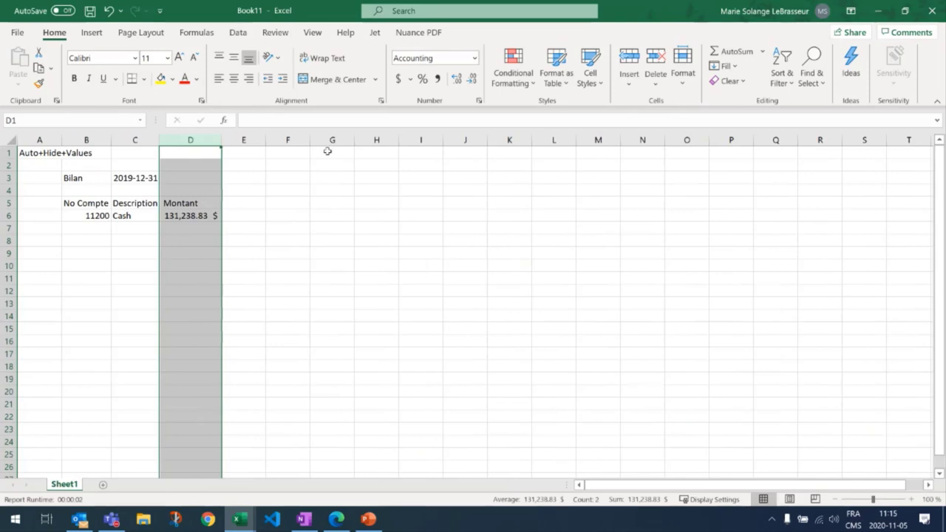
- Switch column D to Currency format, right-align it, and check the D6 formula
{"action": "left_click", "coordinate": [475, 59]}
{"action": "left_click", "coordinate": [457, 109]}
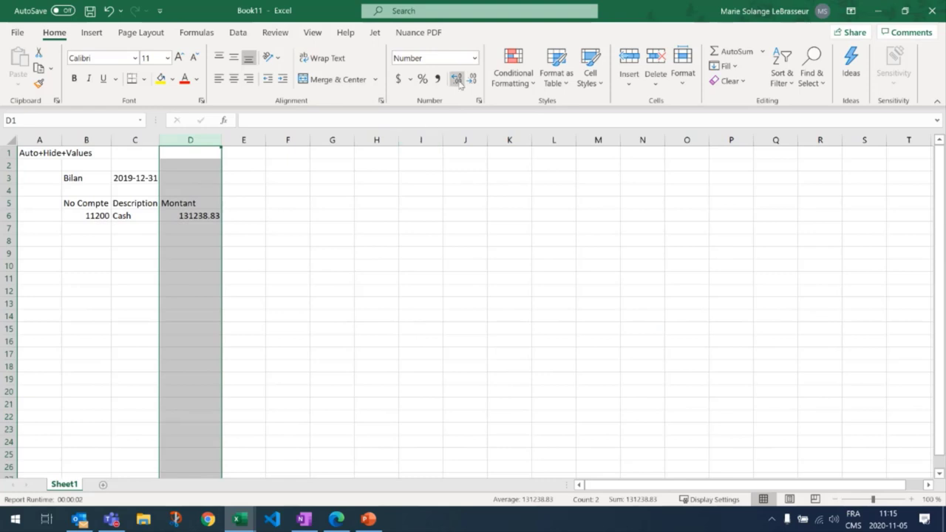
{"action": "left_click", "coordinate": [475, 58]}
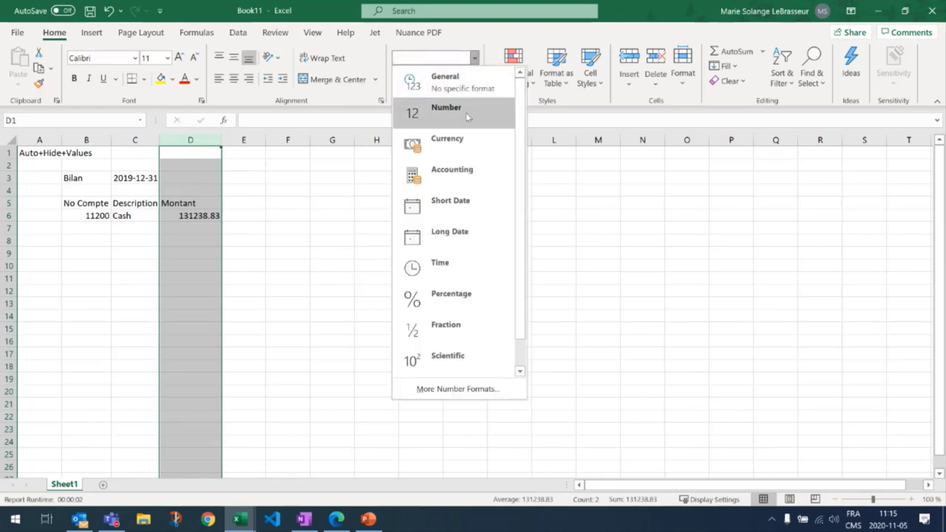
{"action": "left_click", "coordinate": [448, 139]}
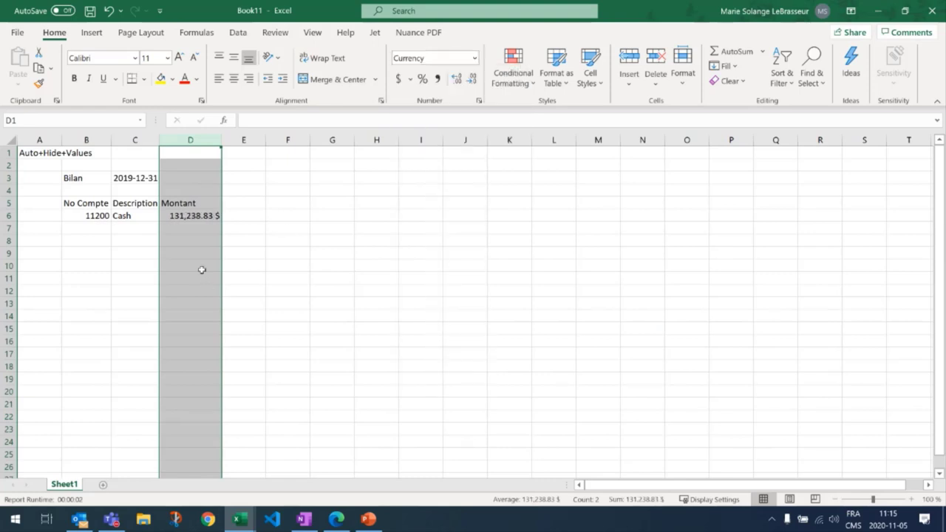
{"action": "left_click", "coordinate": [249, 78]}
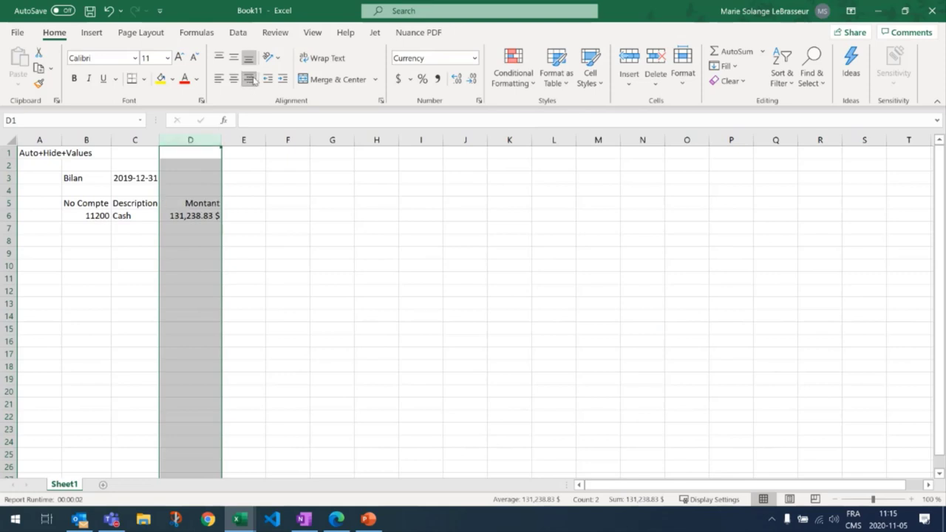
{"action": "left_click", "coordinate": [193, 215]}
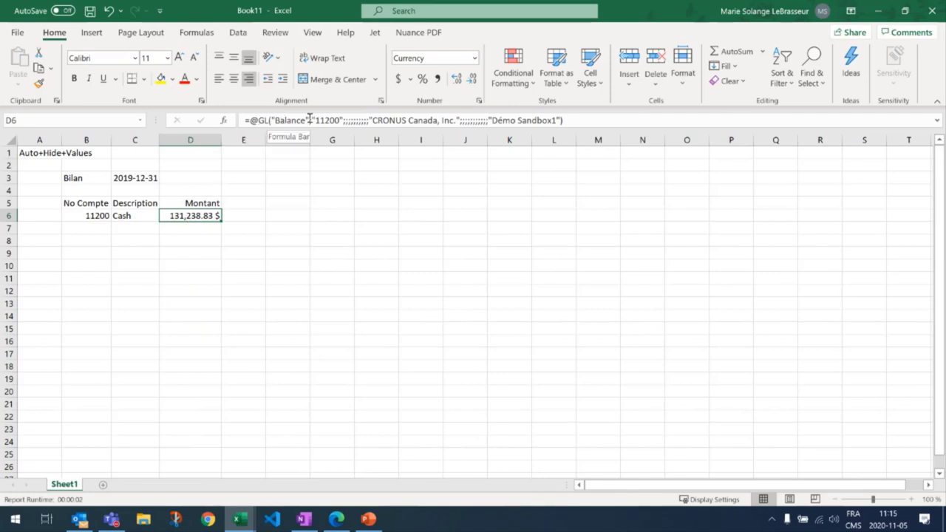
- Enter account number 11300 in cell B7
{"action": "left_click", "coordinate": [91, 230]}
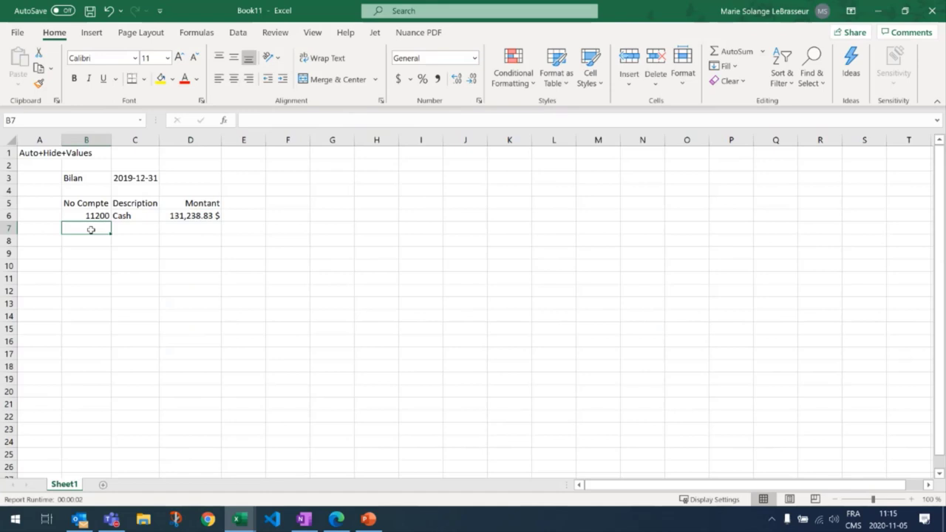
{"action": "type", "text": "11300"}
{"action": "key", "text": "Tab"}
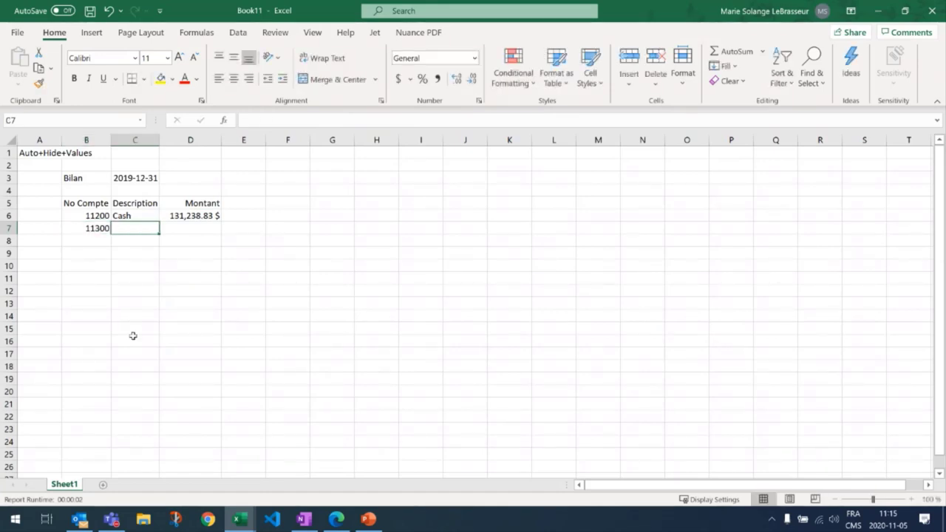
- Add a new Sheet2 and permanently delete Sheet1
{"action": "left_click", "coordinate": [104, 487]}
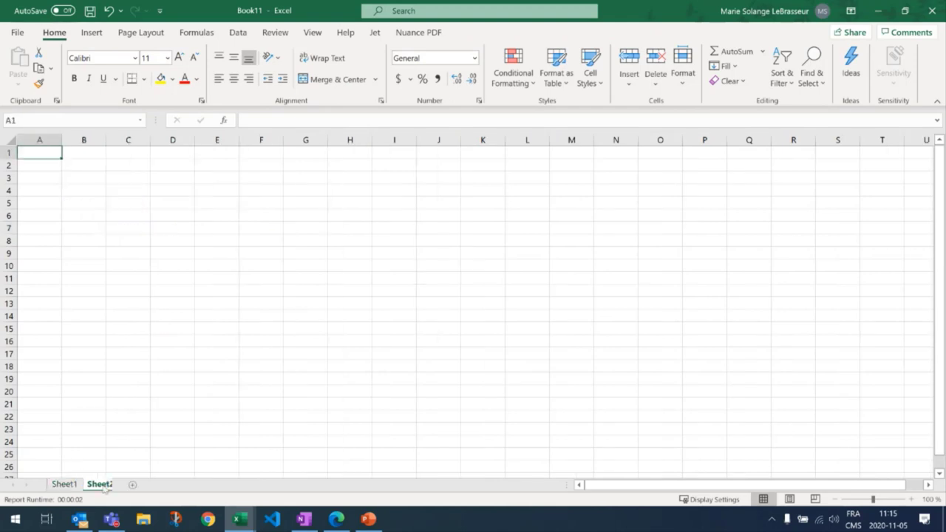
{"action": "left_click", "coordinate": [74, 485]}
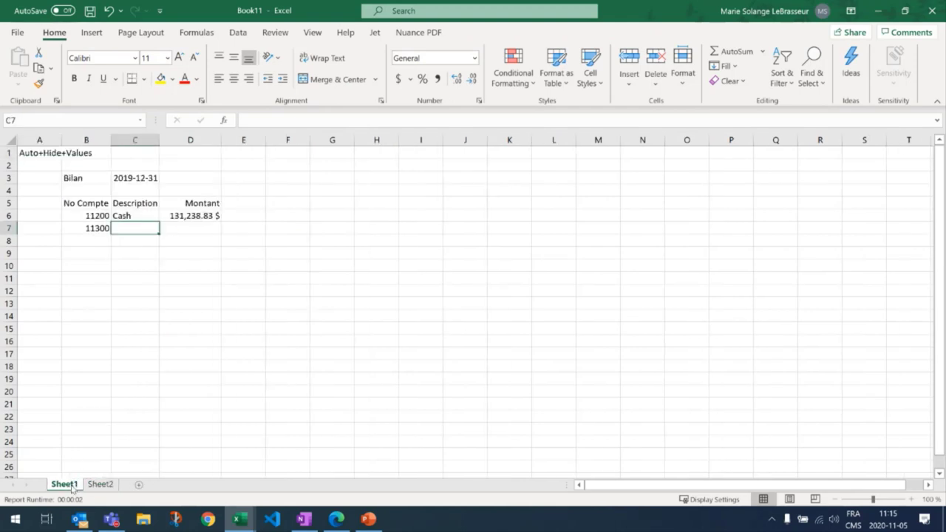
{"action": "right_click", "coordinate": [72, 486]}
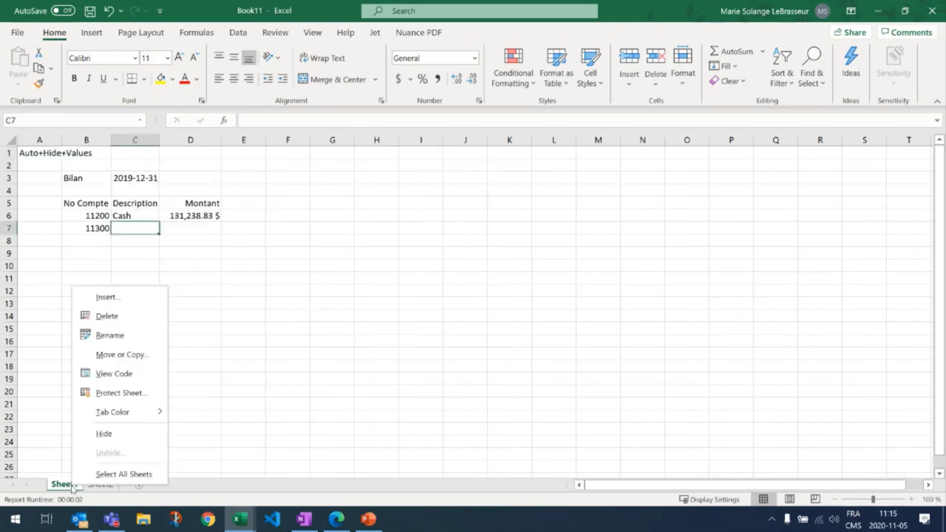
{"action": "left_click", "coordinate": [106, 316]}
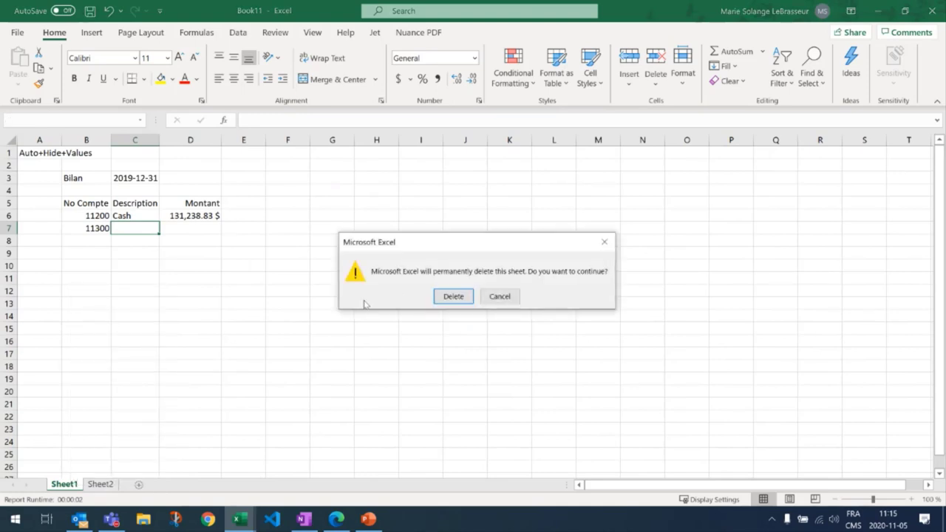
{"action": "left_click", "coordinate": [436, 294]}
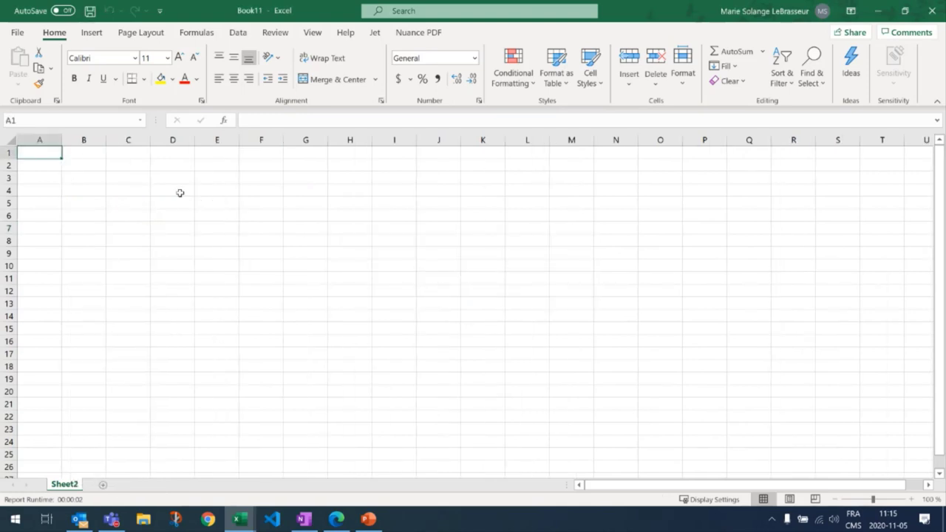
{"action": "left_click", "coordinate": [119, 200]}
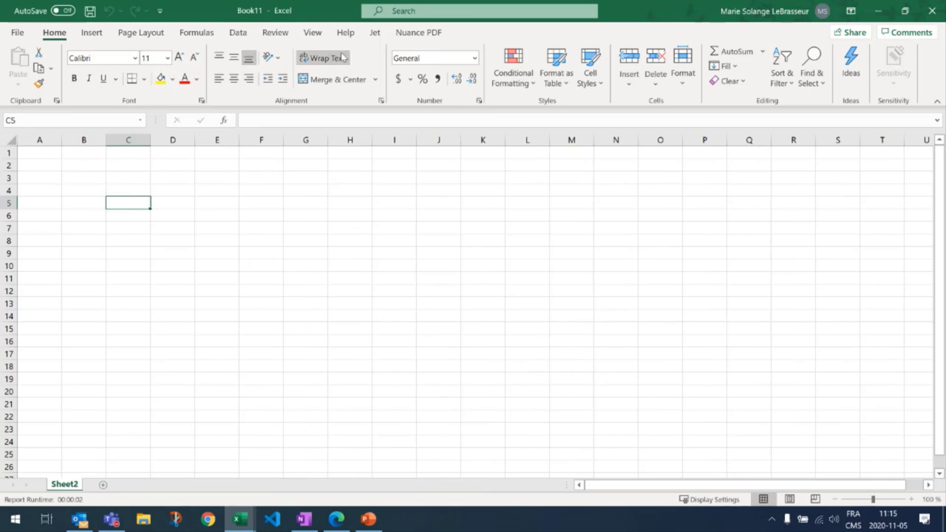
- Open Jet Fast Financials and add the Budget, Variance and Variance % columns
{"action": "left_click", "coordinate": [374, 33]}
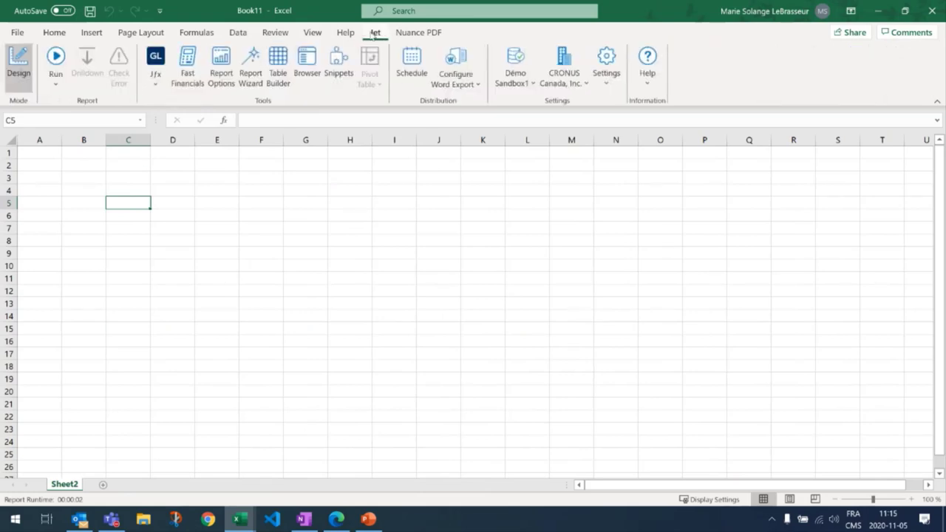
{"action": "left_click", "coordinate": [196, 67]}
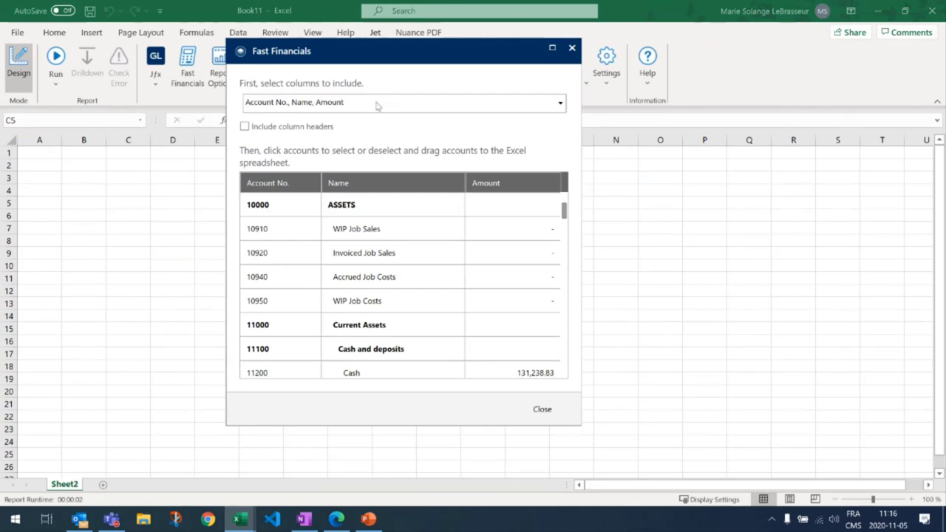
{"action": "left_click", "coordinate": [560, 108]}
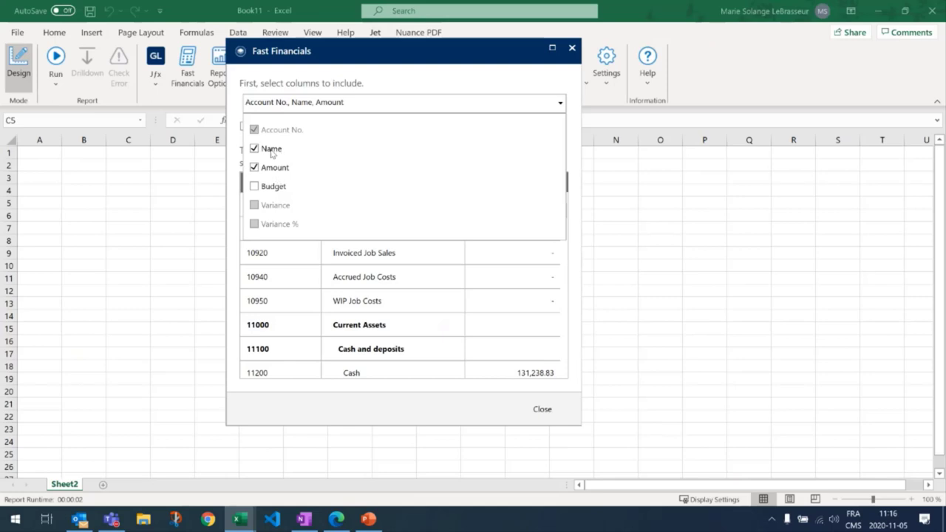
{"action": "left_click", "coordinate": [255, 186]}
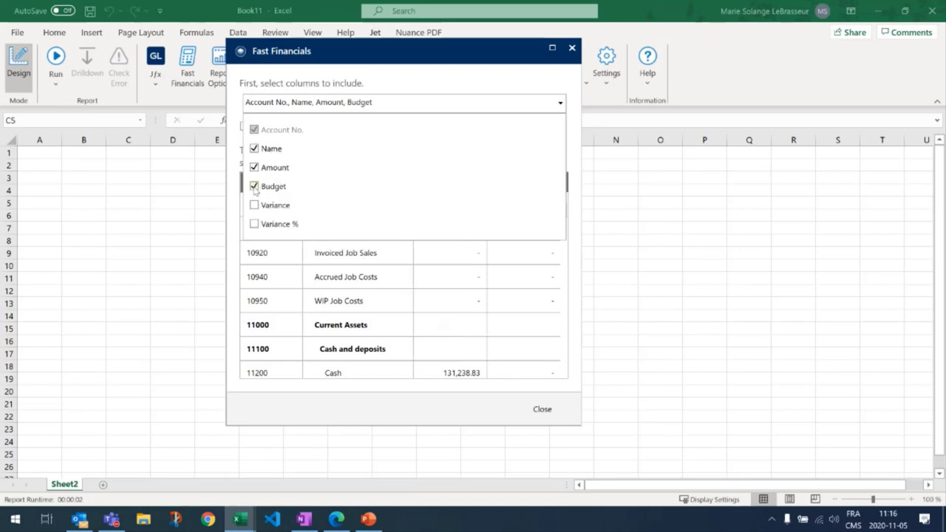
{"action": "left_click", "coordinate": [254, 205]}
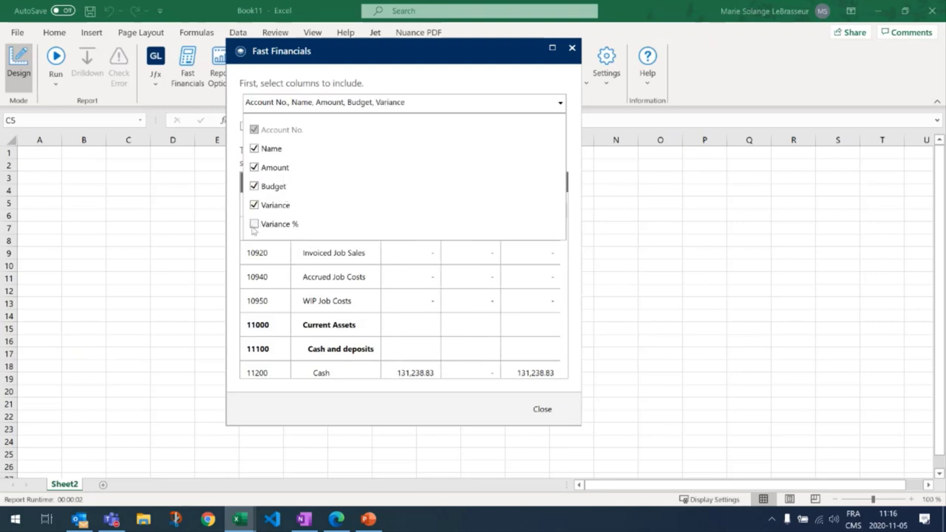
{"action": "left_click", "coordinate": [255, 227]}
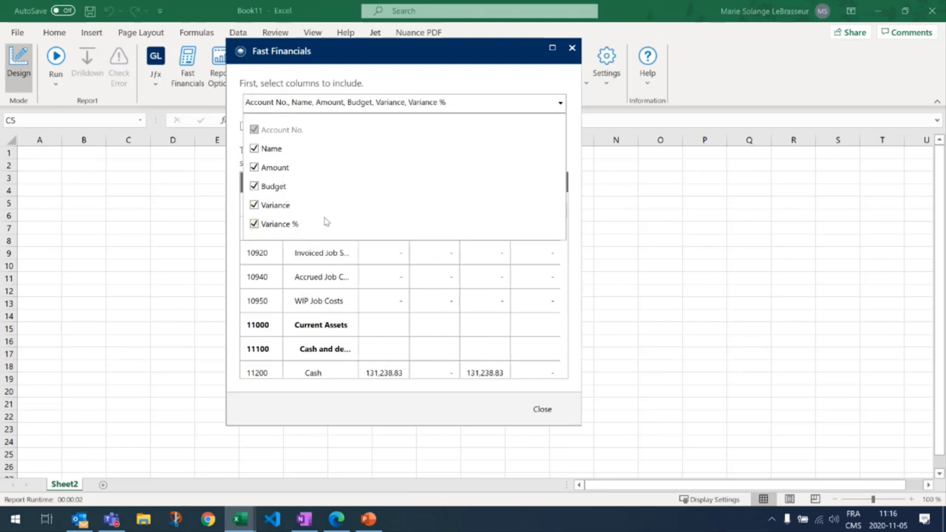
{"action": "left_click", "coordinate": [575, 140]}
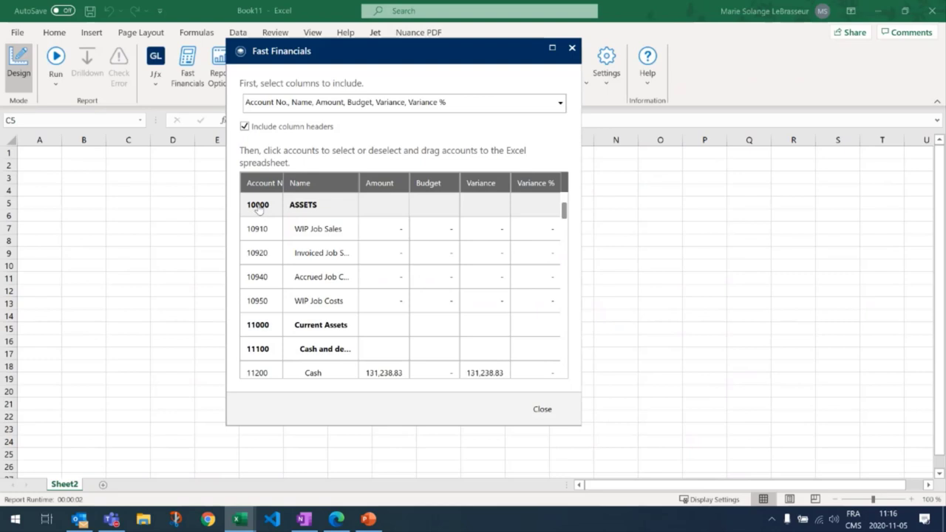
- Drag the selected Fast Financials accounts onto cell C5 to insert them
{"action": "left_click", "coordinate": [566, 350]}
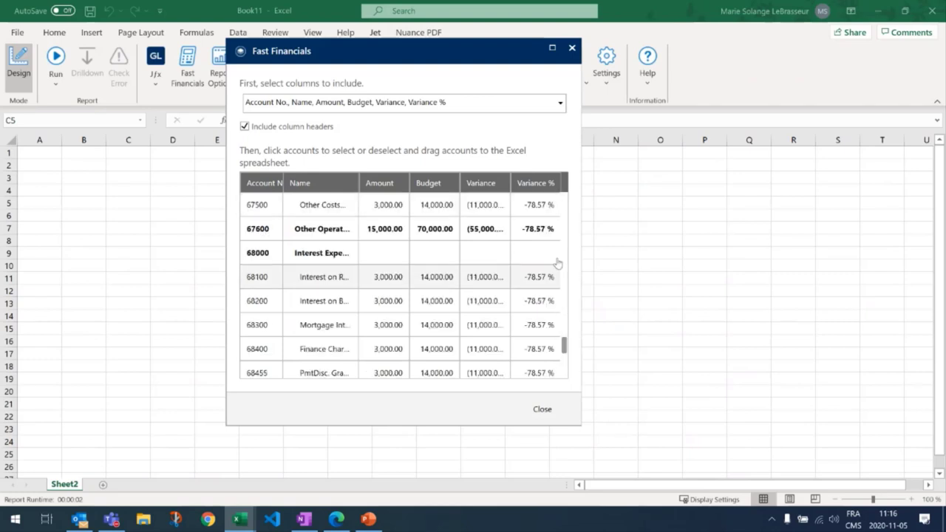
{"action": "left_click", "coordinate": [566, 231]}
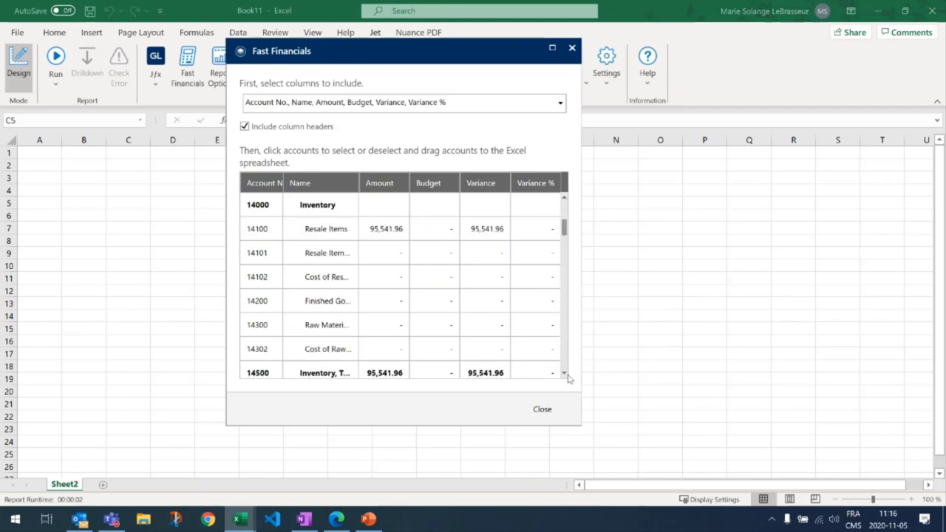
{"action": "left_click_drag", "start_coordinate": [566, 376], "coordinate": [566, 375]}
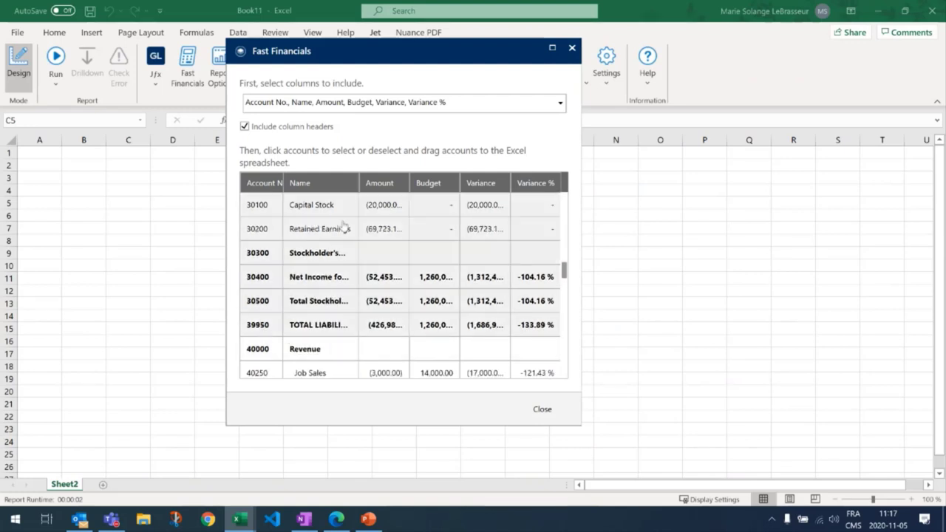
{"action": "left_click_drag", "start_coordinate": [330, 254], "coordinate": [129, 201]}
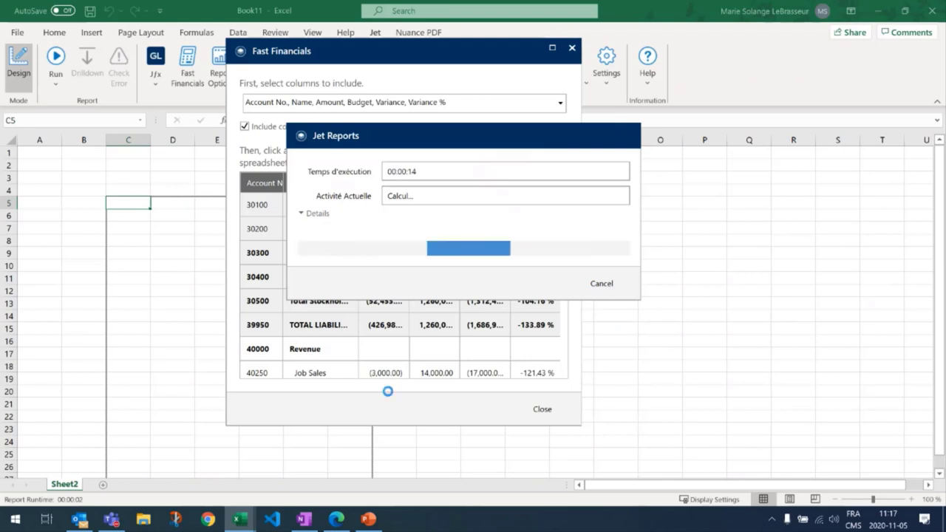
- Bring up the webinar presentation at slide 9, covering the Jet Function Wizard and Fast Financials
{"action": "left_click", "coordinate": [368, 521]}
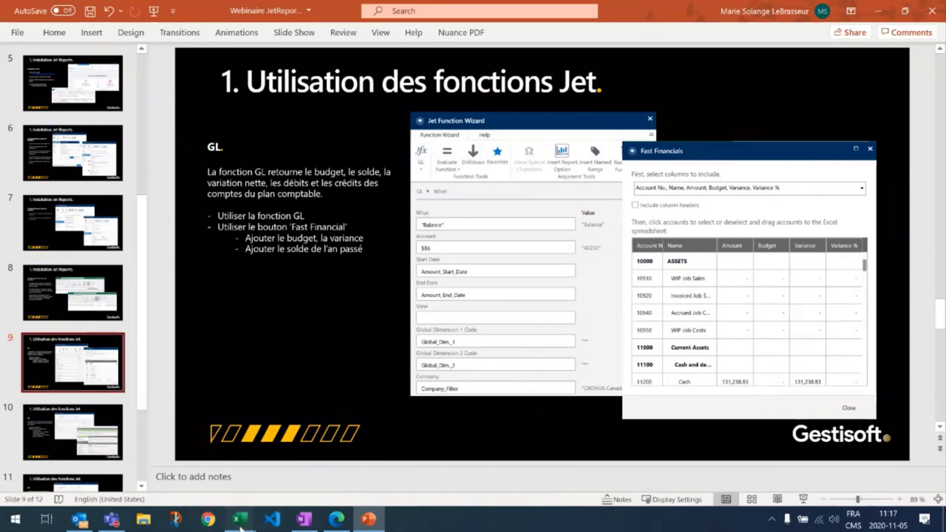
{"action": "mouse_move", "coordinate": [240, 526]}
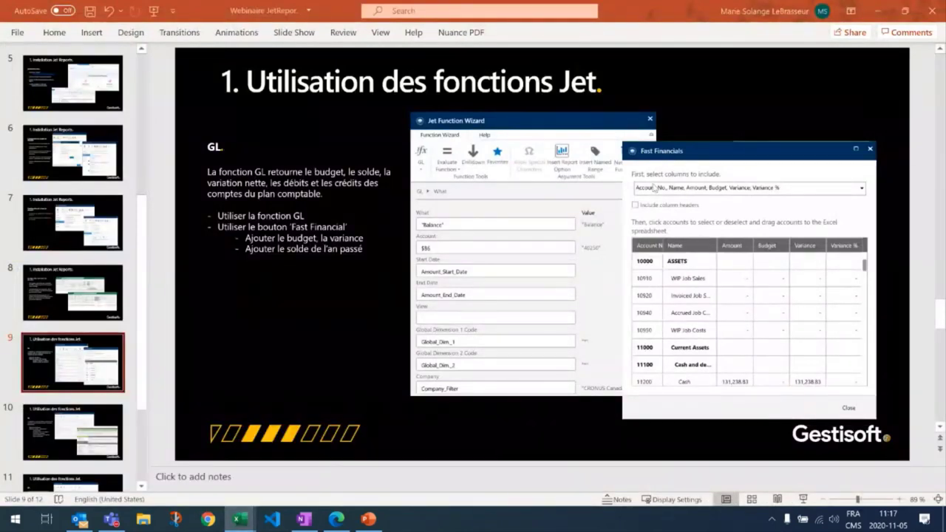
- In Business Central, search 'account sch' and open the Account Schedules page
{"action": "left_click", "coordinate": [330, 521]}
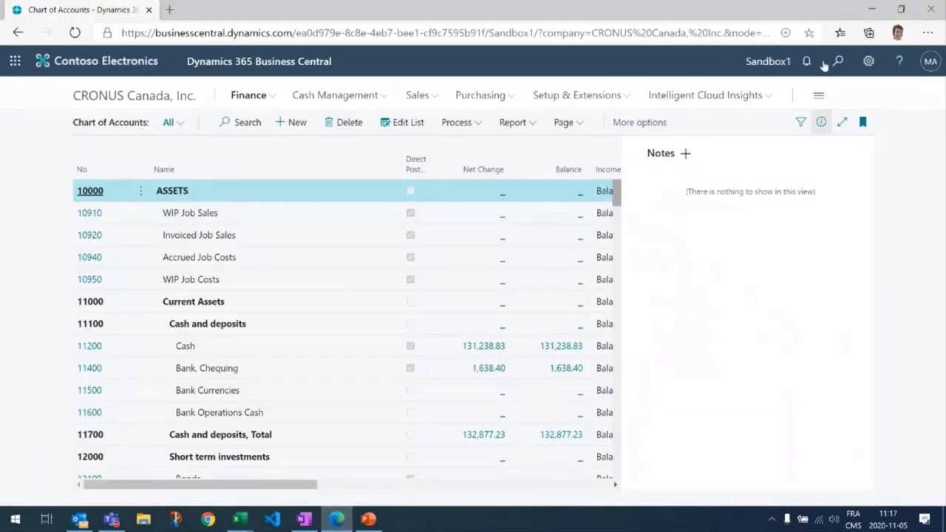
{"action": "left_click", "coordinate": [839, 62]}
{"action": "type", "text": "account a"}
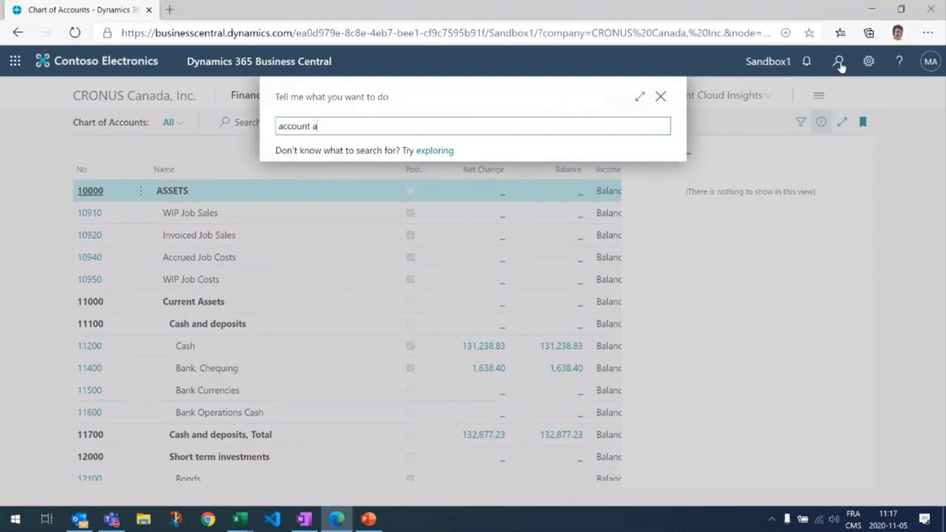
{"action": "key", "text": "BackSpace"}
{"action": "type", "text": "sch"}
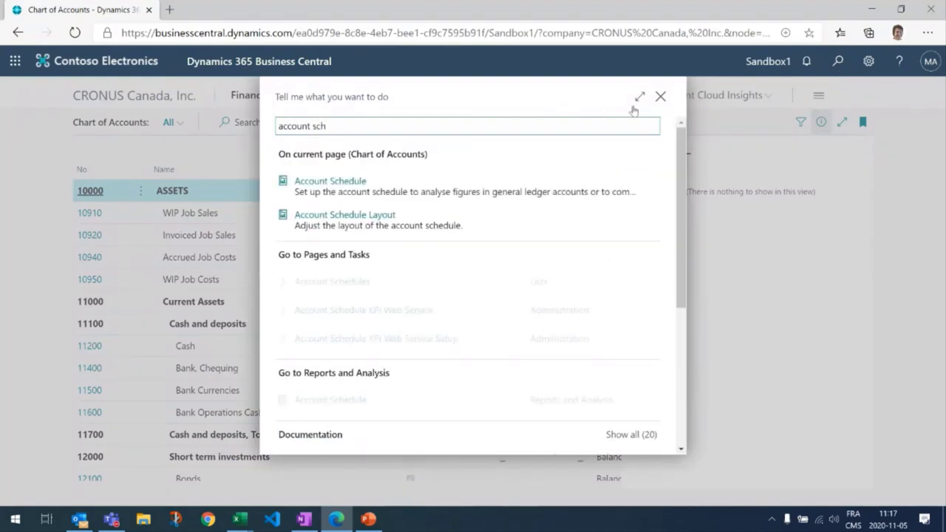
{"action": "left_click", "coordinate": [333, 290]}
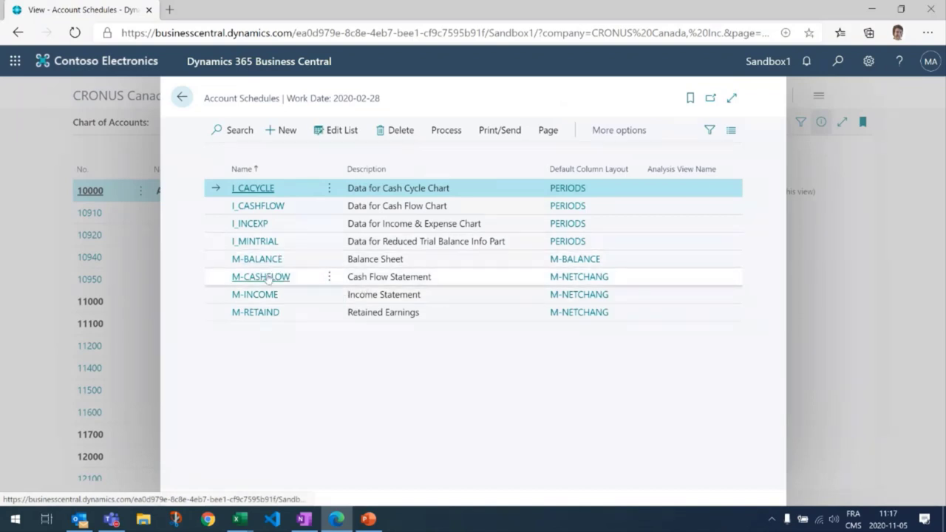
- Copy the M-INCOME schedule under the name TEST and return to the schedules list
{"action": "left_click", "coordinate": [257, 296]}
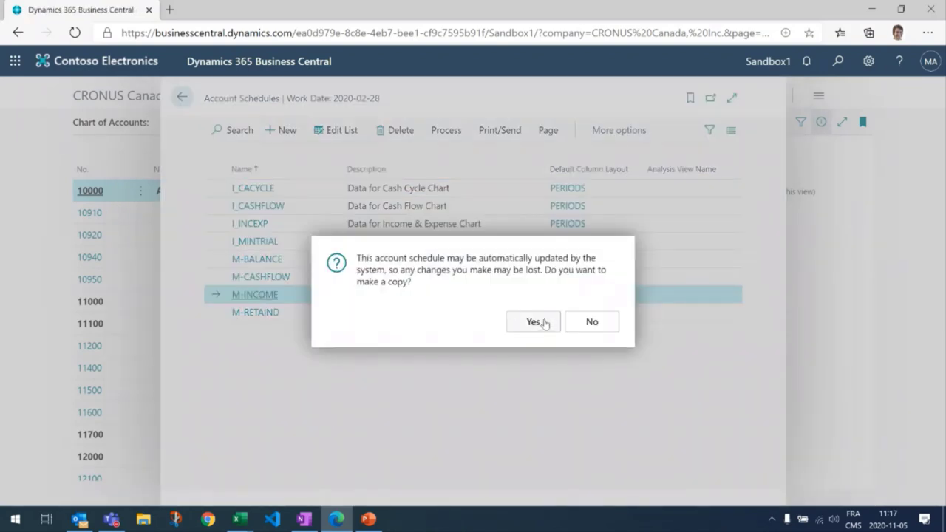
{"action": "left_click", "coordinate": [540, 322]}
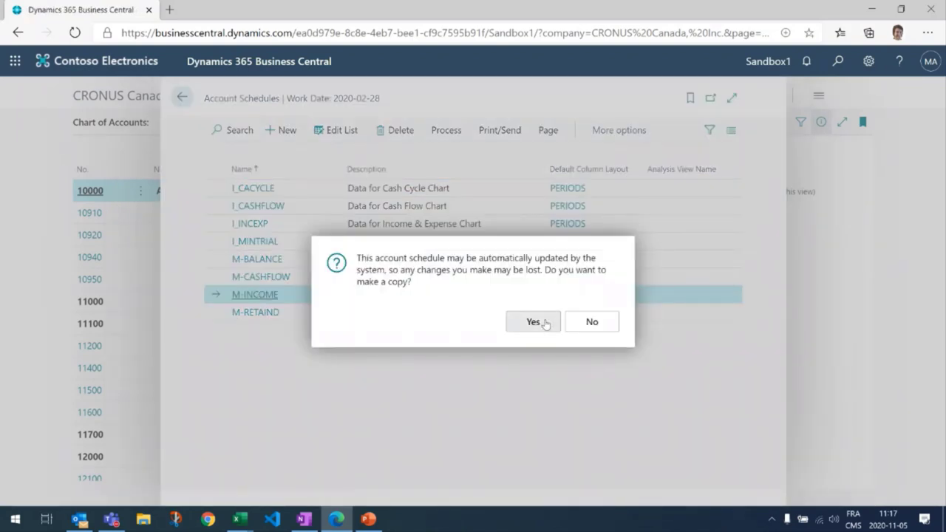
{"action": "left_click", "coordinate": [498, 264]}
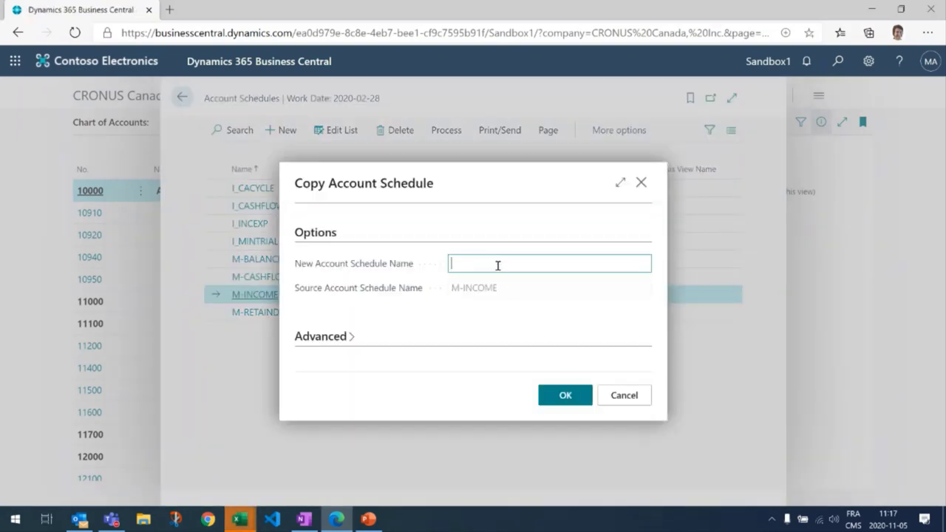
{"action": "type", "text": "test"}
{"action": "left_click", "coordinate": [544, 399]}
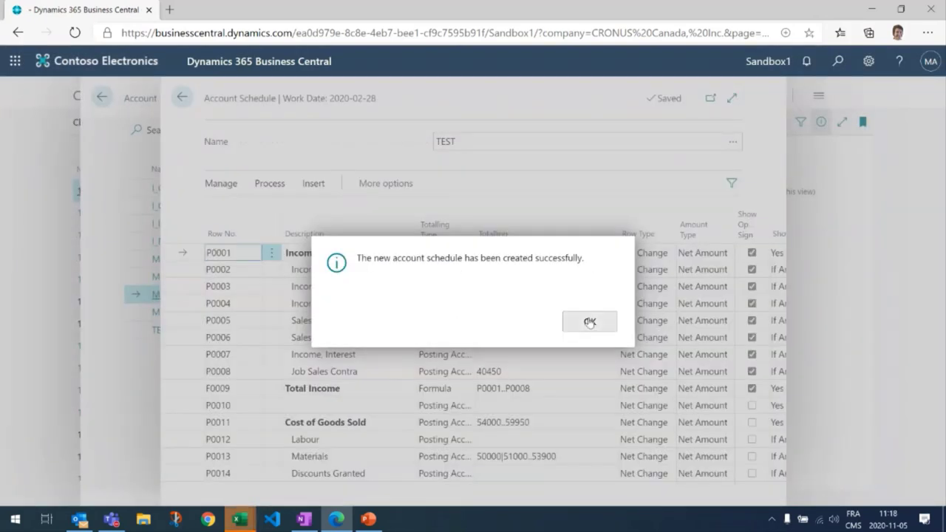
{"action": "left_click", "coordinate": [589, 323]}
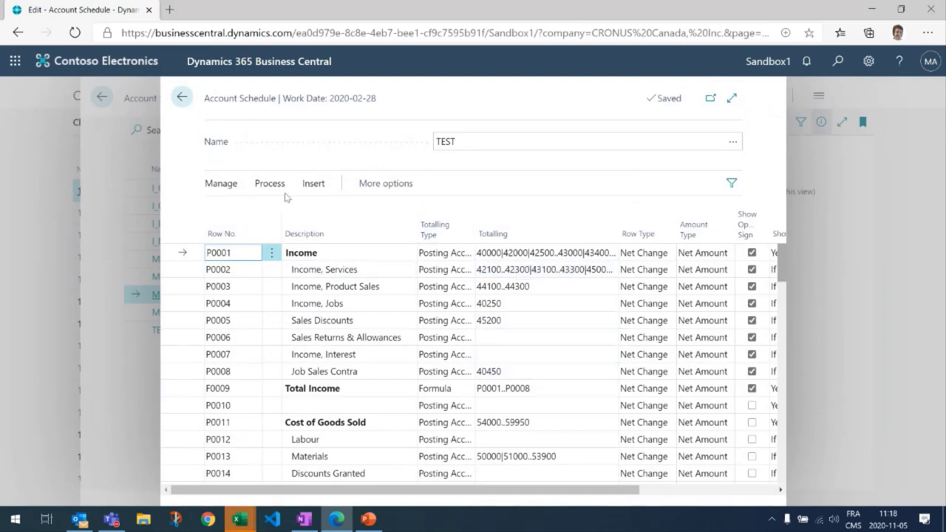
{"action": "left_click", "coordinate": [194, 105]}
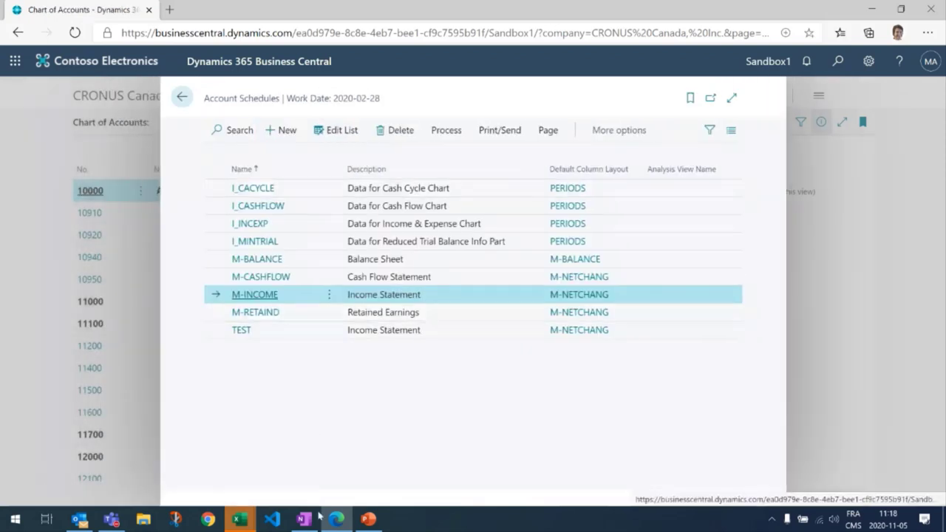
- Return to Book11, close Fast Financials, and view E10's Amount formula without changing it
{"action": "mouse_move", "coordinate": [240, 520]}
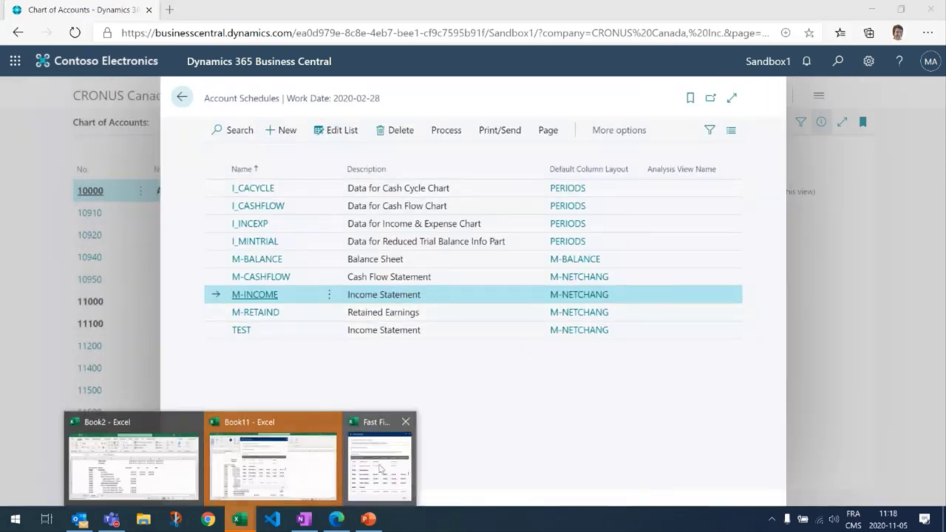
{"action": "left_click", "coordinate": [322, 475]}
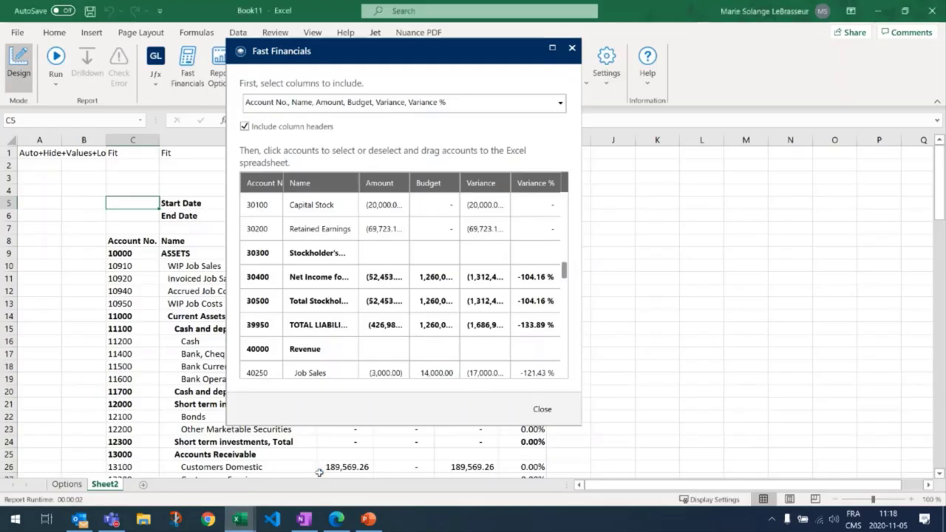
{"action": "left_click", "coordinate": [570, 48]}
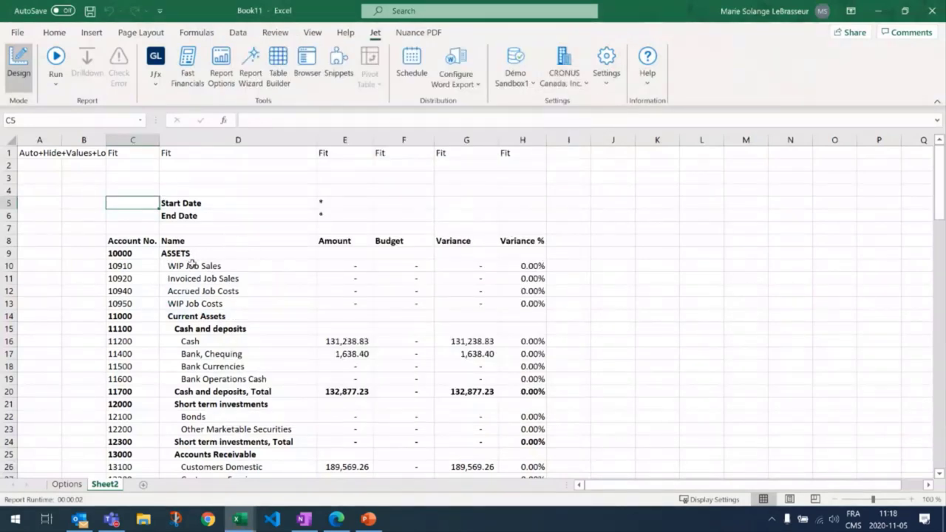
{"action": "left_click", "coordinate": [347, 264]}
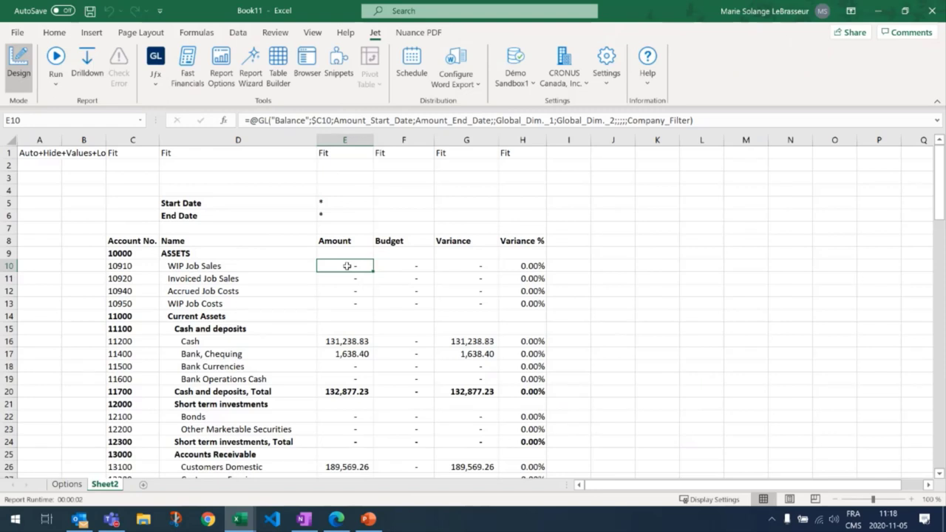
{"action": "double_click", "coordinate": [351, 265]}
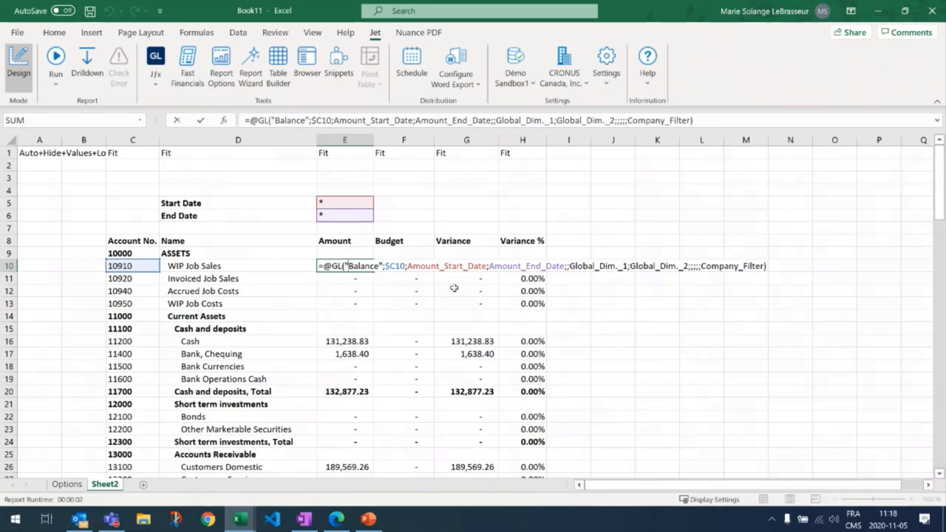
{"action": "key", "text": "Escape"}
- Review the Budget, Variance and Variance % formulas across rows 10–12 and H10
{"action": "left_click", "coordinate": [424, 262]}
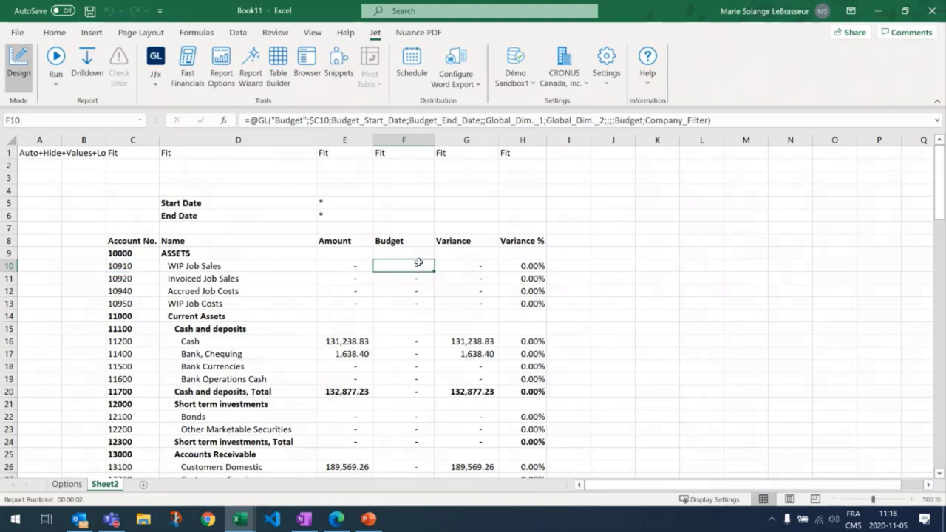
{"action": "left_click", "coordinate": [464, 266]}
{"action": "left_click", "coordinate": [362, 275]}
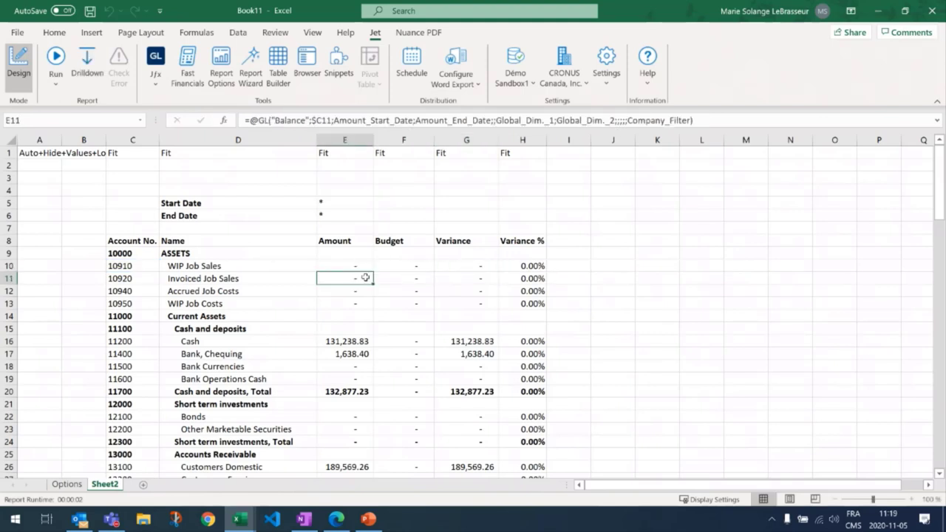
{"action": "left_click", "coordinate": [382, 276]}
{"action": "left_click", "coordinate": [445, 279]}
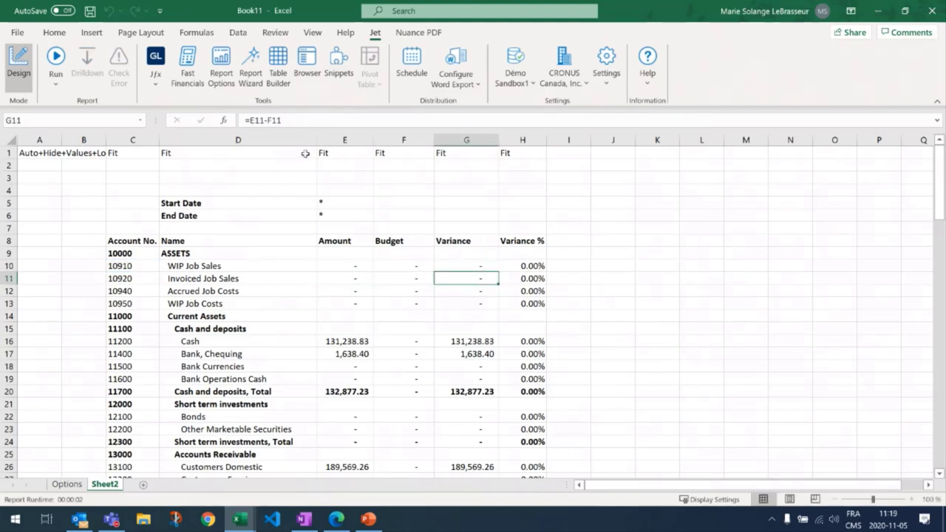
{"action": "left_click", "coordinate": [330, 264]}
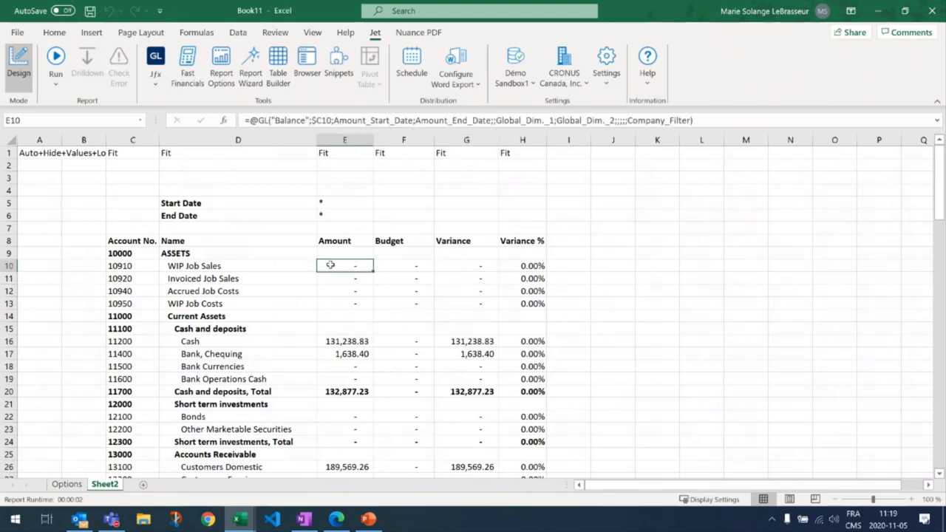
{"action": "left_click", "coordinate": [469, 265]}
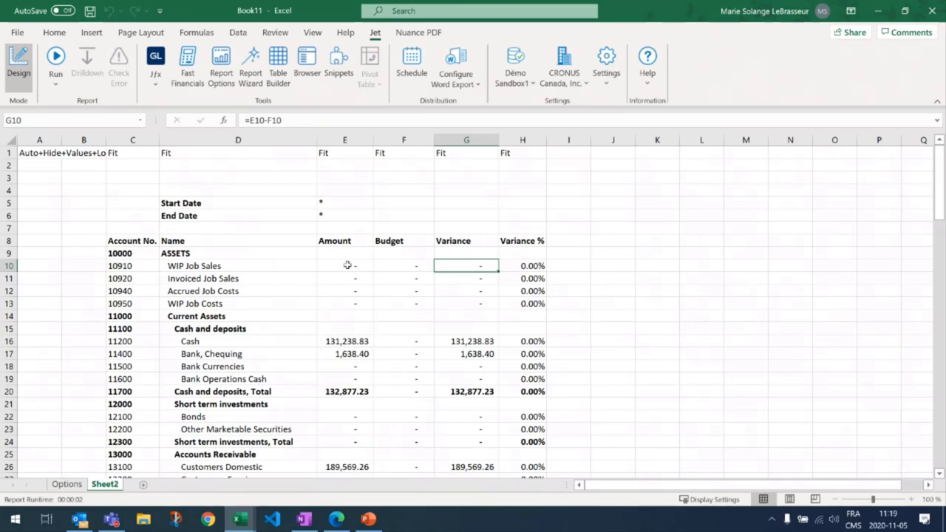
{"action": "left_click", "coordinate": [456, 279]}
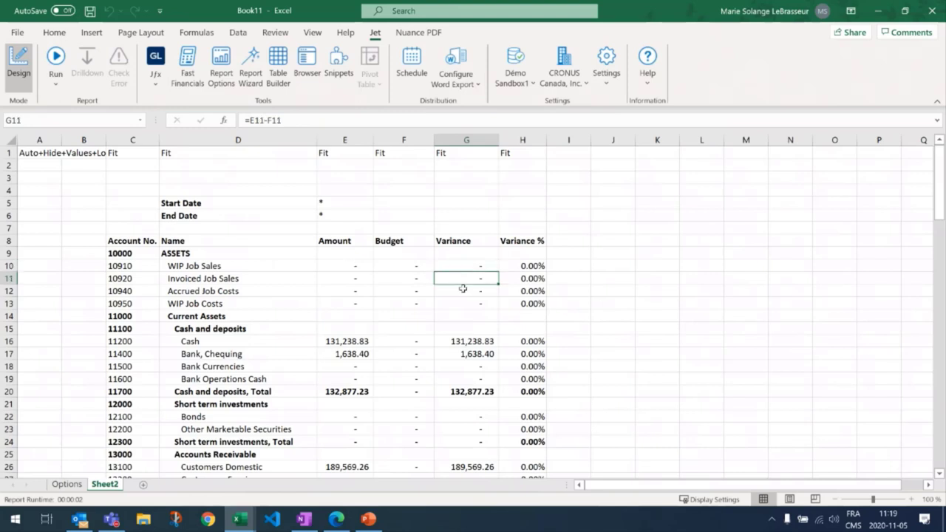
{"action": "left_click", "coordinate": [466, 296]}
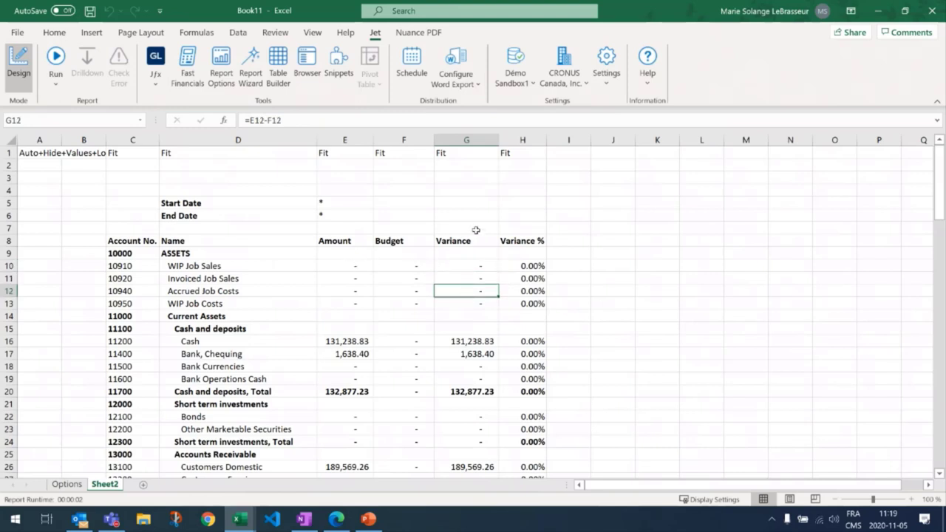
{"action": "left_click", "coordinate": [535, 266]}
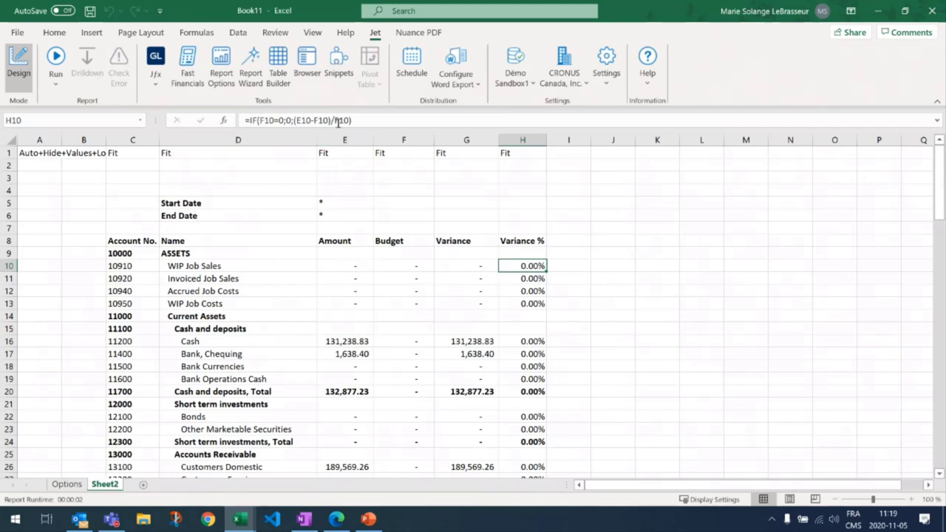
- Select E10 and open its GL function in the Jet Function Wizard
{"action": "left_click", "coordinate": [282, 120]}
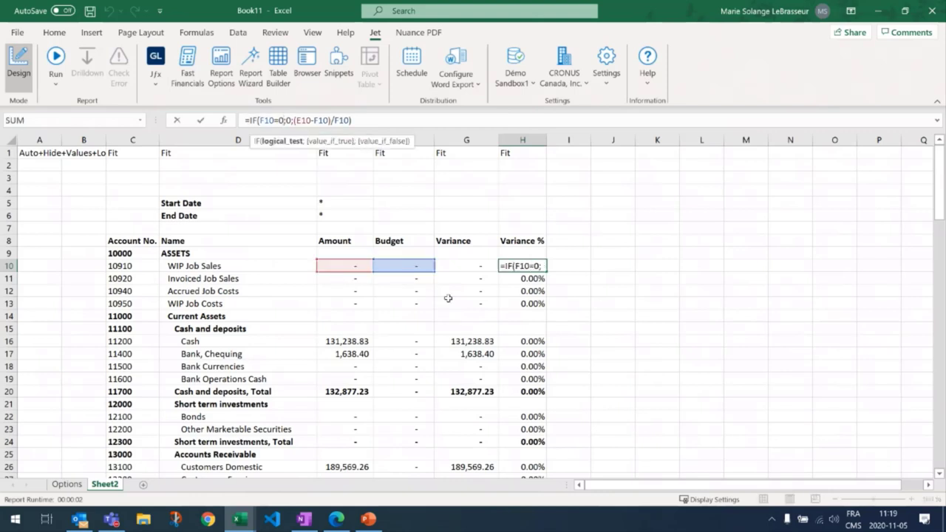
{"action": "left_click", "coordinate": [346, 267]}
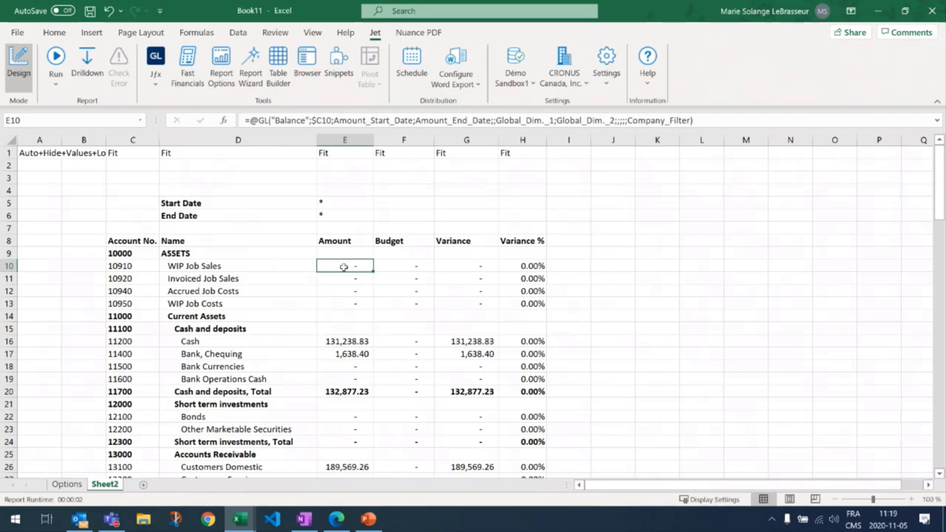
{"action": "left_click", "coordinate": [155, 59]}
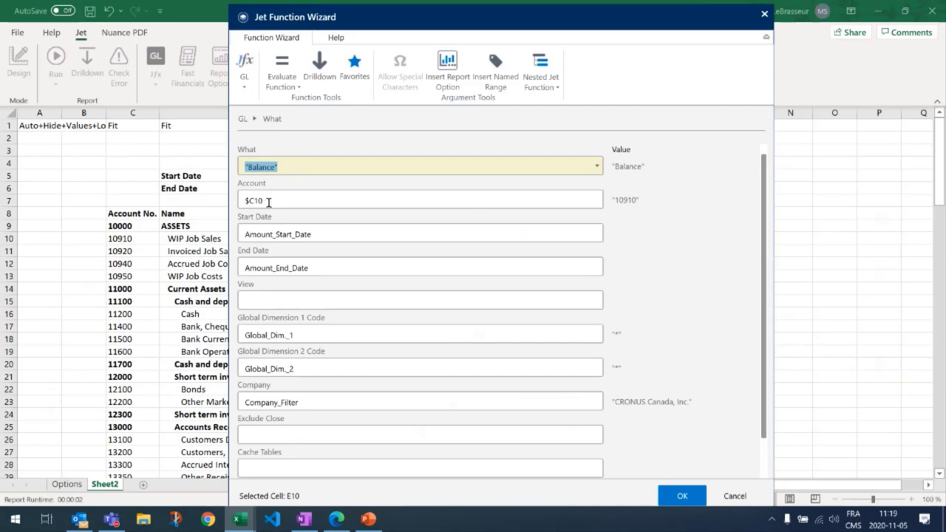
- Review the E10 GL function's Account ($C10) and Start Date arguments, then cancel unchanged
{"action": "left_click", "coordinate": [268, 201]}
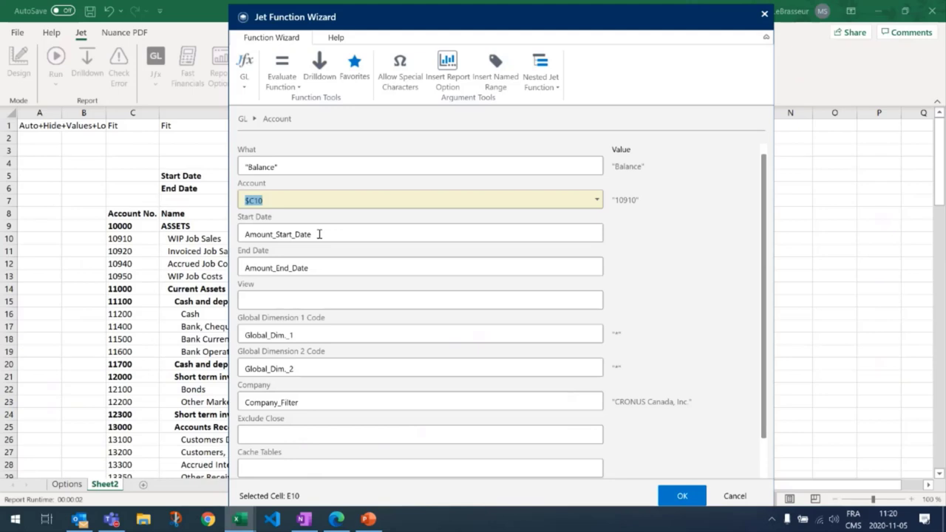
{"action": "left_click", "coordinate": [319, 233]}
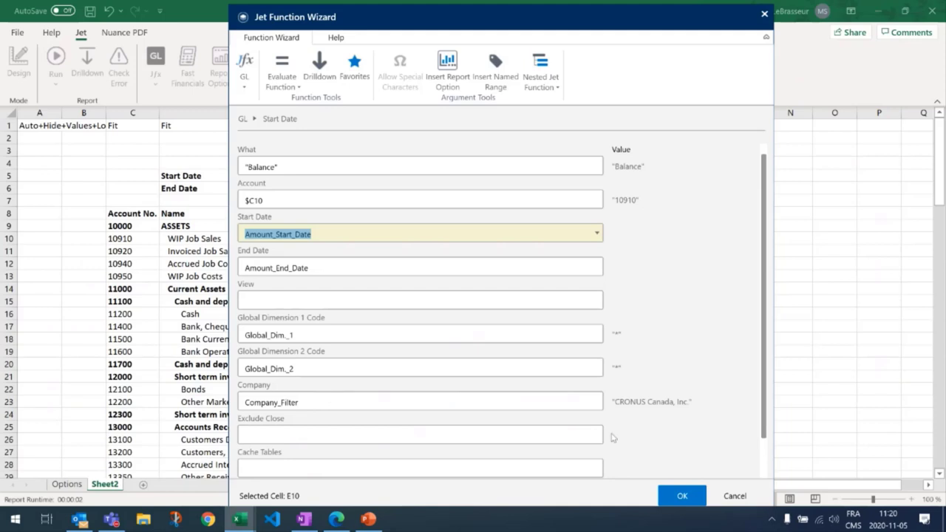
{"action": "left_click", "coordinate": [736, 497]}
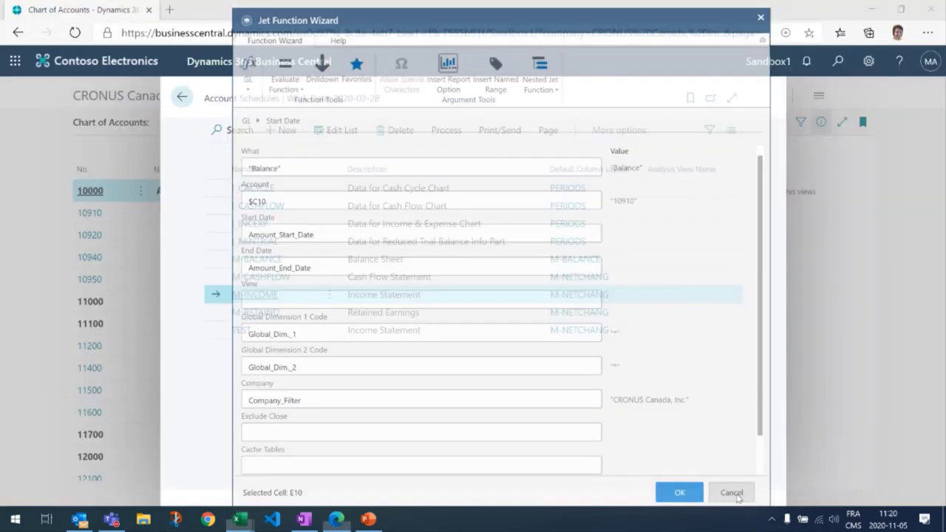
{"action": "double_click", "coordinate": [355, 265]}
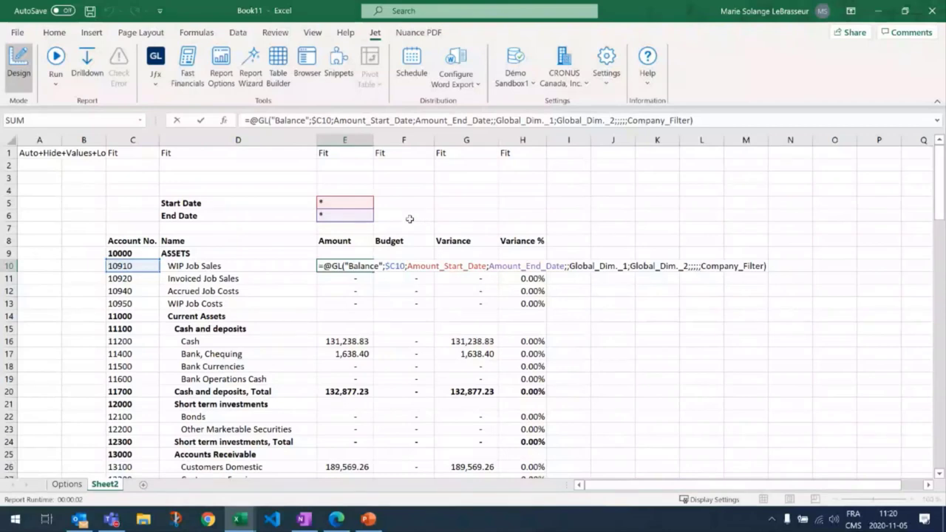
{"action": "key", "text": "ctrl+Return"}
{"action": "left_click", "coordinate": [337, 203]}
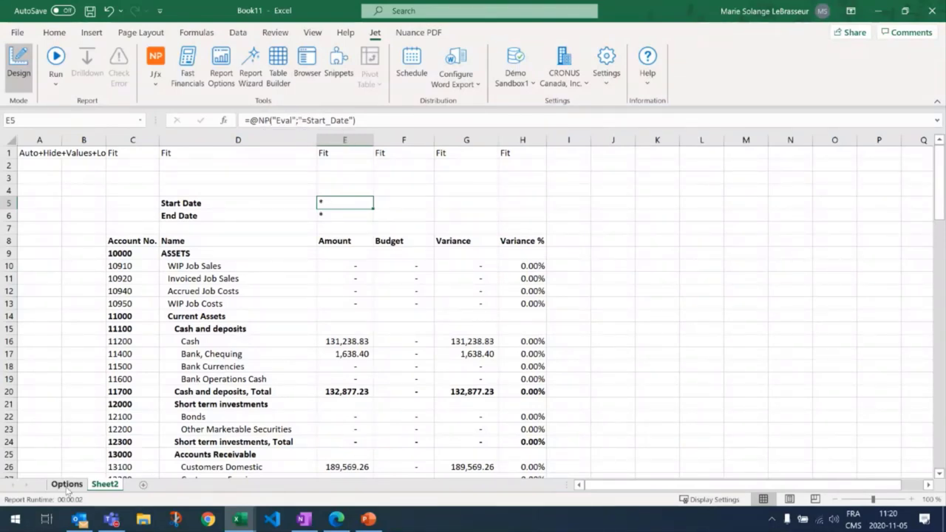
- On the Options sheet, autofit column B to show its option titles
{"action": "left_click", "coordinate": [66, 484]}
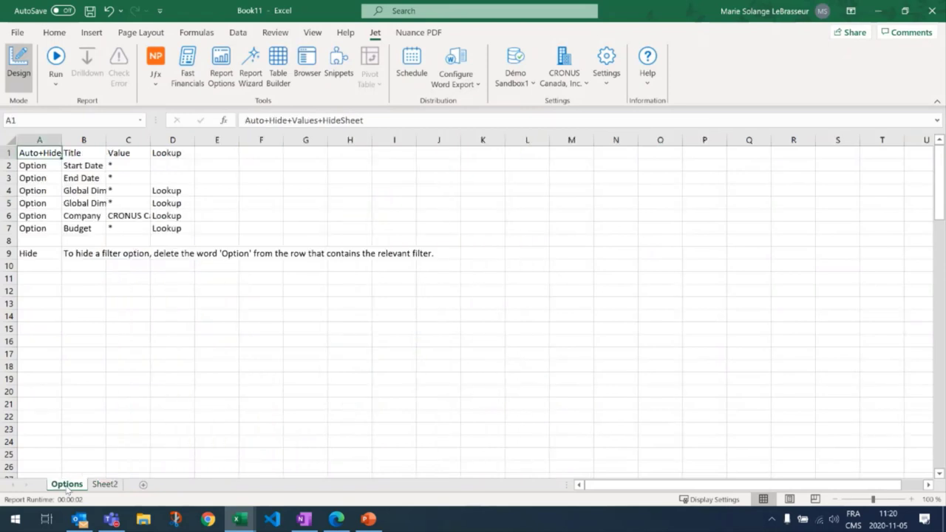
{"action": "double_click", "coordinate": [106, 139]}
{"action": "left_click", "coordinate": [96, 165]}
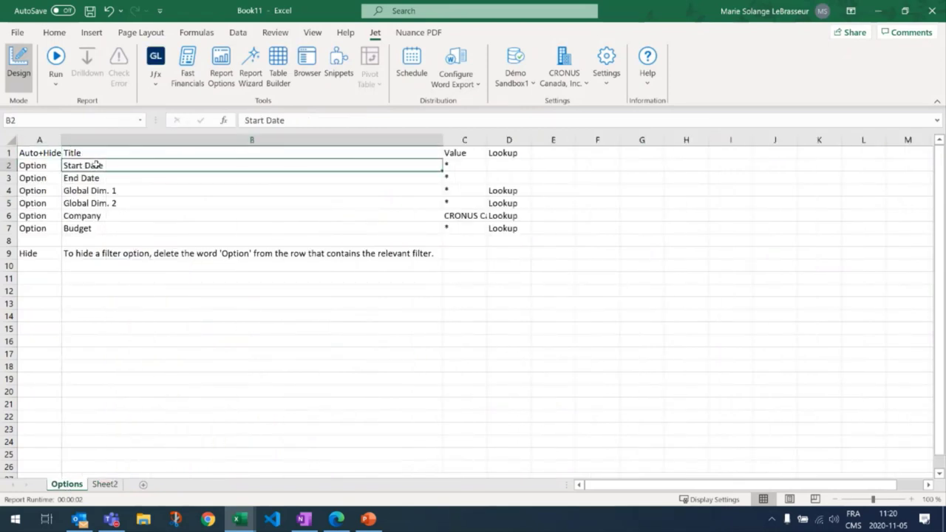
- Check in the Name Manager where the Start_Date name points, then close it
{"action": "left_click", "coordinate": [63, 34]}
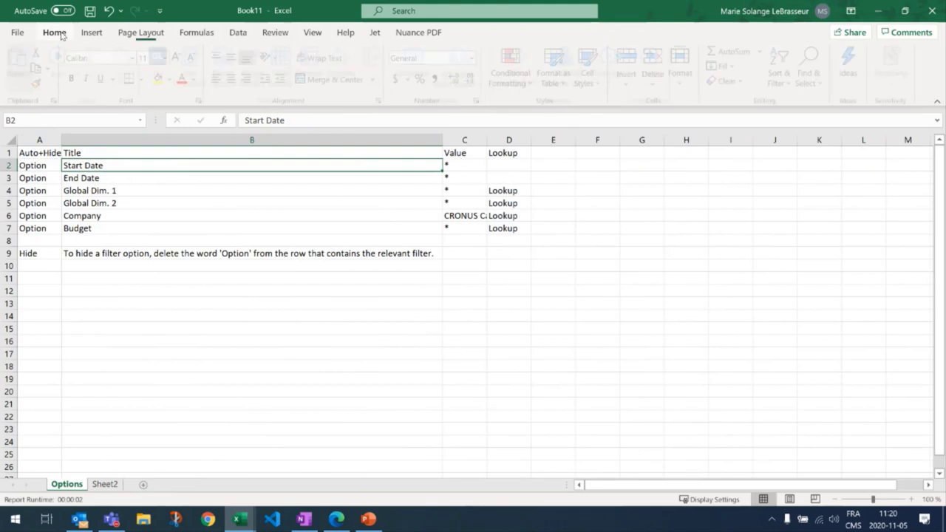
{"action": "left_click", "coordinate": [91, 32]}
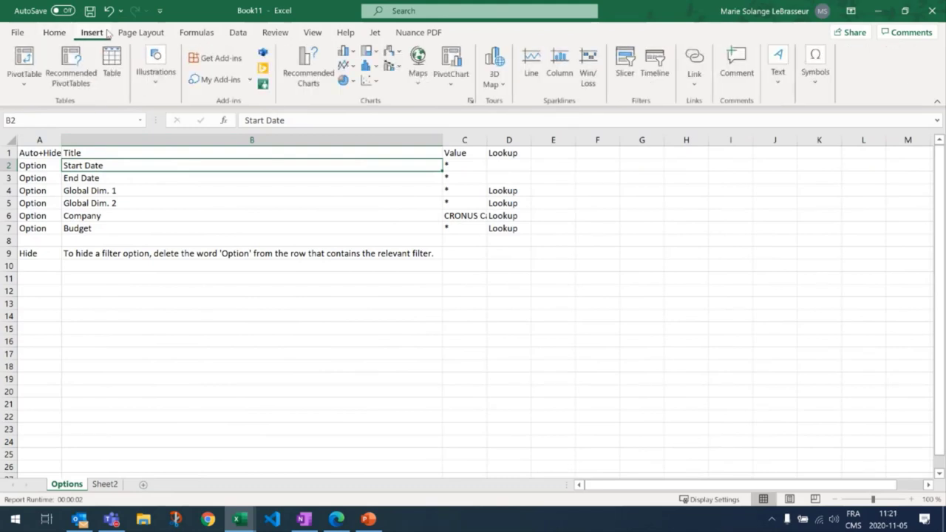
{"action": "left_click", "coordinate": [130, 34]}
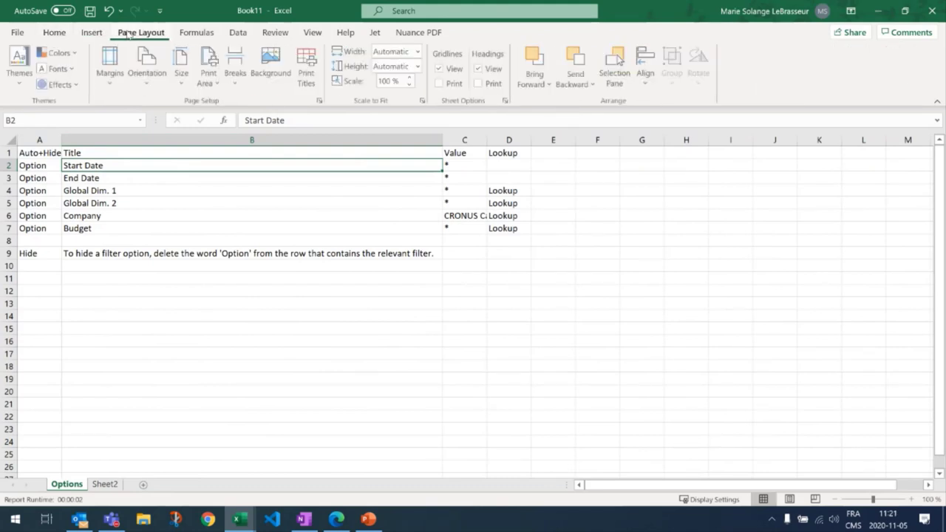
{"action": "left_click", "coordinate": [184, 36]}
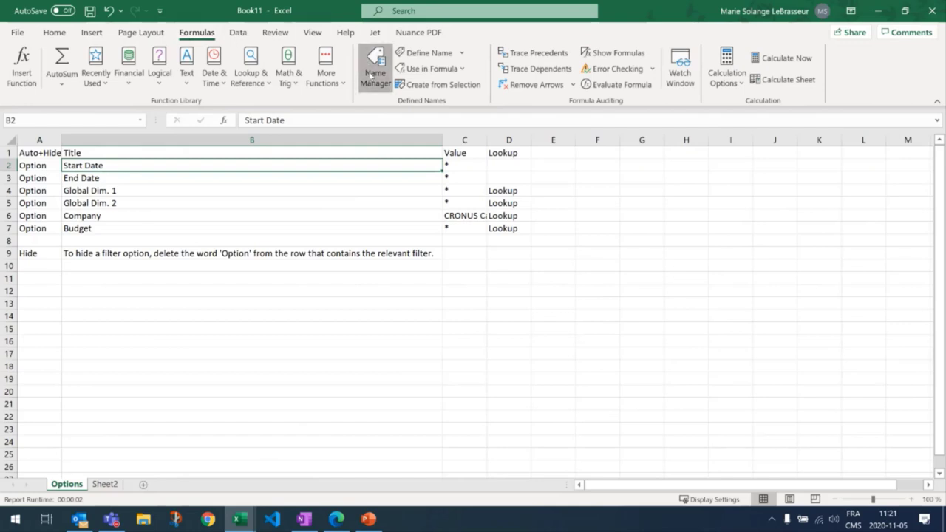
{"action": "left_click", "coordinate": [371, 76]}
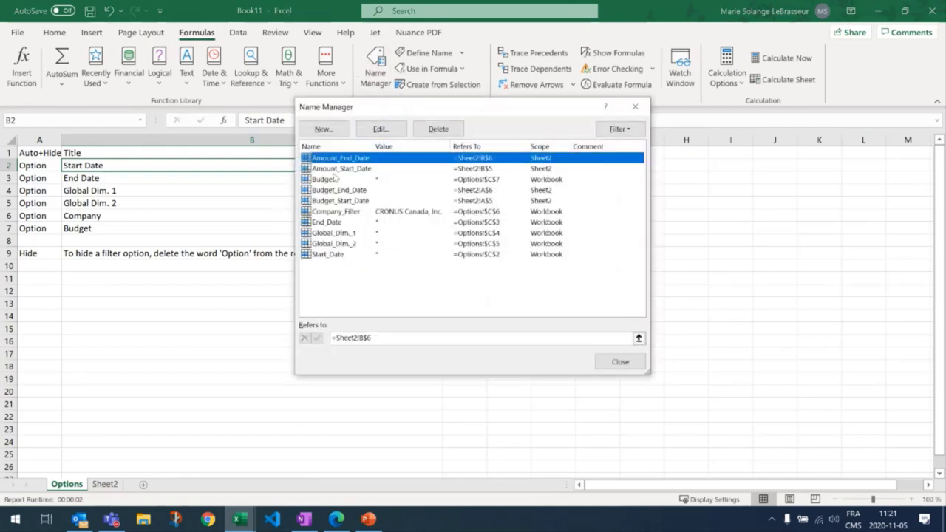
{"action": "left_click", "coordinate": [340, 256]}
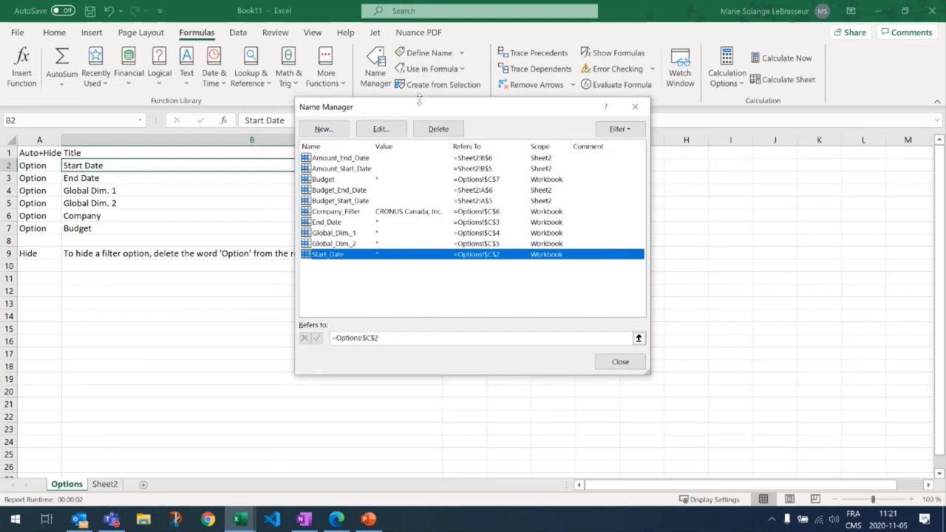
{"action": "left_click_drag", "start_coordinate": [419, 101], "coordinate": [643, 99]}
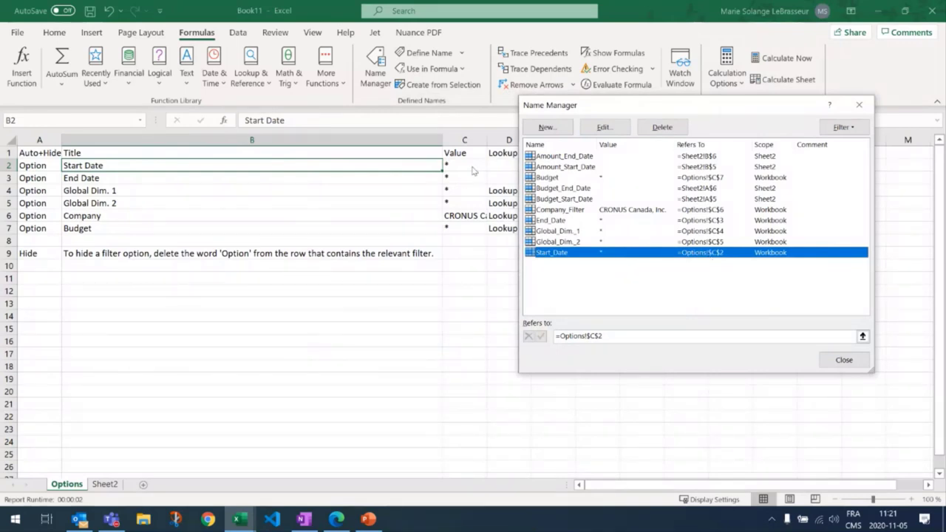
{"action": "left_click", "coordinate": [859, 367]}
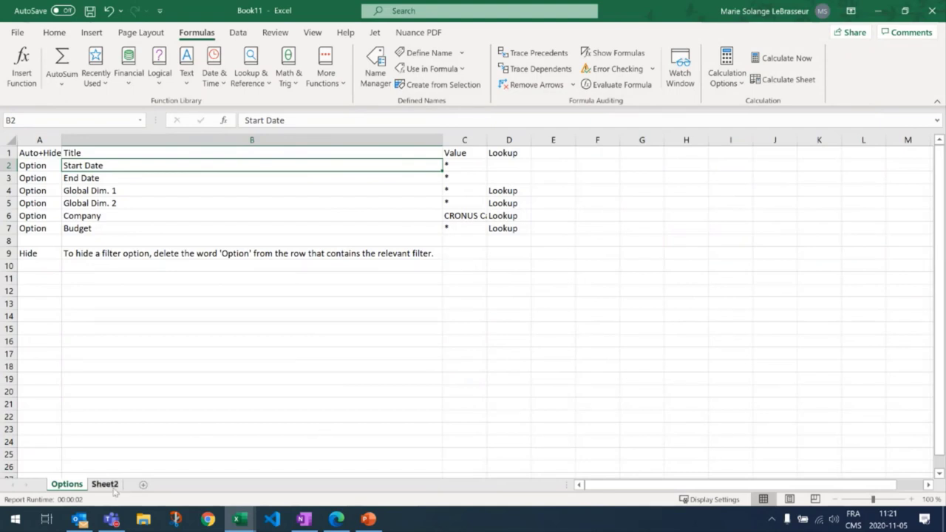
- Enter Start Date 2019-01-01 in C2 and End Date 2019-12-31 in C3 on Options
{"action": "left_click", "coordinate": [112, 487]}
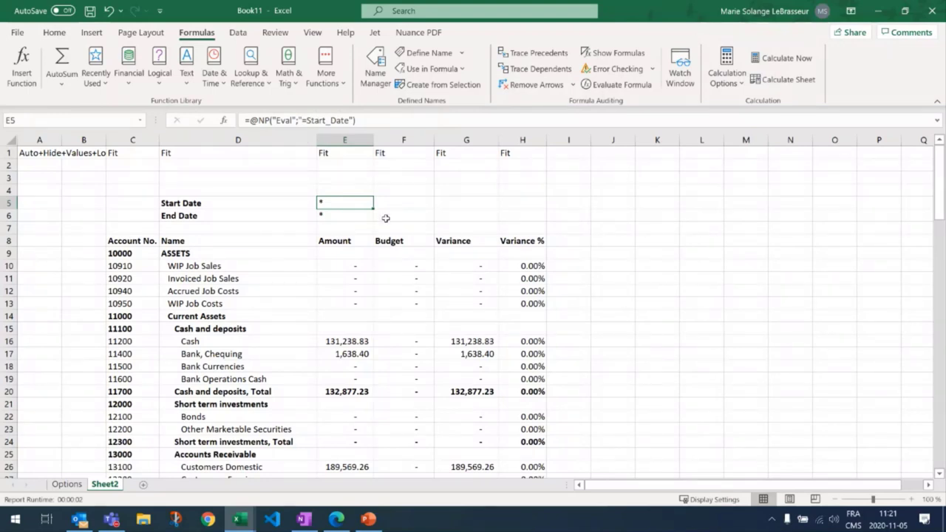
{"action": "key", "text": "ctrl+Page_Up"}
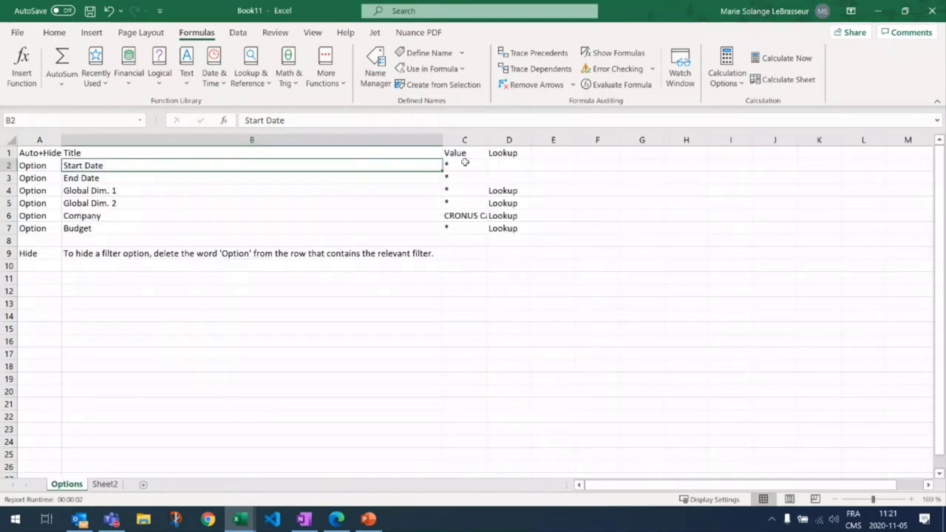
{"action": "left_click", "coordinate": [464, 164]}
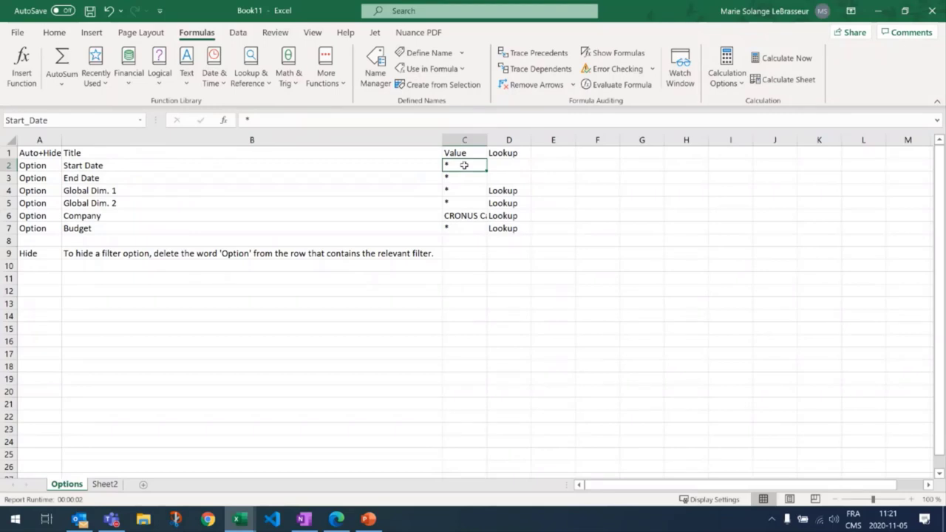
{"action": "type", "text": "2019-0"}
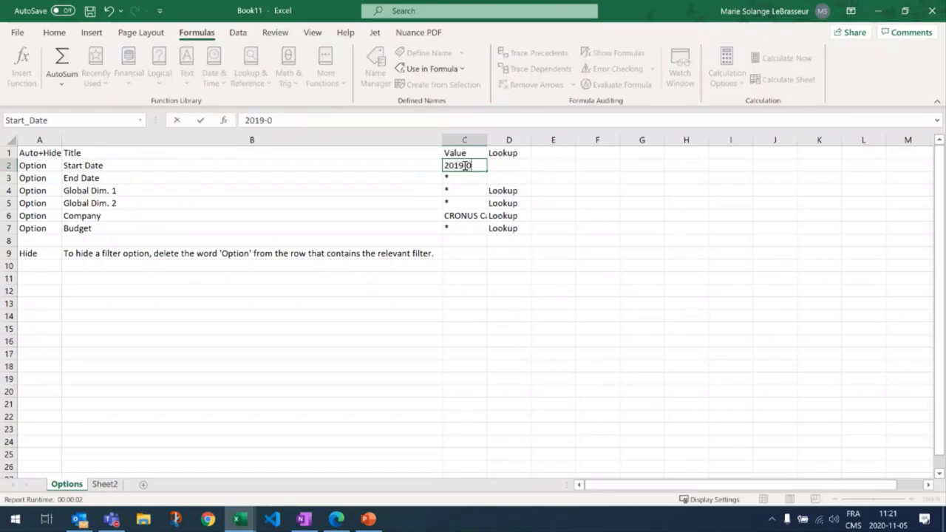
{"action": "type", "text": "1-01"}
{"action": "left_click", "coordinate": [456, 175]}
{"action": "type", "text": "2019"}
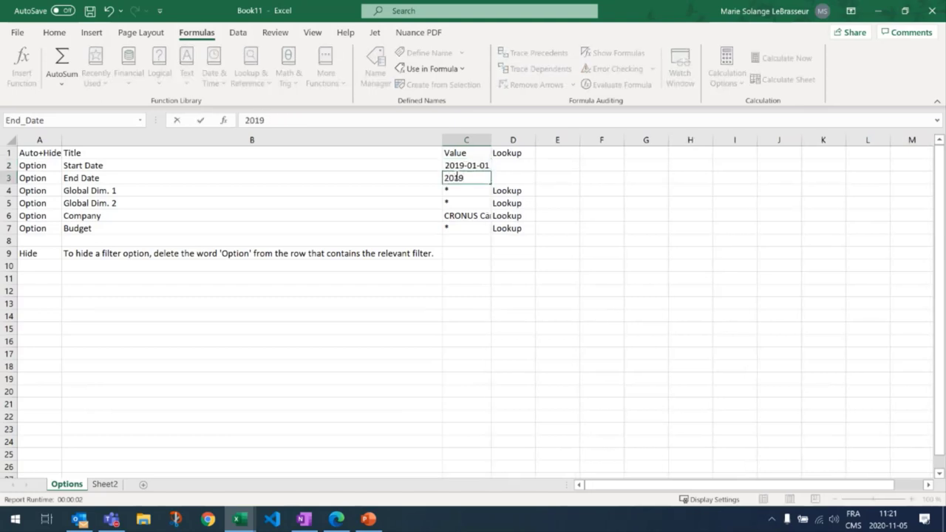
{"action": "type", "text": "-12-31"}
{"action": "left_click", "coordinate": [507, 182]}
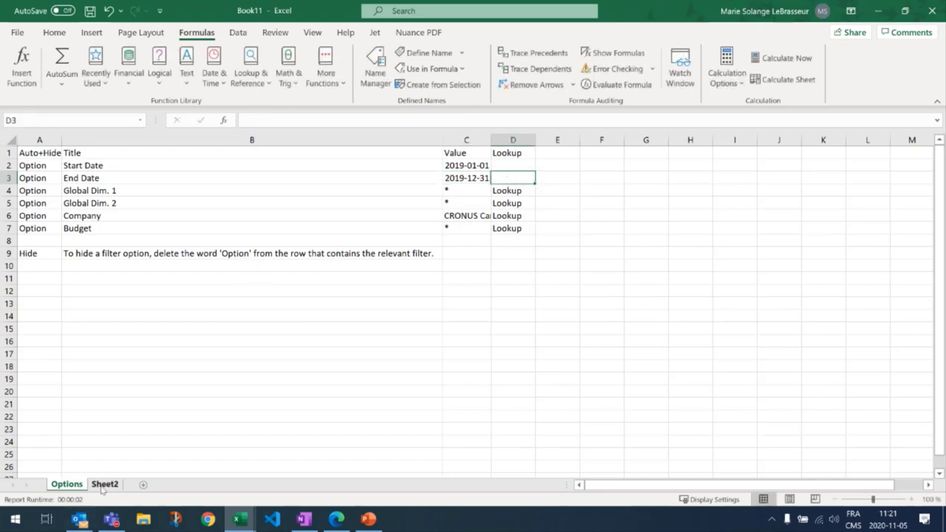
- Return to Sheet2 and start editing the Start Date formula in E5
{"action": "left_click", "coordinate": [103, 486]}
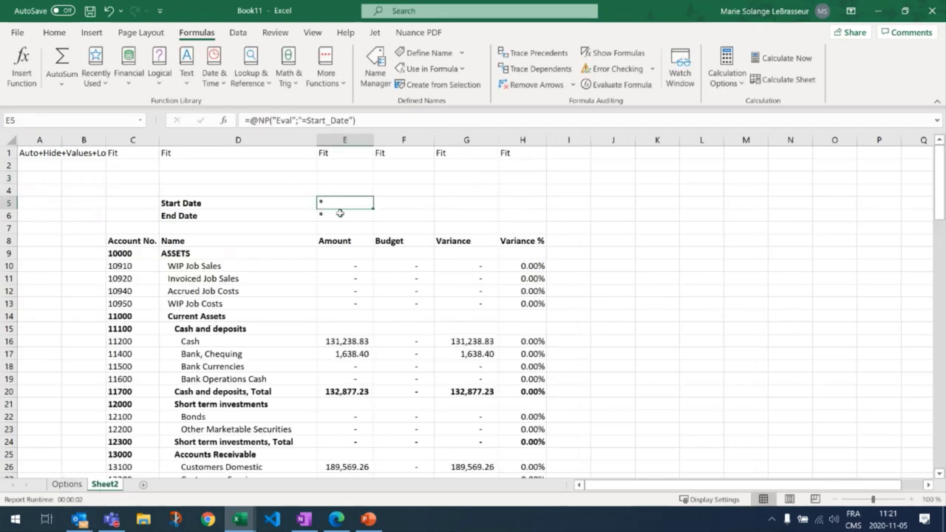
{"action": "left_click", "coordinate": [340, 214]}
{"action": "left_click", "coordinate": [343, 201]}
{"action": "left_click", "coordinate": [365, 121]}
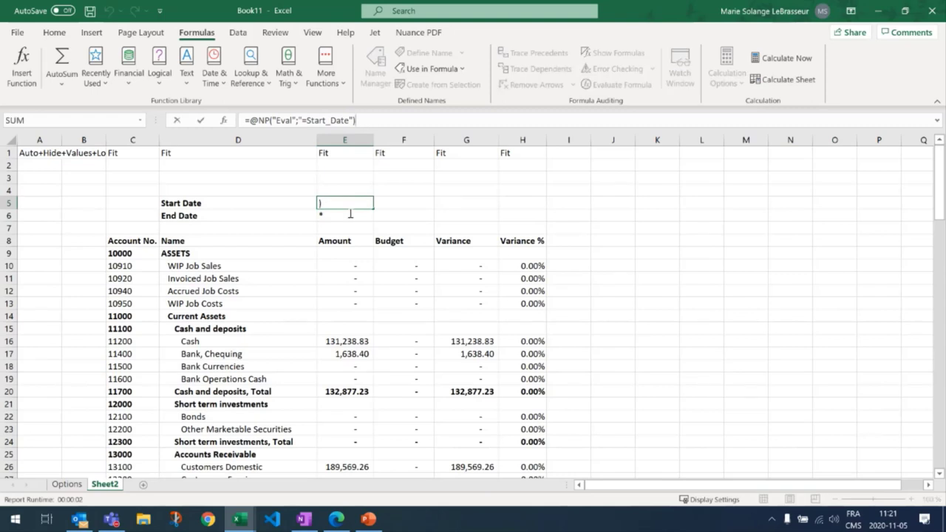
- Commit E5 to recalculate the report for 2019, then select E5:E6 for date formatting
{"action": "key", "text": "Return"}
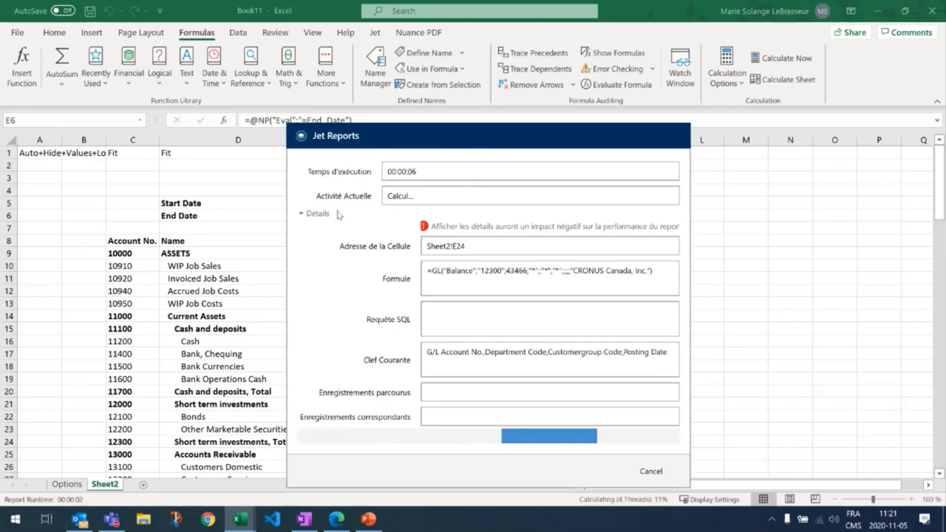
{"action": "left_click", "coordinate": [302, 214]}
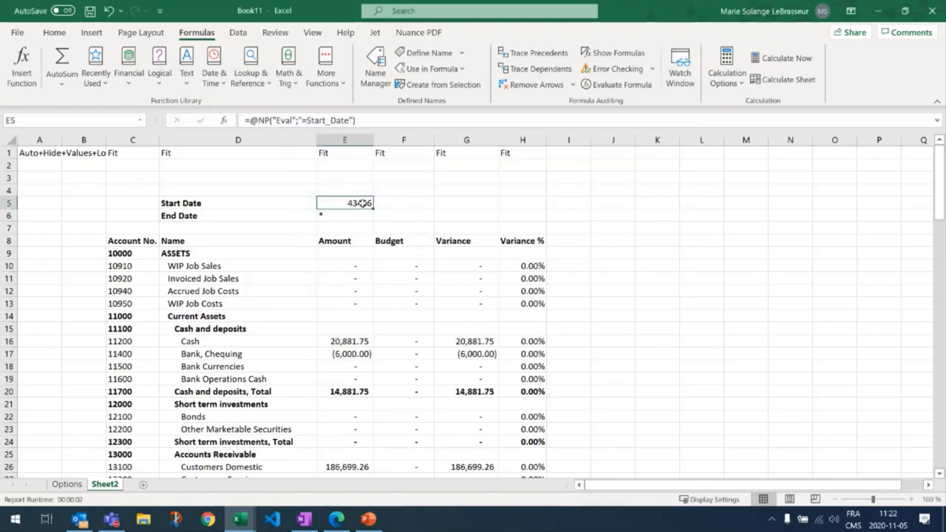
{"action": "left_click_drag", "start_coordinate": [362, 204], "coordinate": [369, 218]}
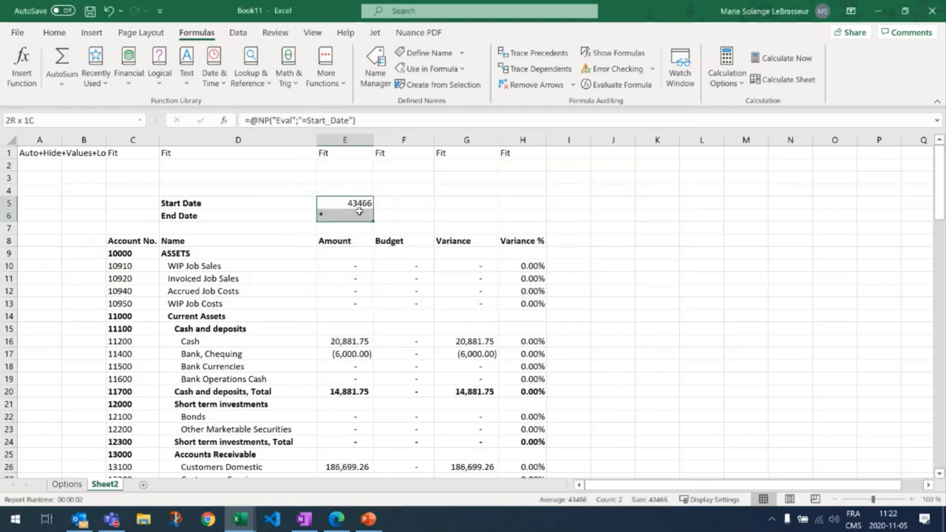
{"action": "left_click", "coordinate": [55, 34]}
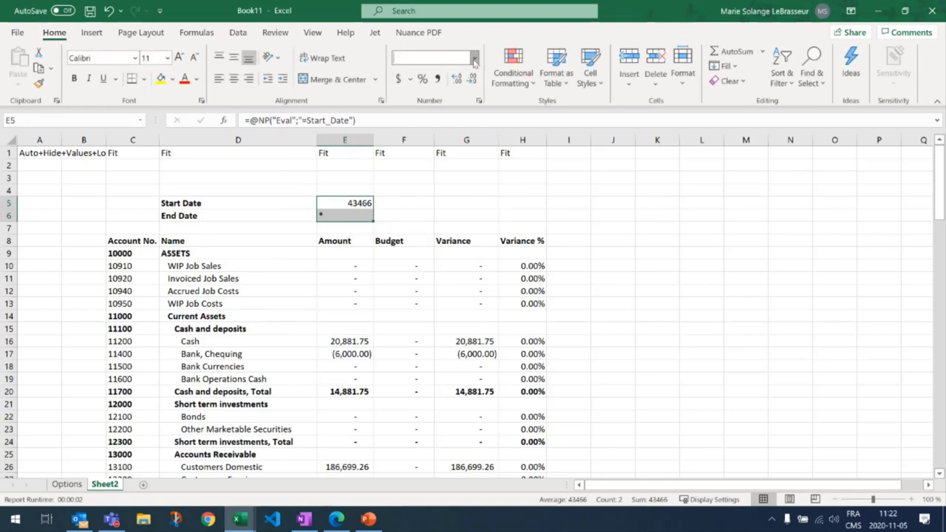
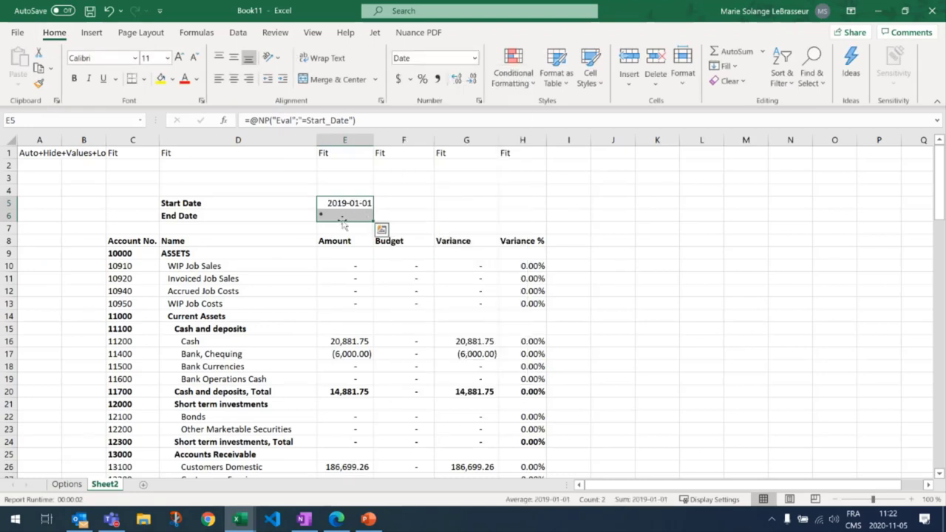
{"action": "left_click", "coordinate": [343, 218]}
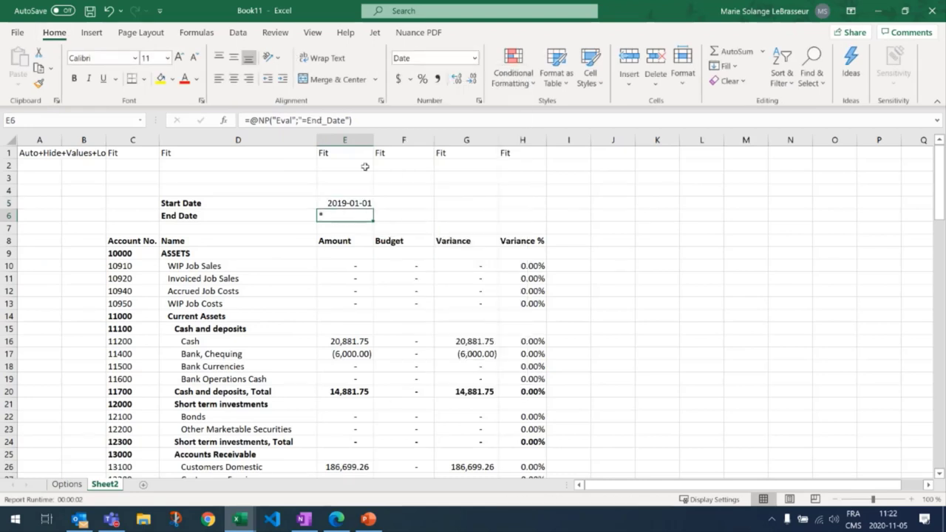
{"action": "left_click", "coordinate": [366, 118]}
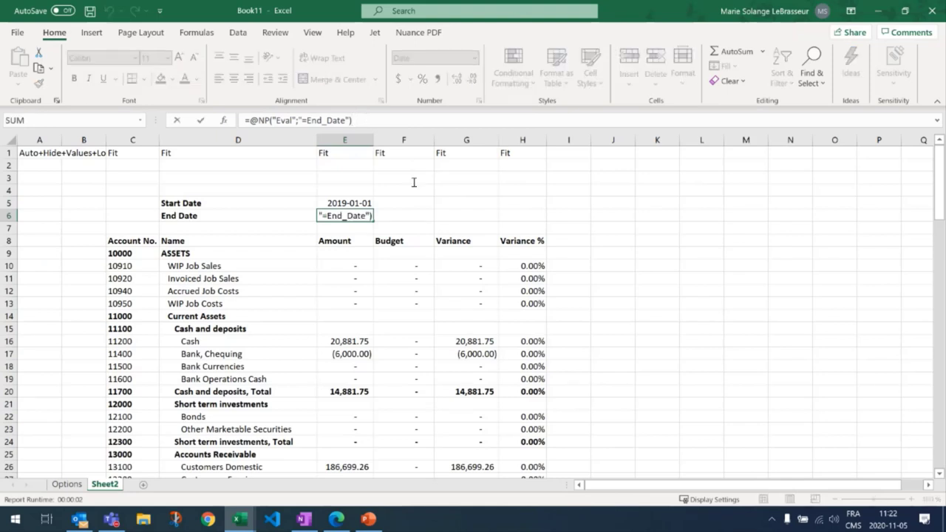
{"action": "key", "text": "Return"}
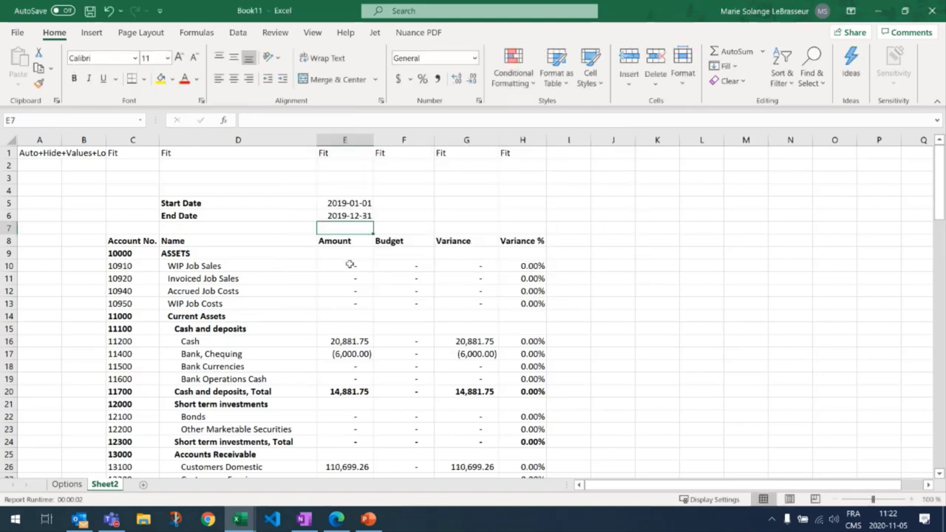
- Run the Jet report for 2019-01-01 to 2019-12-31, accepting the date filters in Report Options
{"action": "left_click", "coordinate": [354, 341]}
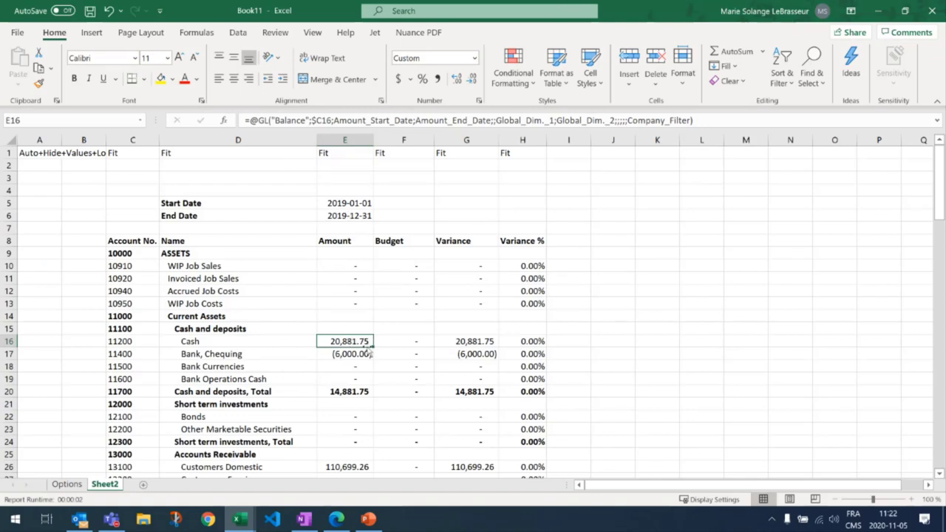
{"action": "left_click", "coordinate": [374, 32]}
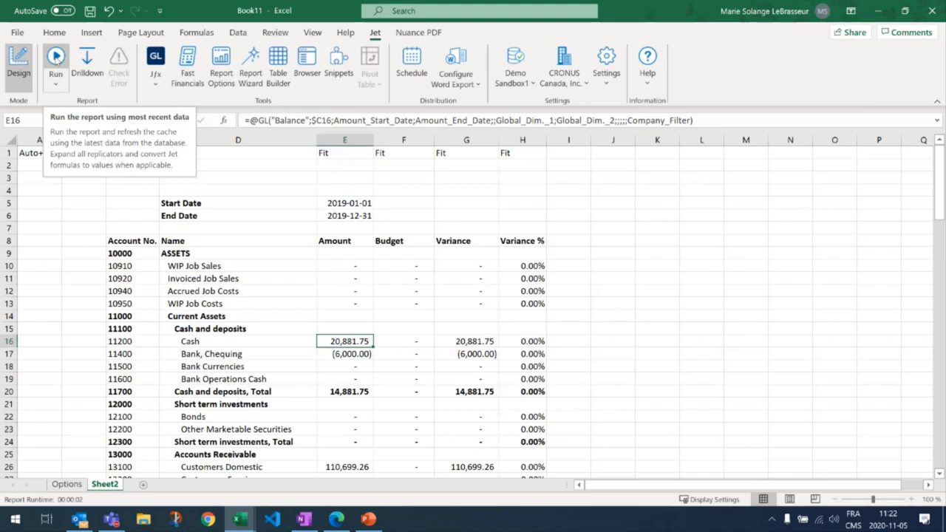
{"action": "left_click", "coordinate": [56, 59]}
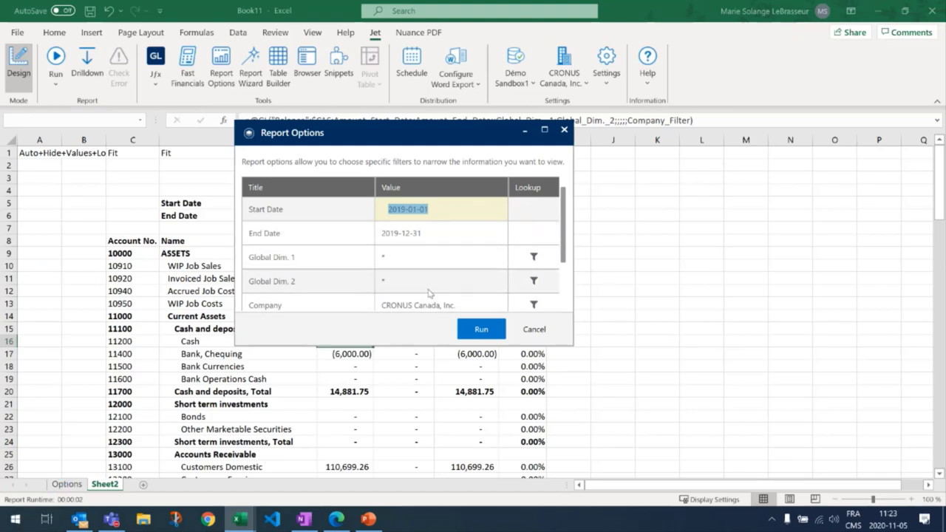
{"action": "scroll", "coordinate": [564, 246], "scroll_direction": "down", "scroll_amount": 2}
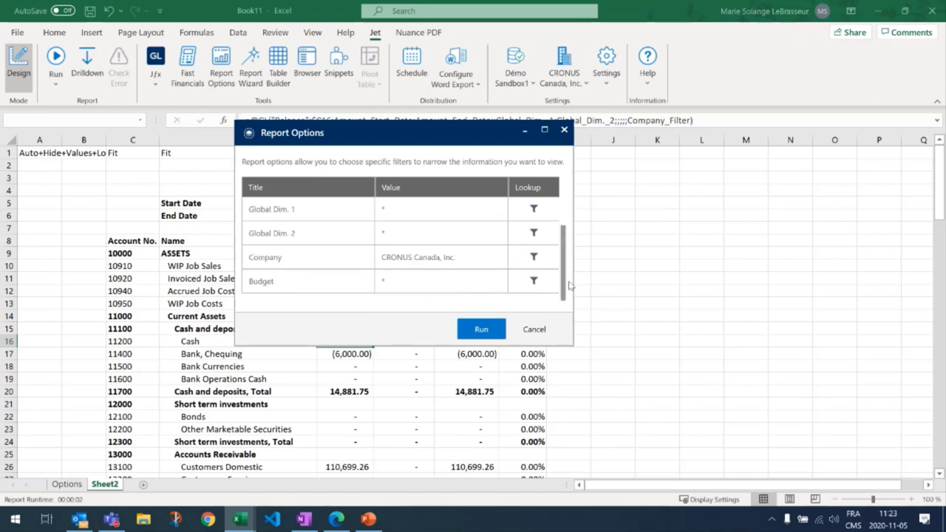
{"action": "left_click", "coordinate": [478, 331]}
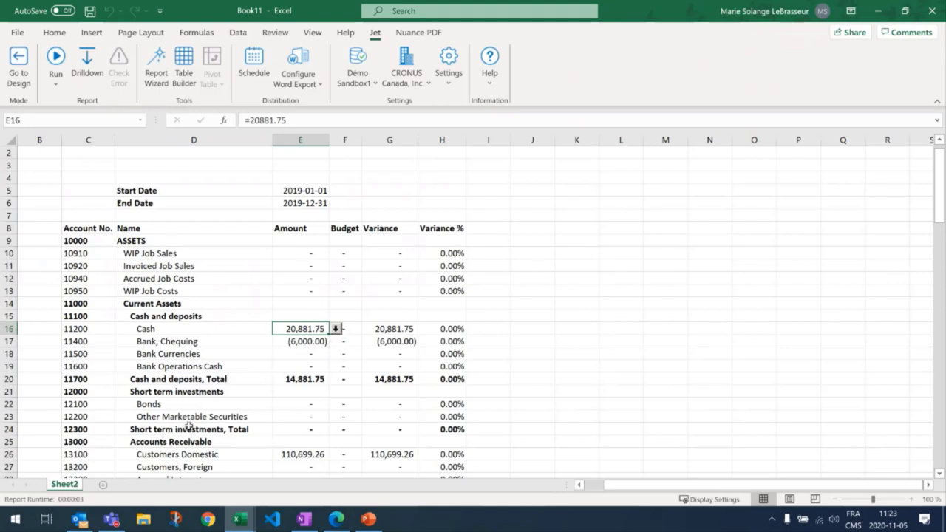
- Drill down from the Cash amount in E16 to account 11200's G/L entries, sorted newest posting date first
{"action": "left_click", "coordinate": [335, 329]}
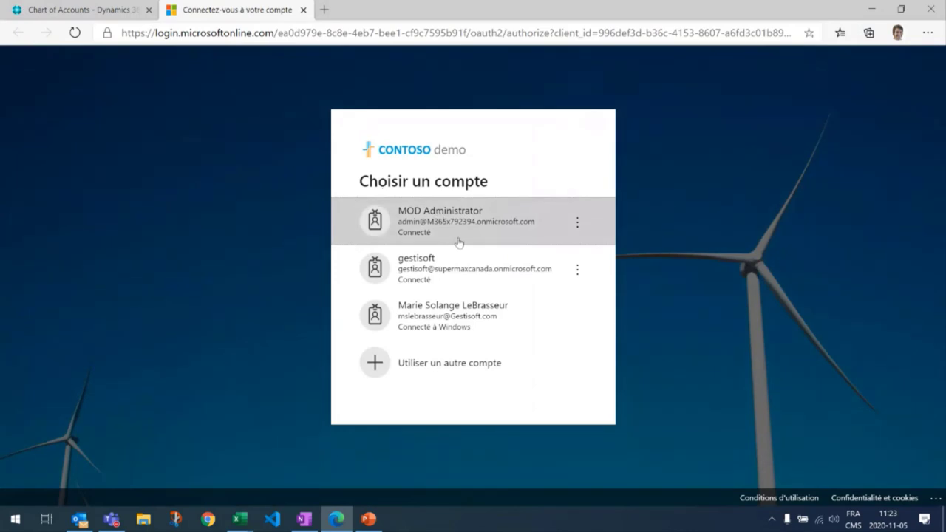
{"action": "left_click", "coordinate": [468, 225]}
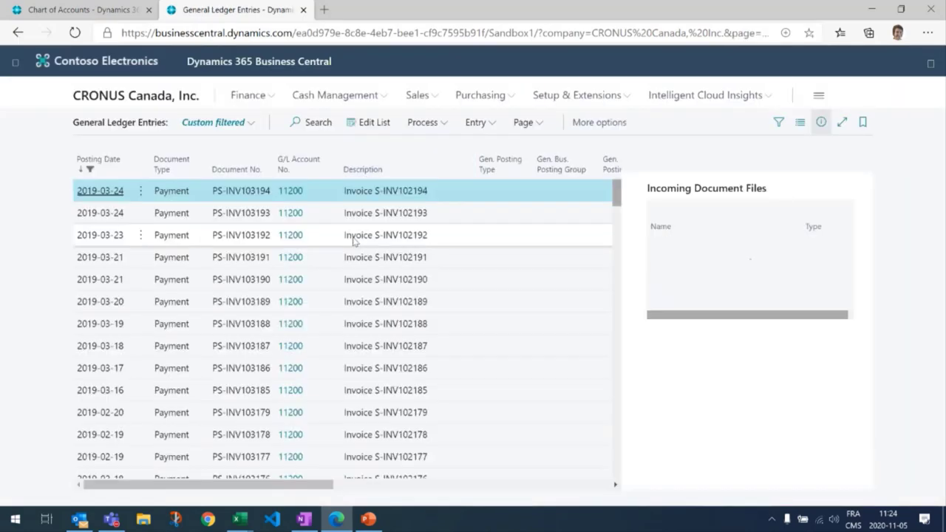
{"action": "left_click", "coordinate": [104, 170]}
{"action": "left_click", "coordinate": [88, 216]}
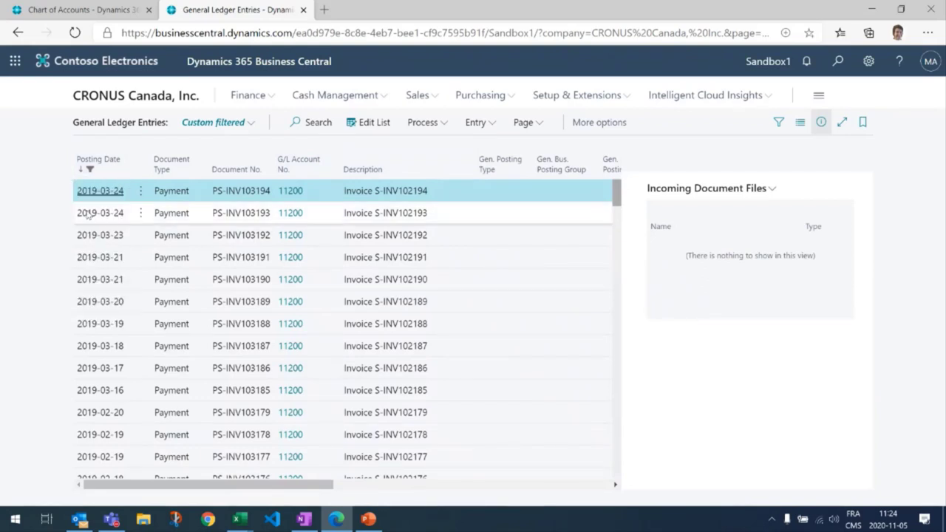
{"action": "left_click", "coordinate": [103, 163]}
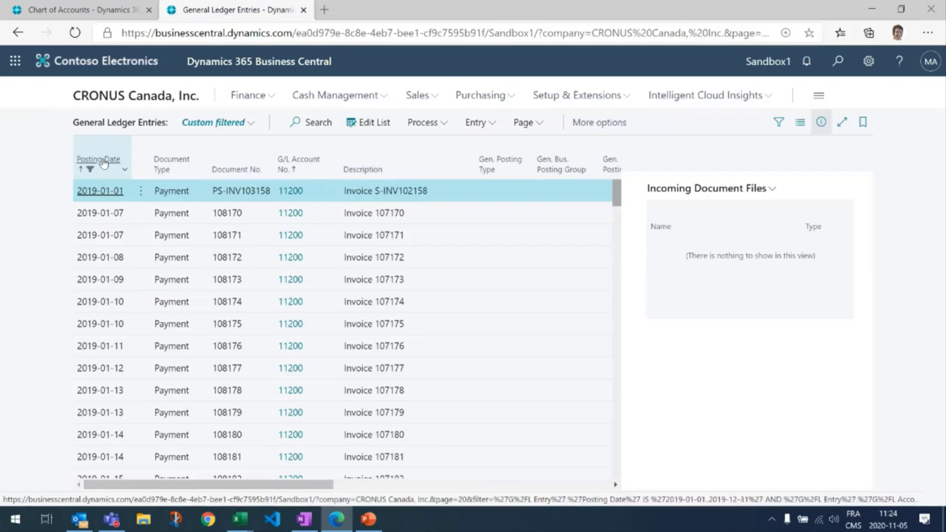
{"action": "left_click", "coordinate": [103, 164]}
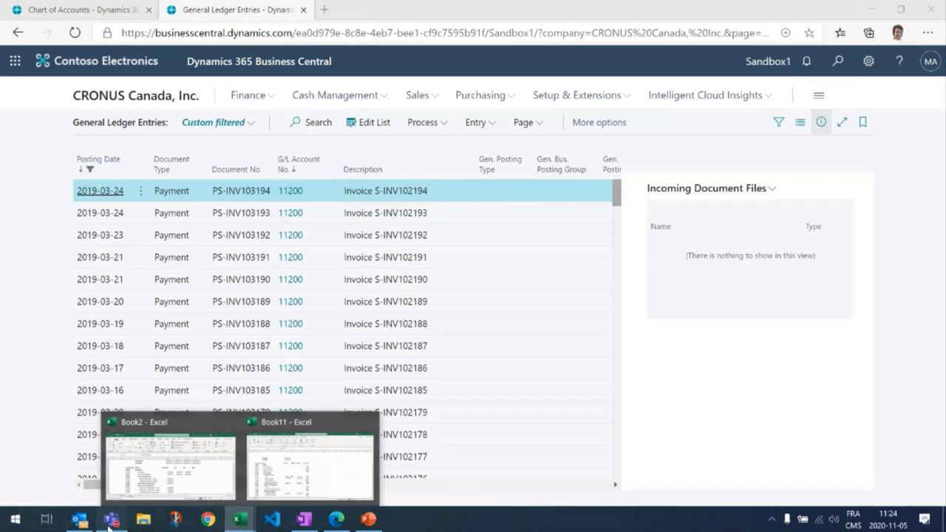
- Scroll the Teams live-event Q&A to the moderator's reply about sharing the recording
{"action": "left_click", "coordinate": [111, 521]}
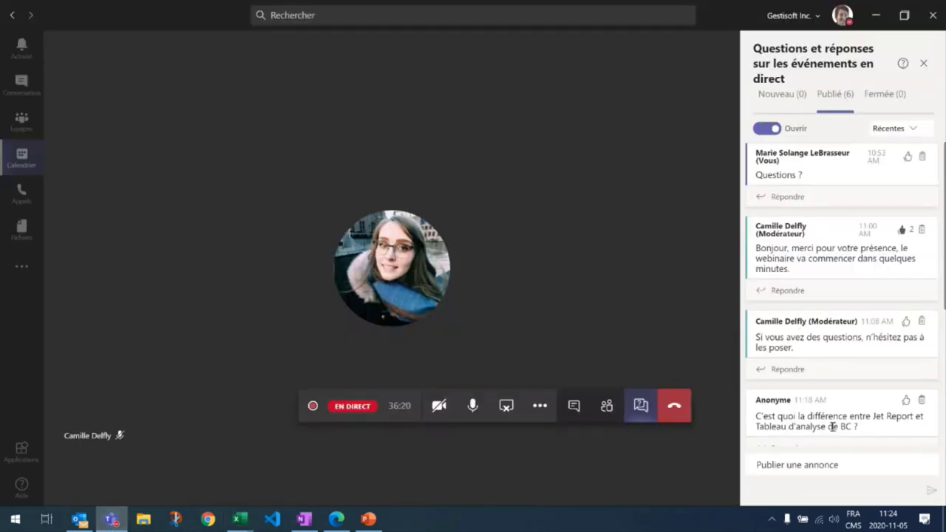
{"action": "scroll", "coordinate": [864, 438], "scroll_direction": "down", "scroll_amount": 3}
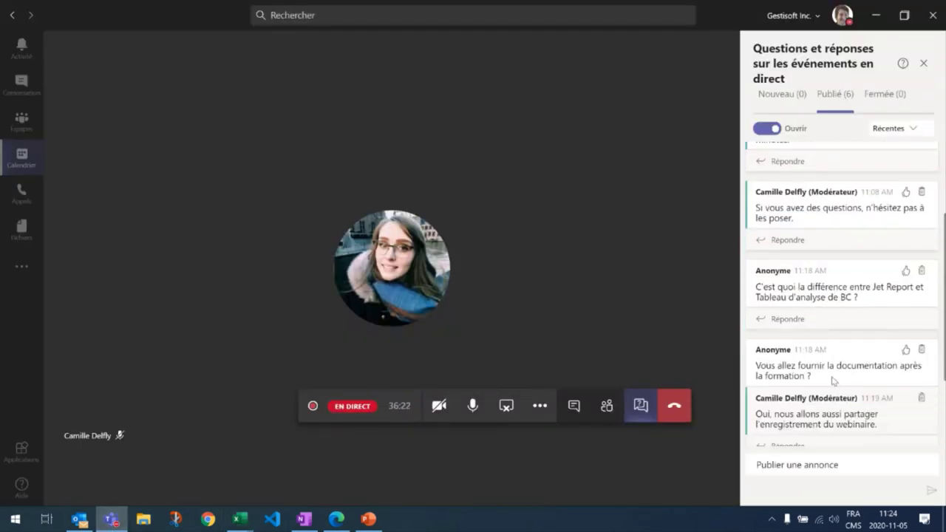
{"action": "scroll", "coordinate": [832, 380], "scroll_direction": "down", "scroll_amount": 2}
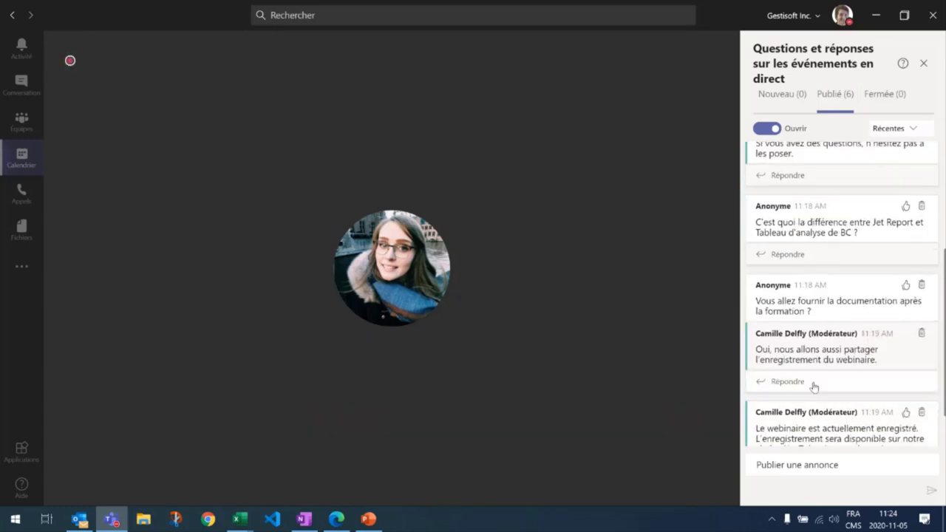
{"action": "scroll", "coordinate": [813, 387], "scroll_direction": "down", "scroll_amount": 1}
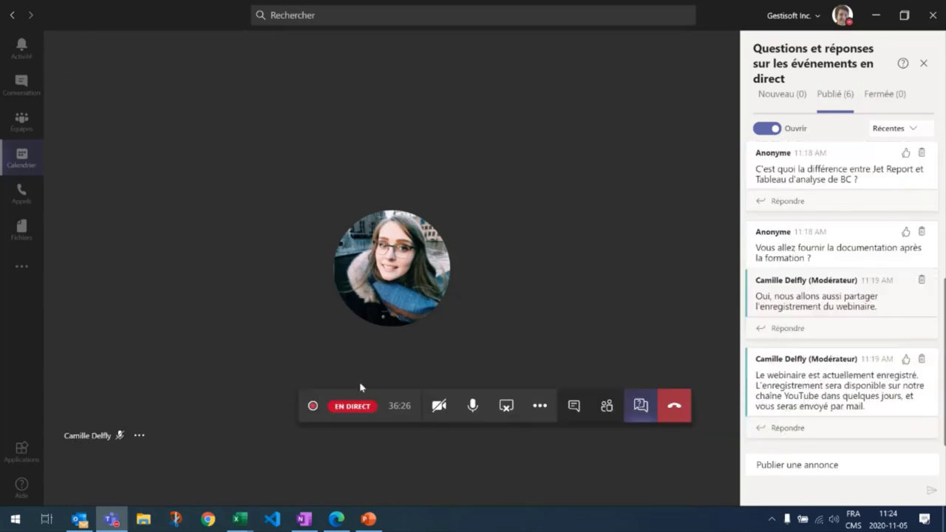
{"action": "left_click", "coordinate": [239, 519]}
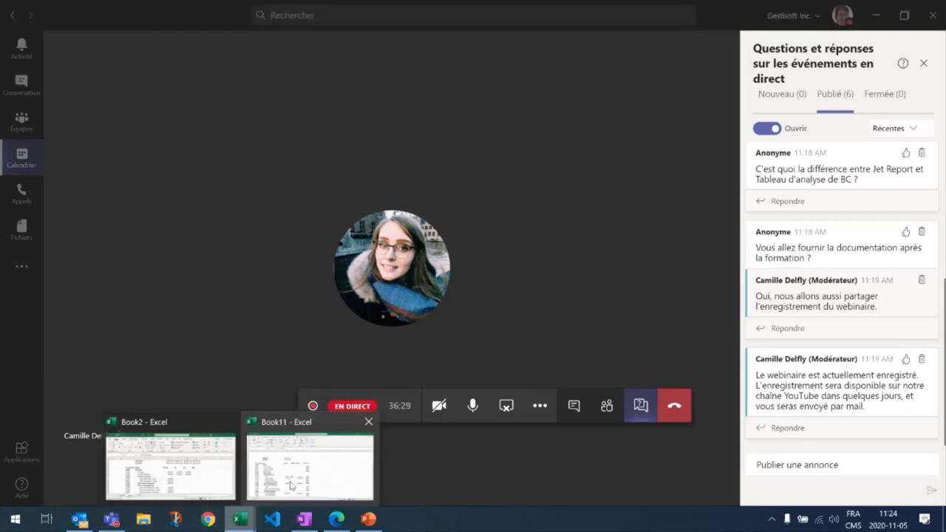
- Put the Book11 report back in design mode and show slide 9, '1. Utilisation des fonctions Jet.'
{"action": "left_click", "coordinate": [290, 485]}
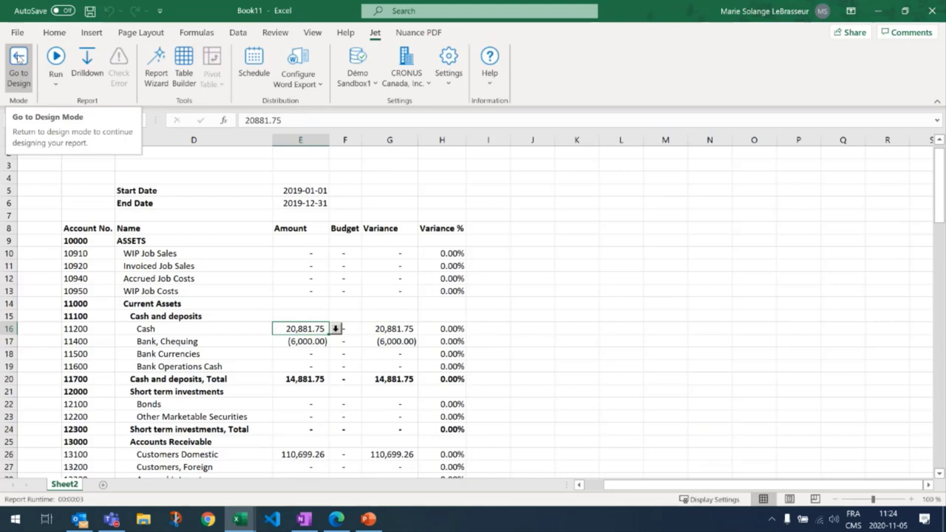
{"action": "left_click", "coordinate": [18, 56]}
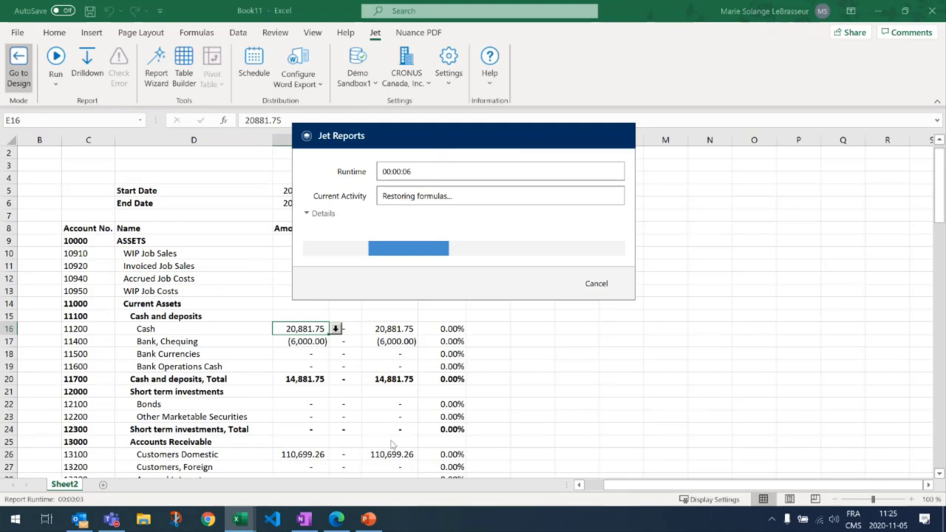
{"action": "left_click", "coordinate": [367, 522]}
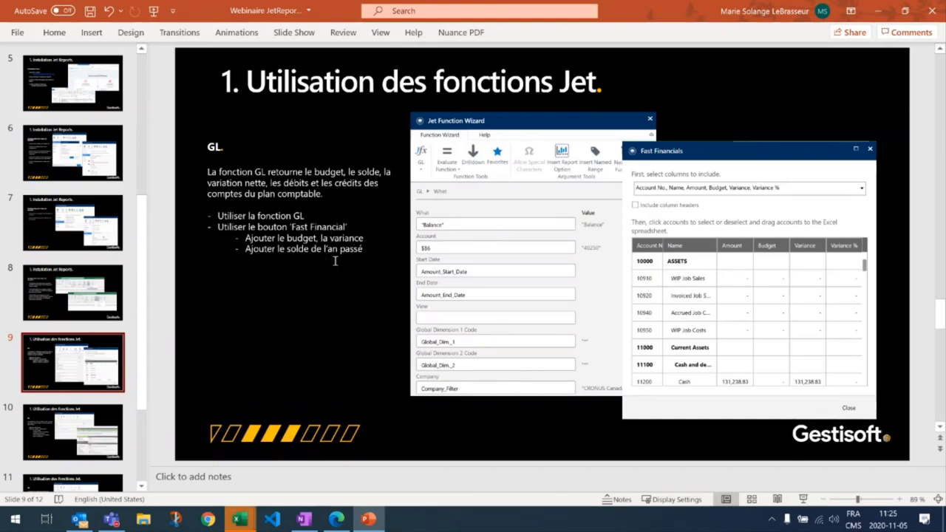
- Bring up the Book11 Excel workbook preview from the taskbar to switch away from the Jet GL slide
{"action": "mouse_move", "coordinate": [247, 526]}
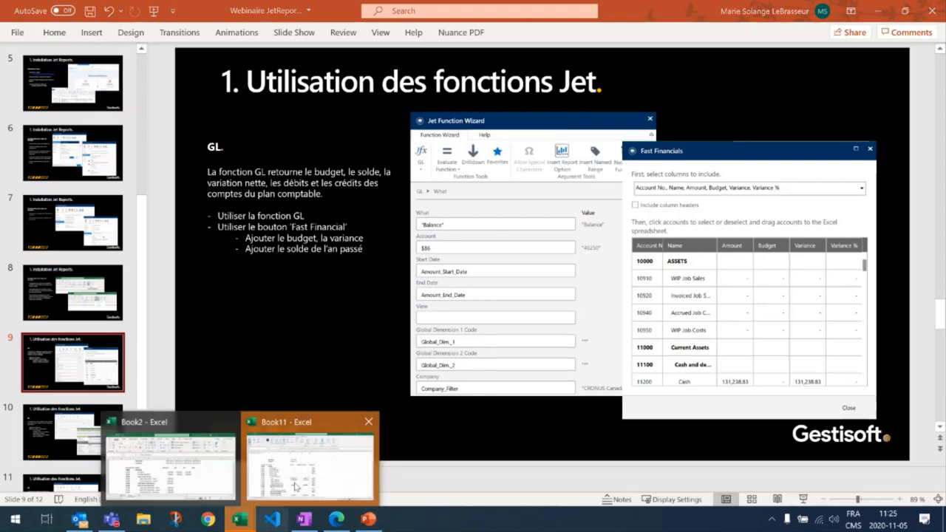
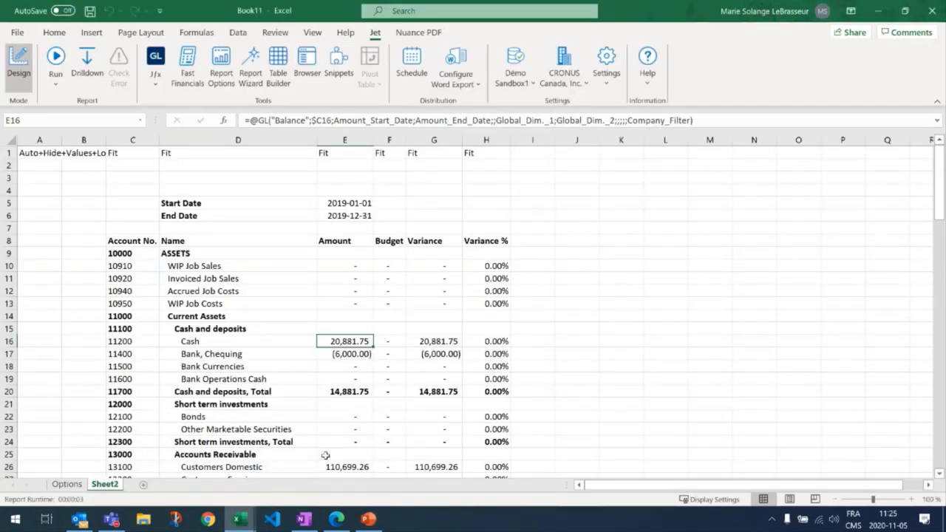
- Review the report options in A1, including the Values and Lock settings
{"action": "left_click", "coordinate": [39, 154]}
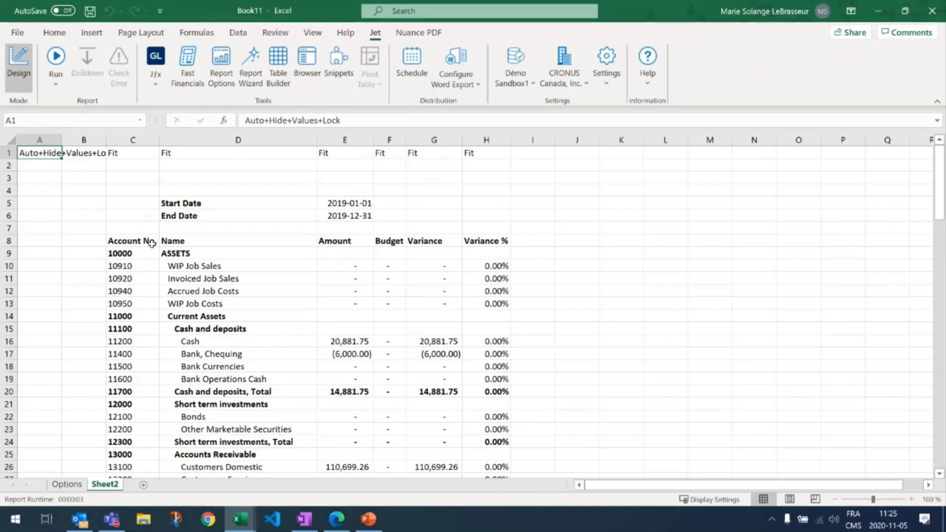
{"action": "left_click", "coordinate": [128, 242]}
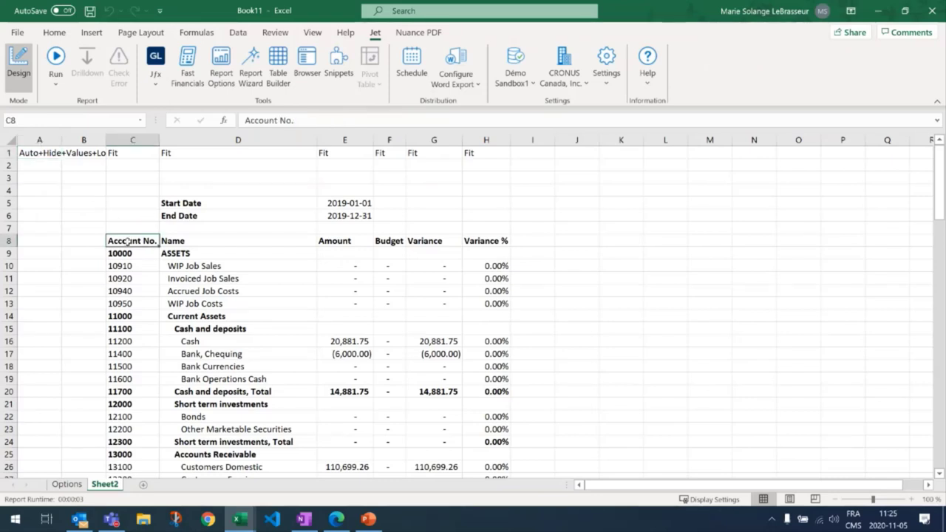
{"action": "left_click", "coordinate": [40, 153]}
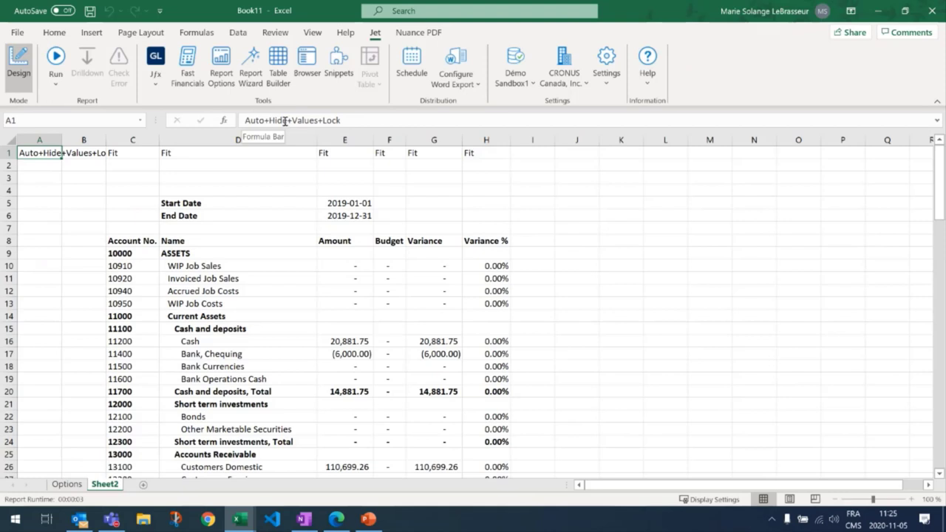
{"action": "left_click", "coordinate": [47, 140]}
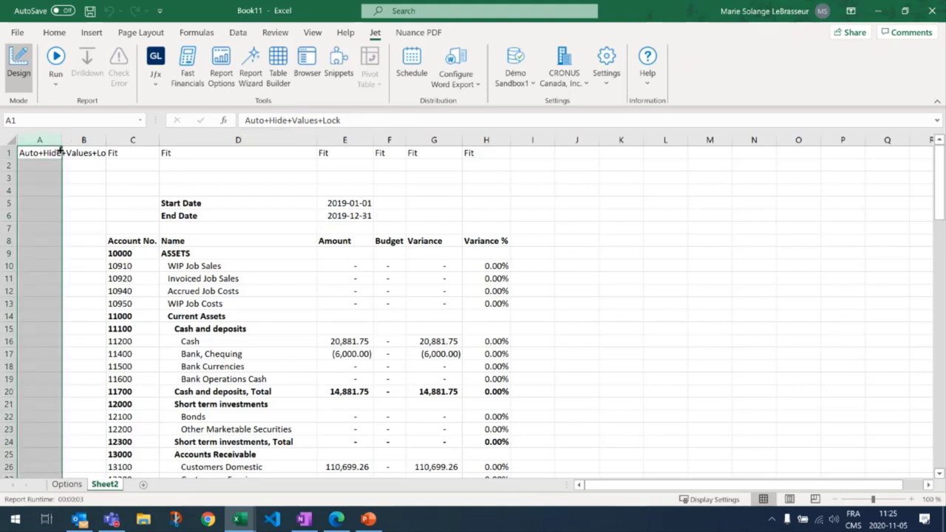
{"action": "double_click", "coordinate": [301, 121]}
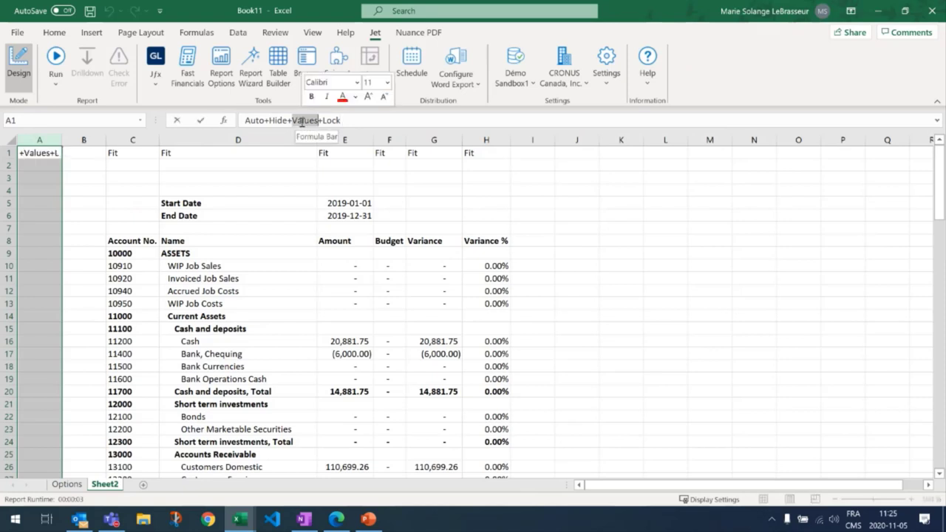
{"action": "double_click", "coordinate": [331, 120]}
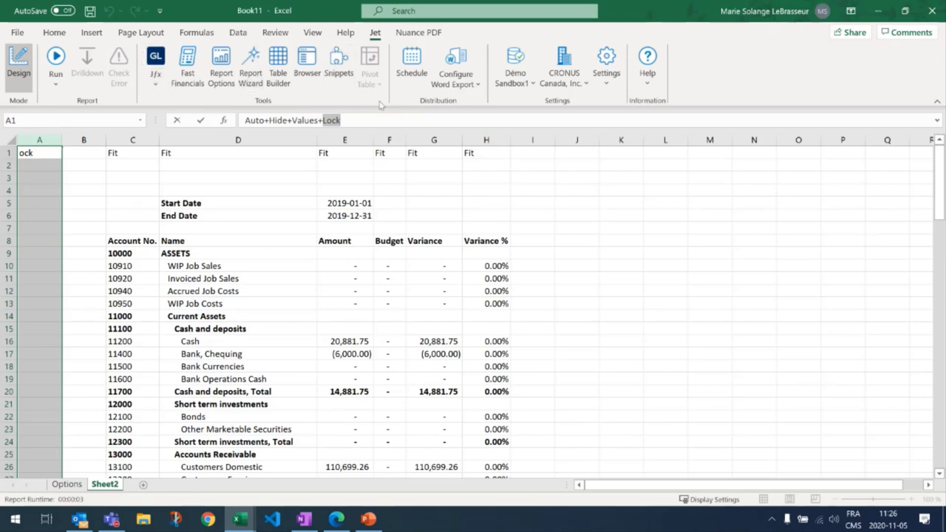
- Add the column heading 'Amount LY' in I8
{"action": "left_click", "coordinate": [530, 241]}
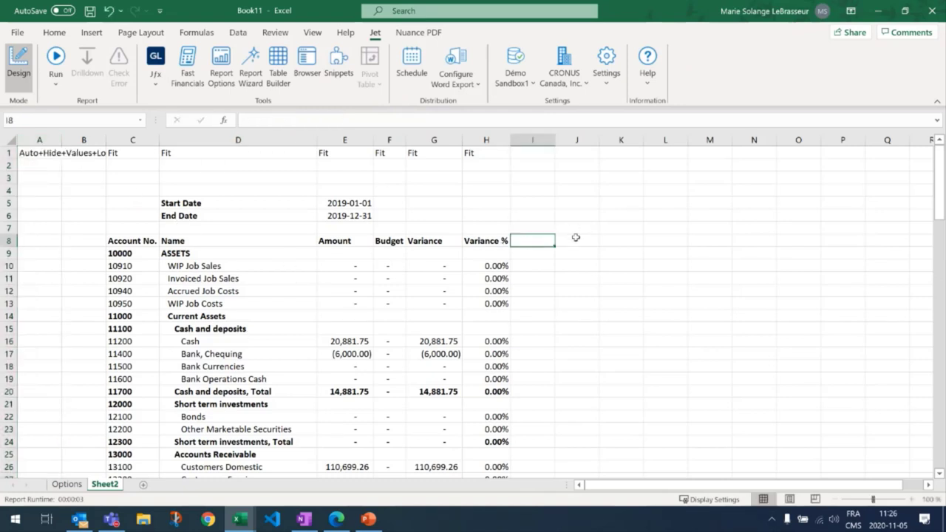
{"action": "type", "text": "Amoi"}
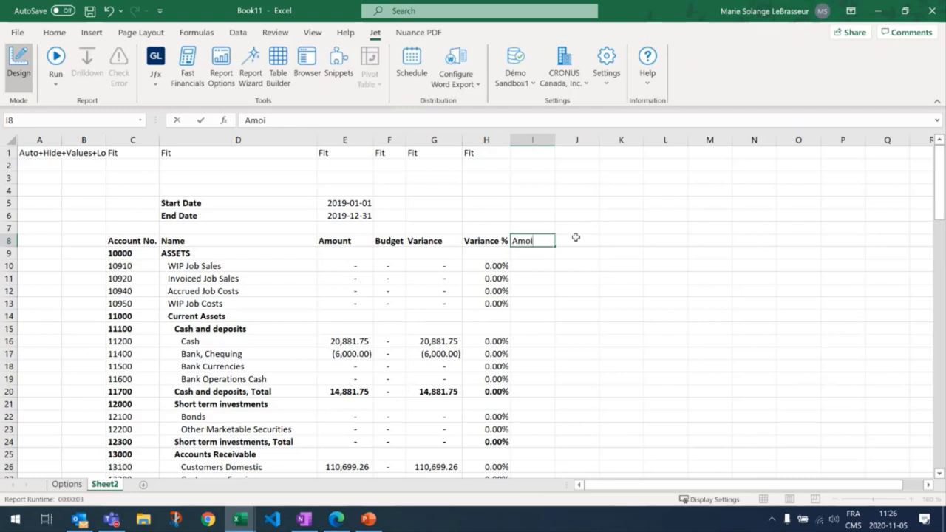
{"action": "key", "text": "BackSpace"}
{"action": "type", "text": "unt LY"}
{"action": "key", "text": "Return"}
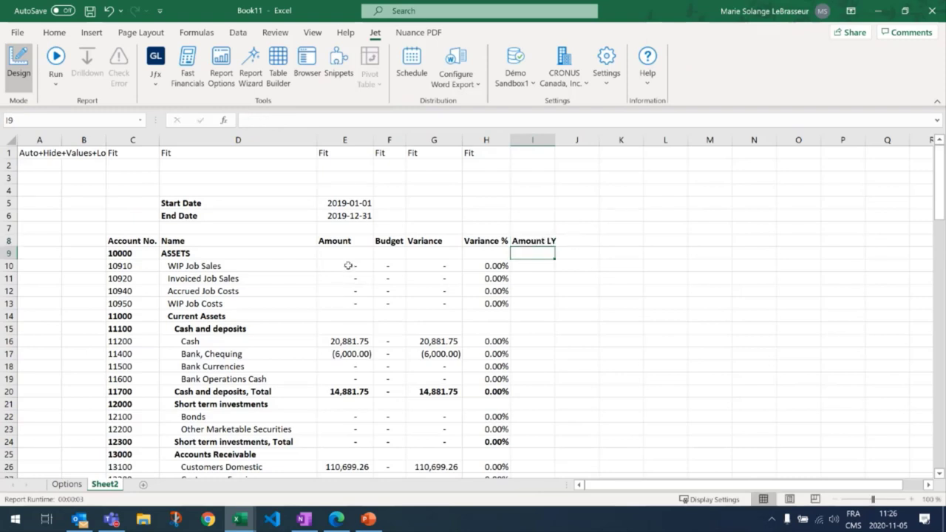
- Enter last-year dates 2018-01-01 in I5 and 2018-12-31 in I6
{"action": "left_click", "coordinate": [366, 204]}
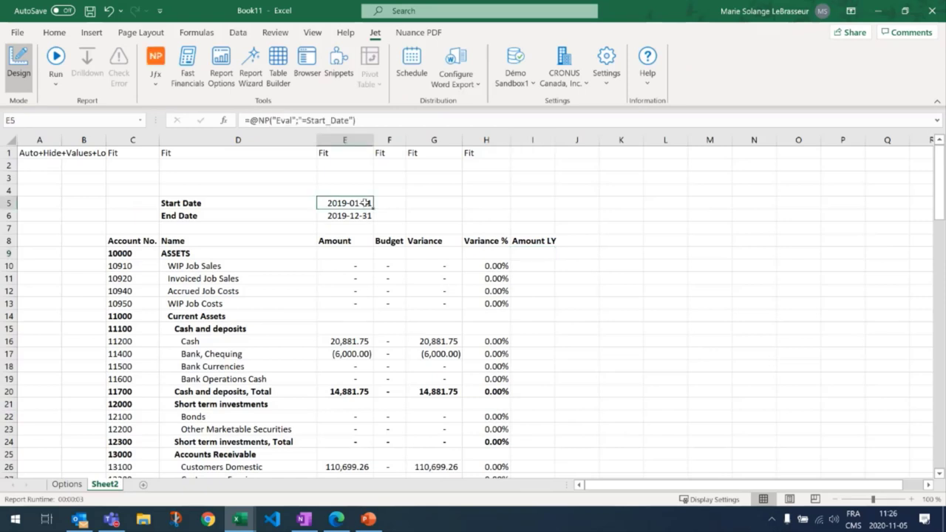
{"action": "left_click", "coordinate": [533, 204]}
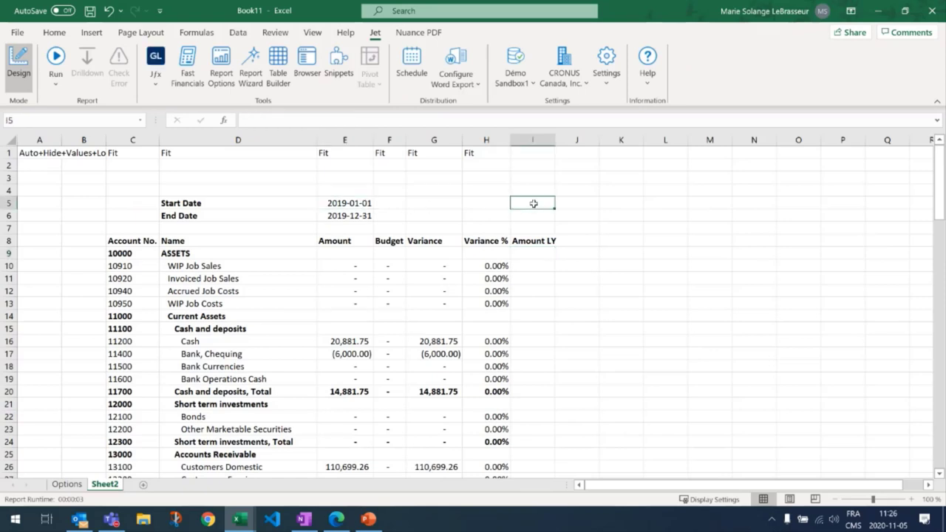
{"action": "type", "text": "2018"}
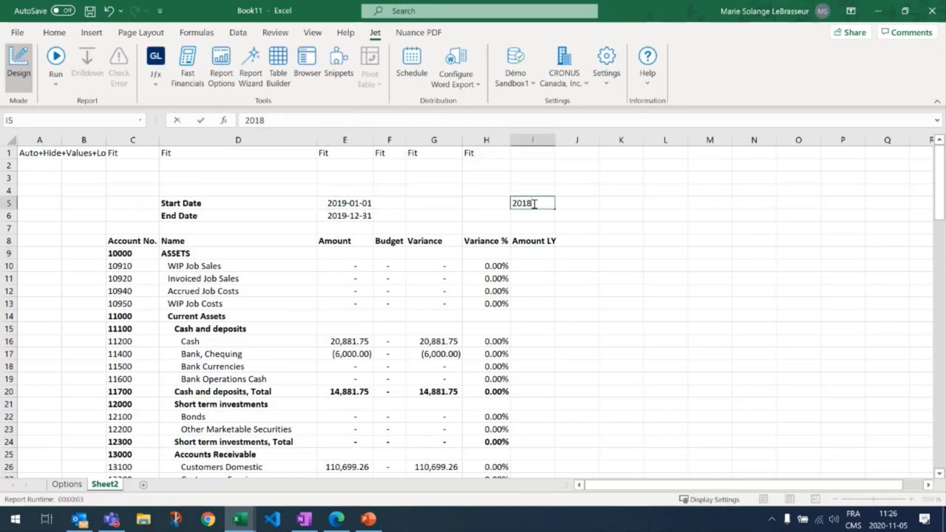
{"action": "type", "text": "-01-01"}
{"action": "key", "text": "Return"}
{"action": "type", "text": "201"}
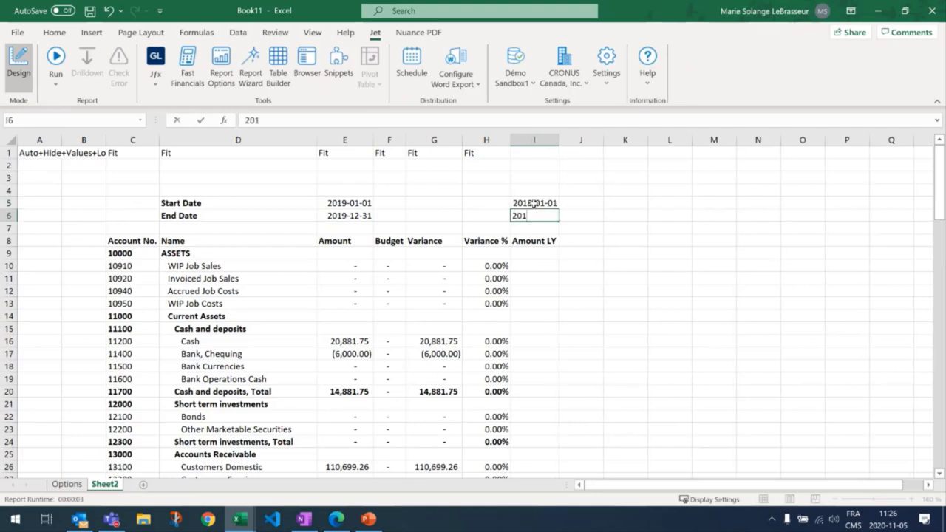
{"action": "type", "text": "8-12-"}
{"action": "type", "text": "31"}
{"action": "left_click", "coordinate": [530, 266]}
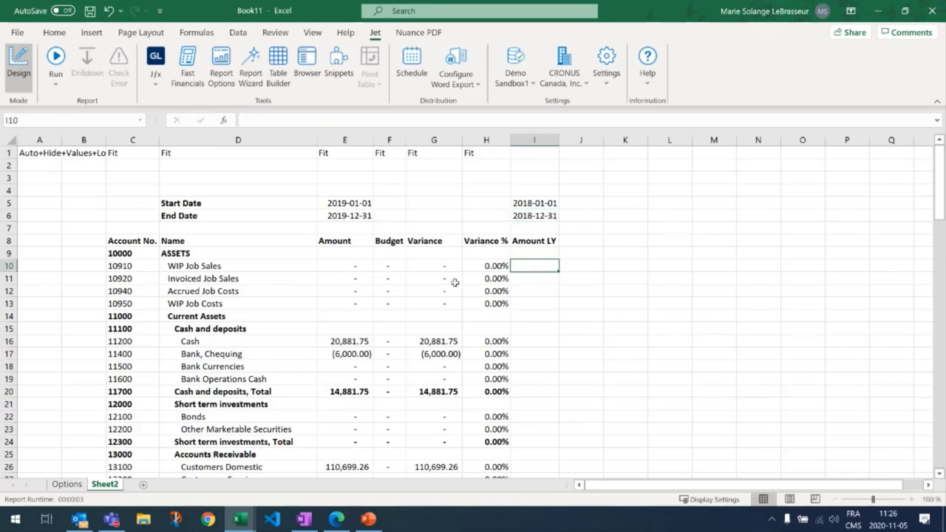
- Paste the E10 Amount balance formula into I10
{"action": "left_click", "coordinate": [353, 268]}
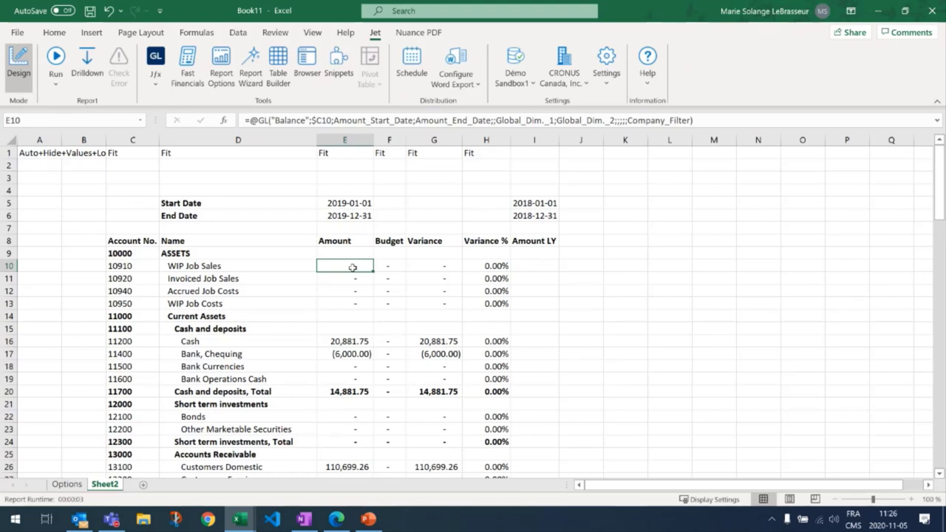
{"action": "left_click", "coordinate": [540, 264]}
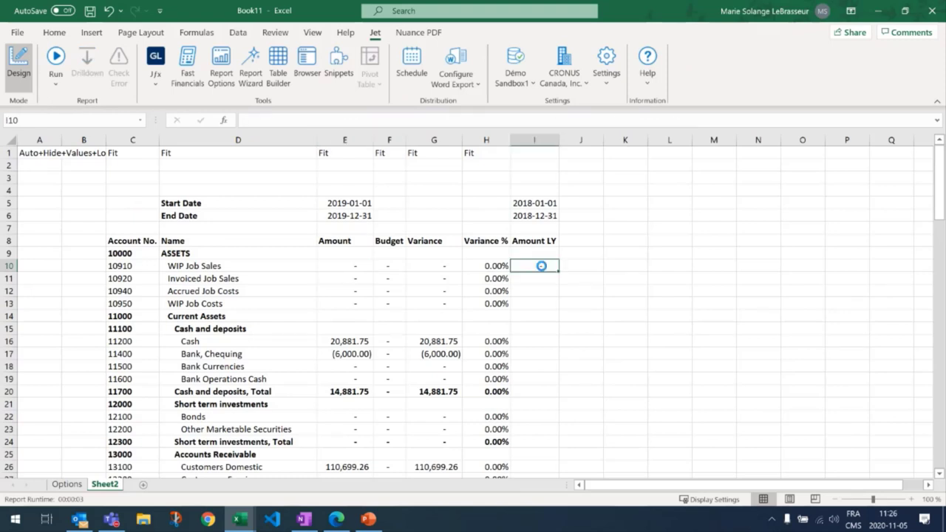
{"action": "type", "text": "=@GL(\"Balance\";$C10;Amount_Start_Date;Amount_End_Date;;Global_Dim._1;Global_Dim._2;;;;;Company_Filter)"}
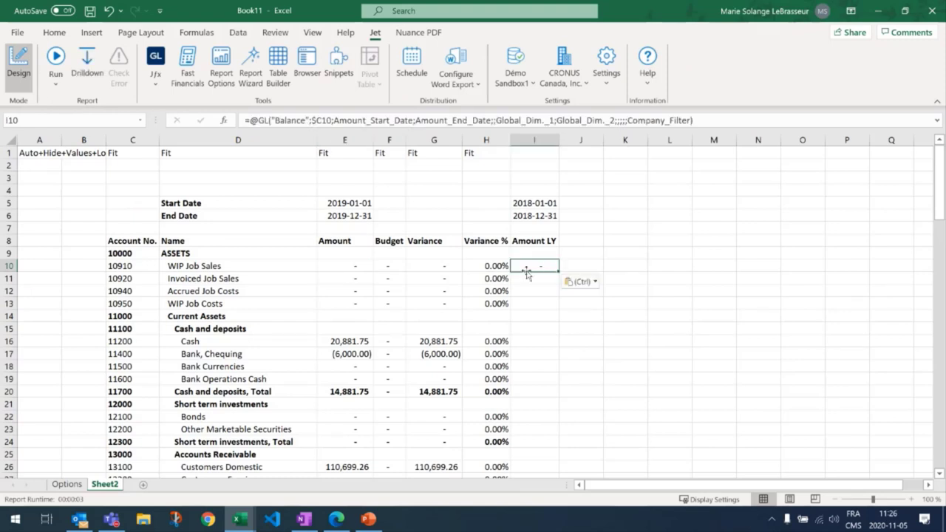
{"action": "left_click", "coordinate": [345, 266]}
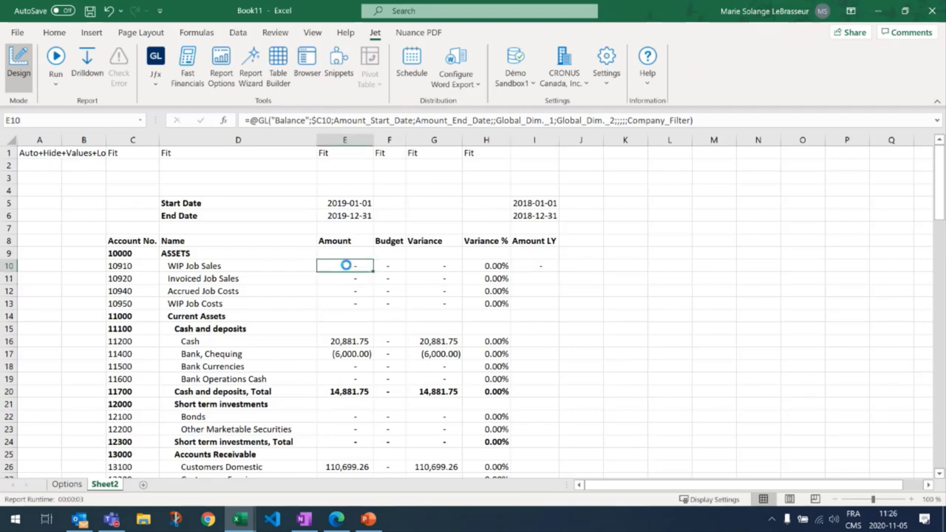
{"action": "left_click", "coordinate": [540, 265]}
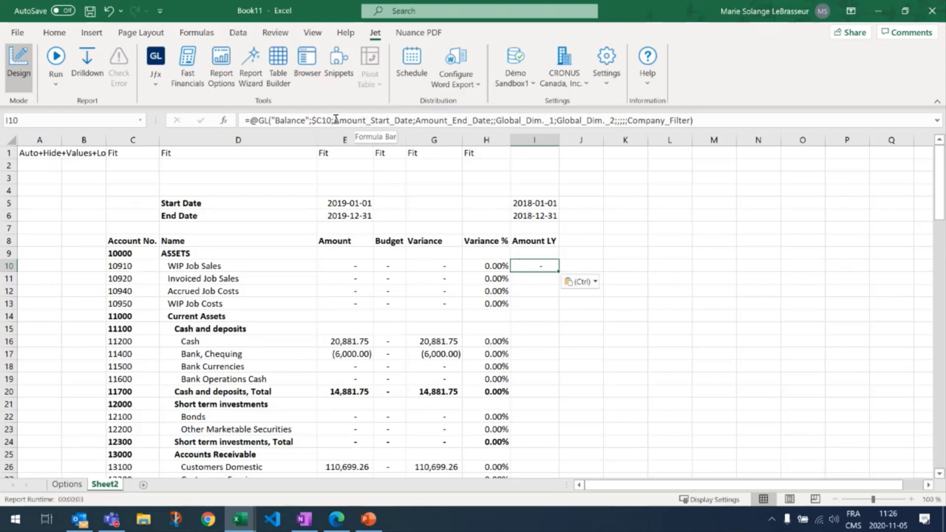
- Replace the formula's start and end date arguments with I5 and I6
{"action": "left_click_drag", "start_coordinate": [335, 120], "coordinate": [412, 120]}
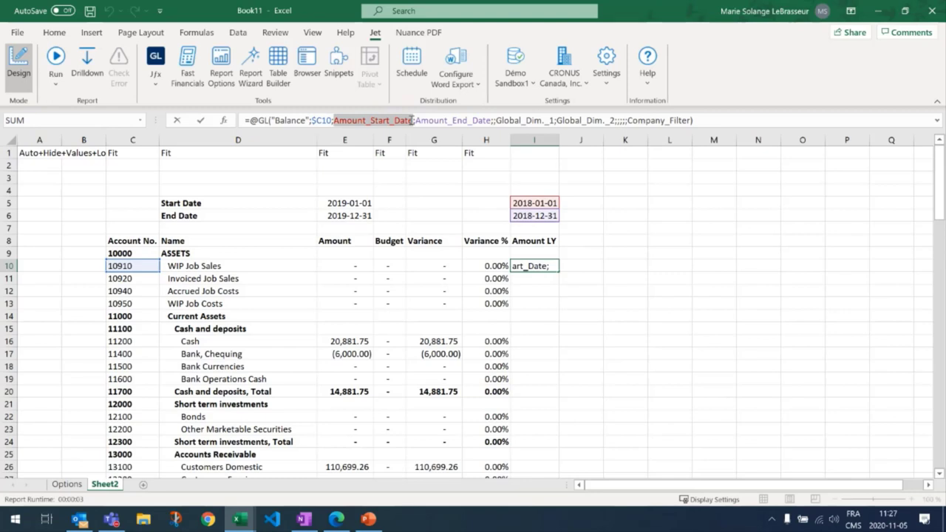
{"action": "type", "text": "I5"}
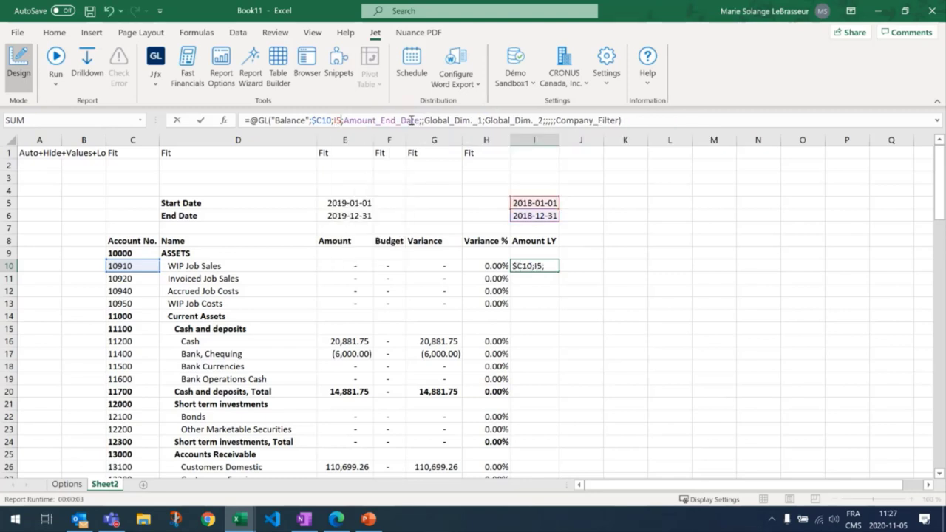
{"action": "left_click_drag", "start_coordinate": [418, 121], "coordinate": [345, 122]}
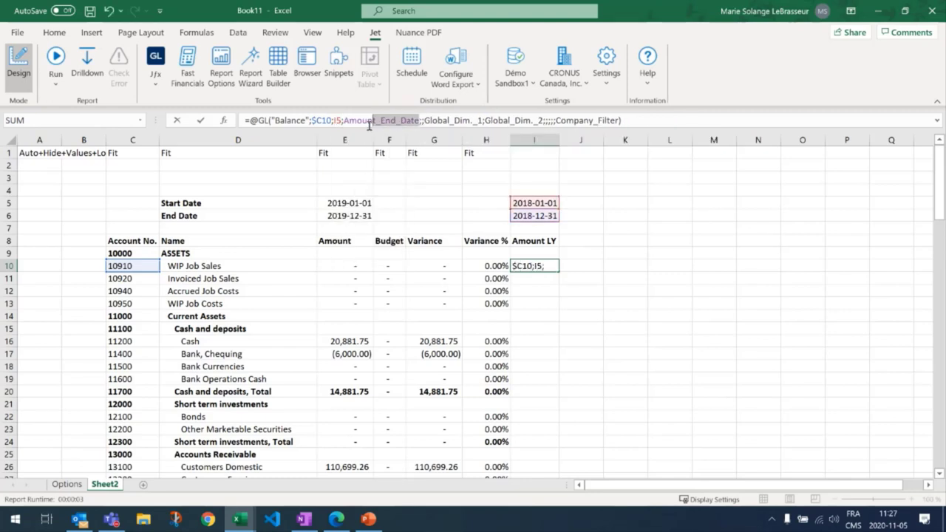
{"action": "type", "text": "I"}
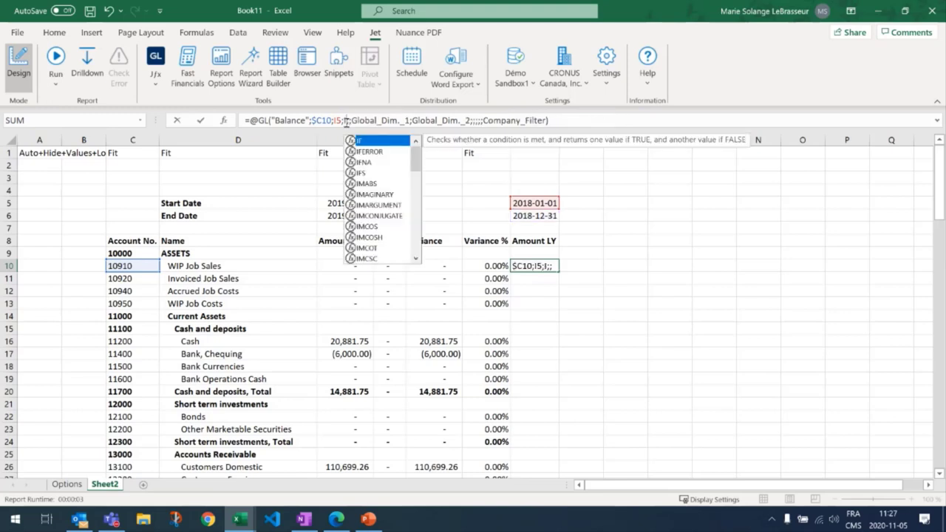
{"action": "type", "text": "6"}
{"action": "key", "text": "Return"}
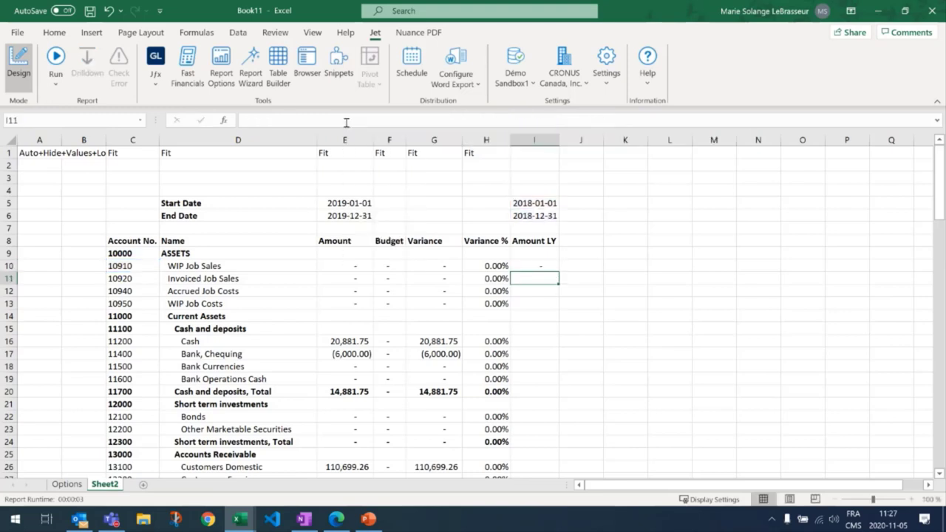
- Fix the #VALUE! fill-down error by locking I10's start date reference to row 5
{"action": "left_click", "coordinate": [538, 266]}
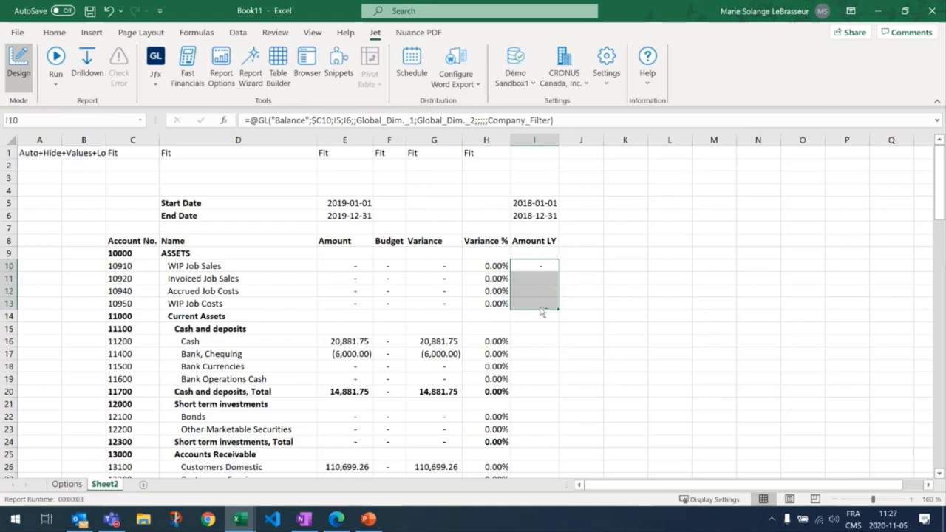
{"action": "left_click_drag", "start_coordinate": [540, 307], "coordinate": [539, 307]}
{"action": "left_click", "coordinate": [533, 291]}
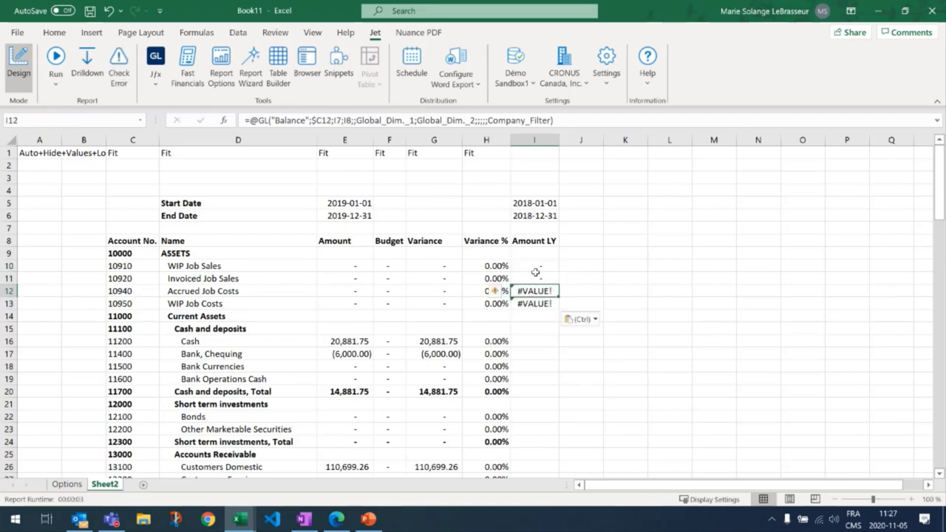
{"action": "left_click", "coordinate": [533, 265]}
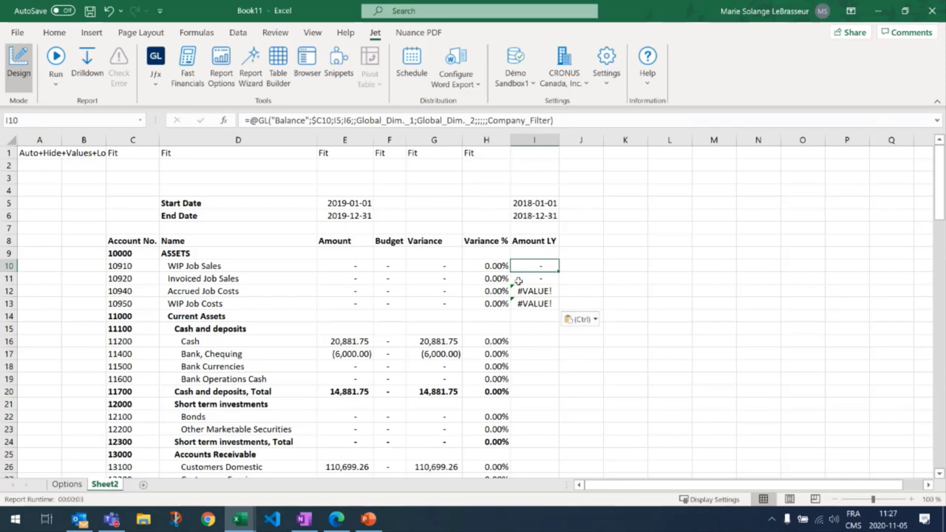
{"action": "left_click", "coordinate": [338, 120]}
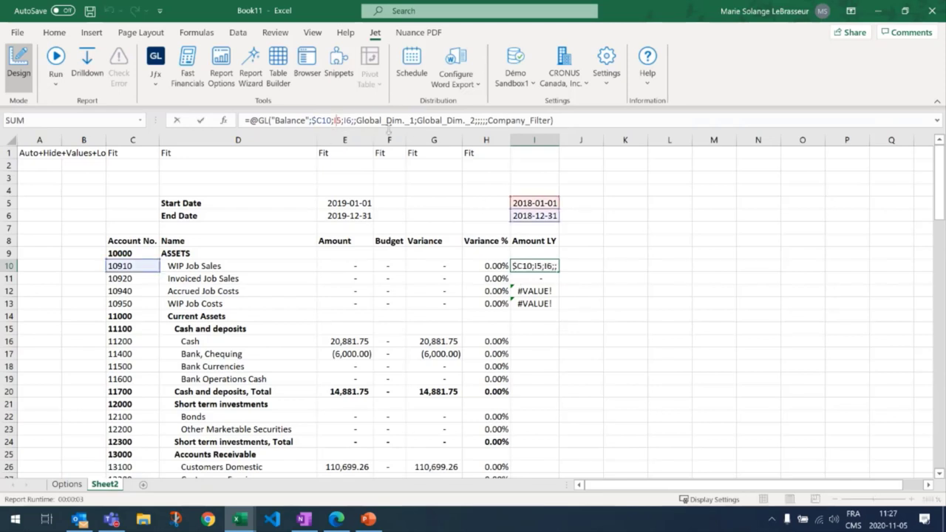
{"action": "key", "text": "F4"}
{"action": "key", "text": "F4"}
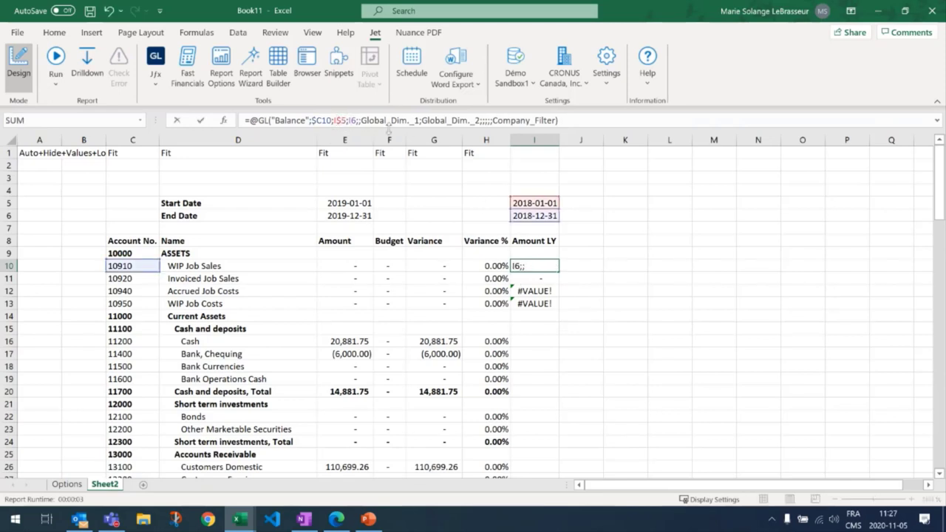
{"action": "key", "text": "Return"}
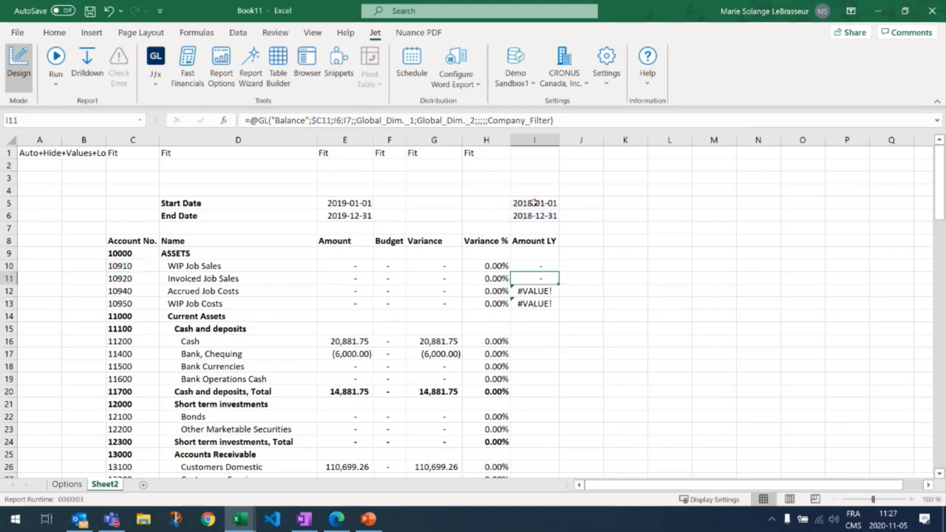
- Copy the I11 formula down to I13, paste into I16:I20, and autofit column I
{"action": "left_click", "coordinate": [533, 266]}
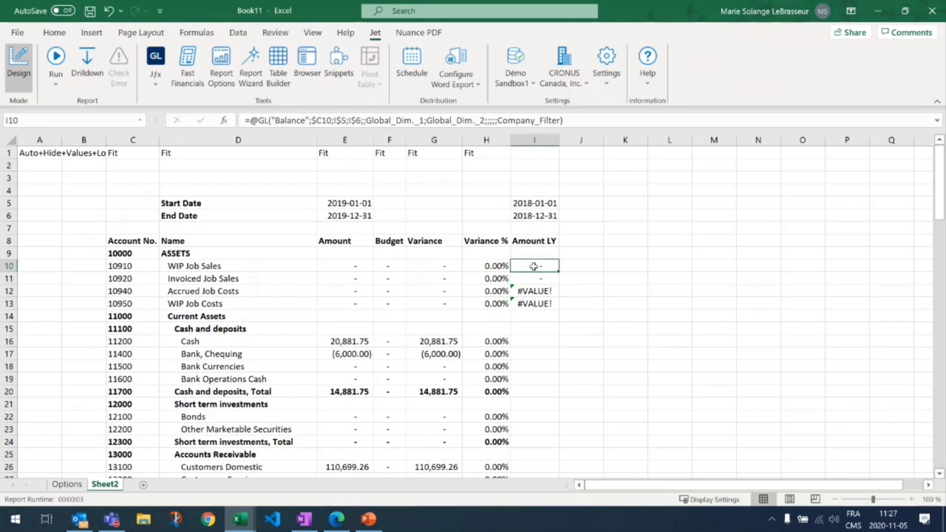
{"action": "left_click", "coordinate": [523, 282]}
{"action": "left_click_drag", "start_coordinate": [525, 285], "coordinate": [531, 301]}
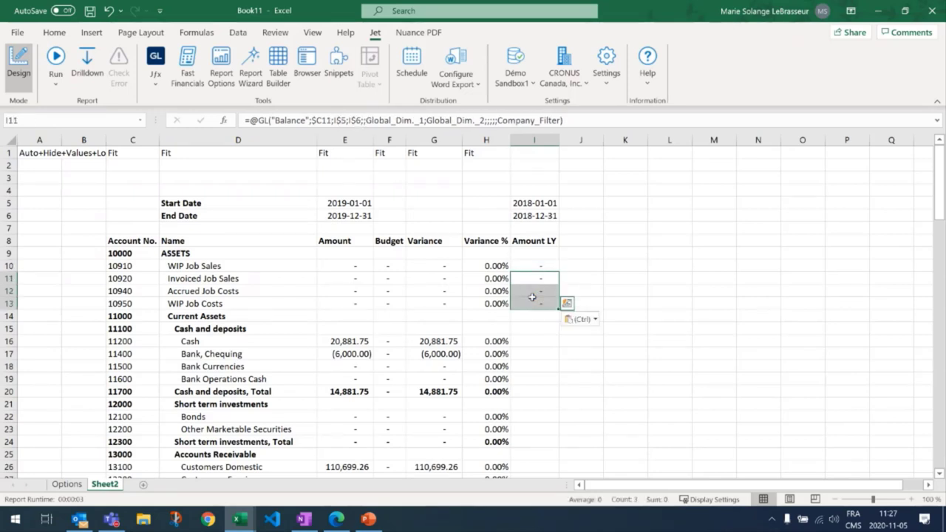
{"action": "left_click", "coordinate": [538, 343]}
{"action": "left_click_drag", "start_coordinate": [538, 343], "coordinate": [543, 392]}
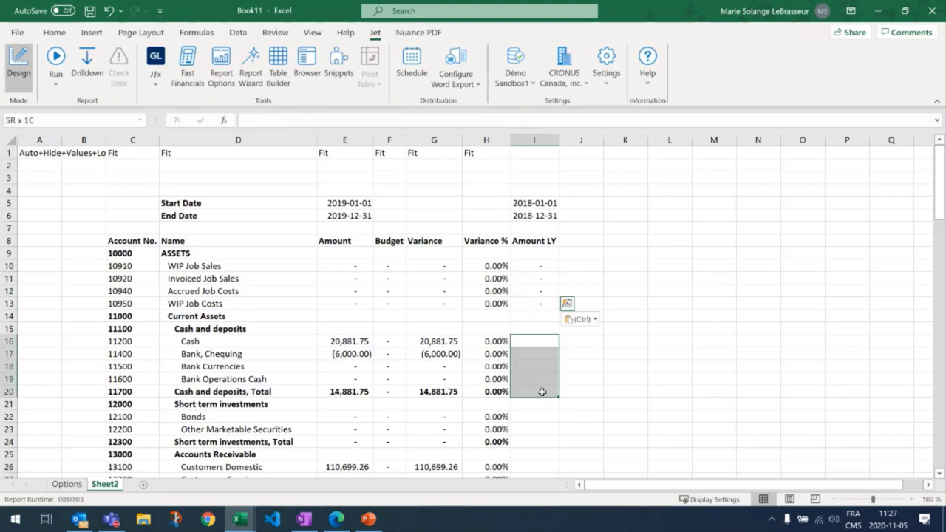
{"action": "key", "text": "ctrl+v"}
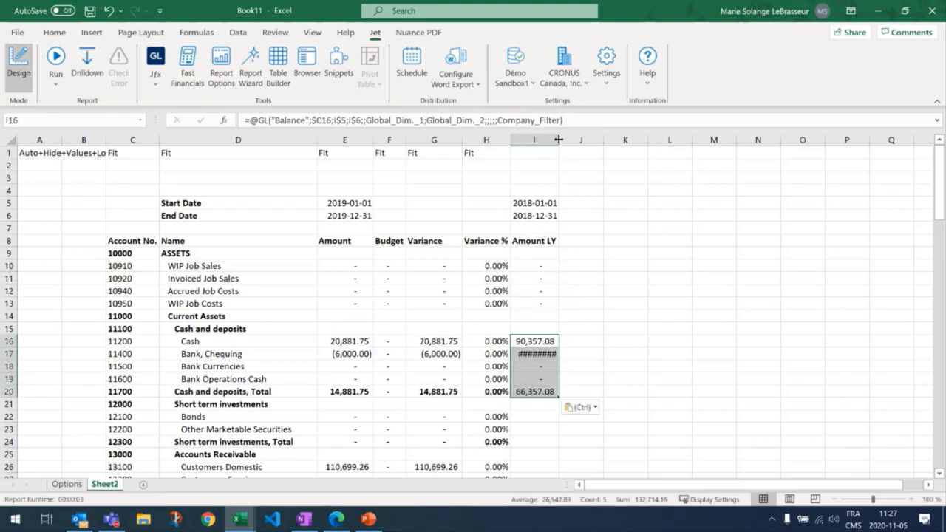
{"action": "double_click", "coordinate": [558, 140]}
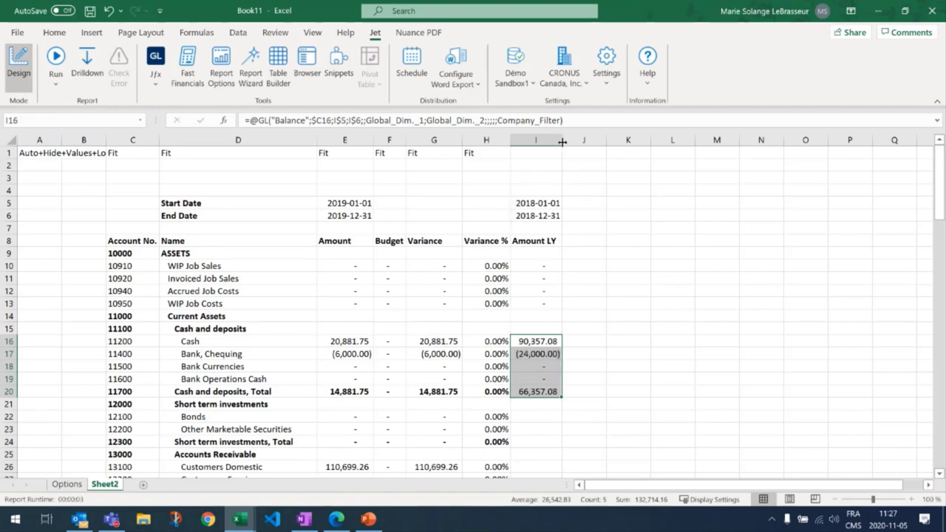
{"action": "left_click", "coordinate": [562, 141]}
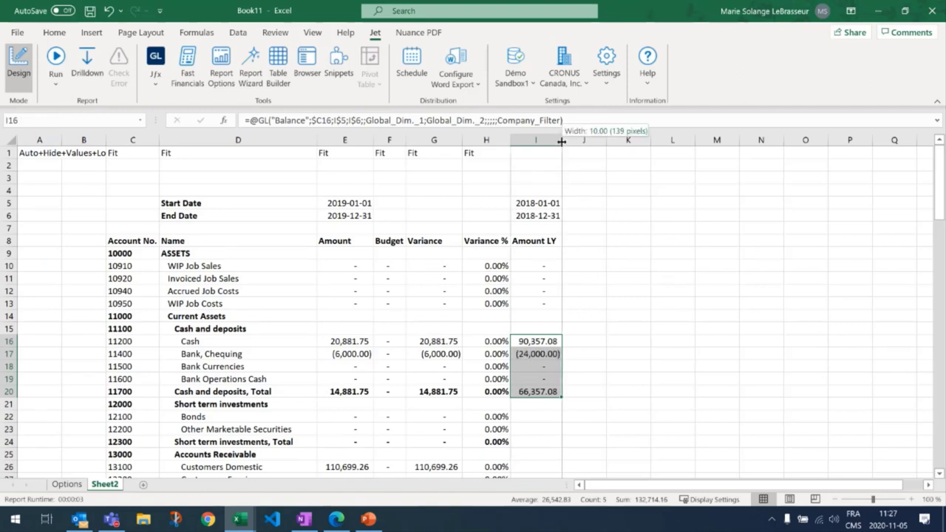
{"action": "left_click", "coordinate": [541, 269]}
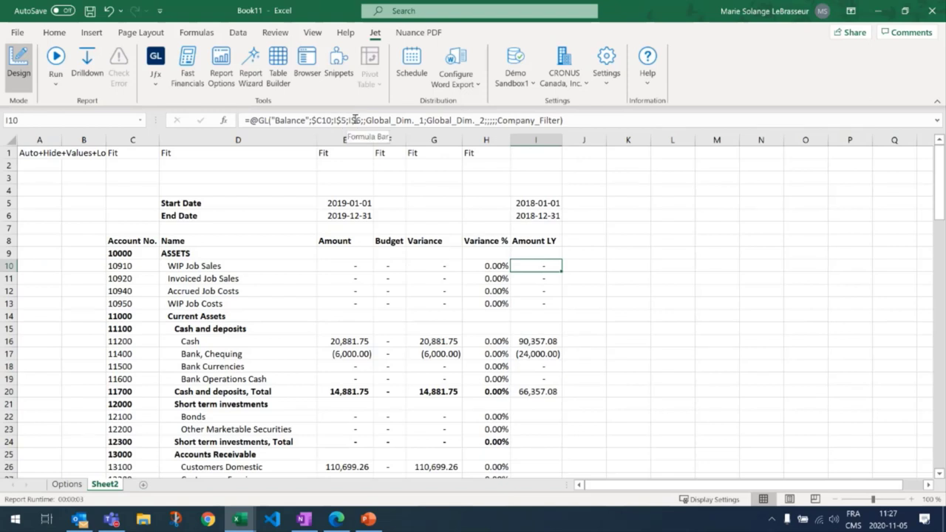
- Inspect the account reference in I11's balance formula without changing it
{"action": "left_click", "coordinate": [540, 280]}
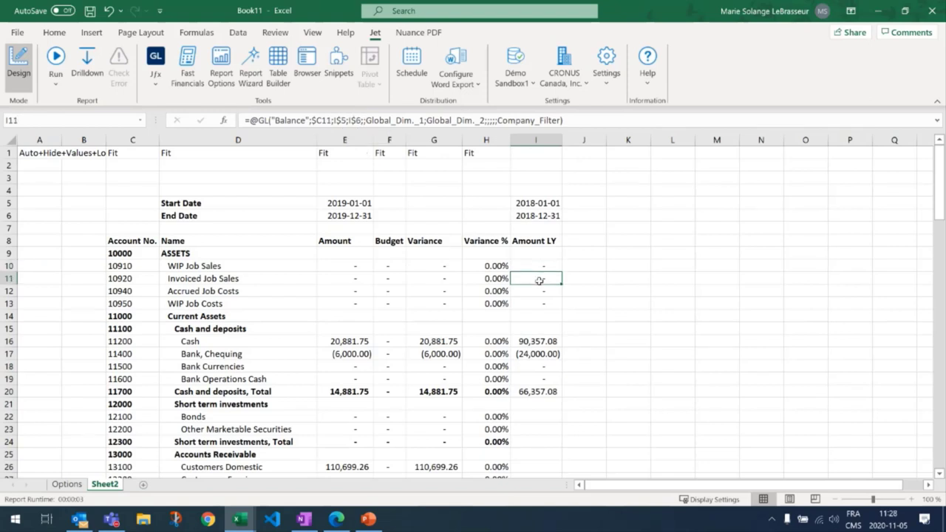
{"action": "left_click", "coordinate": [322, 119]}
{"action": "double_click", "coordinate": [326, 120]}
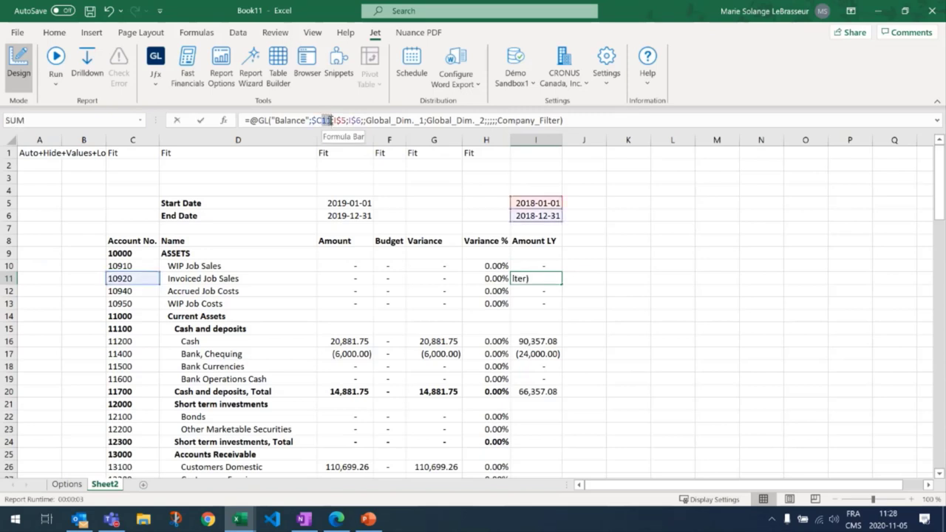
{"action": "left_click", "coordinate": [551, 291]}
{"action": "left_click", "coordinate": [545, 267]}
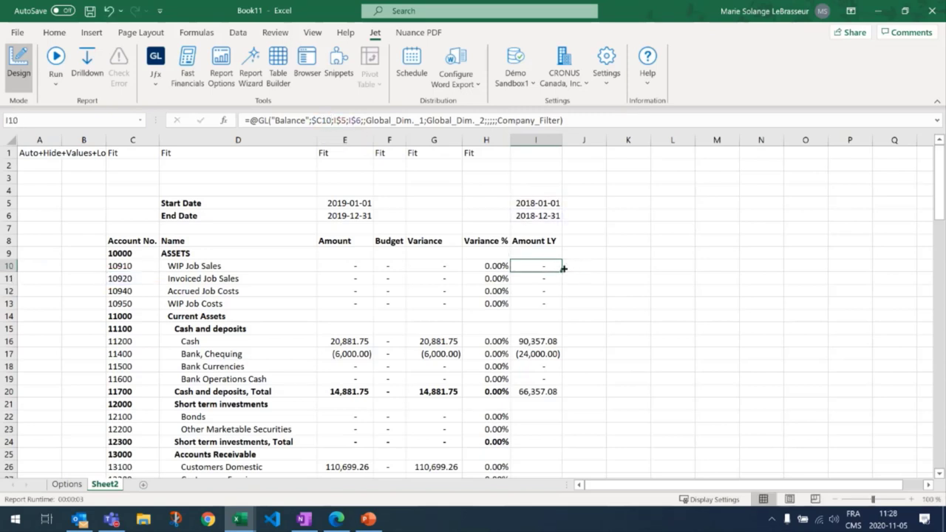
- Copy the I10 formula into J10 and check the Start Date formula in E5
{"action": "key", "text": "ctrl+c"}
{"action": "left_click", "coordinate": [580, 266]}
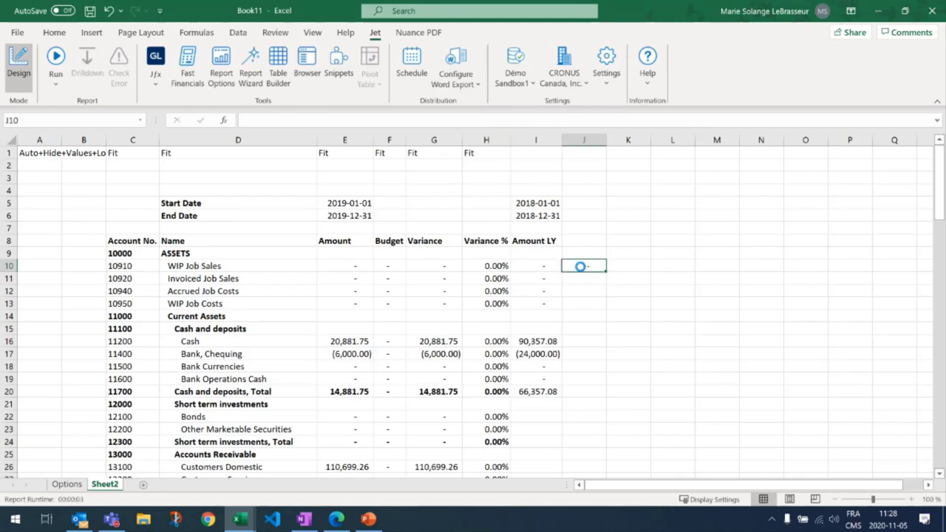
{"action": "key", "text": "ctrl+v"}
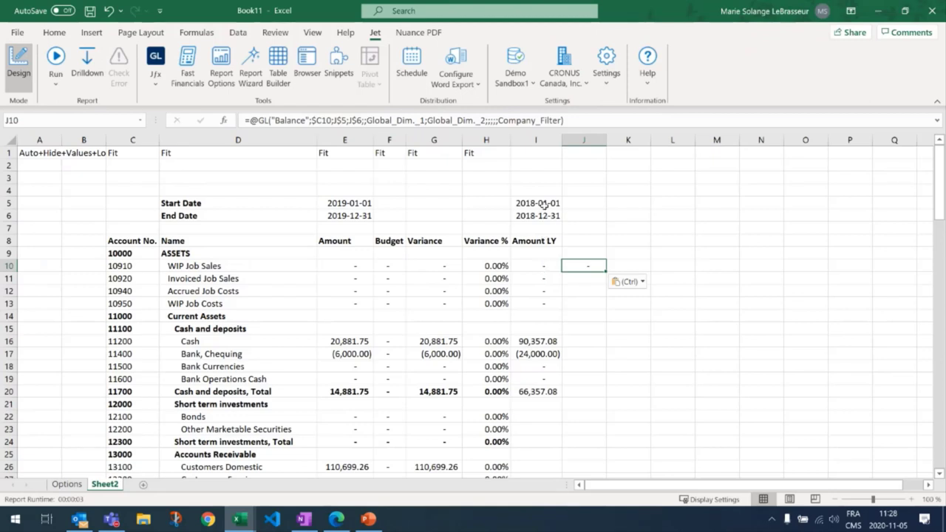
{"action": "left_click", "coordinate": [366, 202]}
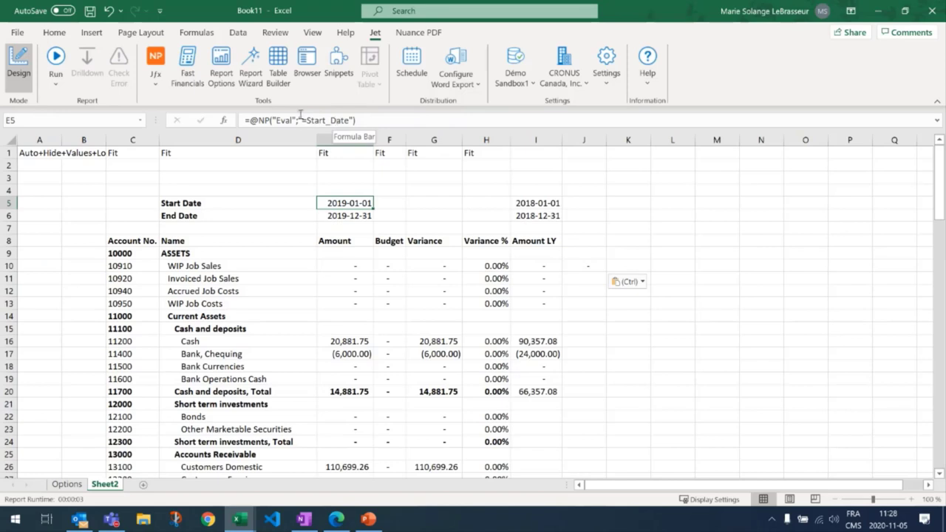
- On the Options sheet, insert copies of the Start Date and End Date rows at row 8
{"action": "left_click", "coordinate": [66, 484]}
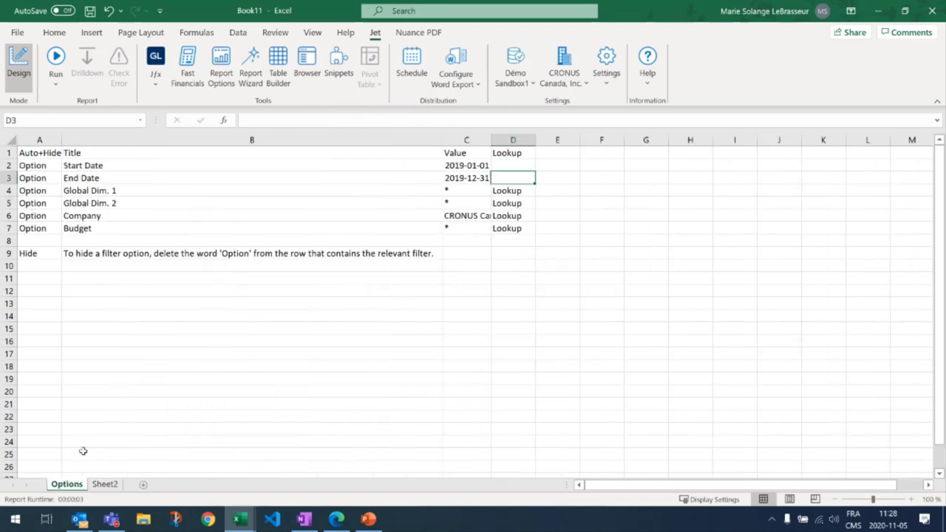
{"action": "left_click", "coordinate": [8, 167]}
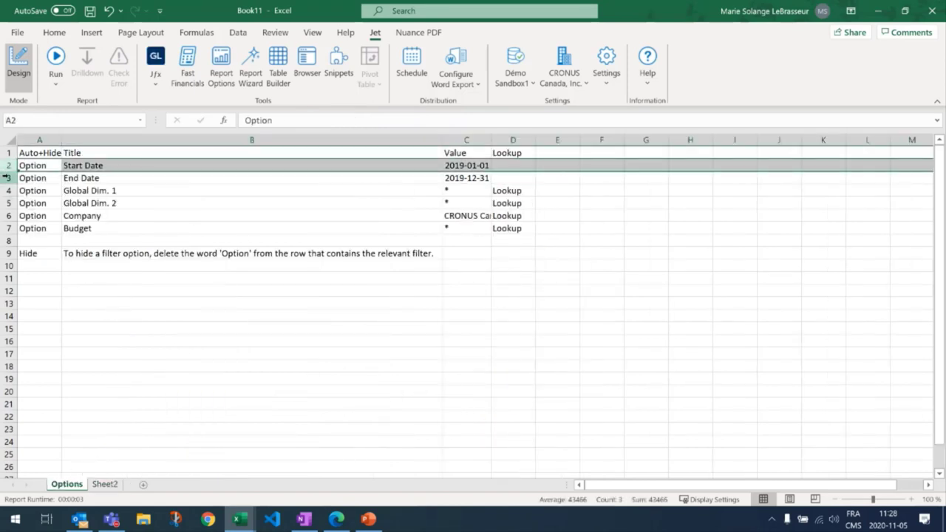
{"action": "left_click_drag", "start_coordinate": [9, 167], "coordinate": [6, 178]}
{"action": "right_click", "coordinate": [6, 178]}
{"action": "key", "text": "Escape"}
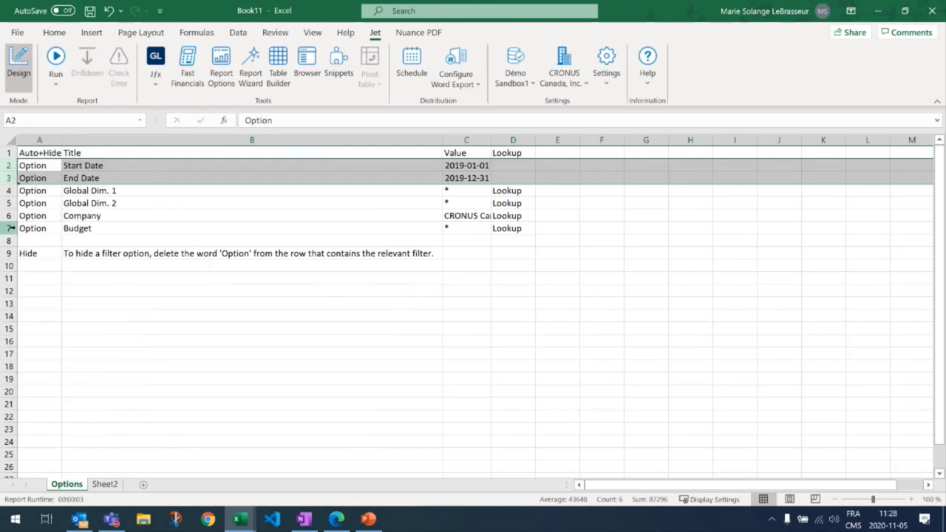
{"action": "left_click", "coordinate": [6, 240]}
{"action": "right_click", "coordinate": [6, 240]}
{"action": "left_click", "coordinate": [55, 353]}
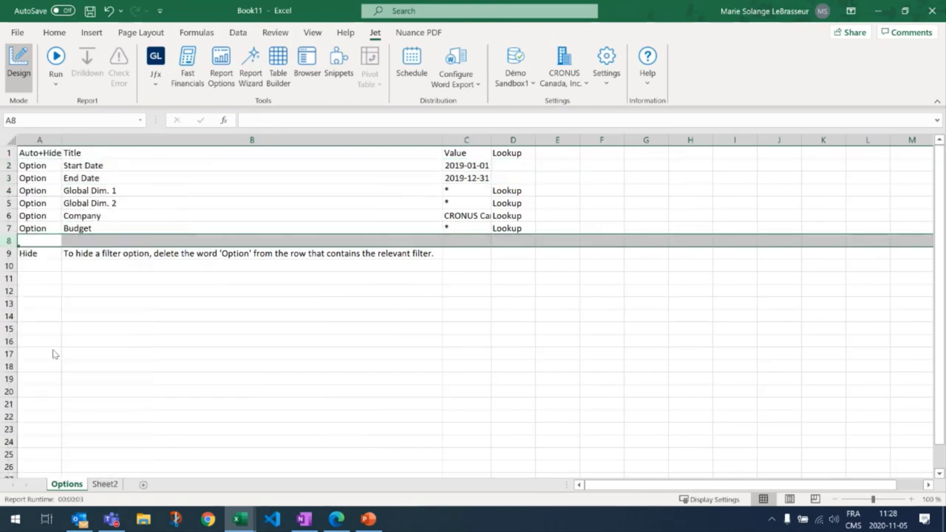
- Rename the copied titles to Start Date LY and End Date LY
{"action": "left_click", "coordinate": [83, 243]}
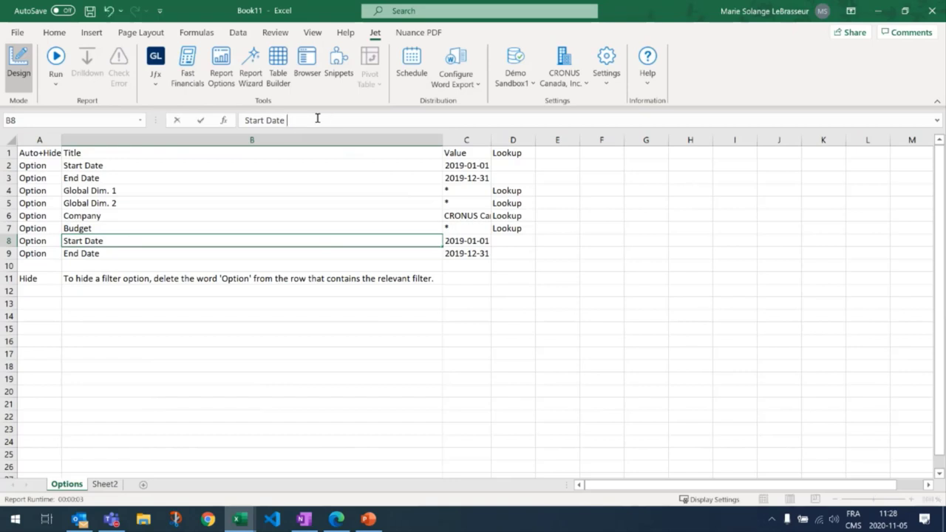
{"action": "type", "text": "LY"}
{"action": "left_click", "coordinate": [114, 253]}
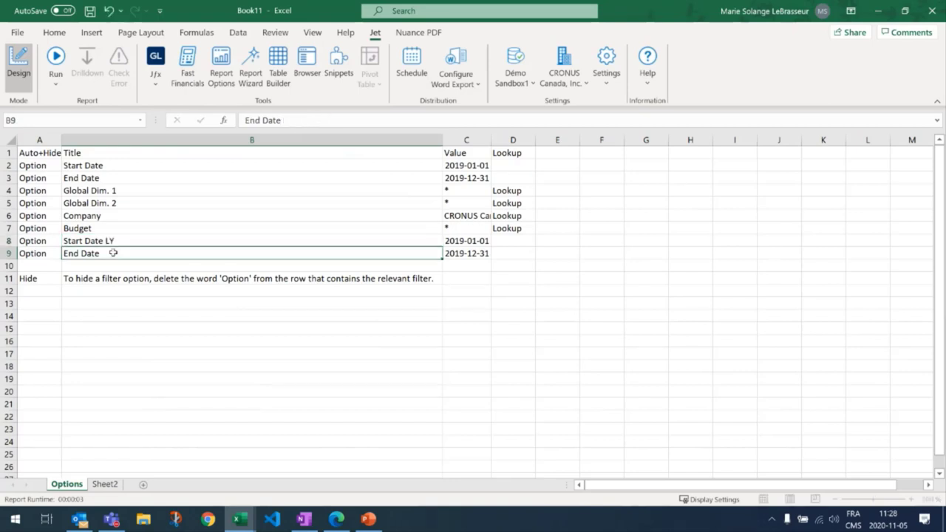
{"action": "double_click", "coordinate": [120, 255]}
{"action": "type", "text": "LY"}
{"action": "key", "text": "Return"}
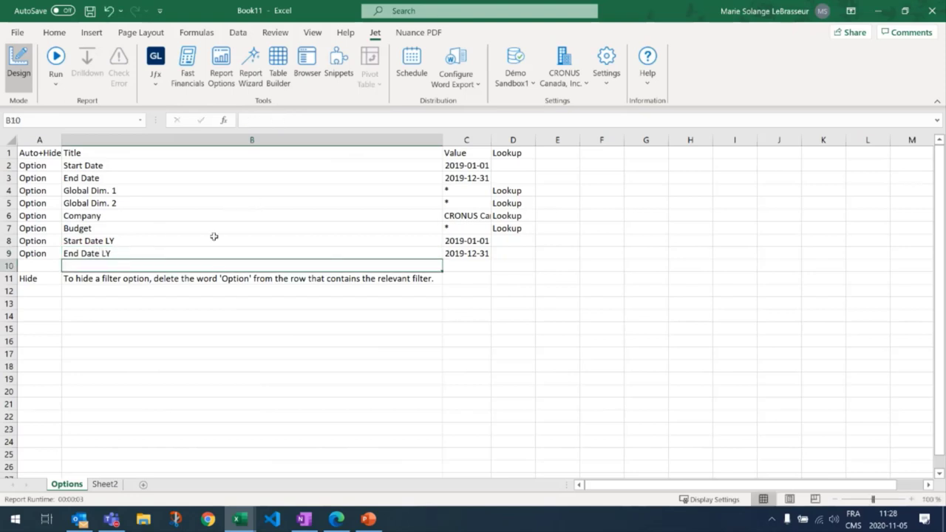
- Change the copied dates' year to 2018, giving 2018-01-01 and 2018-12-31
{"action": "left_click", "coordinate": [479, 244]}
{"action": "left_click", "coordinate": [264, 120]}
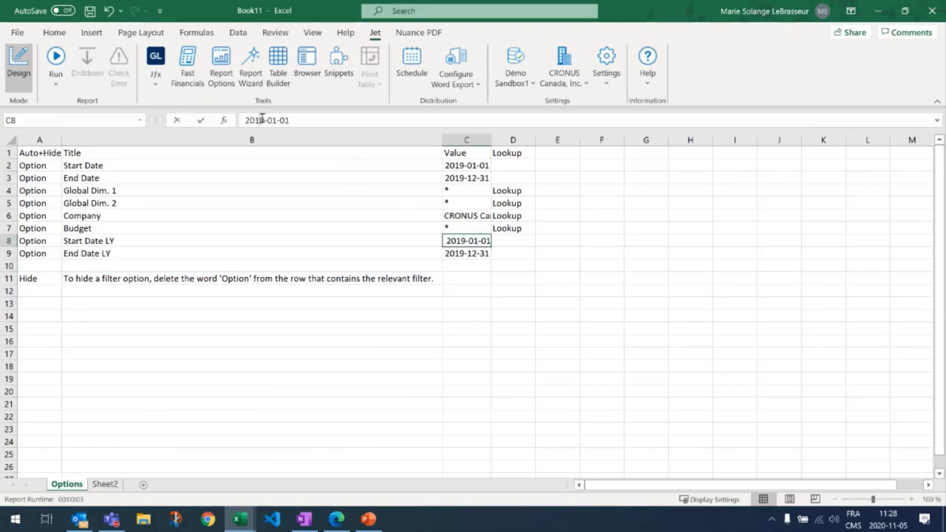
{"action": "double_click", "coordinate": [264, 120]}
{"action": "type", "text": "2018"}
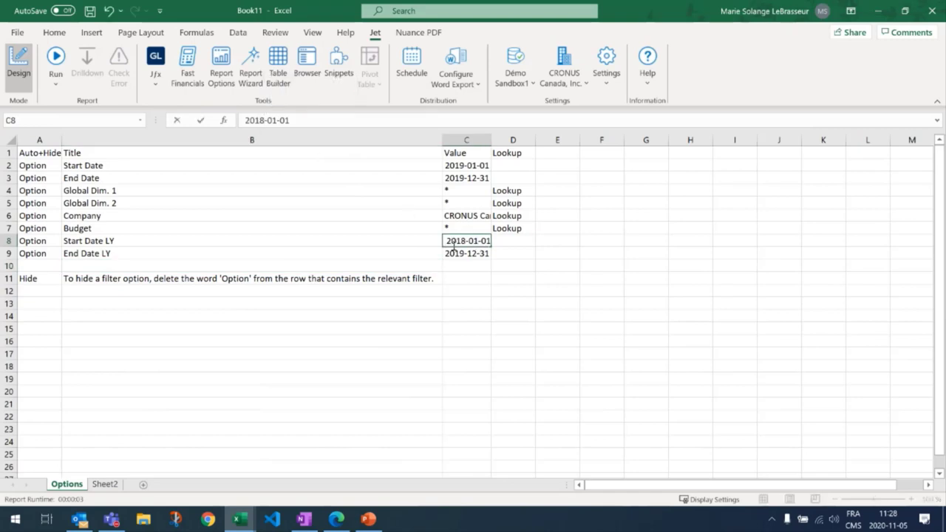
{"action": "left_click", "coordinate": [459, 253]}
{"action": "double_click", "coordinate": [263, 120]}
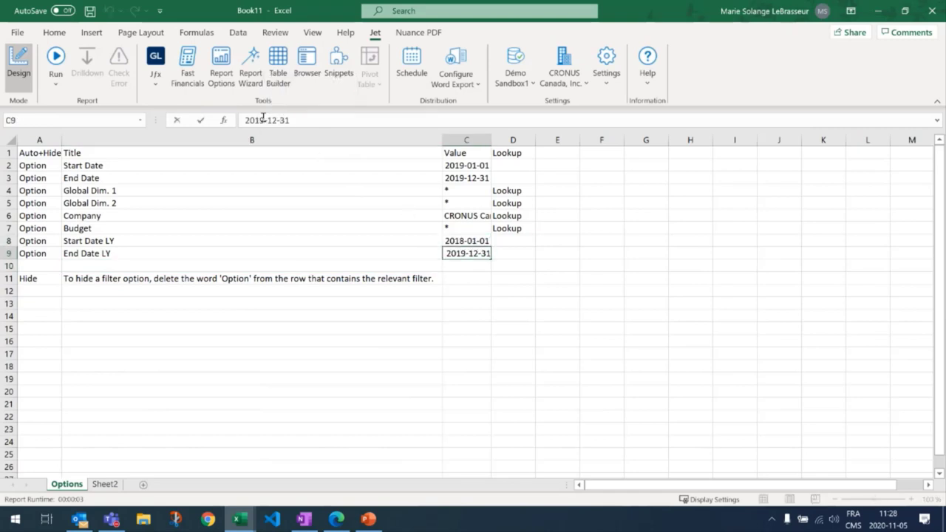
{"action": "type", "text": "2018"}
{"action": "key", "text": "Return"}
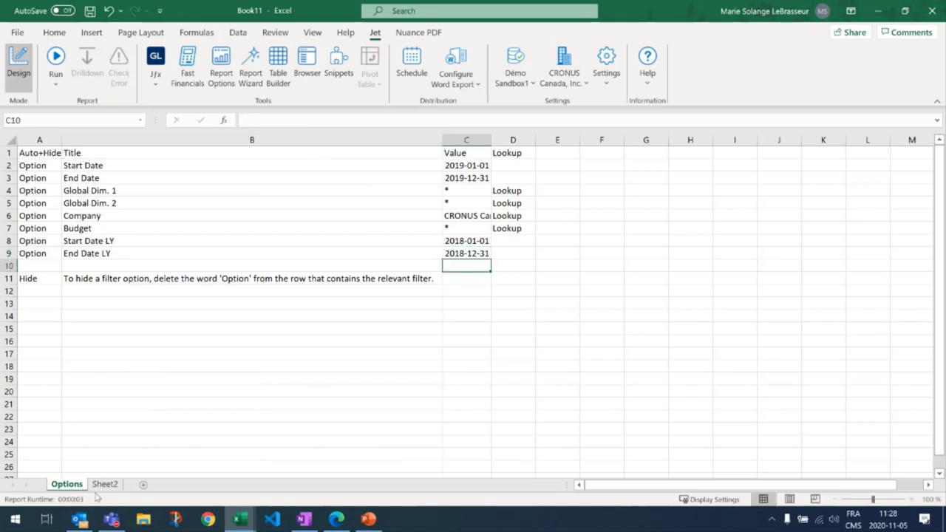
- Return to Sheet2 to check the I5 start date, then open the File page
{"action": "left_click", "coordinate": [99, 486]}
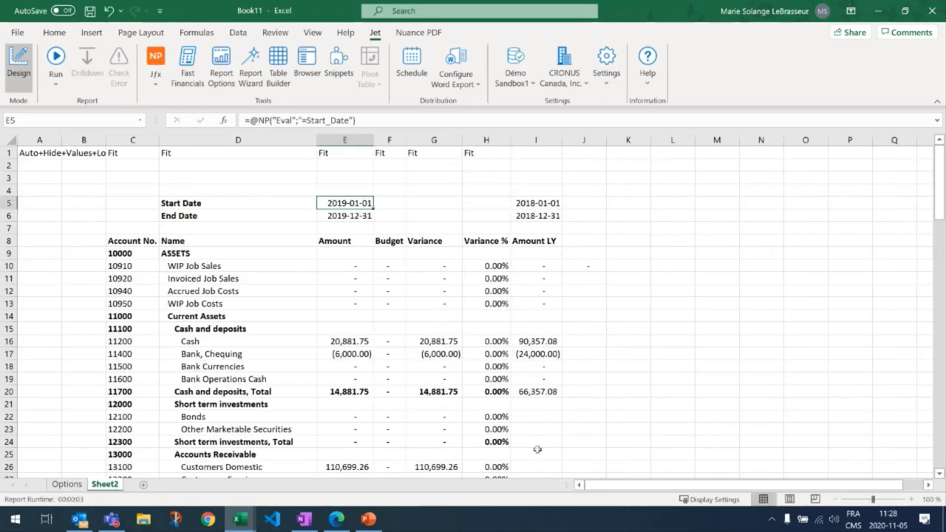
{"action": "left_click", "coordinate": [547, 208]}
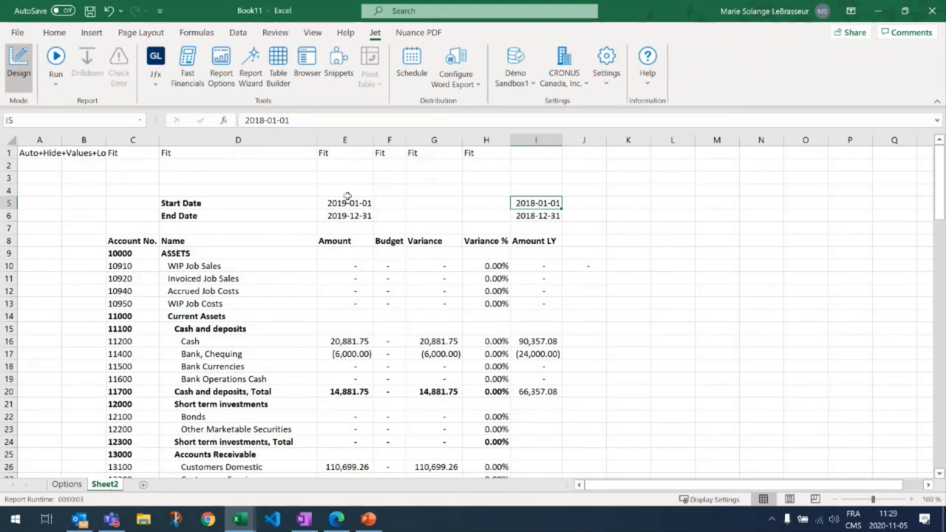
{"action": "left_click", "coordinate": [11, 34]}
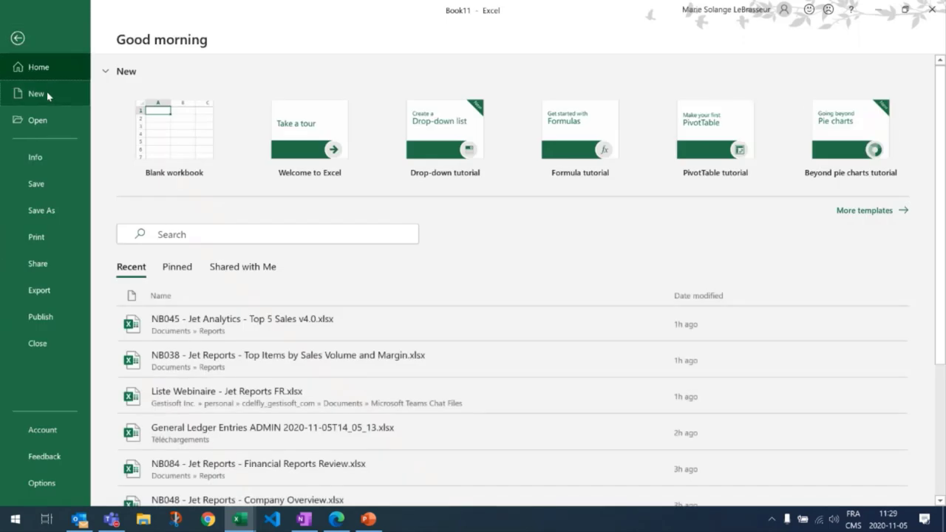
- Create a new blank workbook and start Jet Fast Financials
{"action": "left_click", "coordinate": [12, 93]}
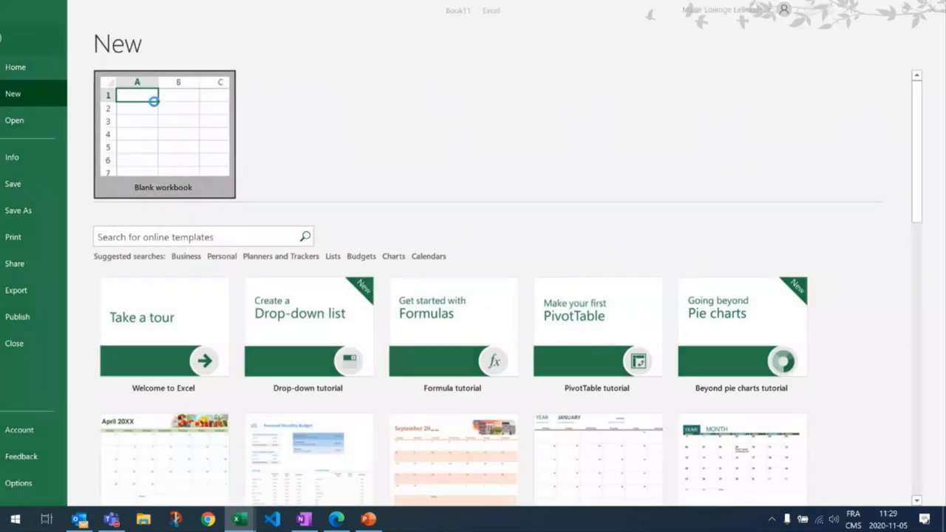
{"action": "left_click", "coordinate": [153, 100]}
{"action": "left_click", "coordinate": [377, 33]}
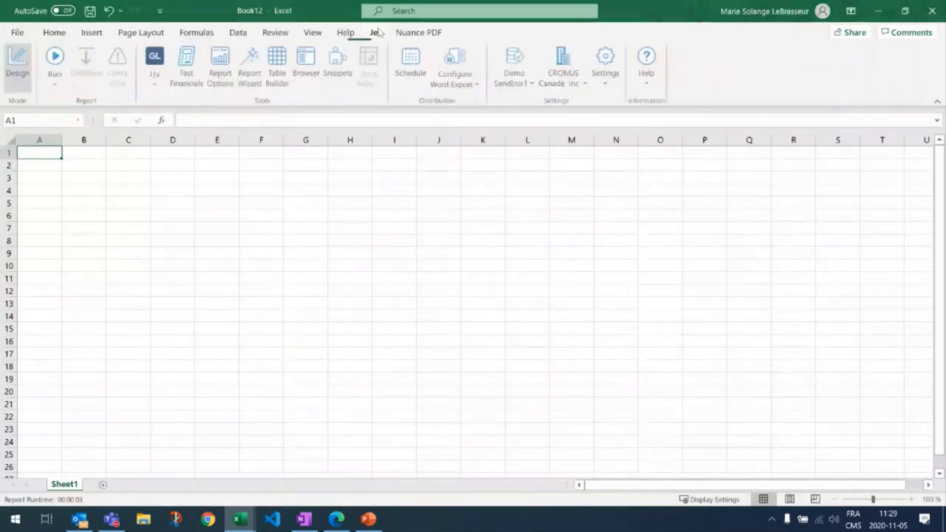
{"action": "left_click", "coordinate": [182, 72]}
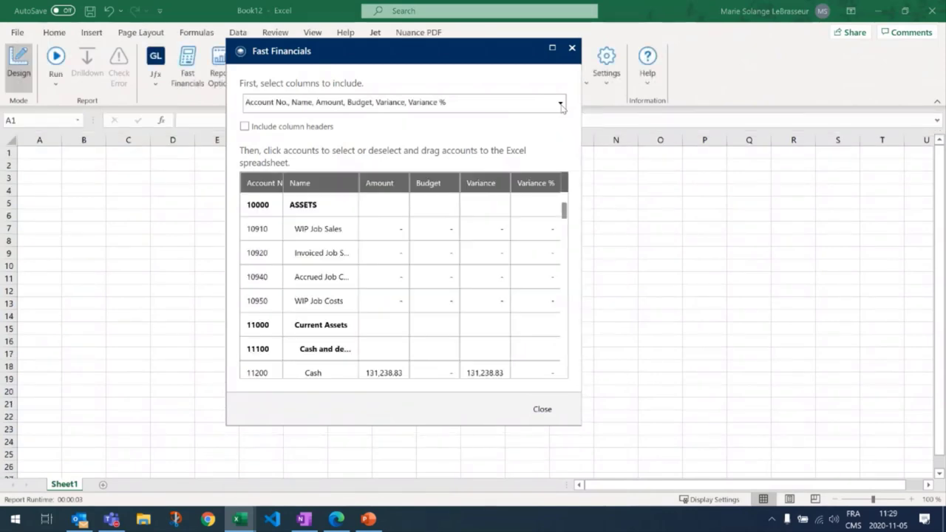
- Drop the Budget column, include headers, and drag accounts 91000–99999 onto the worksheet
{"action": "left_click", "coordinate": [561, 104]}
{"action": "left_click", "coordinate": [272, 186]}
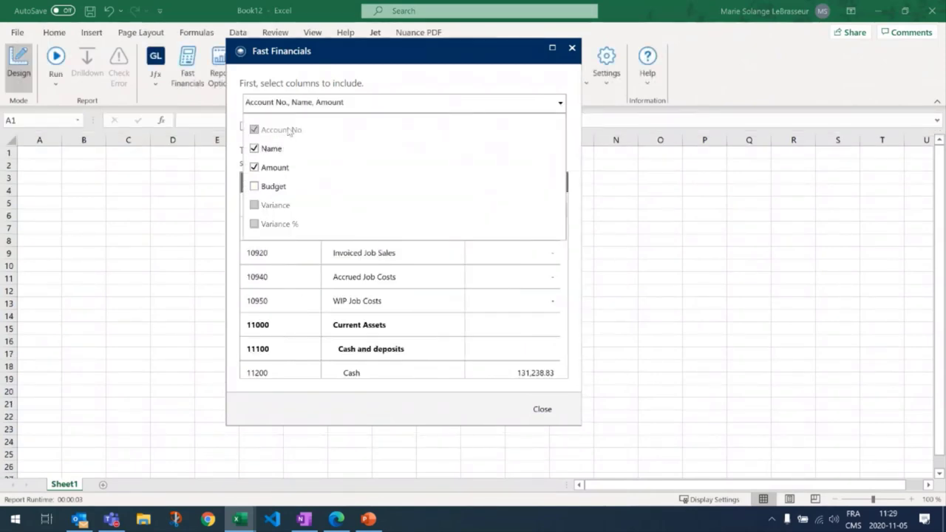
{"action": "left_click", "coordinate": [388, 104]}
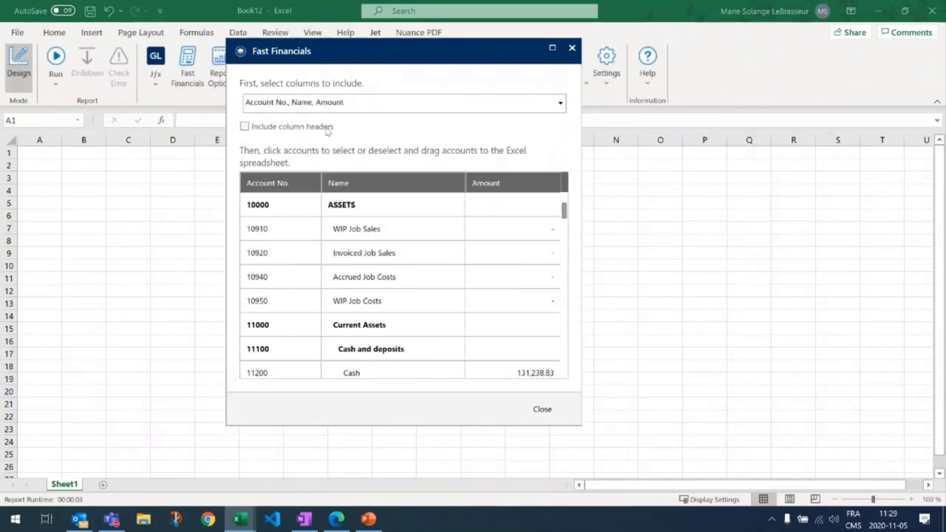
{"action": "left_click", "coordinate": [244, 127]}
{"action": "left_click_drag", "start_coordinate": [565, 214], "coordinate": [563, 272]}
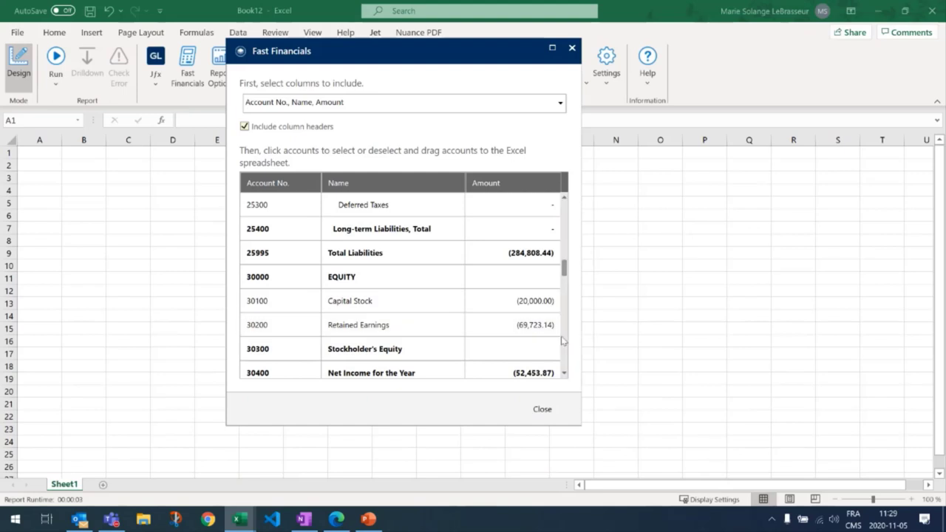
{"action": "scroll", "coordinate": [562, 342], "scroll_direction": "down", "scroll_amount": 3}
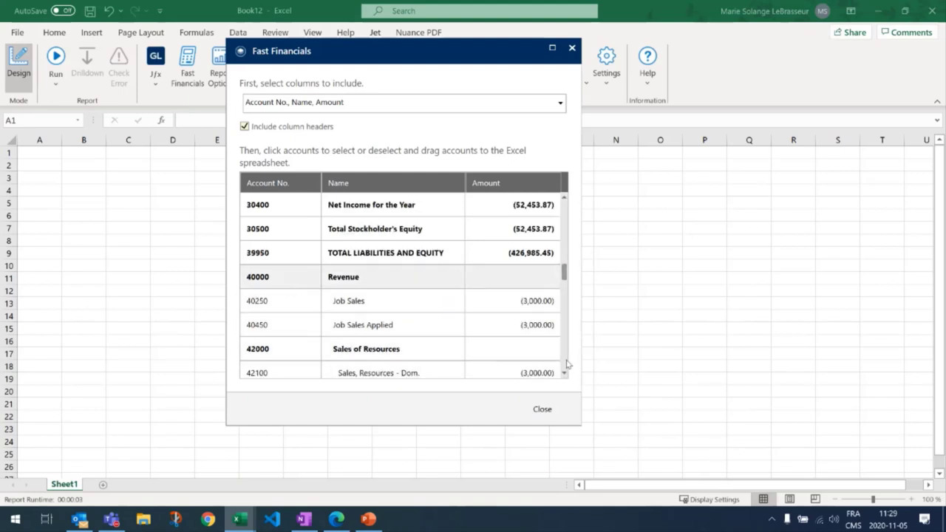
{"action": "scroll", "coordinate": [565, 364], "scroll_direction": "down", "scroll_amount": 10}
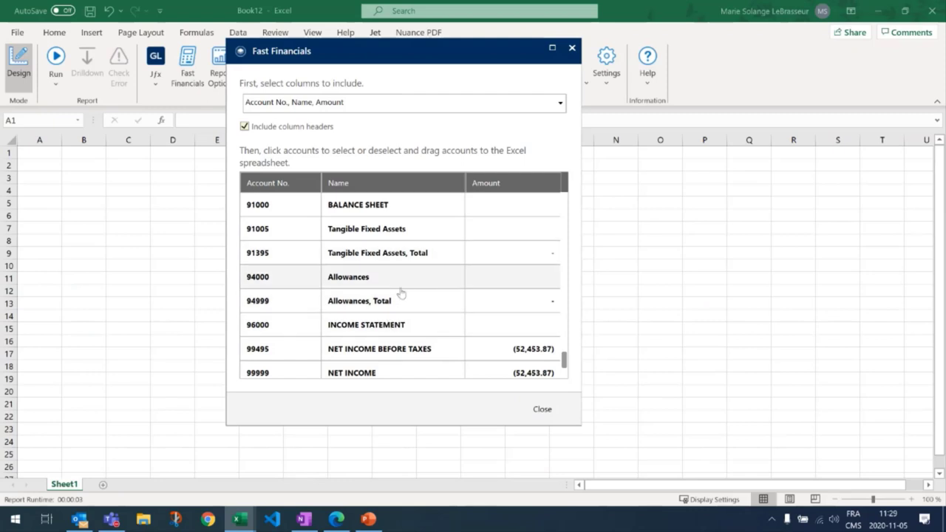
{"action": "left_click", "coordinate": [395, 374], "text": "shift"}
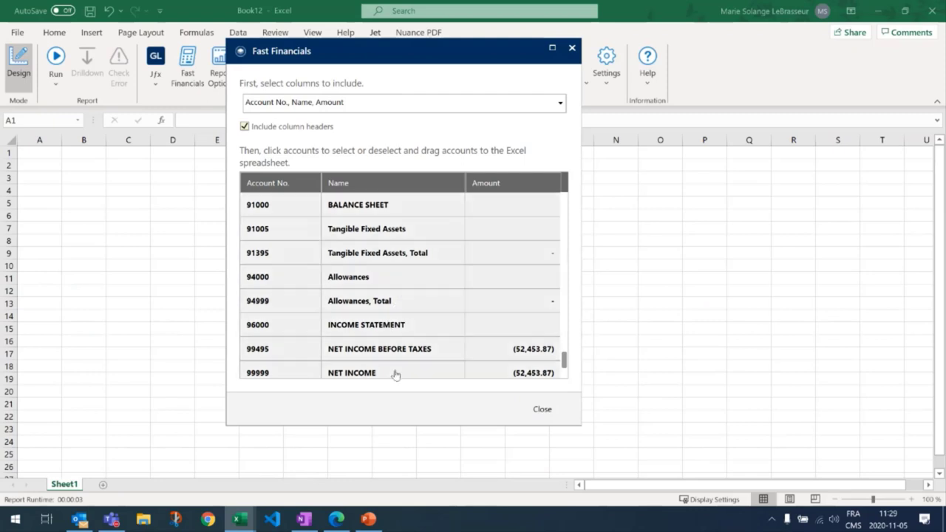
{"action": "left_click_drag", "start_coordinate": [359, 277], "coordinate": [150, 219]}
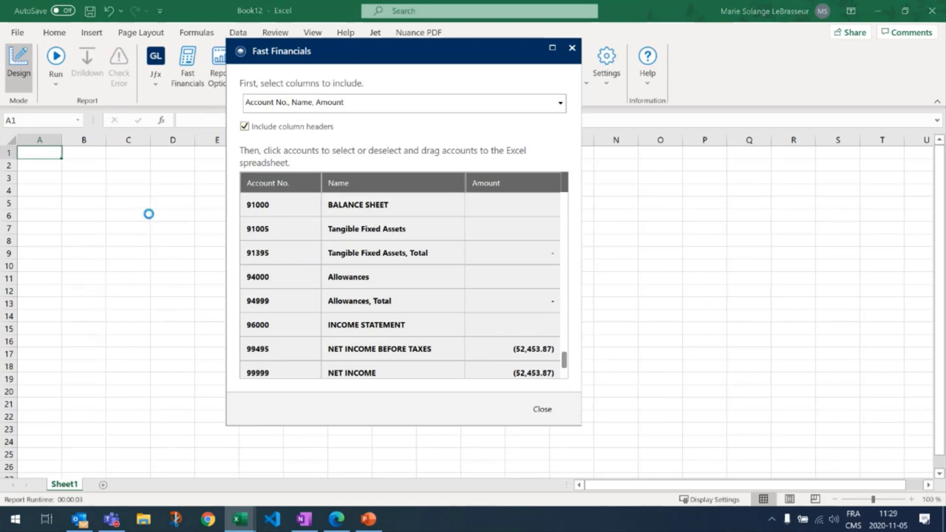
- Show PowerPoint slide 9 about the GL function and Fast Financials
{"action": "left_click", "coordinate": [374, 524]}
{"action": "scroll", "coordinate": [255, 293], "scroll_direction": "down", "scroll_amount": 1}
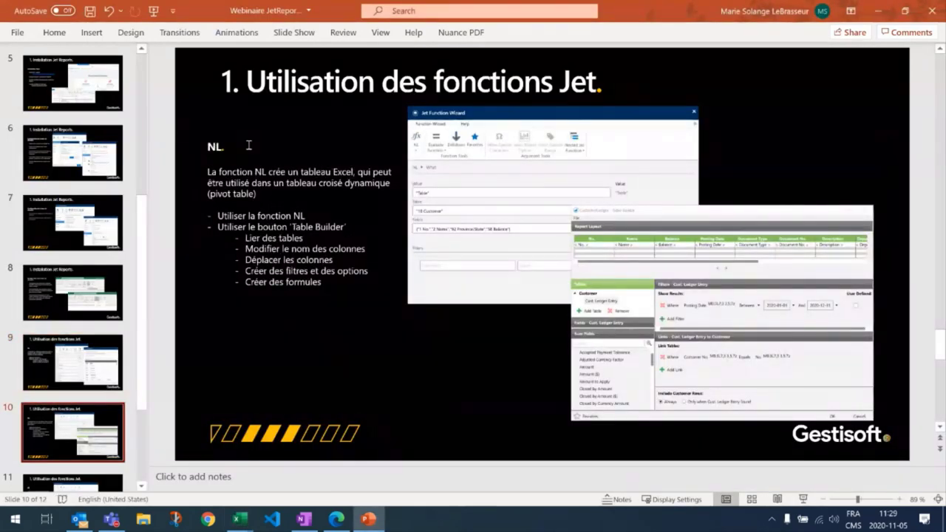
{"action": "left_click", "coordinate": [107, 341]}
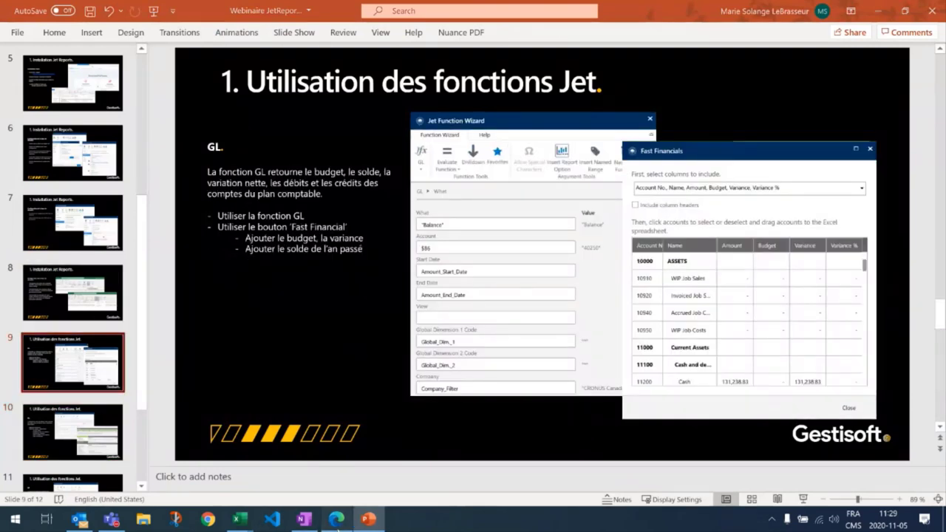
- Glance at the Business Central ledger entries in Edge, then minimize Edge and PowerPoint
{"action": "left_click", "coordinate": [337, 520]}
{"action": "mouse_move", "coordinate": [239, 520]}
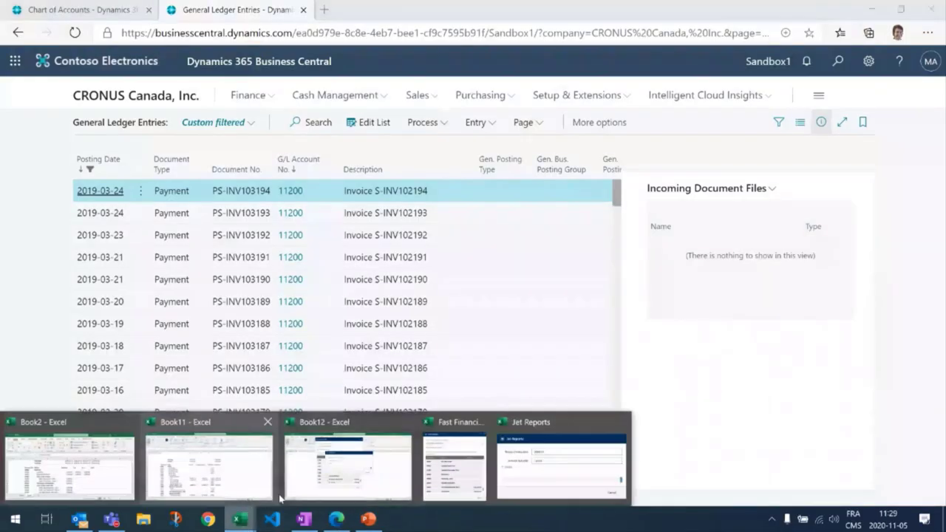
{"action": "mouse_move", "coordinate": [438, 481]}
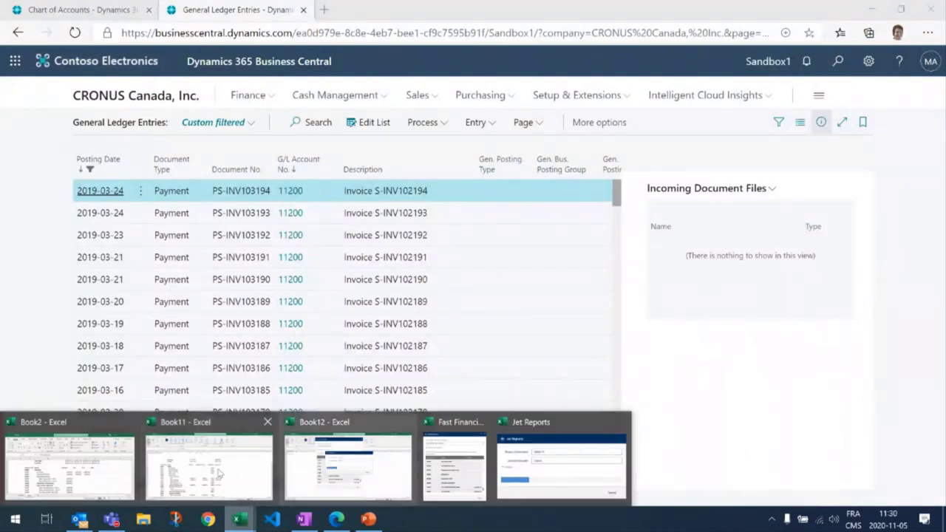
{"action": "mouse_move", "coordinate": [317, 474]}
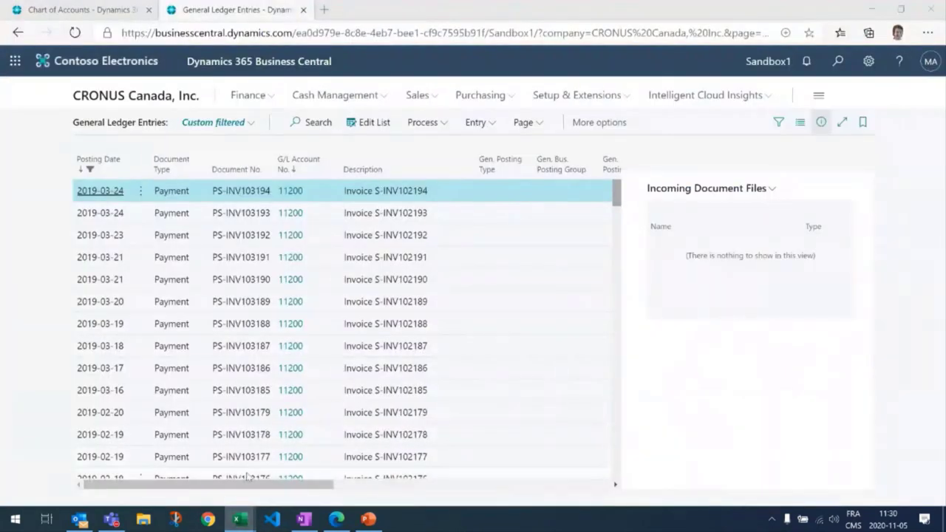
{"action": "left_click", "coordinate": [872, 12]}
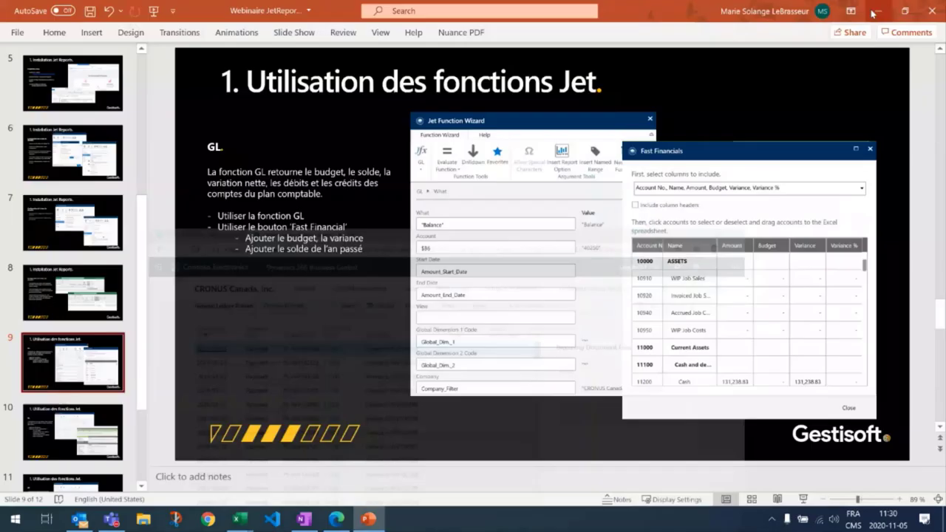
{"action": "left_click", "coordinate": [871, 9]}
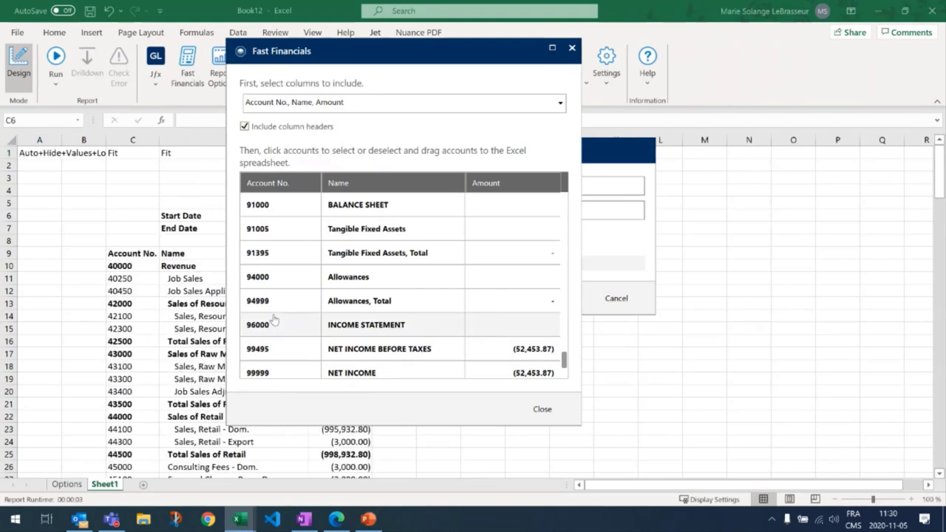
- Close Fast Financials and inspect the Job Sales account, name, GL balance and E6 Start Date formulas
{"action": "left_click", "coordinate": [542, 410]}
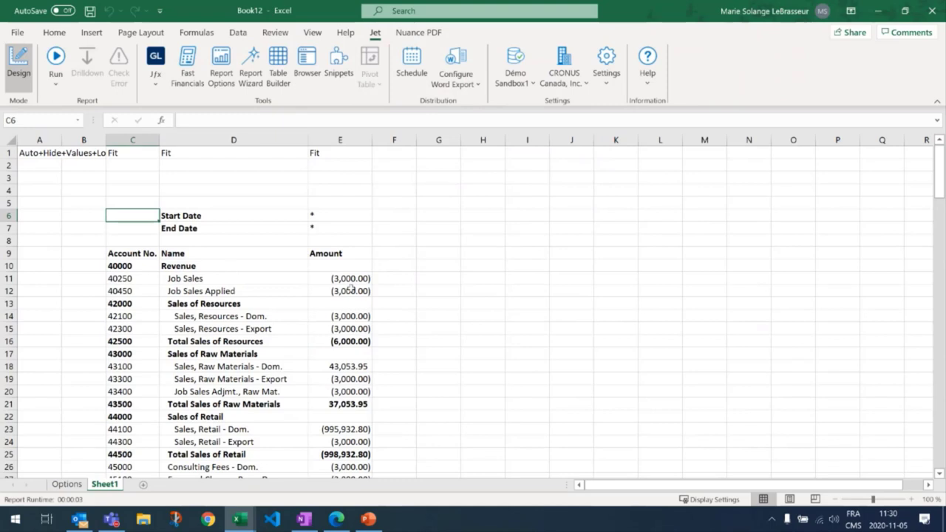
{"action": "left_click", "coordinate": [135, 278]}
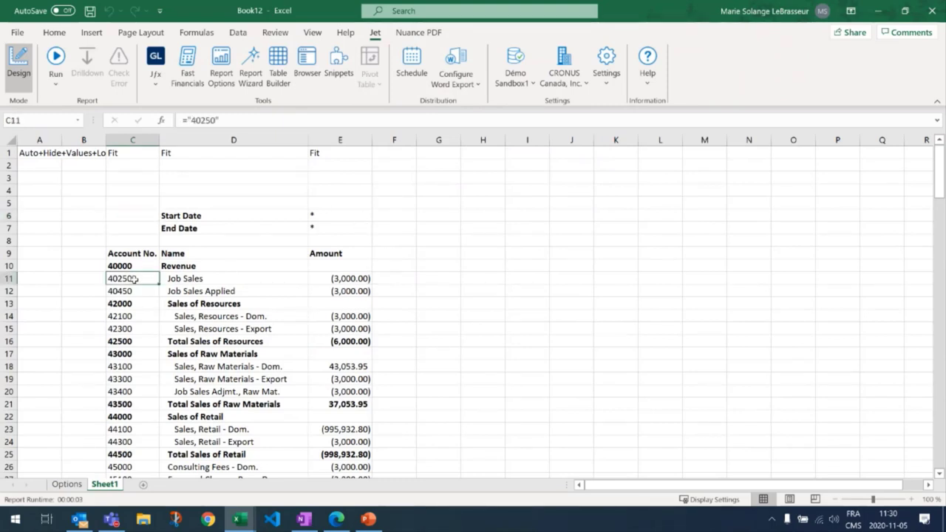
{"action": "left_click", "coordinate": [206, 282]}
{"action": "left_click", "coordinate": [338, 281]}
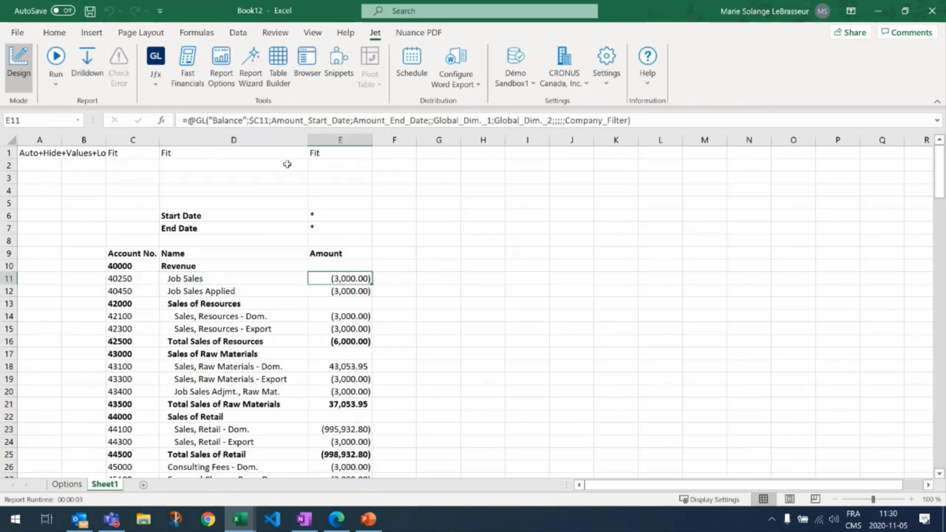
{"action": "left_click", "coordinate": [322, 216]}
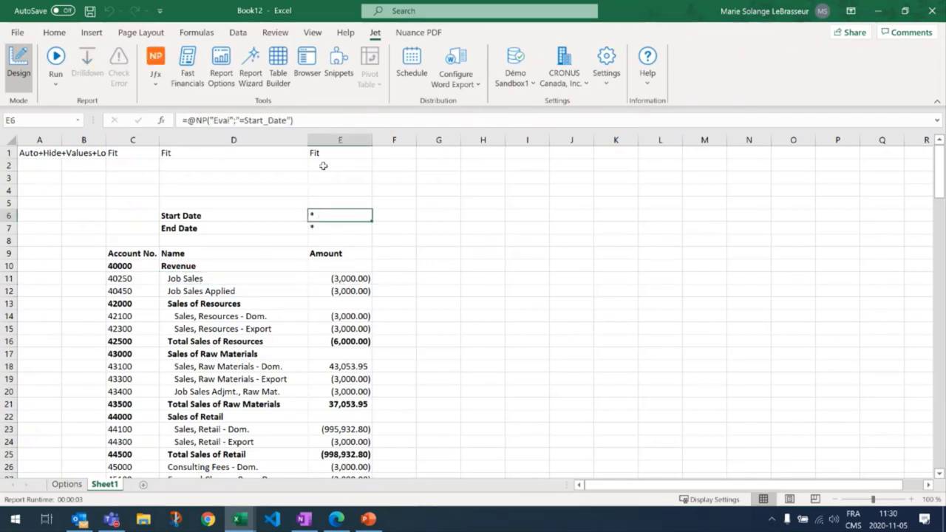
{"action": "left_click", "coordinate": [352, 278]}
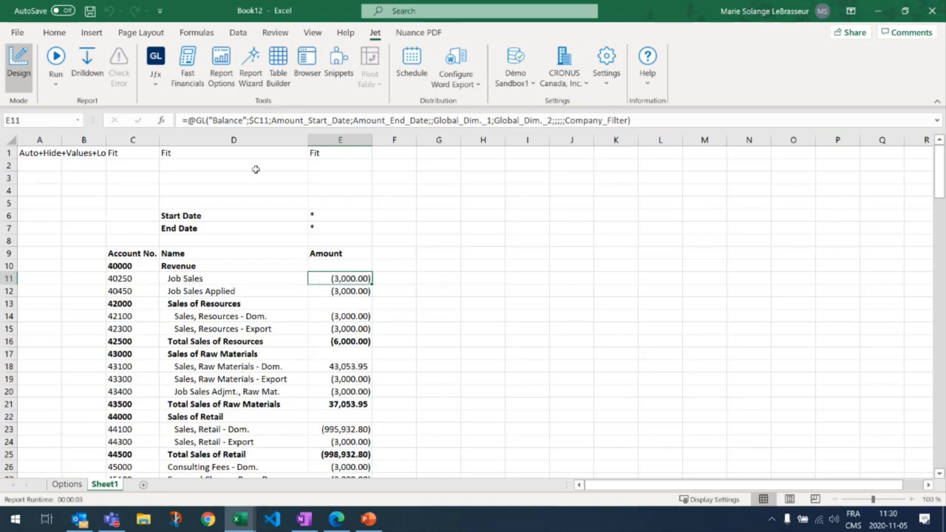
- Negate the GL formulas for 40250 and 40450 with a minus sign and multiply 42100's by -1
{"action": "left_click", "coordinate": [191, 119]}
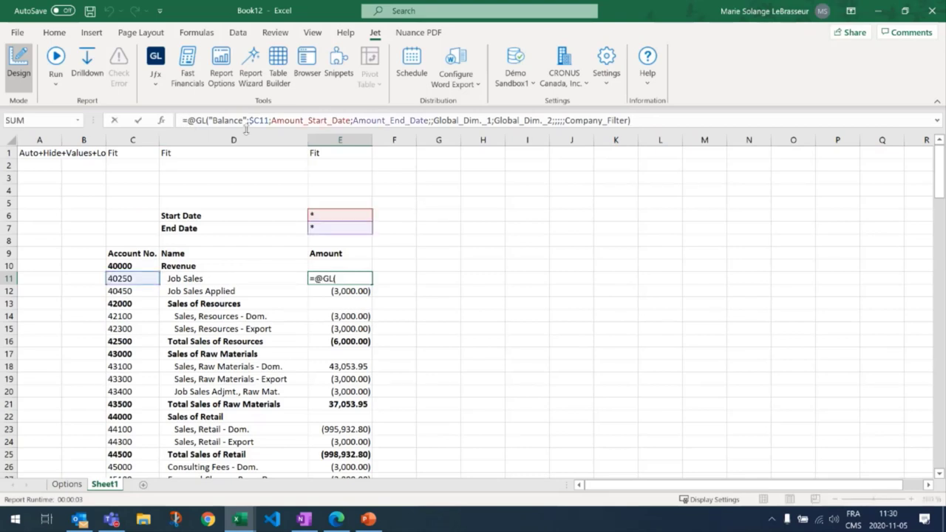
{"action": "type", "text": "-"}
{"action": "key", "text": "Return"}
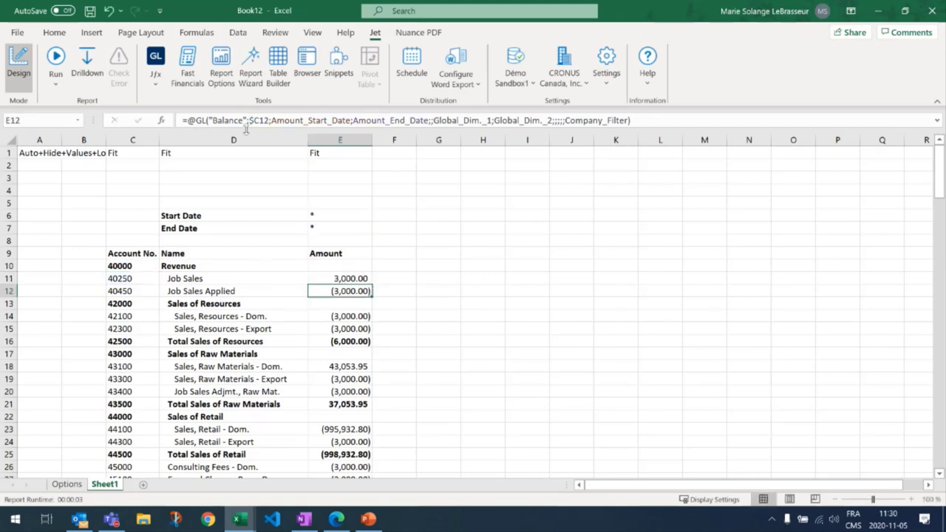
{"action": "left_click", "coordinate": [188, 120]}
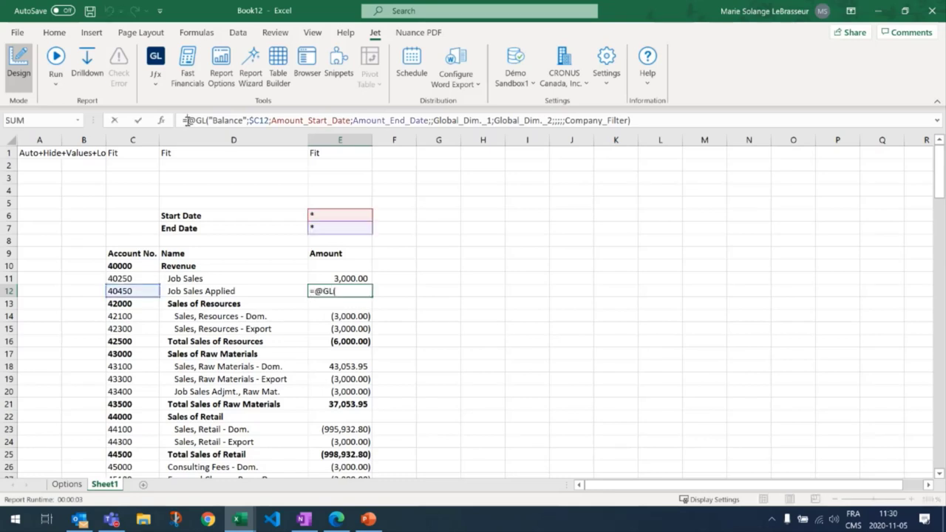
{"action": "key", "text": "Return"}
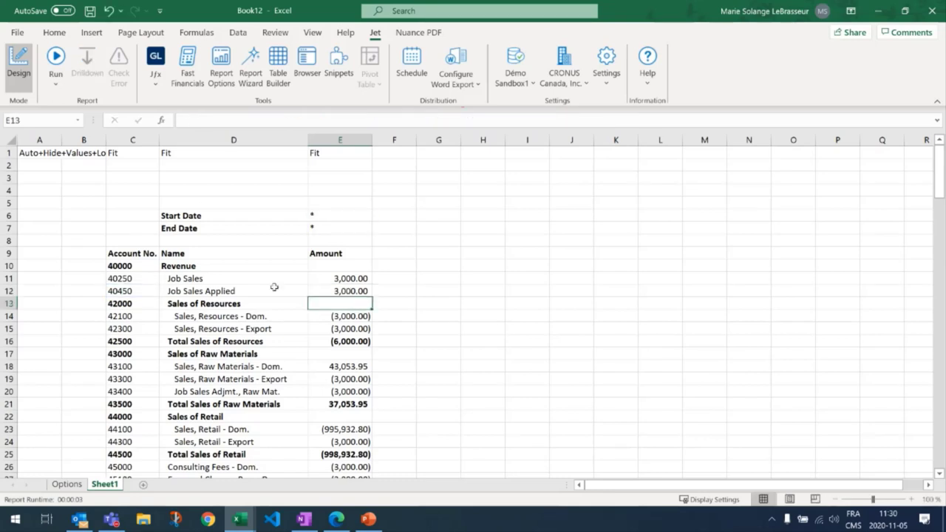
{"action": "left_click", "coordinate": [363, 317]}
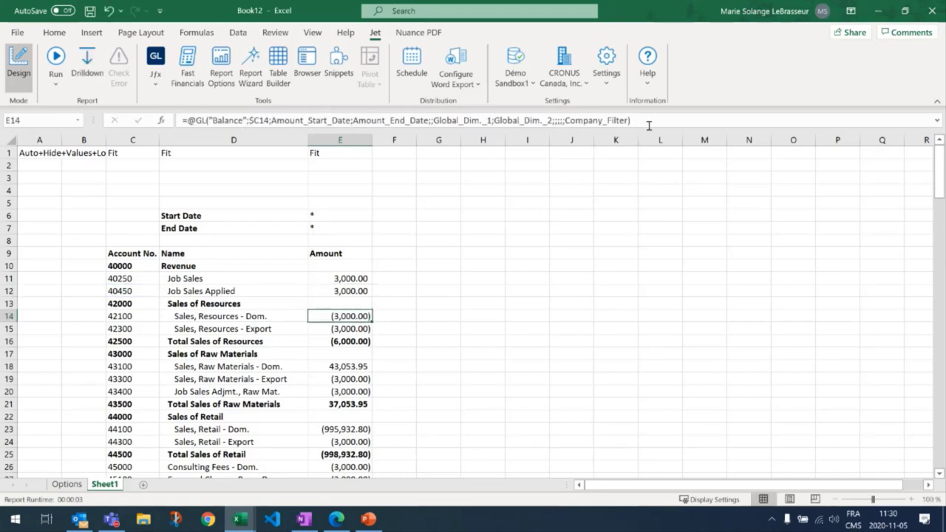
{"action": "left_click", "coordinate": [648, 121]}
{"action": "type", "text": "*-1"}
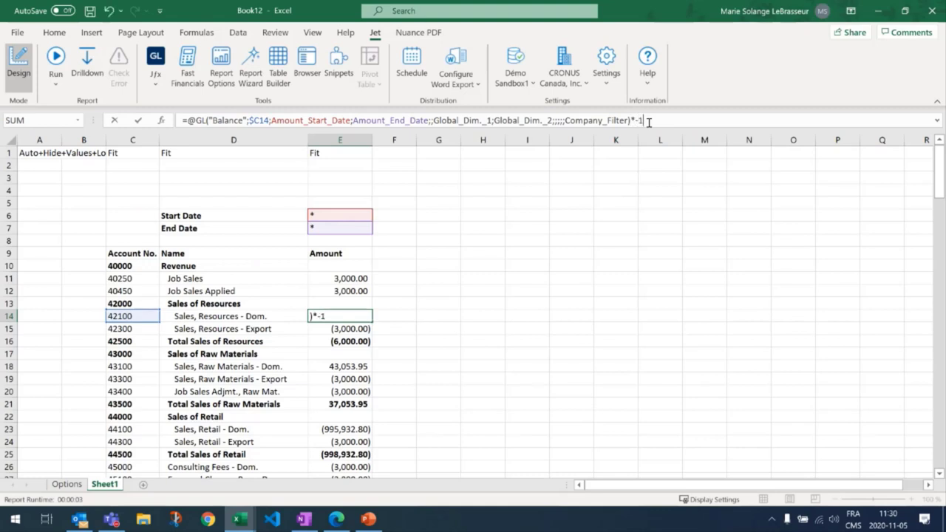
{"action": "key", "text": "Return"}
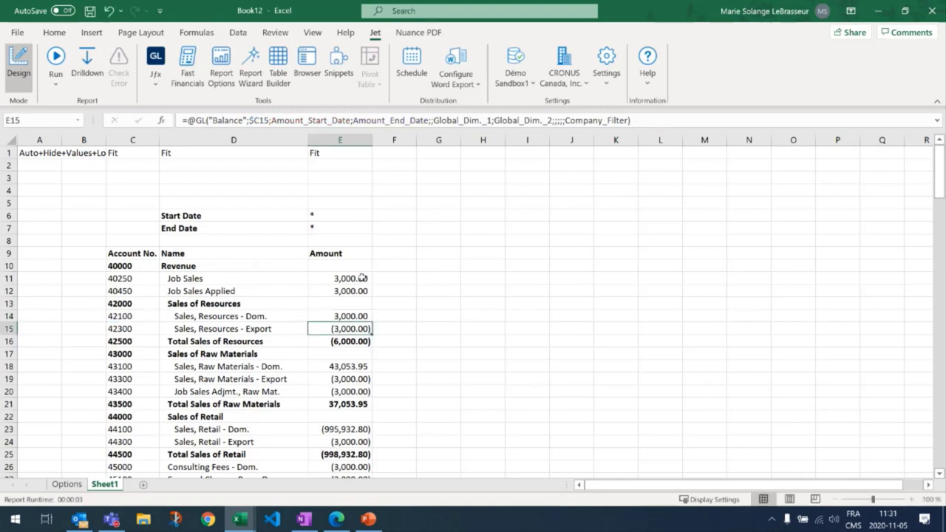
{"action": "left_click", "coordinate": [329, 317]}
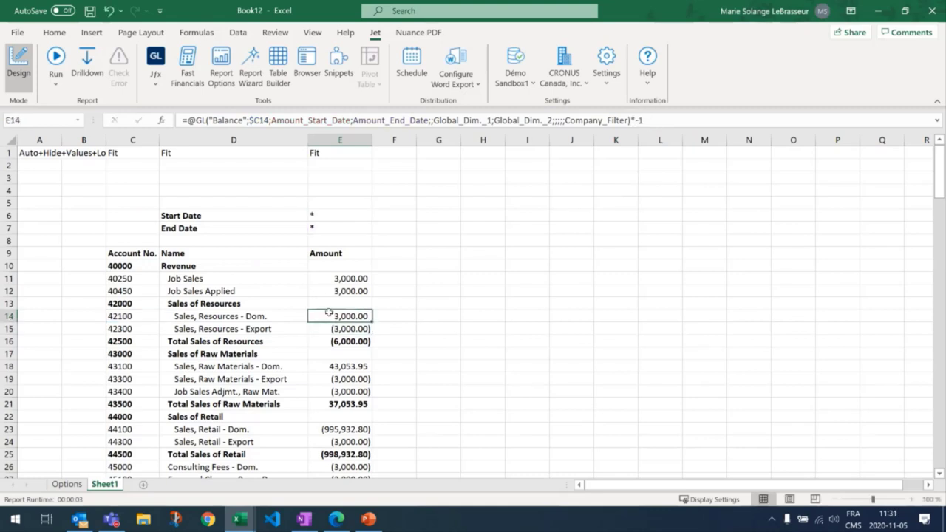
{"action": "left_click", "coordinate": [322, 276]}
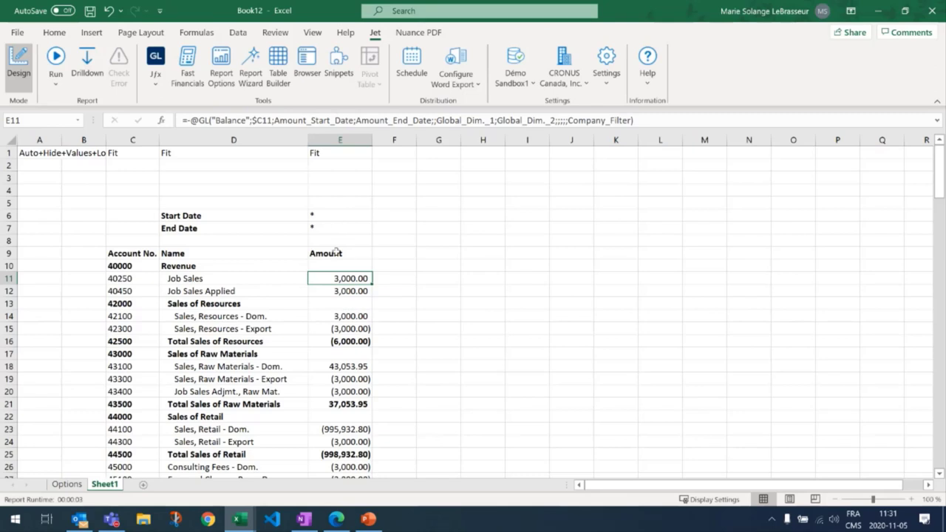
- On the Options sheet set Start Date 2020-01-01 and End Date 2020-12-31, then return to Sheet1
{"action": "left_click", "coordinate": [74, 486]}
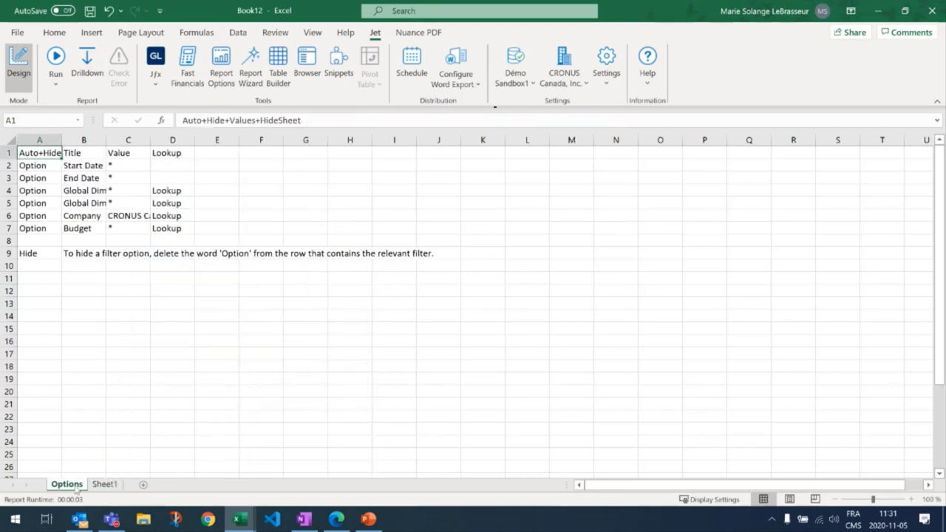
{"action": "left_click", "coordinate": [133, 164]}
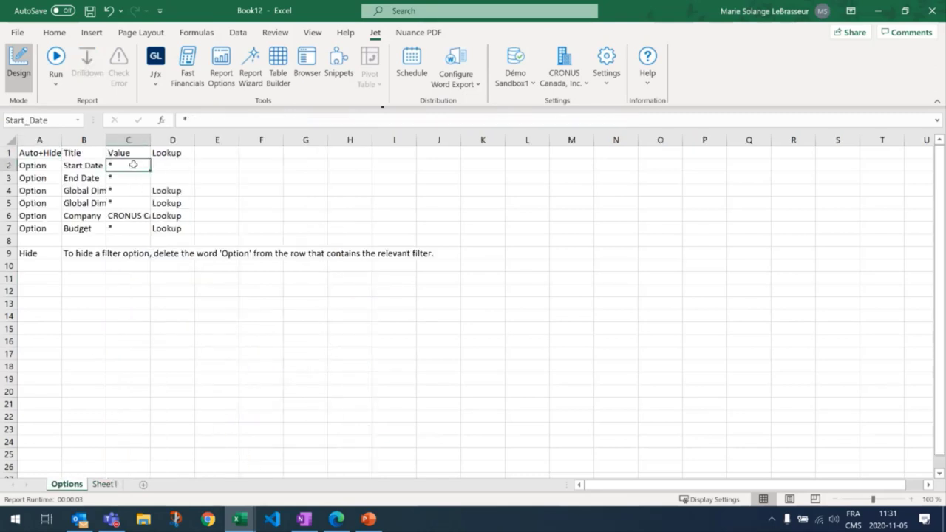
{"action": "type", "text": "2020-0"}
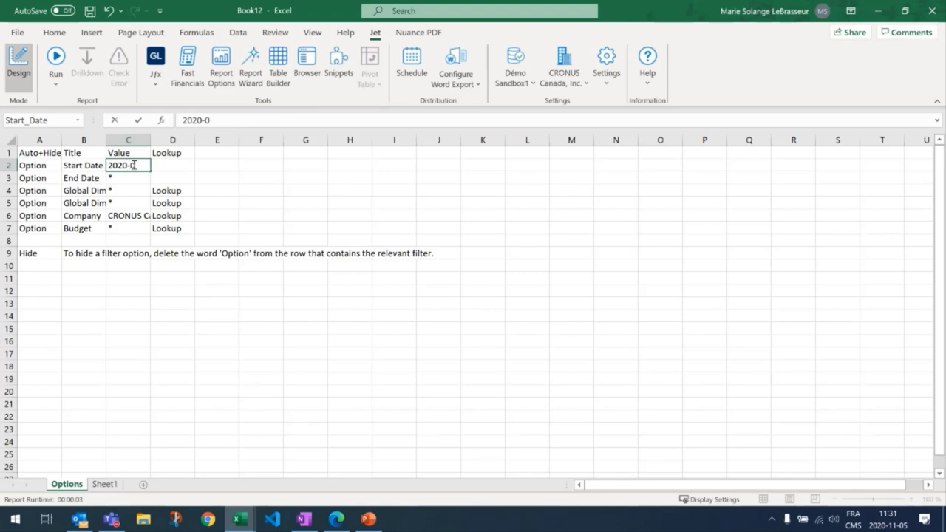
{"action": "type", "text": "1-01"}
{"action": "left_click", "coordinate": [134, 180]}
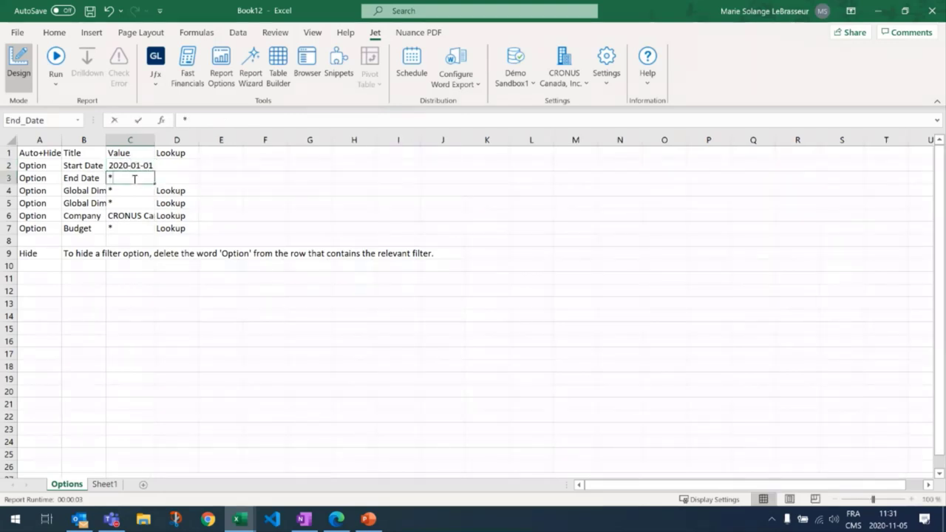
{"action": "type", "text": "2020-12-"}
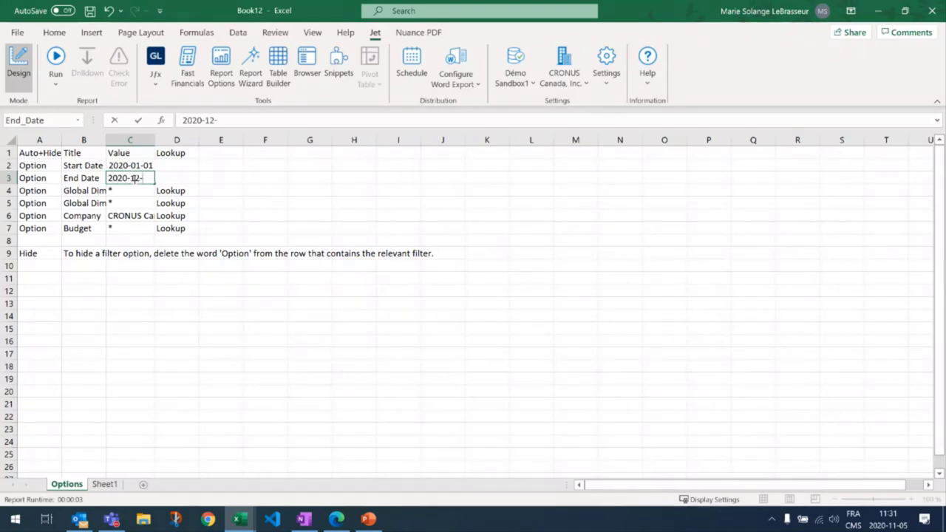
{"action": "type", "text": "31"}
{"action": "left_click", "coordinate": [170, 180]}
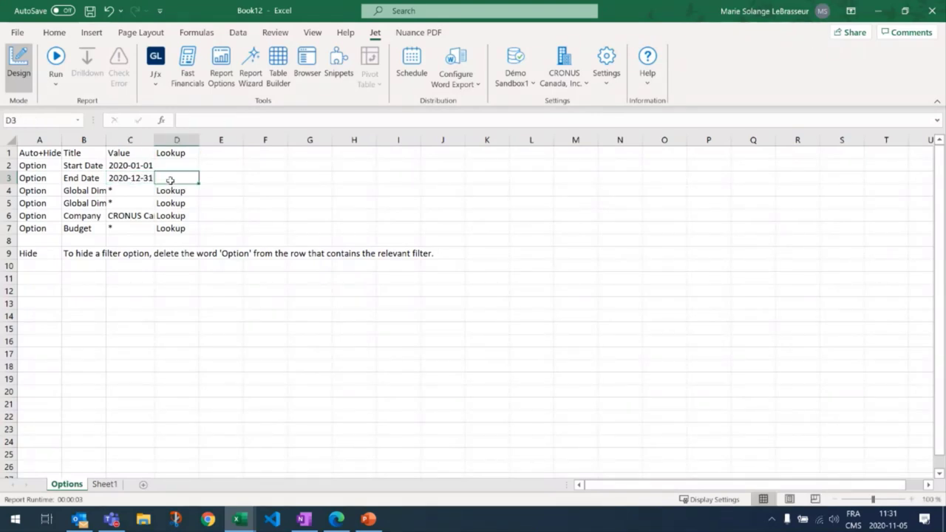
{"action": "left_click", "coordinate": [104, 484]}
- Re-enter the NP Eval Start Date and End Date formulas in E6 and E7
{"action": "left_click", "coordinate": [316, 216]}
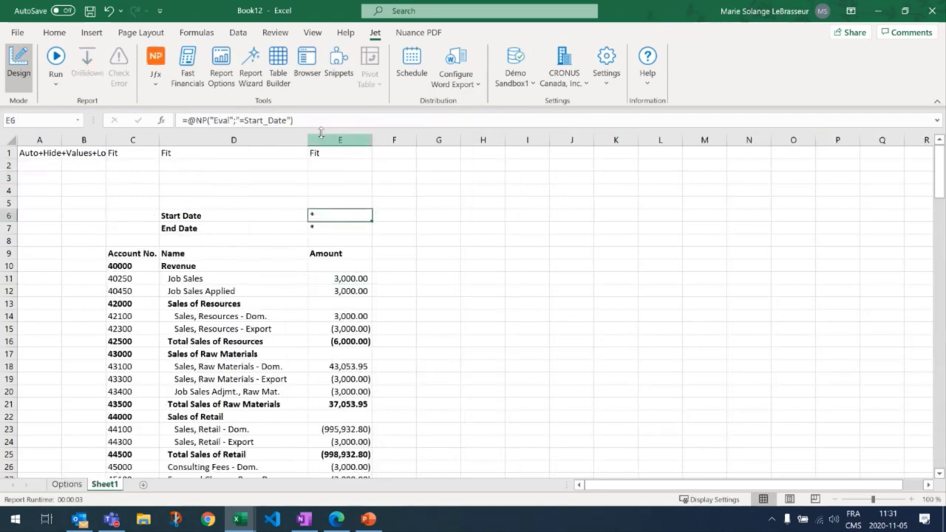
{"action": "left_click", "coordinate": [317, 124]}
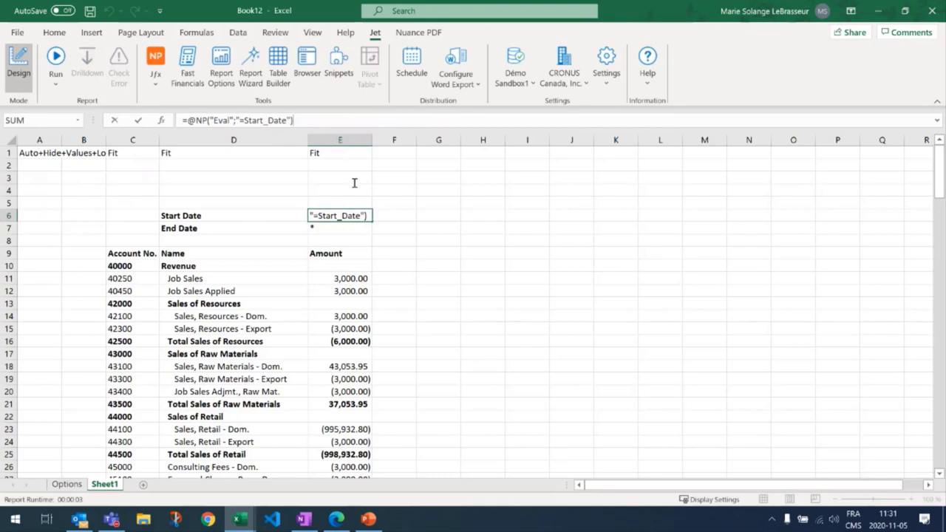
{"action": "key", "text": "Return"}
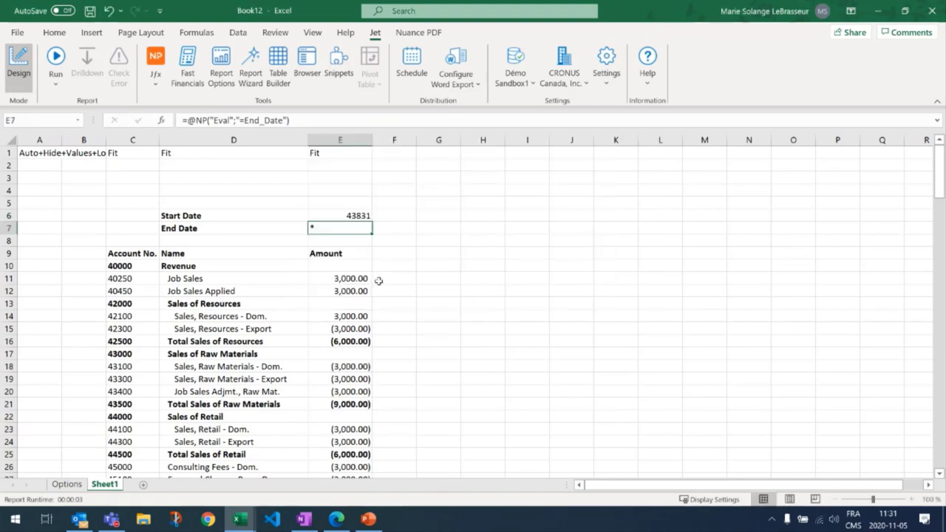
{"action": "left_click_drag", "start_coordinate": [349, 214], "coordinate": [347, 226]}
{"action": "left_click", "coordinate": [332, 228]}
{"action": "left_click", "coordinate": [312, 121]}
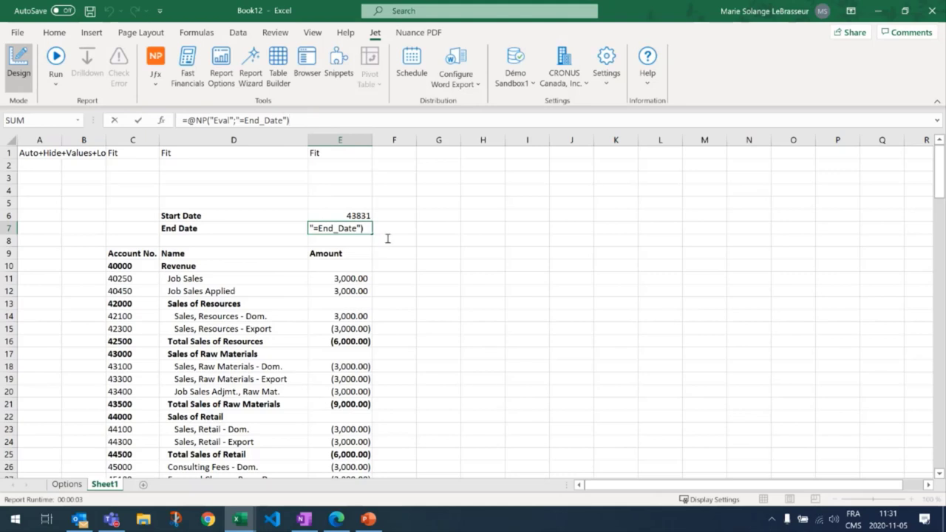
{"action": "key", "text": "Return"}
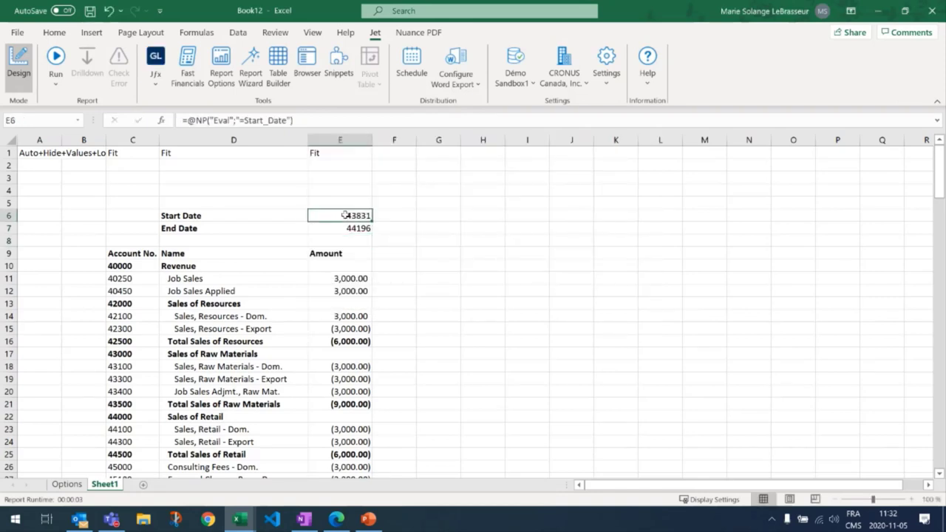
- Format E6:E7 as Short Date so they read 2020-01-01 and 2020-12-31
{"action": "left_click_drag", "start_coordinate": [345, 216], "coordinate": [346, 225]}
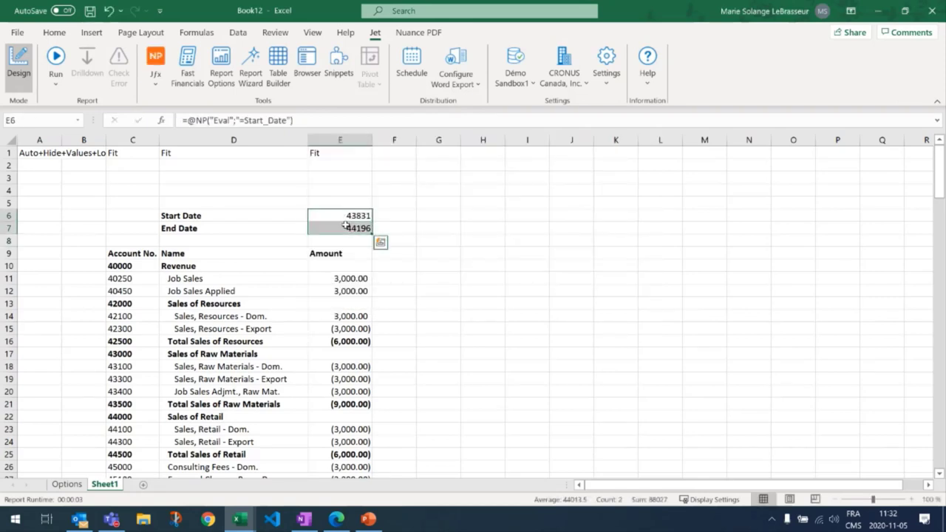
{"action": "left_click", "coordinate": [54, 32]}
{"action": "left_click", "coordinate": [474, 57]}
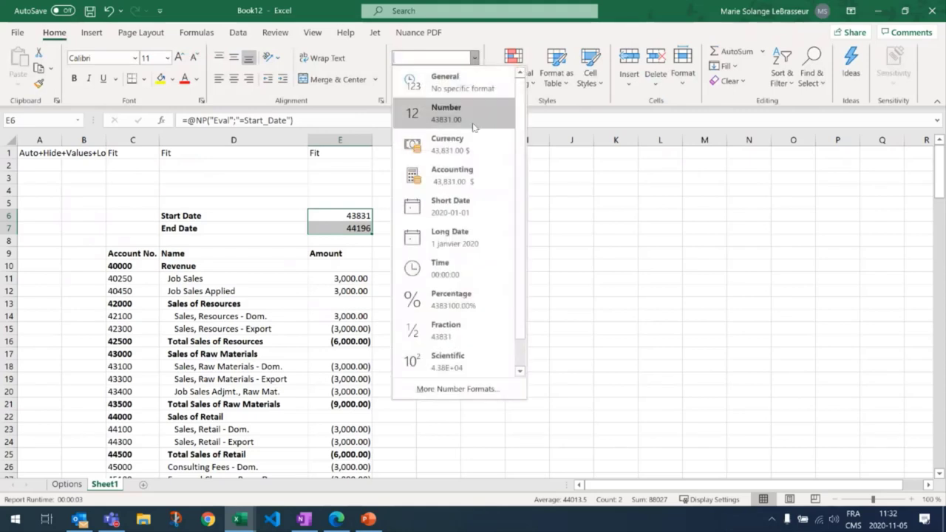
{"action": "left_click", "coordinate": [462, 211]}
{"action": "left_click", "coordinate": [396, 216]}
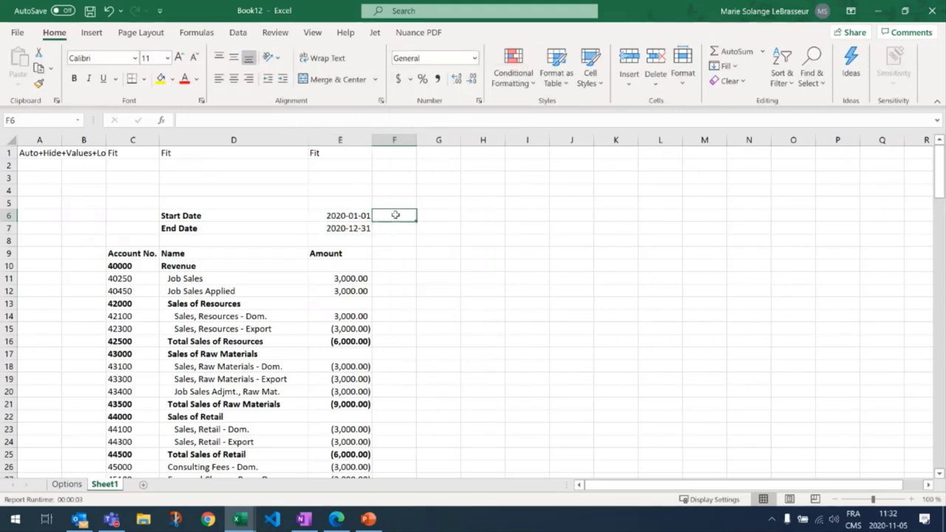
{"action": "left_click", "coordinate": [396, 253]}
- Type the month headers Jan, Fev and Mar across F9:H9
{"action": "type", "text": "J"}
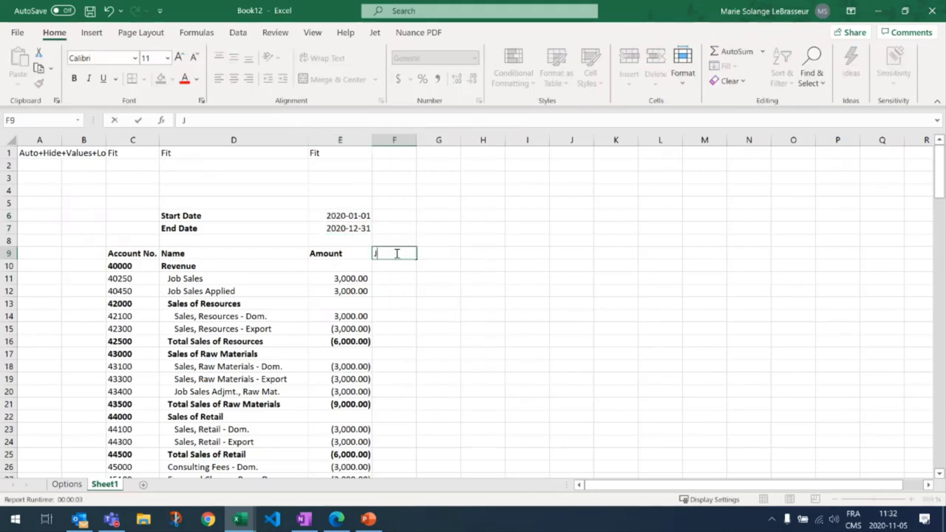
{"action": "type", "text": "an"}
{"action": "key", "text": "Tab"}
{"action": "type", "text": "Fev"}
{"action": "key", "text": "Tab"}
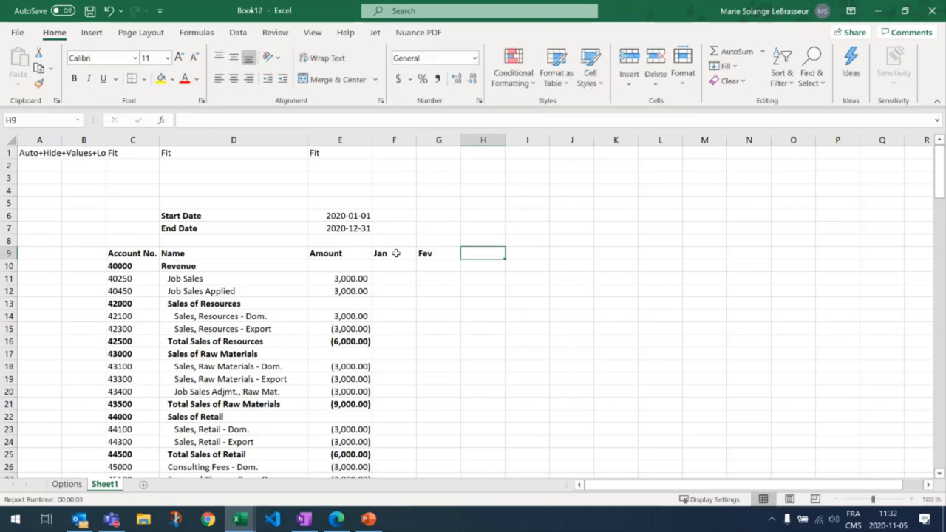
{"action": "type", "text": "MAr"}
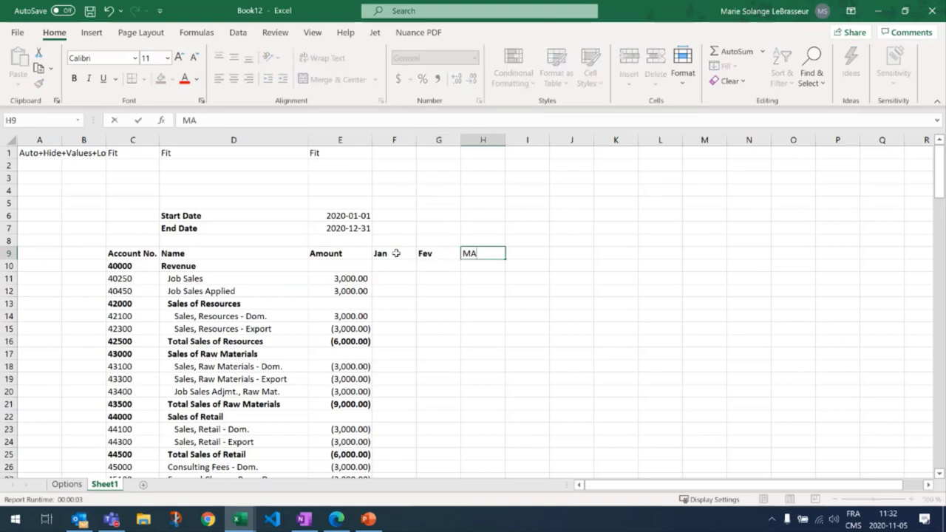
{"action": "key", "text": "BackSpace"}
{"action": "type", "text": "ar"}
- Enter =EDATE(E6;0) in F6 as the first month's start date
{"action": "left_click", "coordinate": [392, 218]}
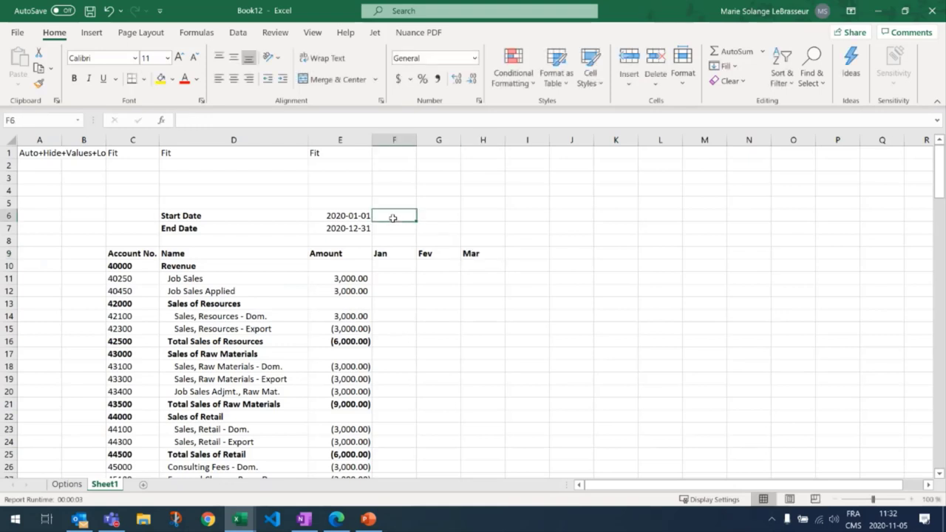
{"action": "type", "text": "="}
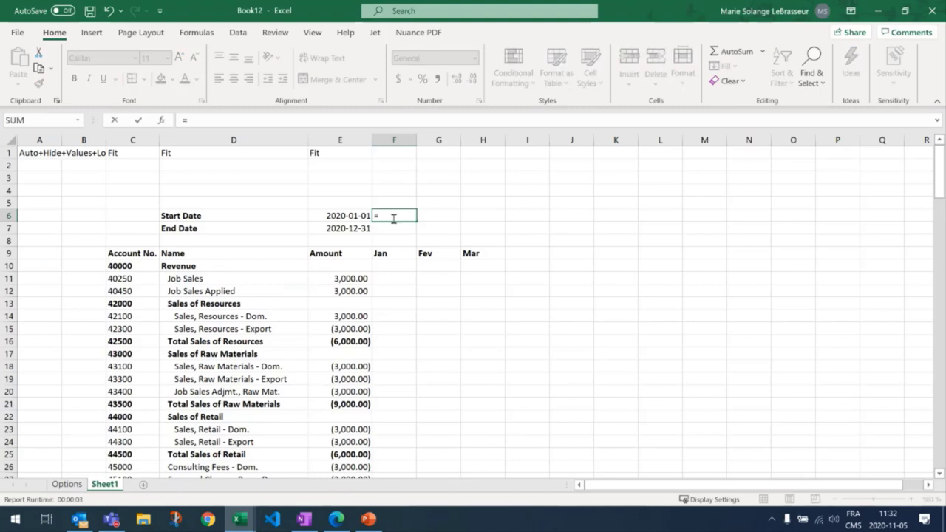
{"action": "type", "text": "e"}
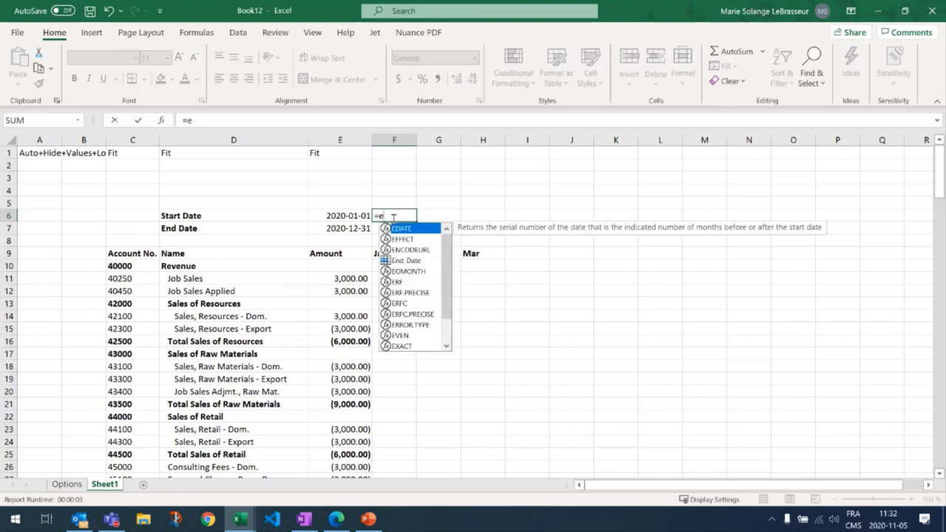
{"action": "type", "text": "date("}
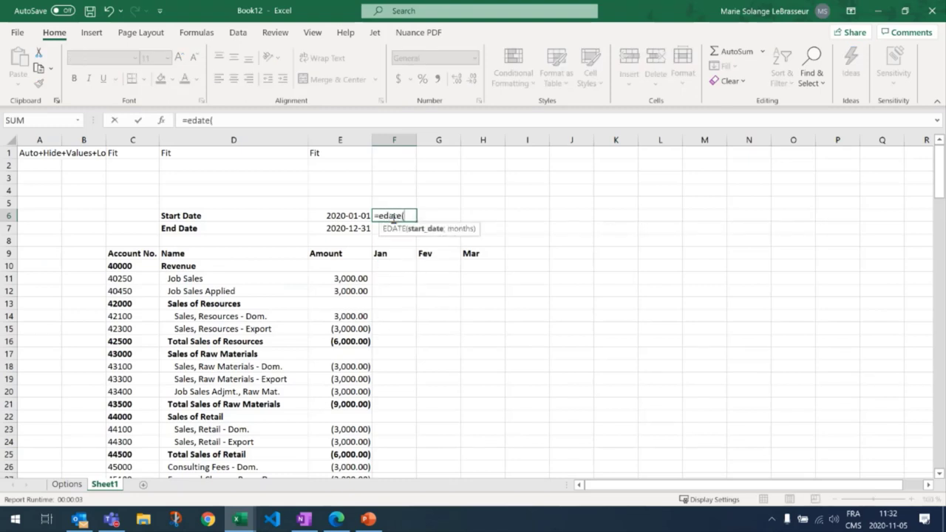
{"action": "left_click", "coordinate": [352, 216]}
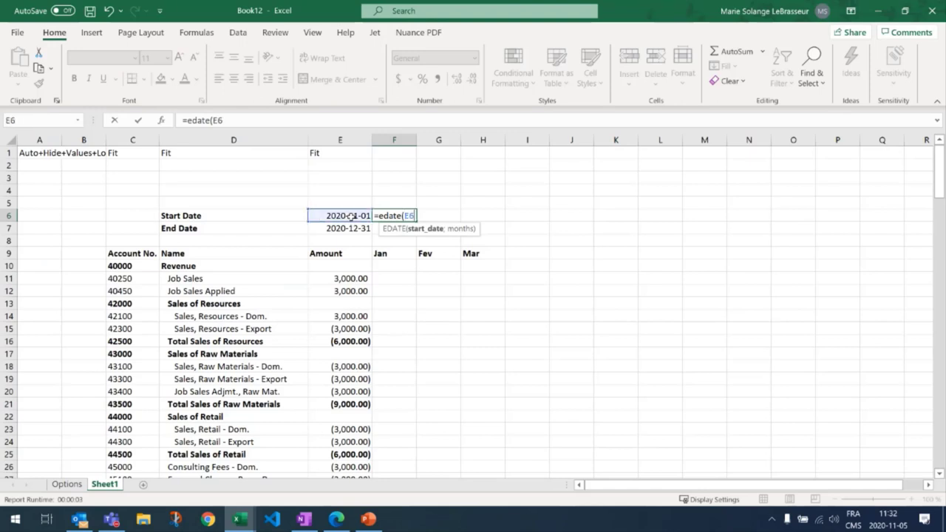
{"action": "type", "text": ";"}
{"action": "type", "text": "0"}
{"action": "type", "text": ")"}
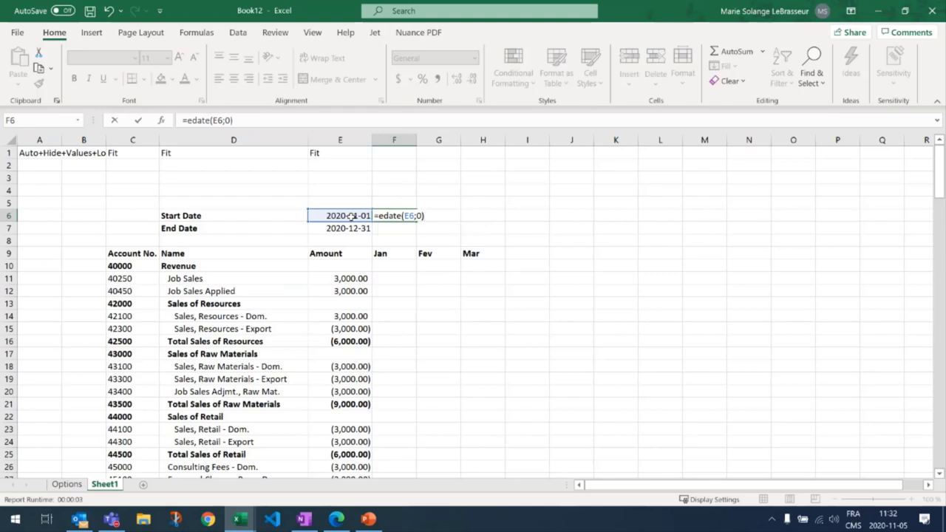
{"action": "key", "text": "Return"}
{"action": "key", "text": "Up"}
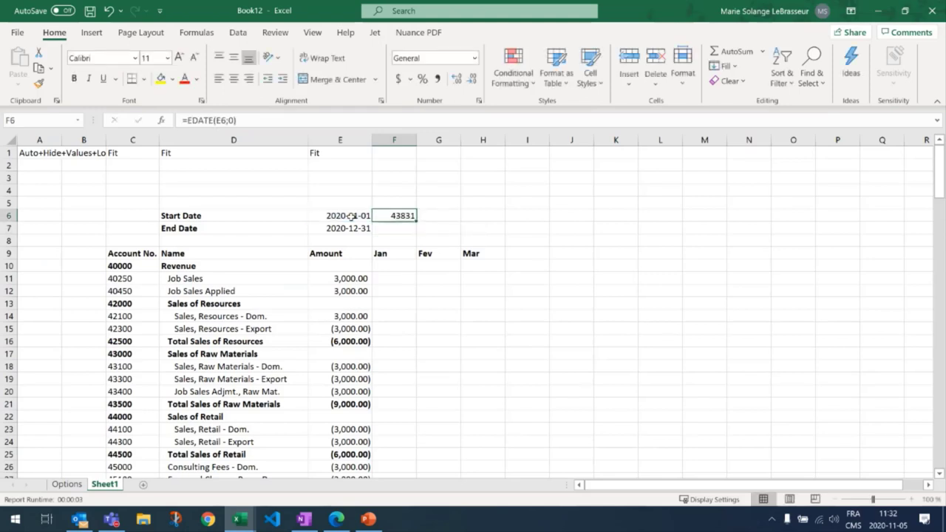
- Format F6:H7 as Short Date so F6 shows 2020-01-01
{"action": "left_click", "coordinate": [492, 229], "text": "shift"}
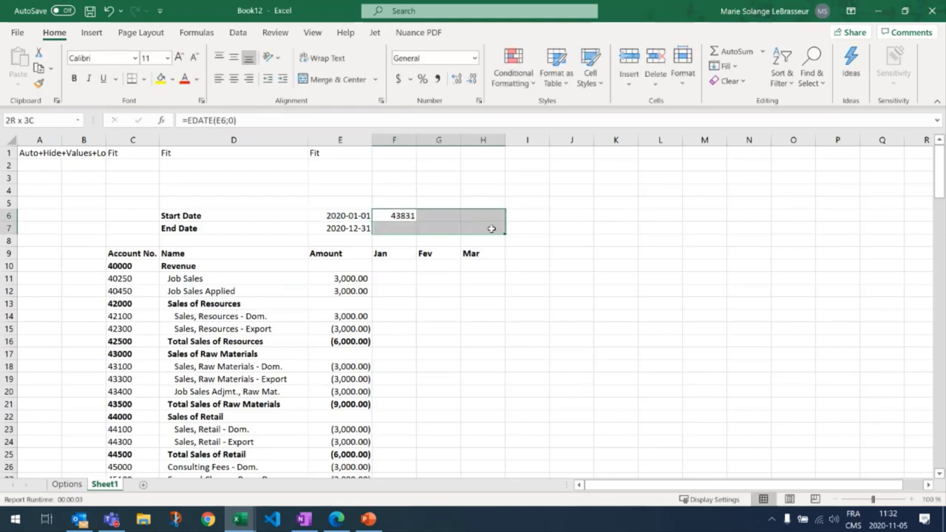
{"action": "left_click", "coordinate": [474, 58]}
{"action": "left_click", "coordinate": [447, 203]}
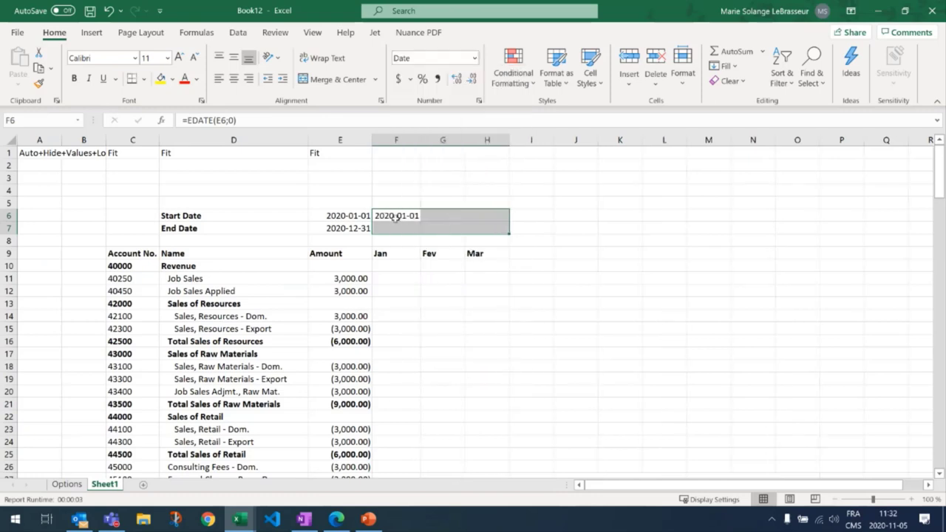
{"action": "left_click", "coordinate": [394, 215]}
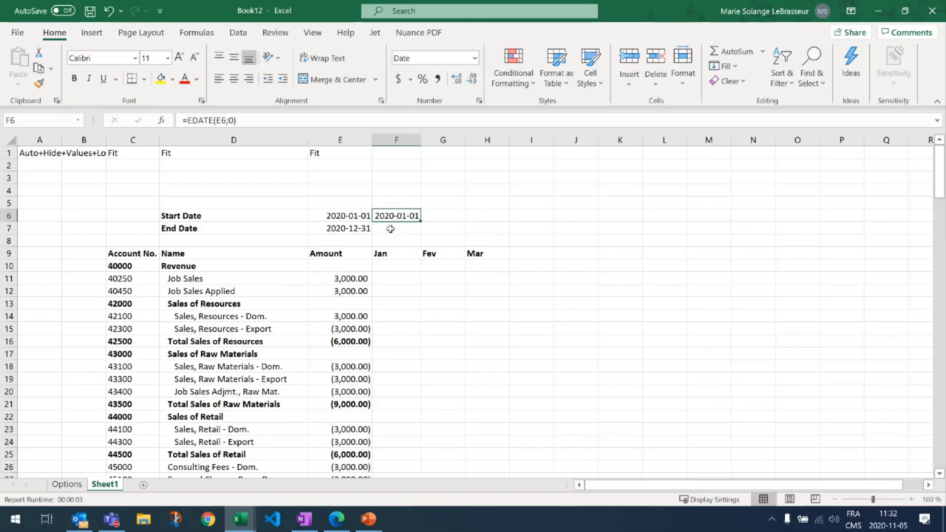
{"action": "left_click", "coordinate": [390, 229]}
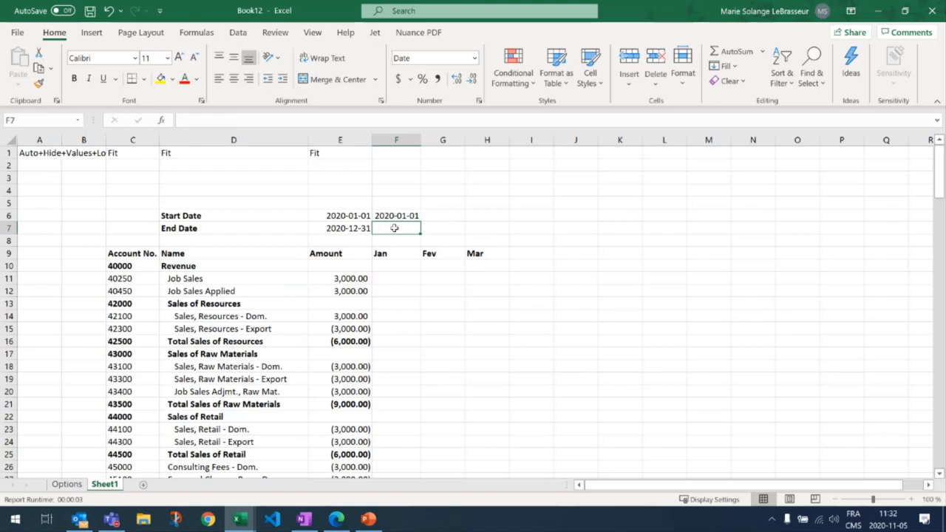
{"action": "left_click", "coordinate": [393, 215]}
{"action": "left_click", "coordinate": [394, 229]}
- Enter =EOMONTH(F6;0) in F7 as January's end date
{"action": "type", "text": "eom"}
{"action": "key", "text": "BackSpace"}
{"action": "key", "text": "BackSpace"}
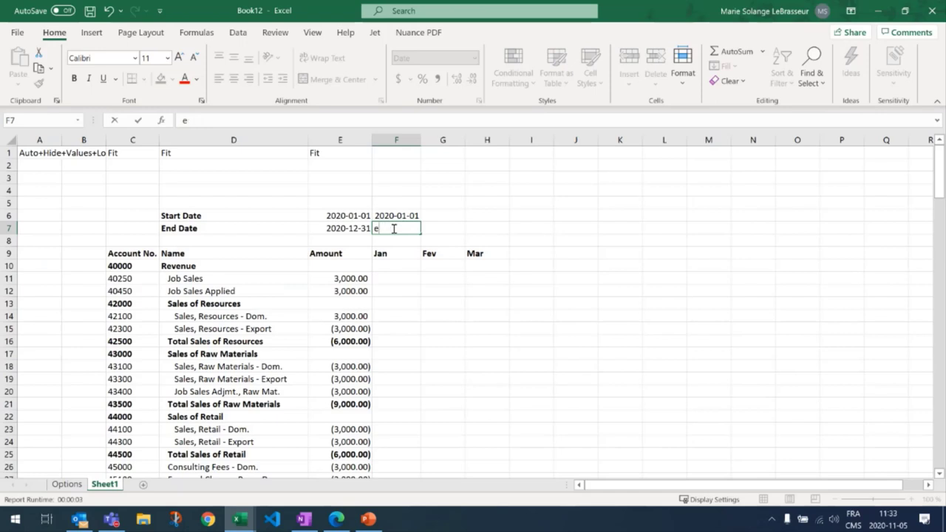
{"action": "type", "text": "omon"}
{"action": "key", "text": "BackSpace"}
{"action": "key", "text": "BackSpace"}
{"action": "key", "text": "BackSpace"}
{"action": "key", "text": "BackSpace"}
{"action": "type", "text": "=EO"}
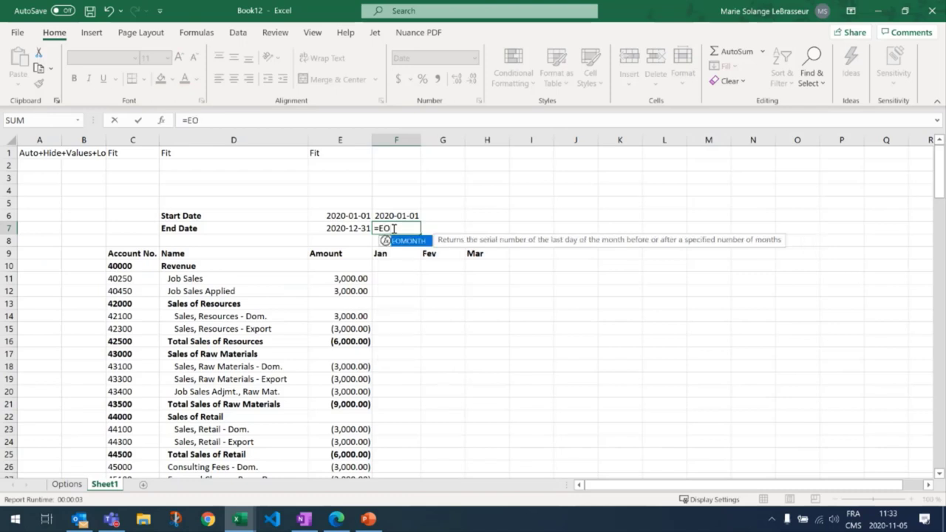
{"action": "double_click", "coordinate": [409, 242]}
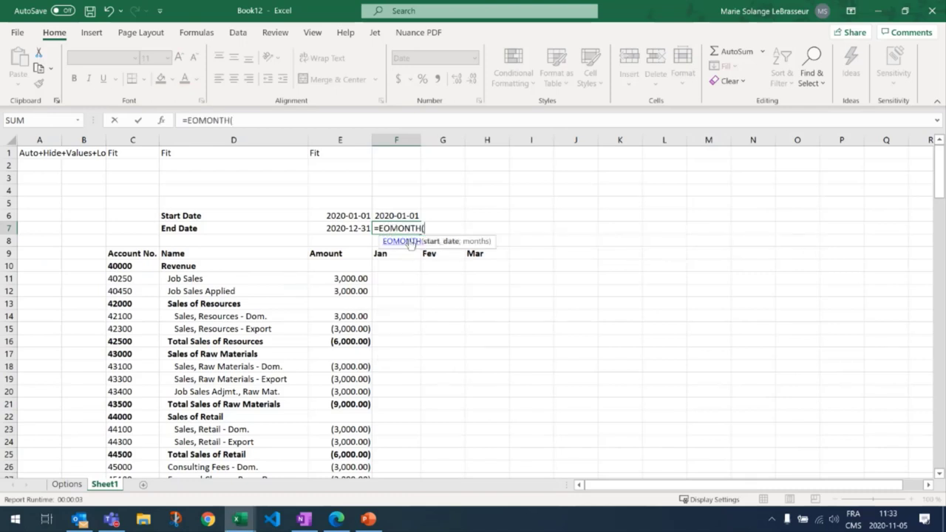
{"action": "left_click", "coordinate": [403, 215]}
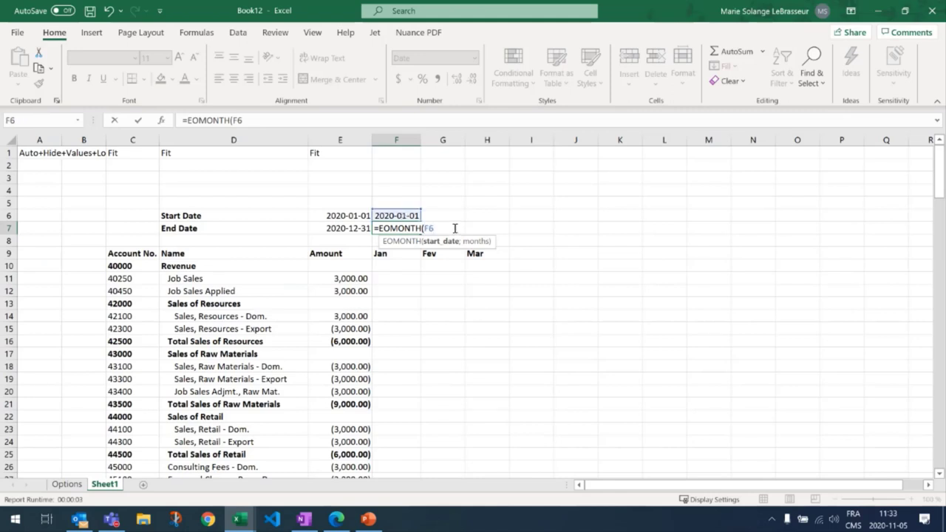
{"action": "type", "text": ";0)"}
{"action": "key", "text": "Return"}
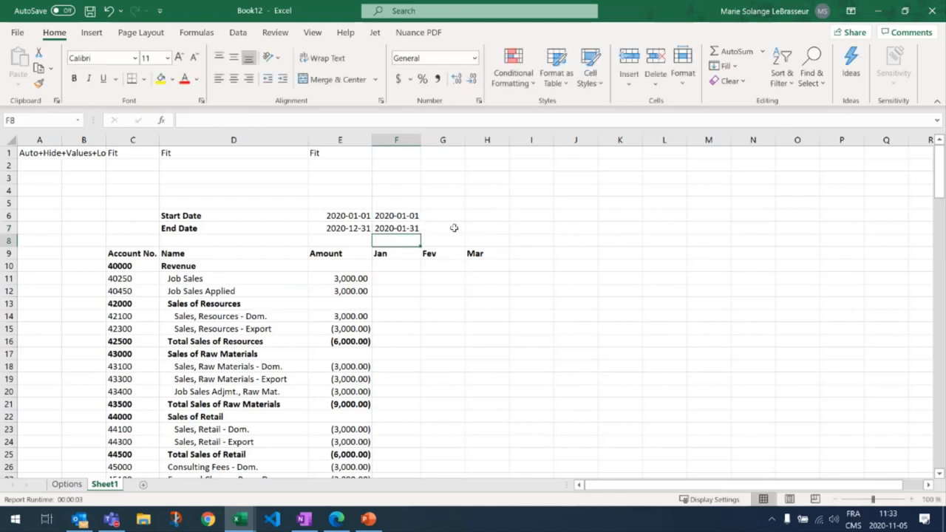
- Anchor F6's formula to $E$6 and F7's reference to row 6
{"action": "left_click", "coordinate": [404, 216]}
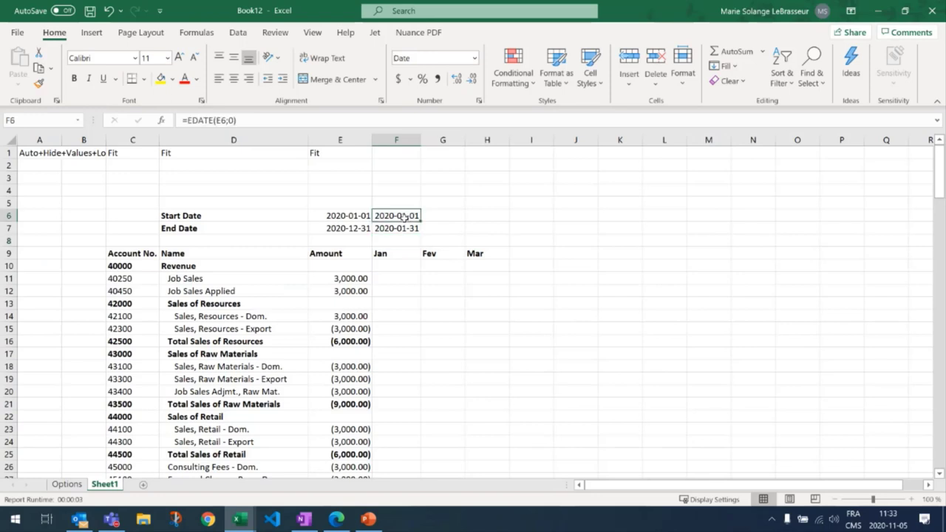
{"action": "left_click", "coordinate": [235, 120]}
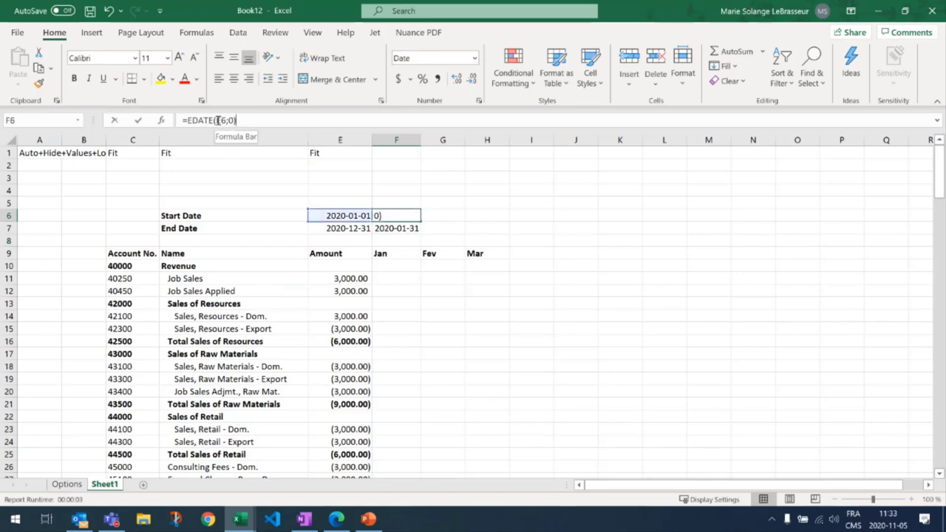
{"action": "type", "text": "$E"}
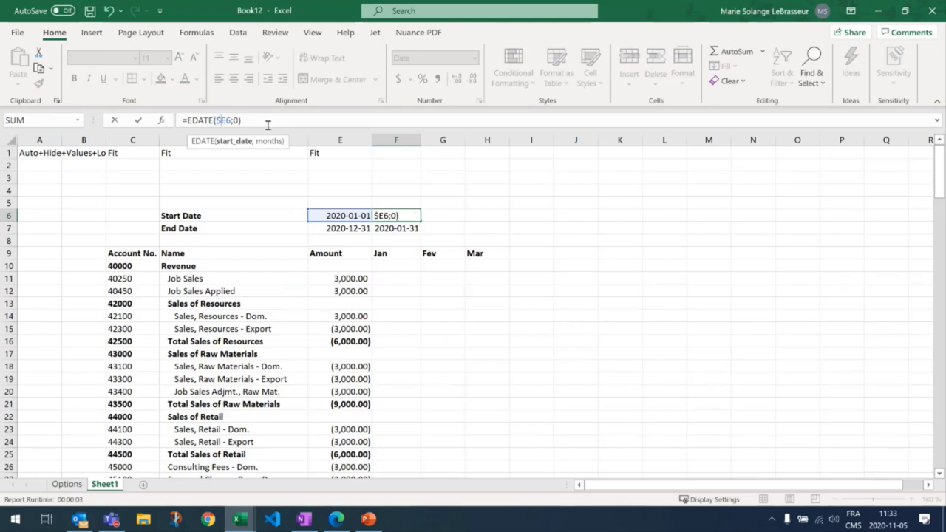
{"action": "type", "text": "$"}
{"action": "key", "text": "Return"}
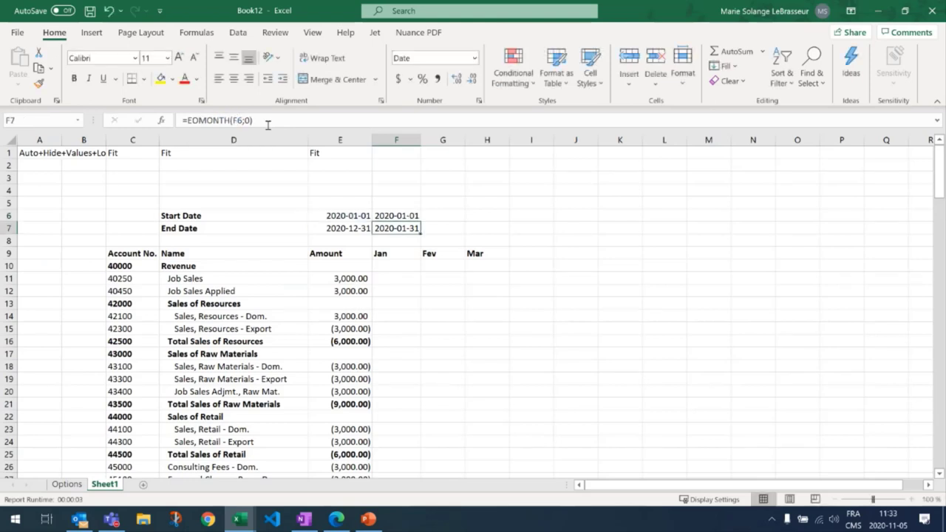
{"action": "left_click", "coordinate": [237, 121]}
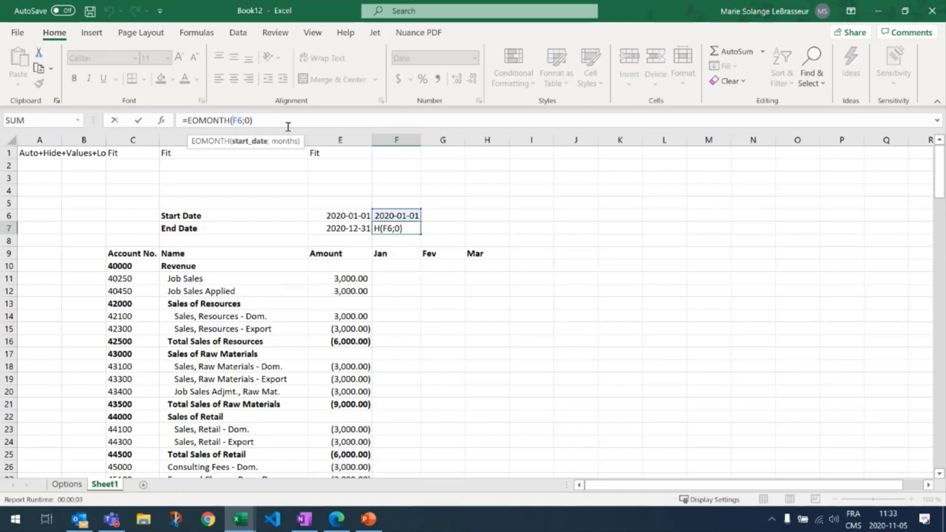
{"action": "type", "text": "$"}
{"action": "key", "text": "BackSpace"}
{"action": "type", "text": "$"}
{"action": "key", "text": "Return"}
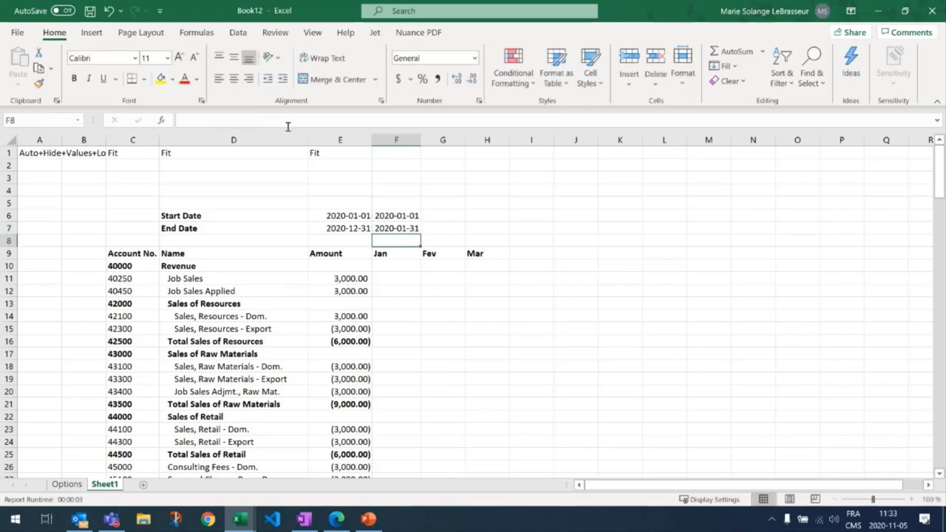
- Copy the January date formulas F6:F7 into column G and autofit it
{"action": "left_click", "coordinate": [400, 222]}
{"action": "left_click_drag", "start_coordinate": [400, 221], "coordinate": [400, 226]}
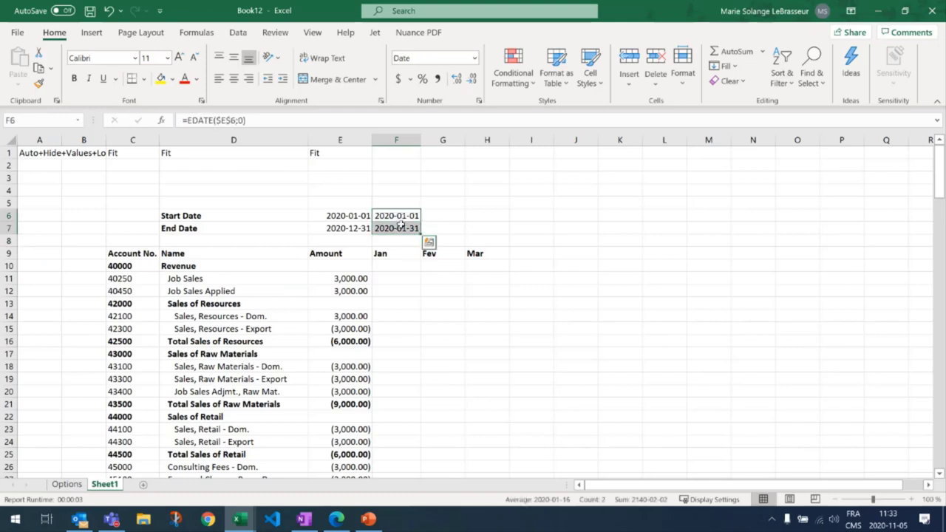
{"action": "key", "text": "ctrl+c"}
{"action": "left_click", "coordinate": [436, 215]}
{"action": "key", "text": "ctrl+v"}
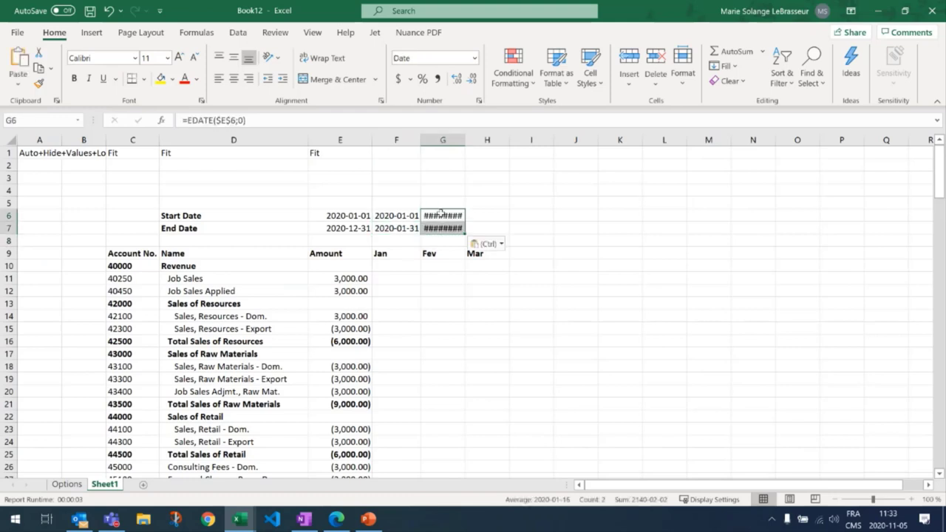
{"action": "double_click", "coordinate": [465, 140]}
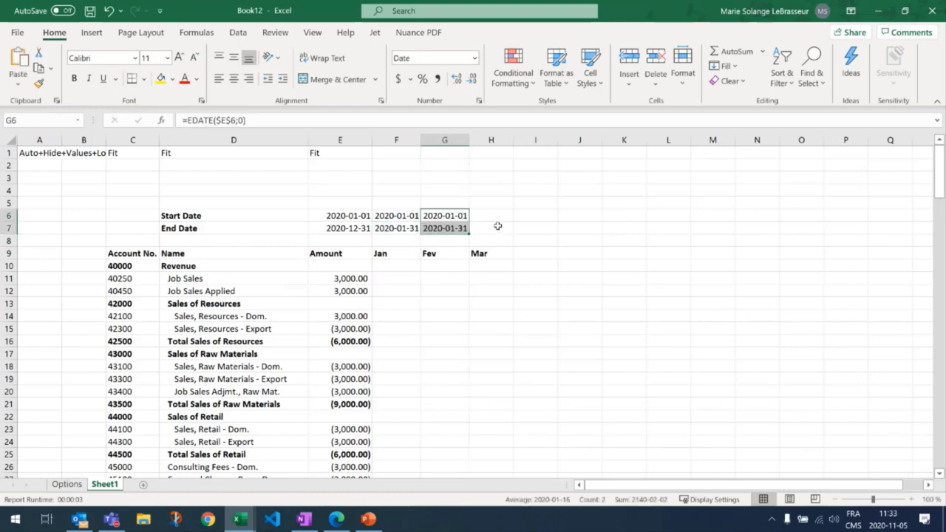
- Change February's EDATE month offset from 0 to 1
{"action": "left_click", "coordinate": [240, 120]}
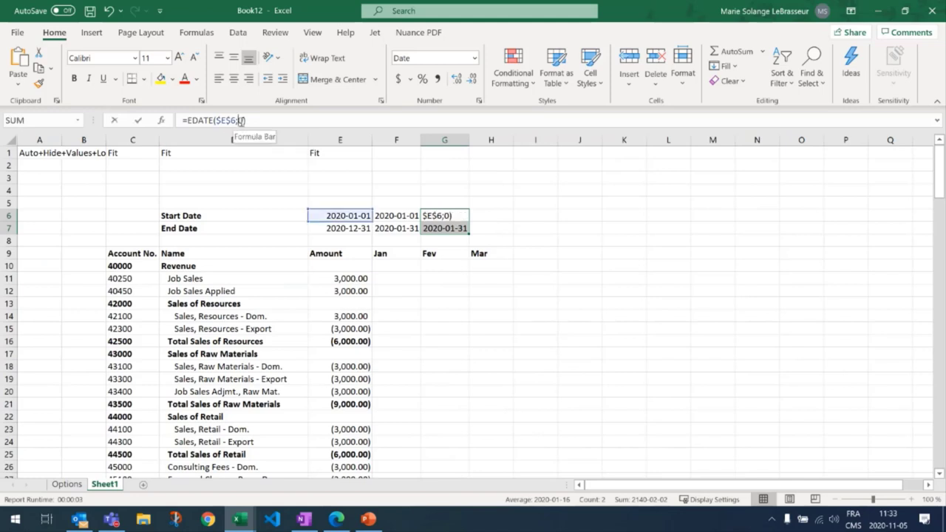
{"action": "key", "text": "Escape"}
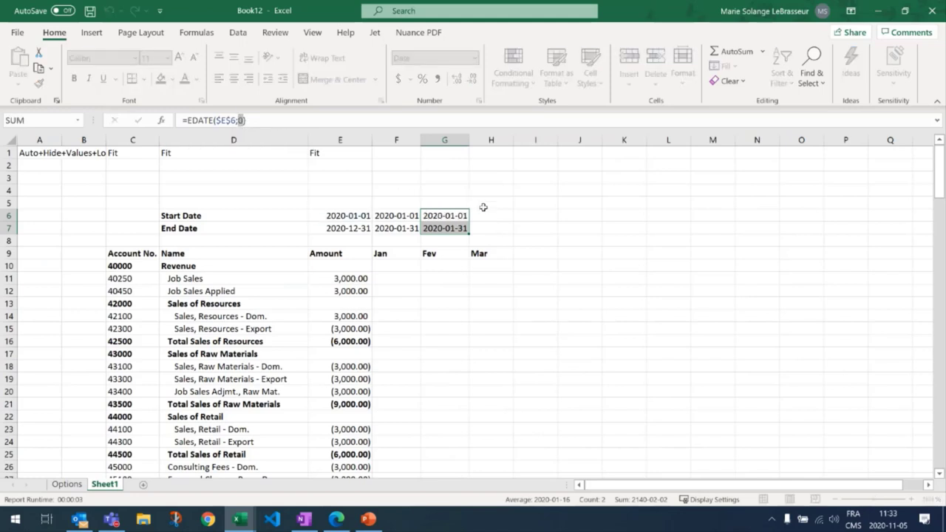
{"action": "left_click", "coordinate": [440, 215]}
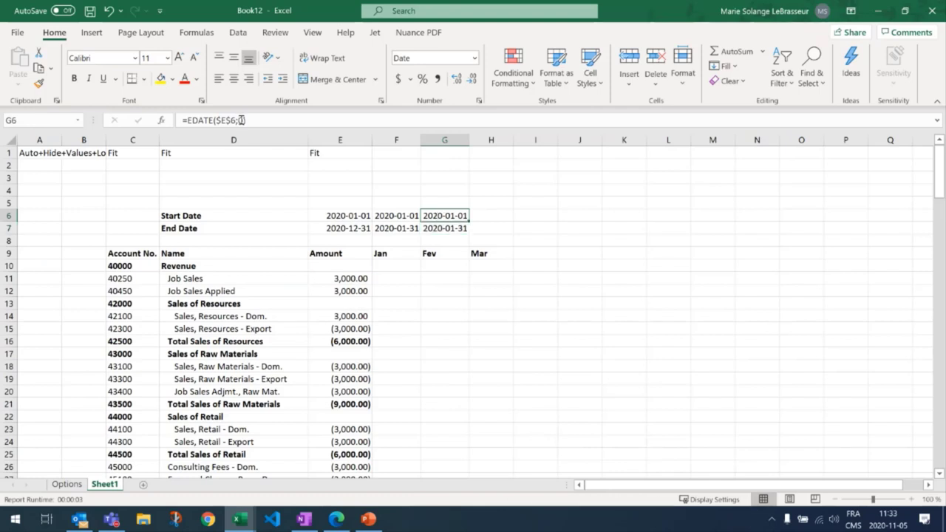
{"action": "left_click", "coordinate": [243, 121]}
{"action": "key", "text": "BackSpace"}
{"action": "type", "text": "1"}
{"action": "key", "text": "Return"}
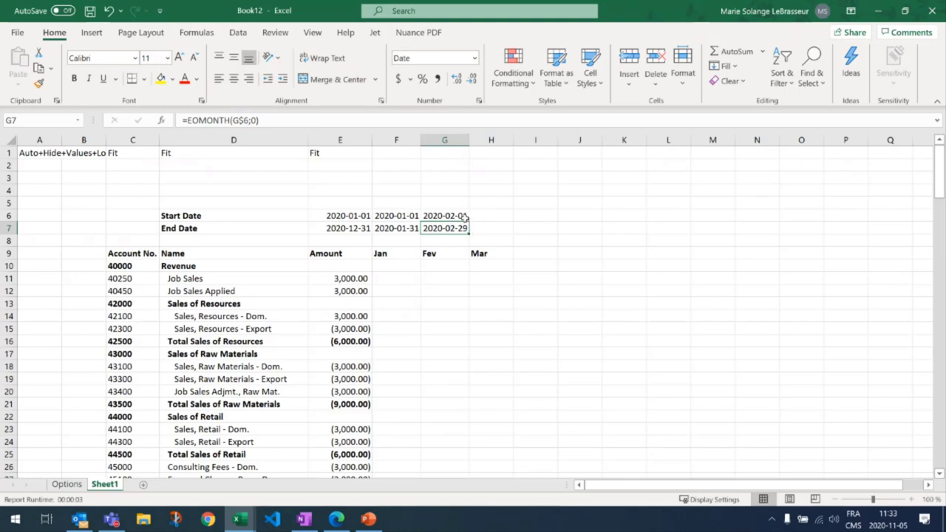
- Copy the dates into column H, autofit it, and set March's offset to 2
{"action": "left_click_drag", "start_coordinate": [456, 216], "coordinate": [457, 227]}
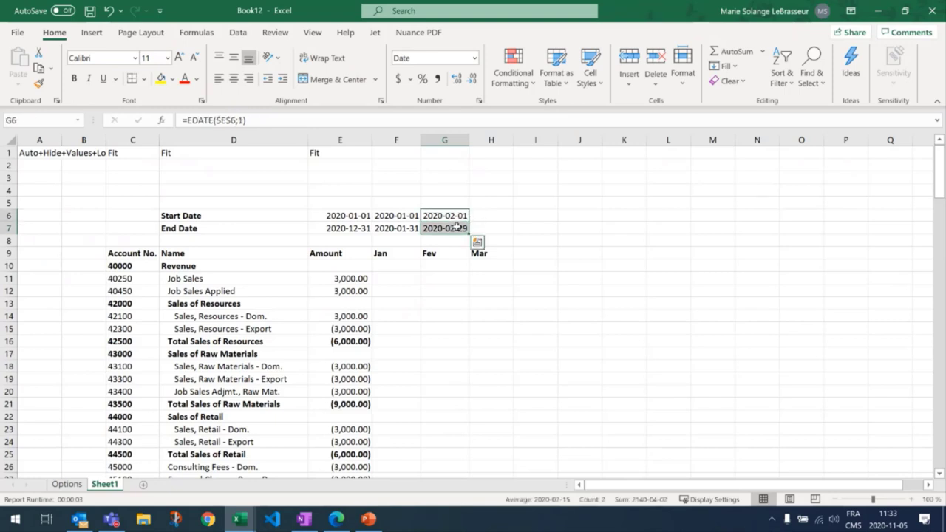
{"action": "key", "text": "ctrl+c"}
{"action": "left_click", "coordinate": [485, 215]}
{"action": "key", "text": "ctrl+v"}
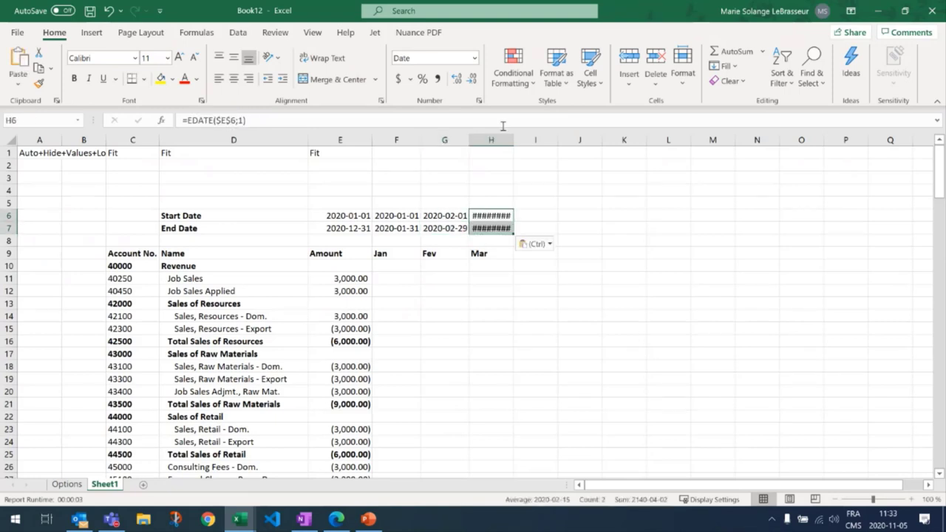
{"action": "double_click", "coordinate": [514, 141]}
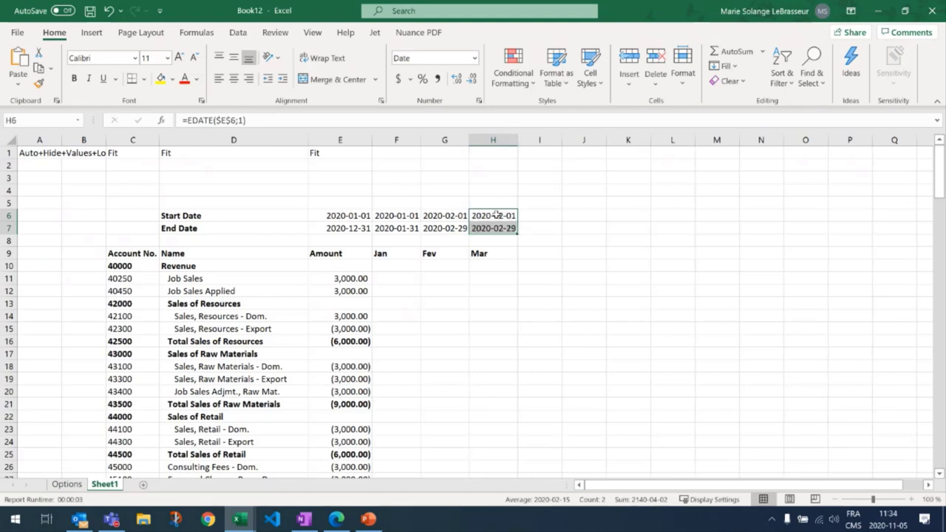
{"action": "left_click", "coordinate": [244, 120]}
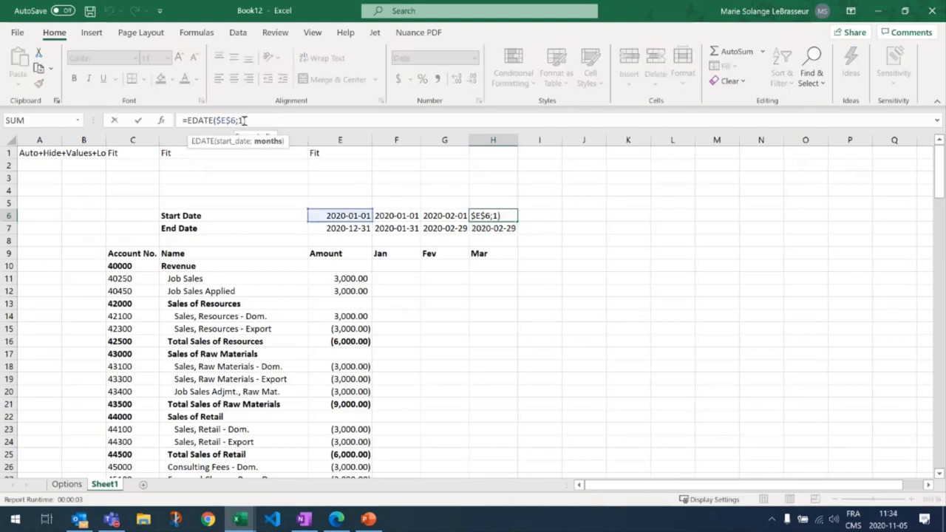
{"action": "key", "text": "BackSpace"}
{"action": "type", "text": "2"}
{"action": "key", "text": "Return"}
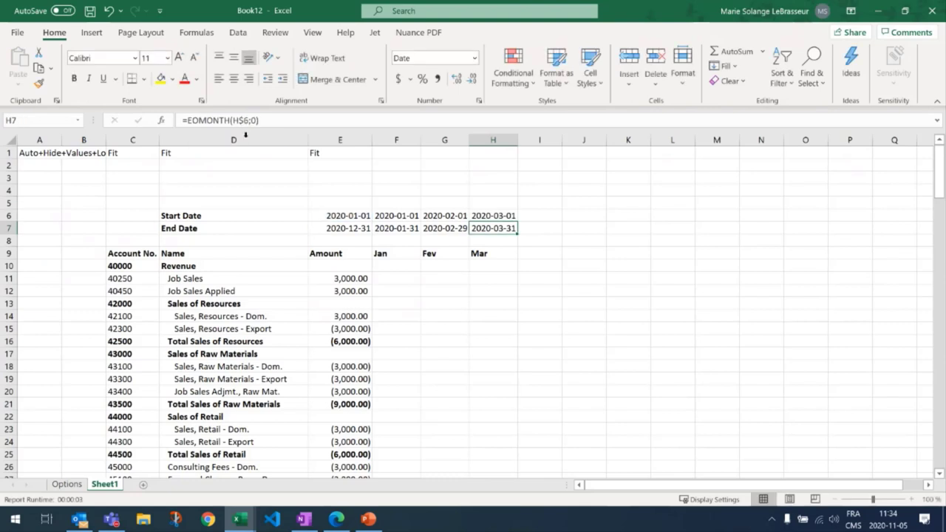
{"action": "left_click", "coordinate": [337, 214]}
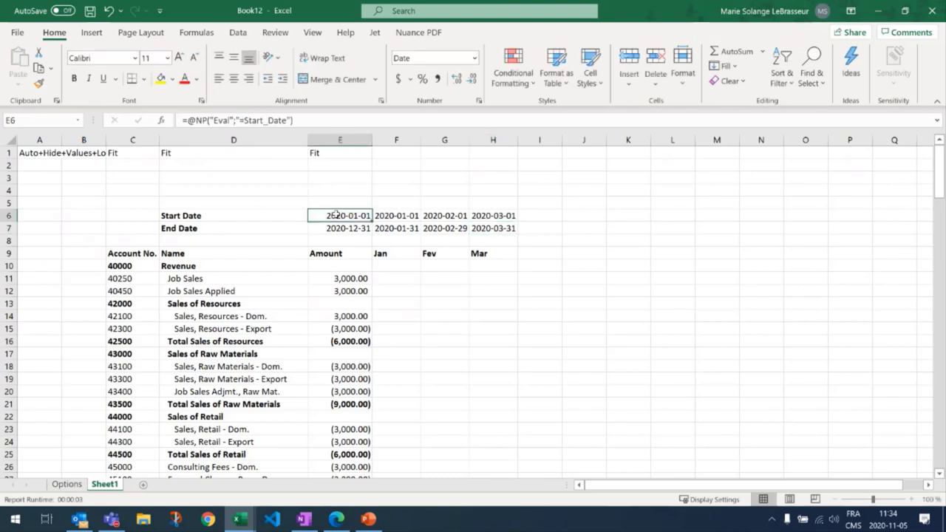
- Replace Amount_Start_Date in F11's GL formula with $F$6
{"action": "left_click", "coordinate": [358, 279]}
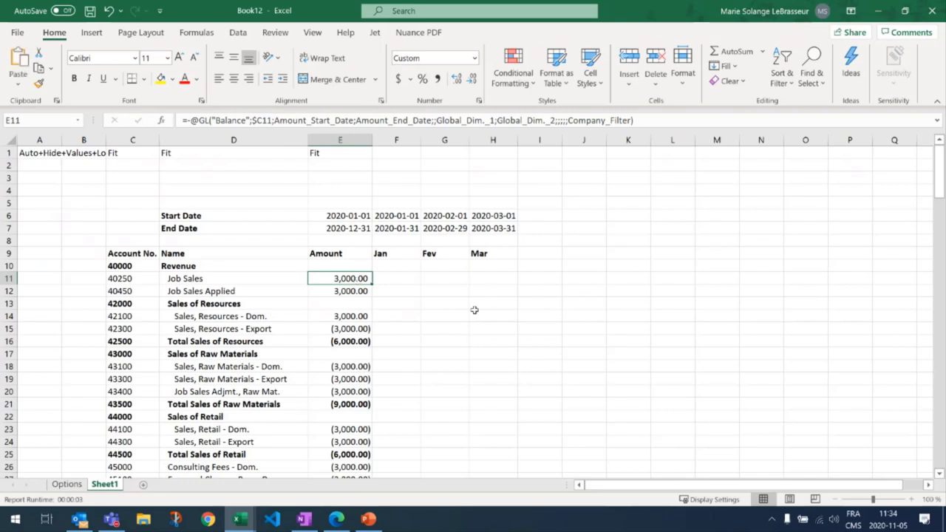
{"action": "left_click_drag", "start_coordinate": [395, 277], "coordinate": [473, 278]}
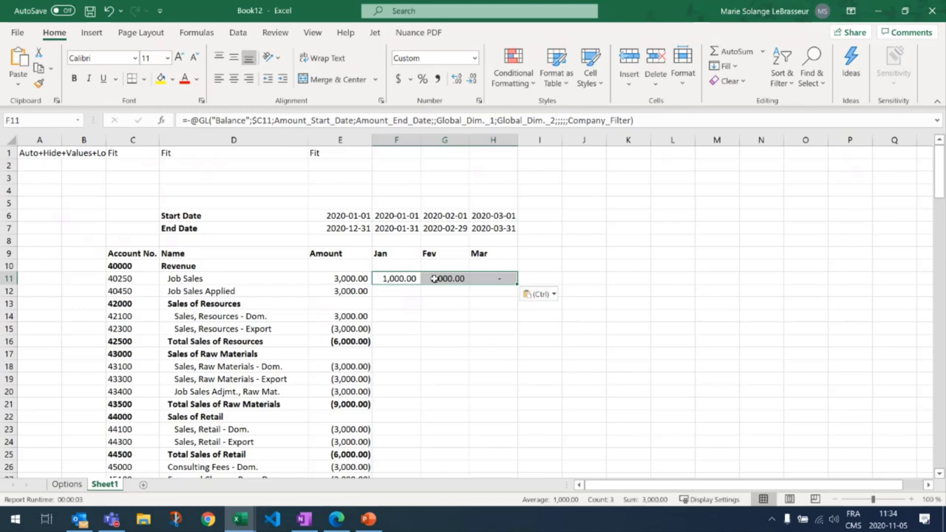
{"action": "left_click", "coordinate": [397, 279]}
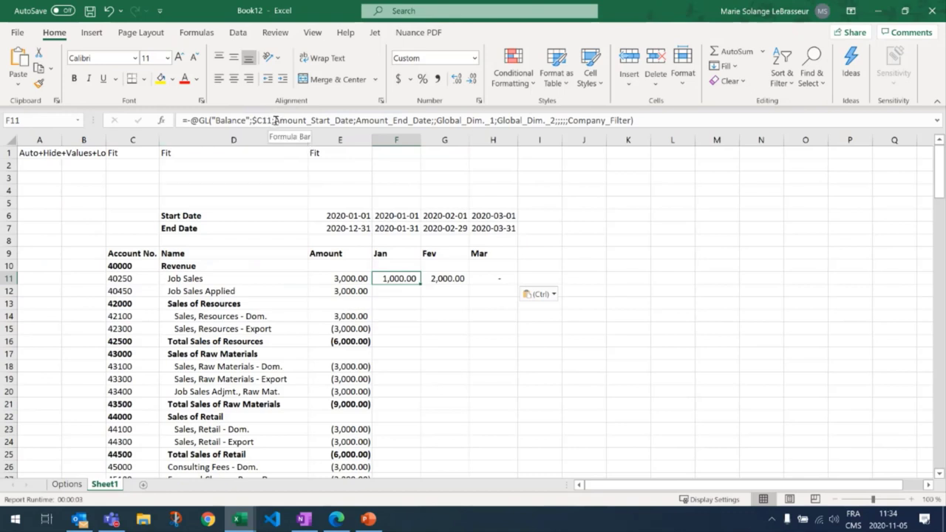
{"action": "left_click_drag", "start_coordinate": [274, 120], "coordinate": [353, 127]}
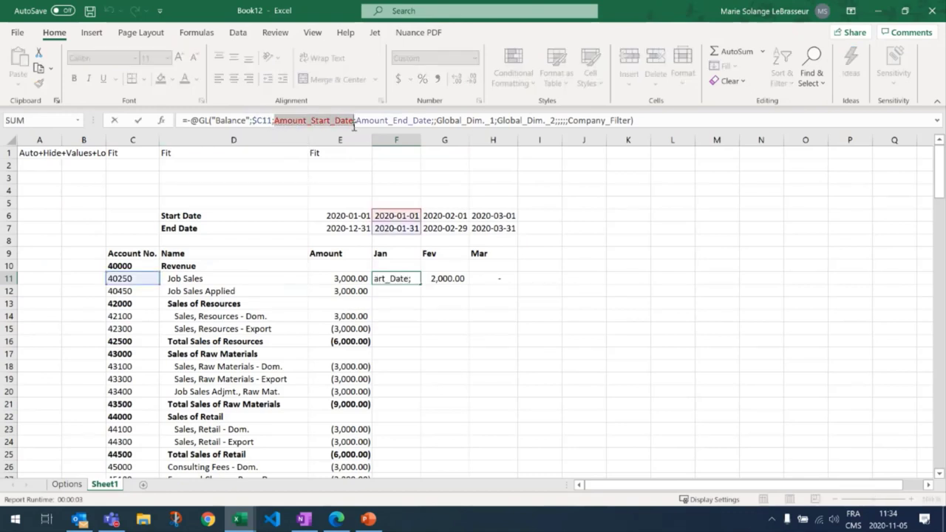
{"action": "type", "text": "$F"}
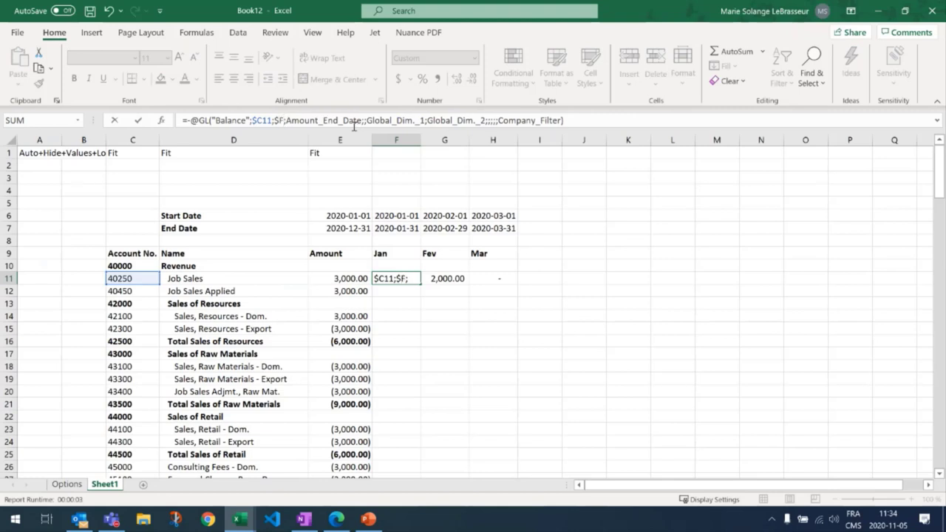
{"action": "type", "text": "$"}
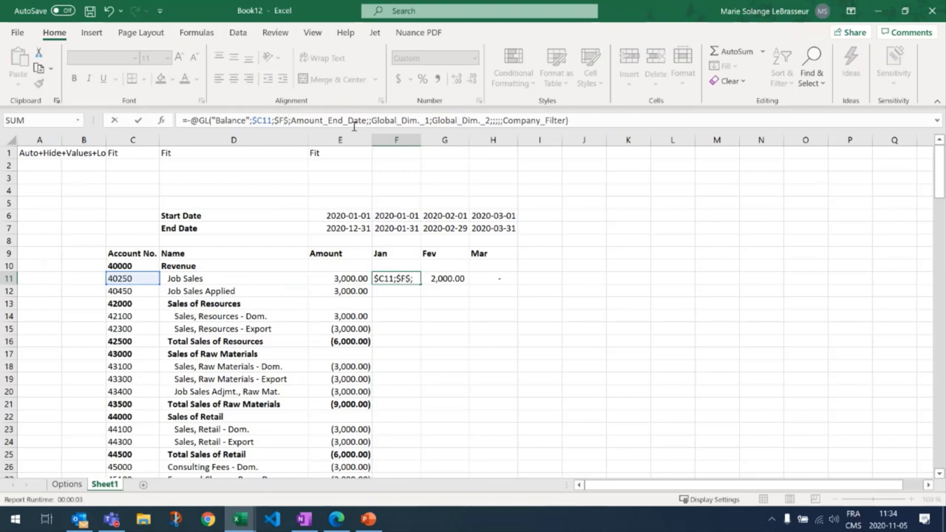
{"action": "type", "text": "7"}
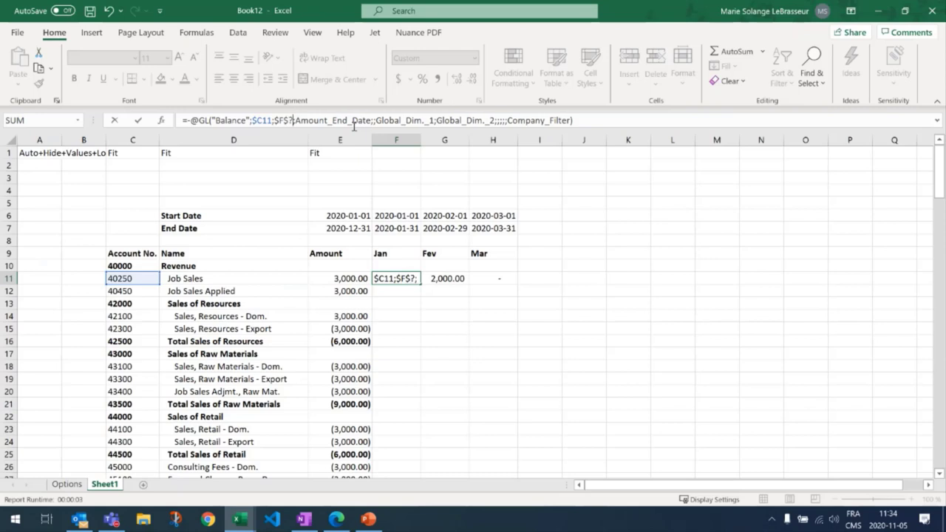
{"action": "key", "text": "BackSpace"}
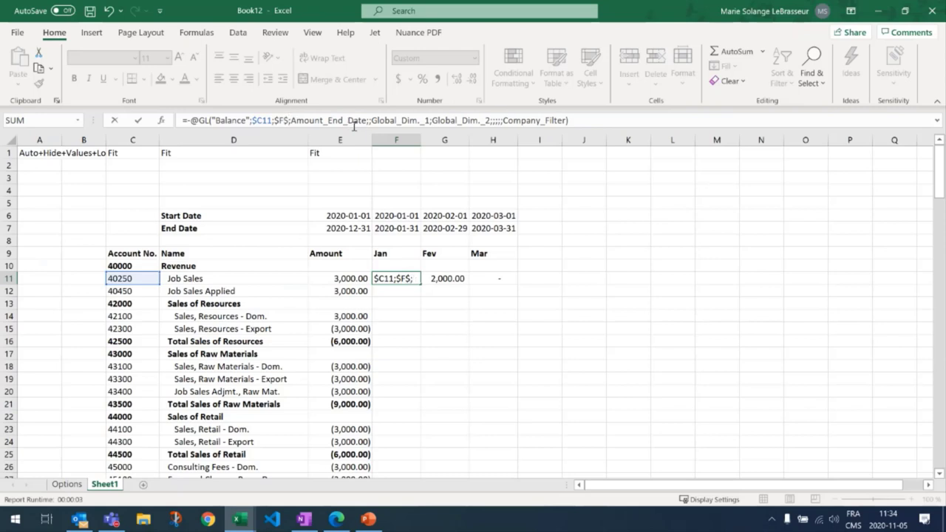
{"action": "type", "text": "6"}
{"action": "key", "text": "Return"}
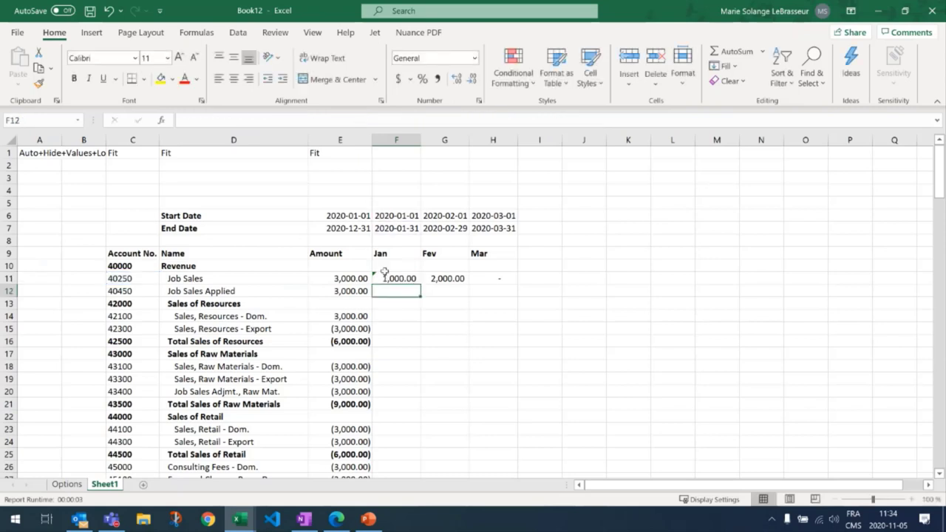
- Replace Amount_End_Date in F11's GL formula with $F$7, showing 1,000.00
{"action": "left_click", "coordinate": [391, 277]}
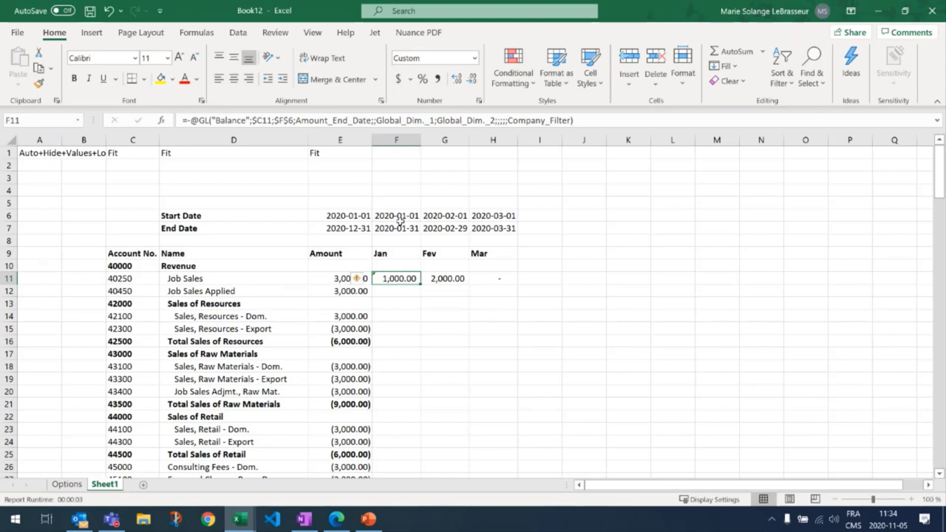
{"action": "left_click", "coordinate": [296, 121]}
{"action": "left_click_drag", "start_coordinate": [296, 121], "coordinate": [374, 120]}
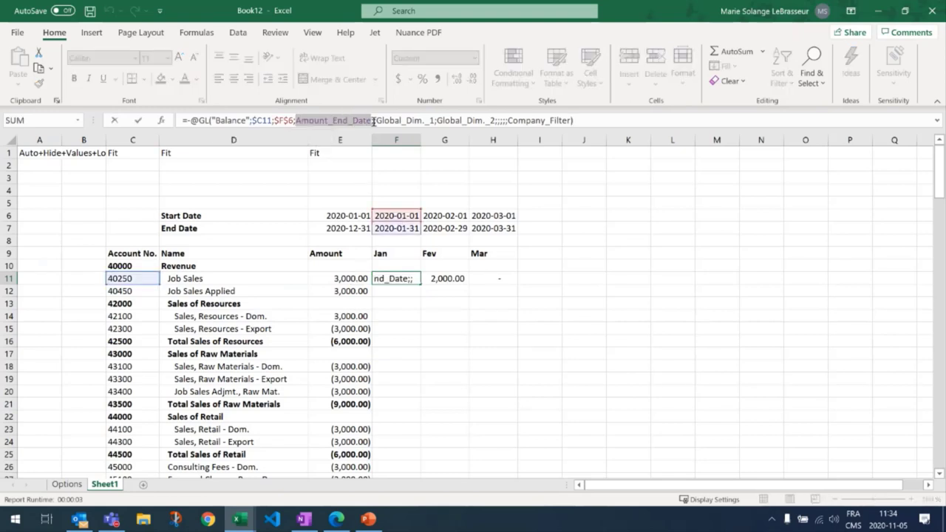
{"action": "type", "text": "$"}
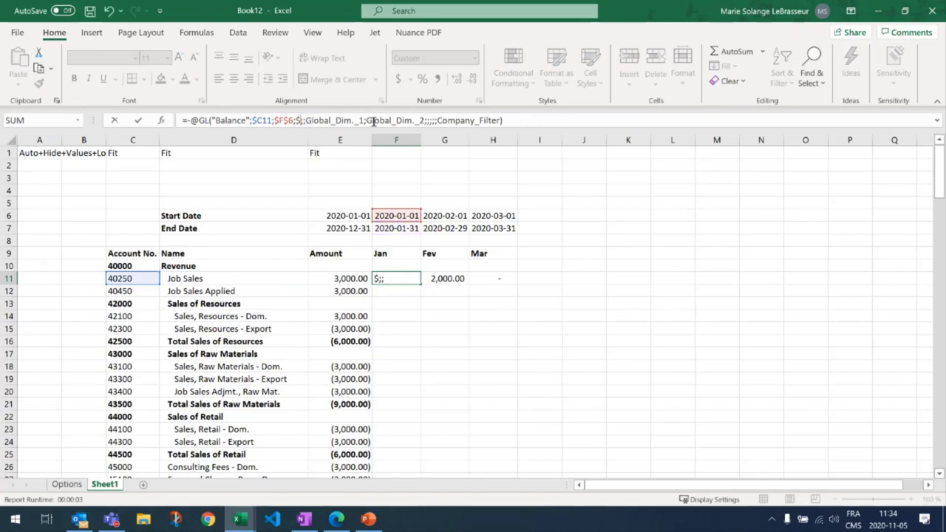
{"action": "type", "text": "F"}
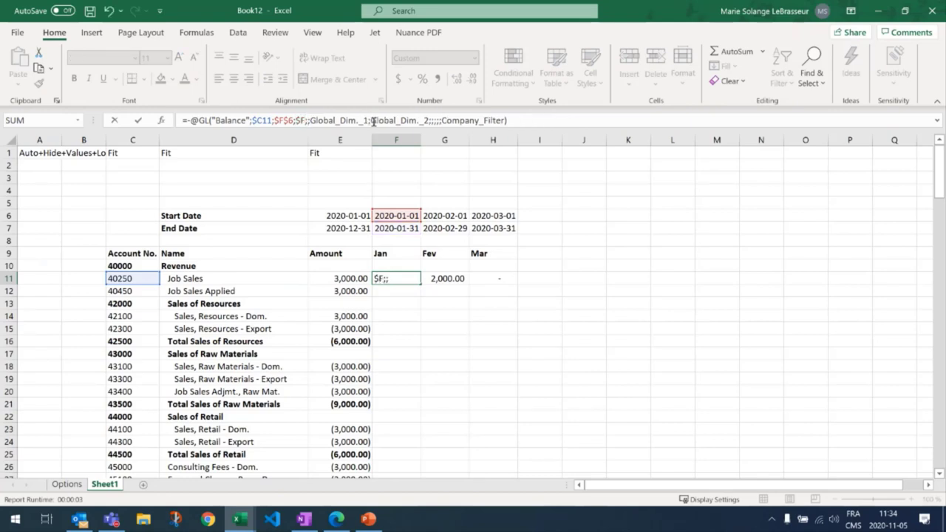
{"action": "type", "text": "$"}
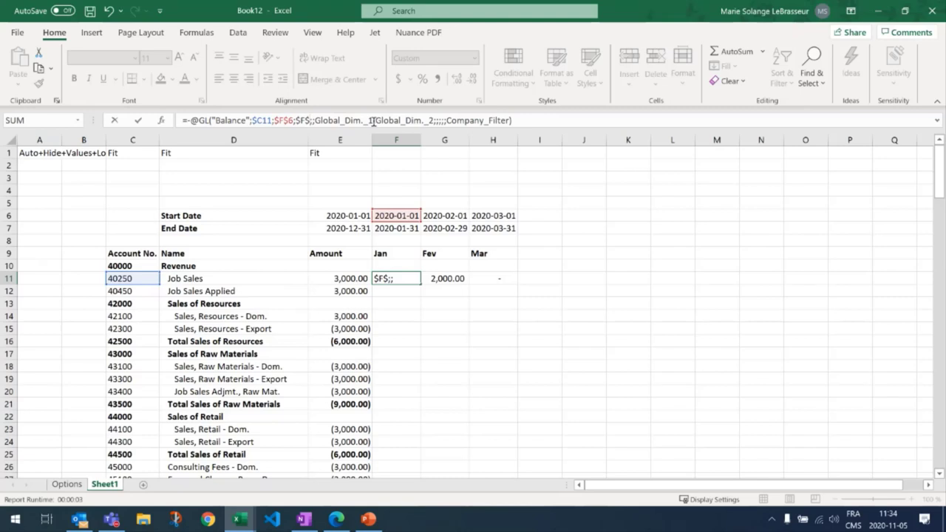
{"action": "type", "text": "7"}
{"action": "key", "text": "Return"}
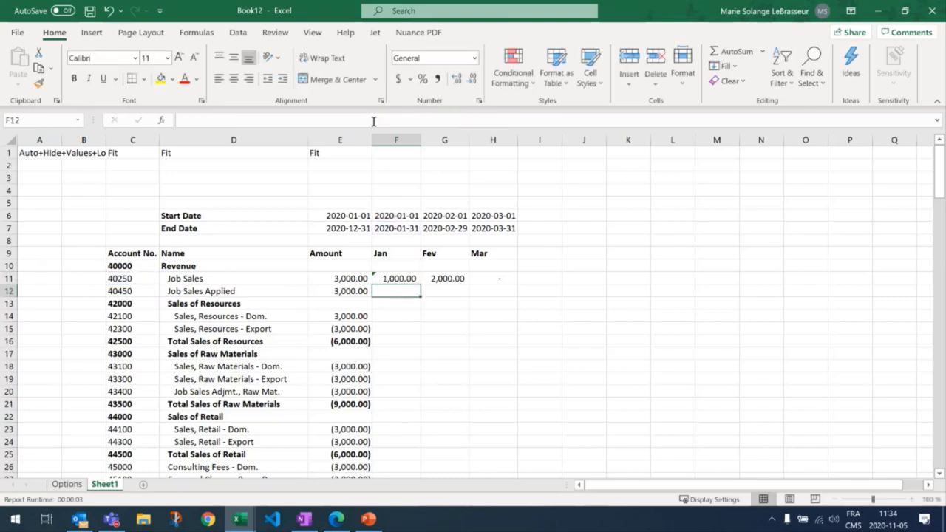
- Change F11's date references from $F$6 and $F$7 to F$6 and F$7
{"action": "left_click", "coordinate": [403, 280]}
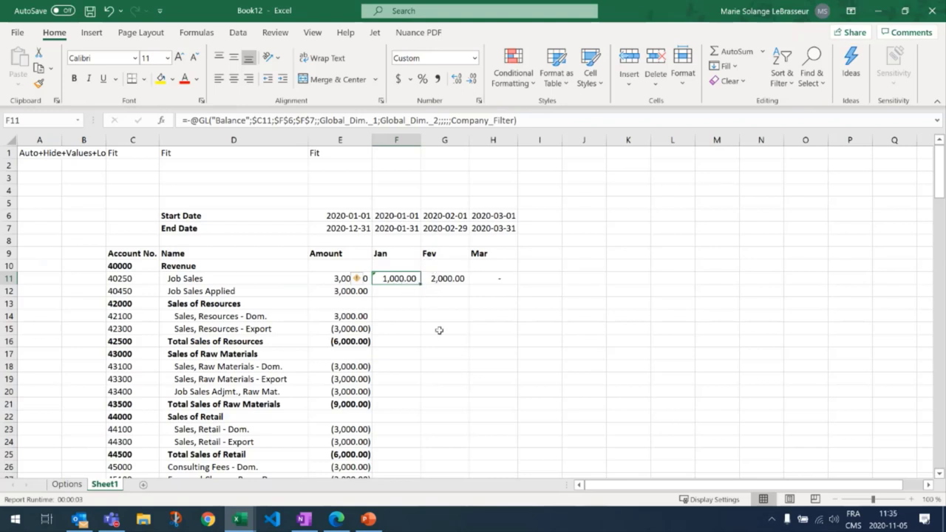
{"action": "key", "text": "ctrl+c"}
{"action": "left_click", "coordinate": [278, 120]}
{"action": "key", "text": "BackSpace"}
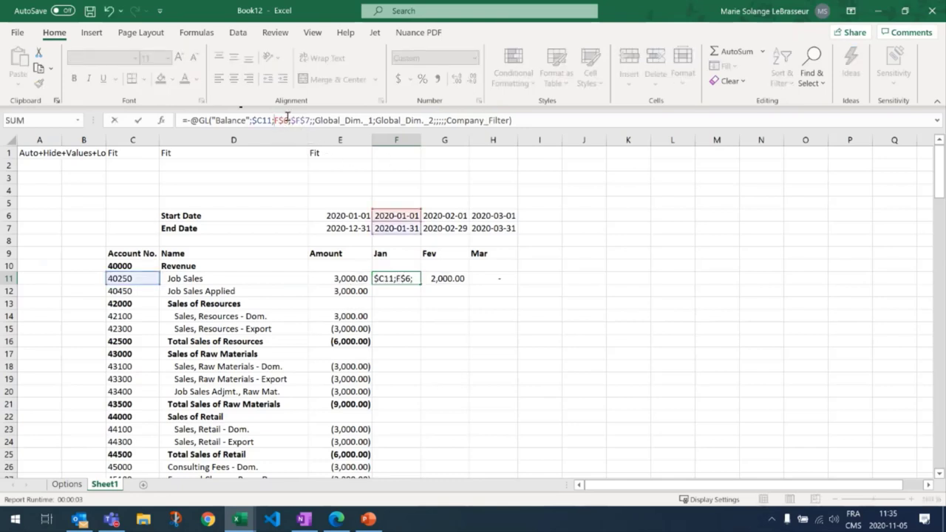
{"action": "left_click", "coordinate": [296, 121]}
{"action": "key", "text": "BackSpace"}
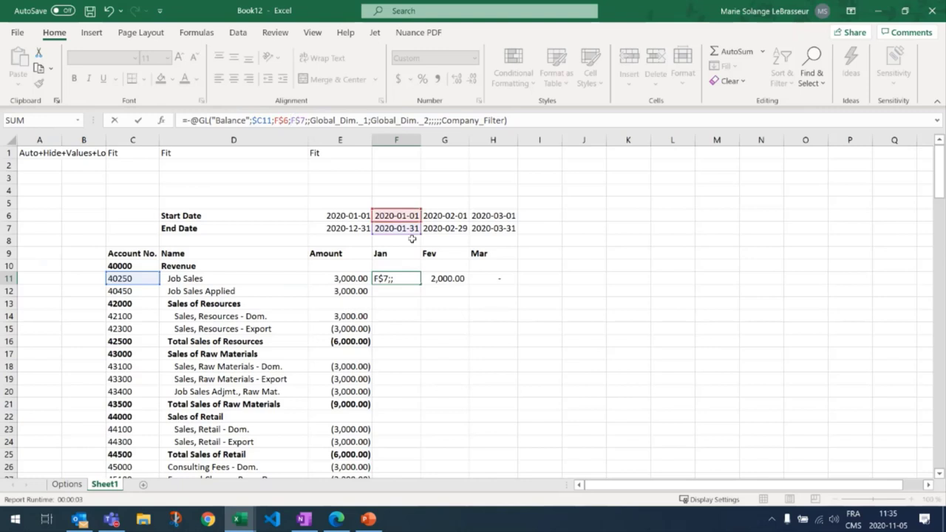
{"action": "key", "text": "Return"}
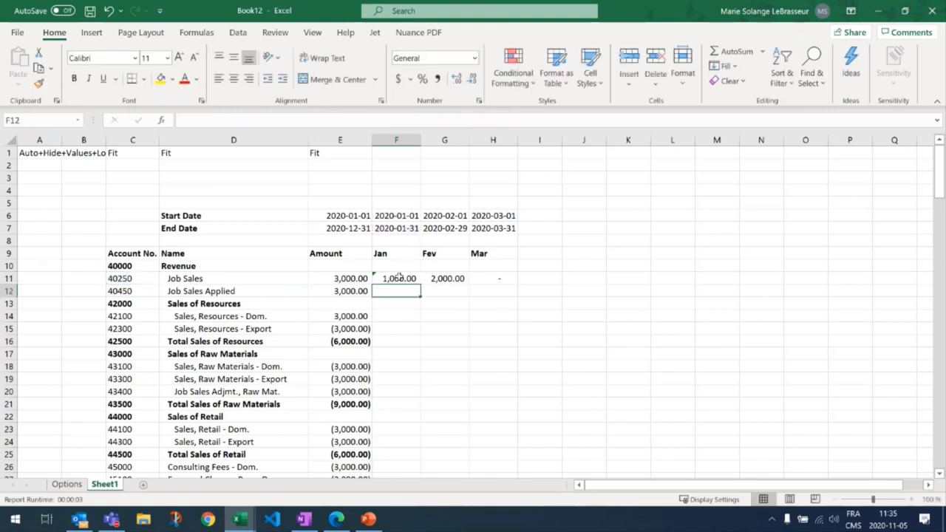
- Copy the corrected F11 formula into G11 and H11
{"action": "left_click", "coordinate": [397, 278]}
{"action": "key", "text": "ctrl+c"}
{"action": "left_click", "coordinate": [442, 279]}
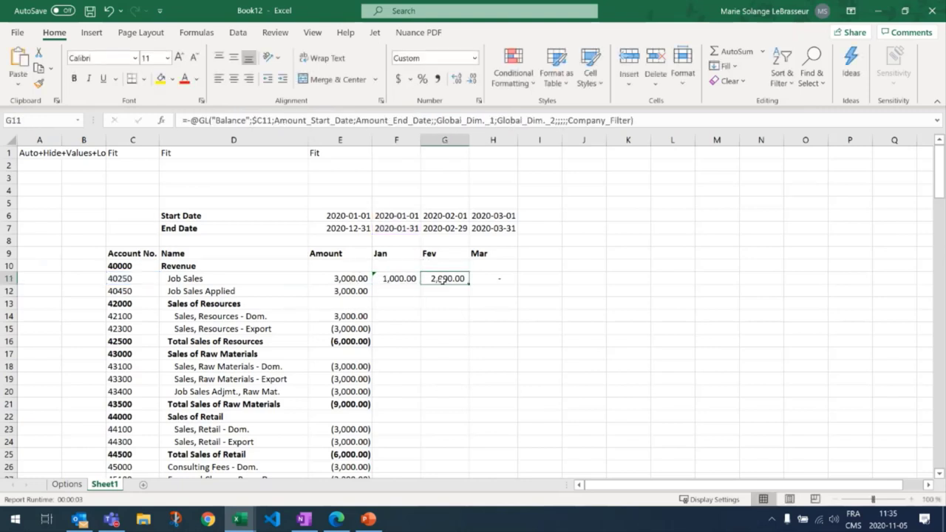
{"action": "key", "text": "ctrl+v"}
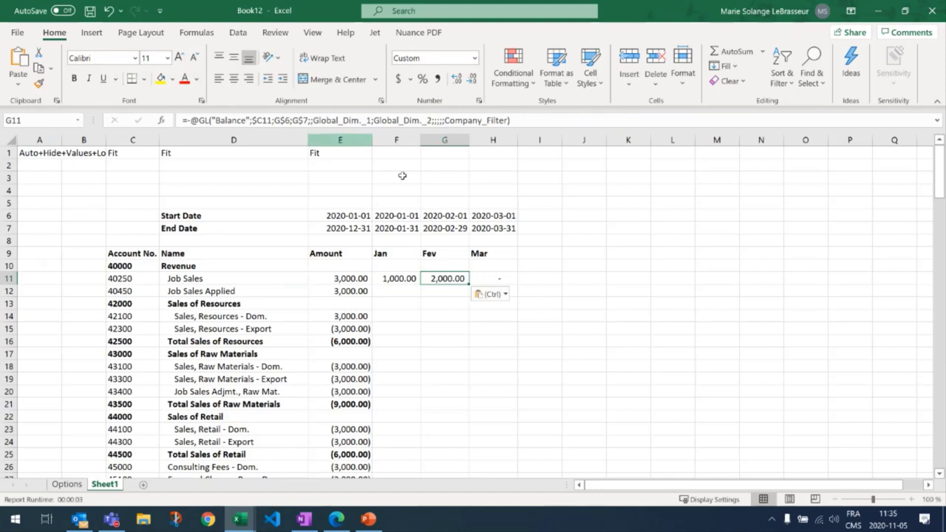
{"action": "left_click", "coordinate": [499, 278]}
{"action": "key", "text": "ctrl+v"}
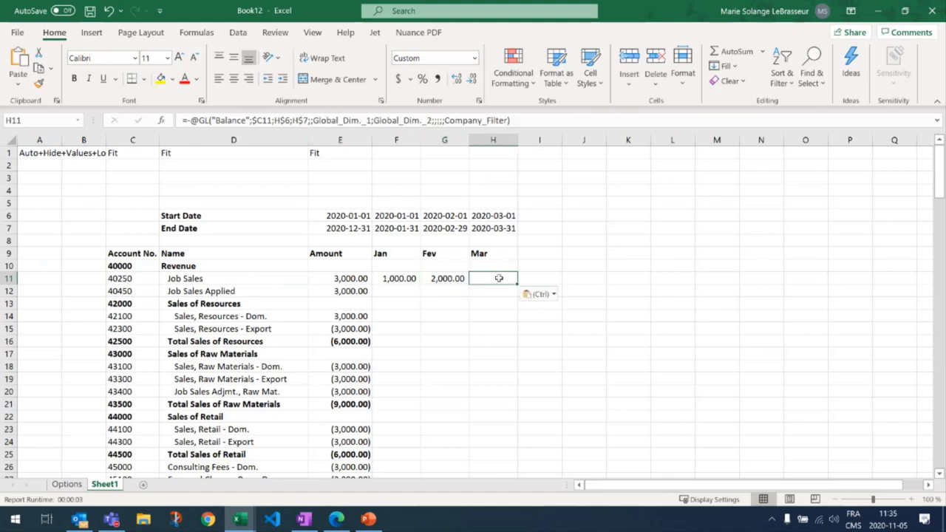
- Fill the F11:H11 balance formulas down through row 25
{"action": "left_click_drag", "start_coordinate": [408, 278], "coordinate": [481, 279]}
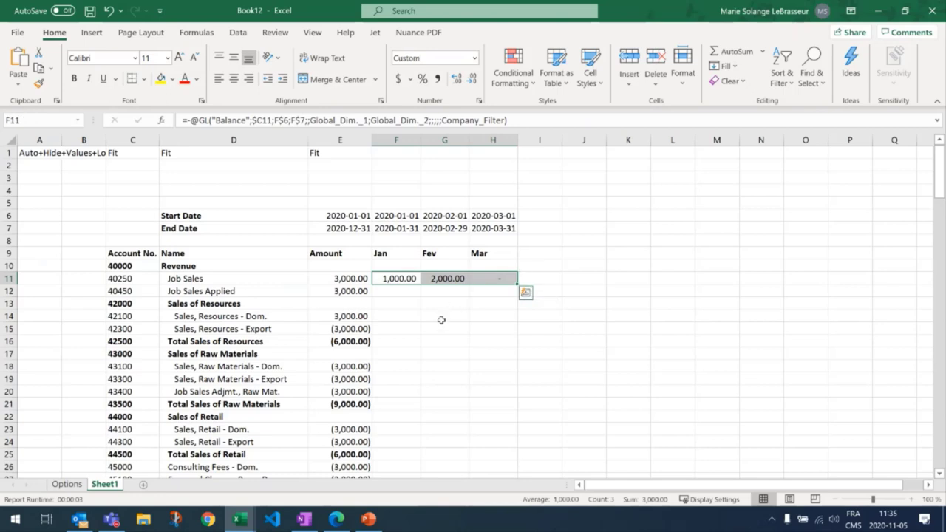
{"action": "left_click", "coordinate": [502, 455], "text": "shift"}
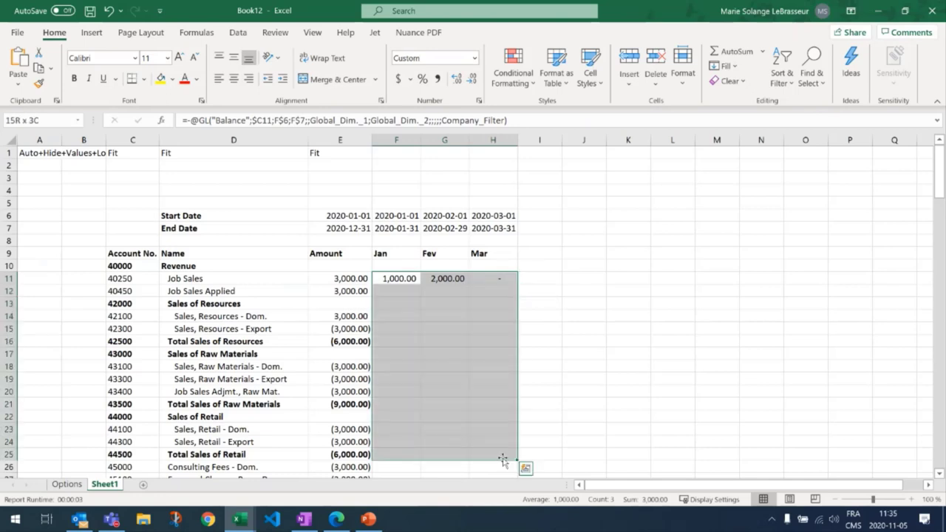
{"action": "key", "text": "ctrl+d"}
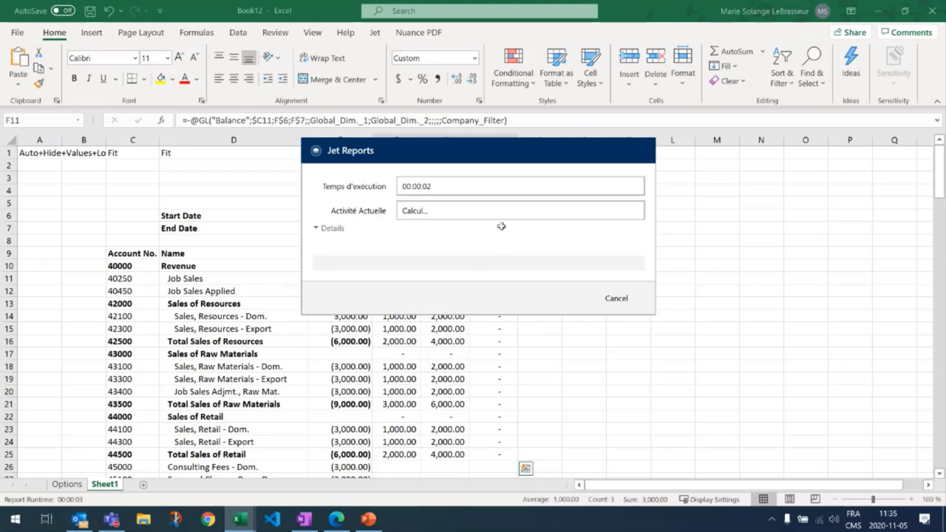
- Clear the formulas from heading rows F13:H13, F17:H17 and F22:H22
{"action": "left_click_drag", "start_coordinate": [398, 304], "coordinate": [479, 304]}
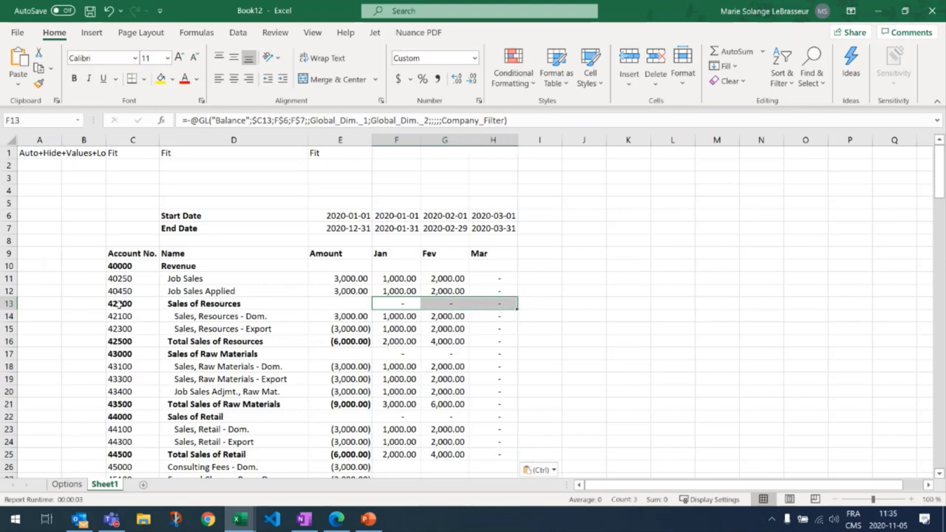
{"action": "key", "text": "Delete"}
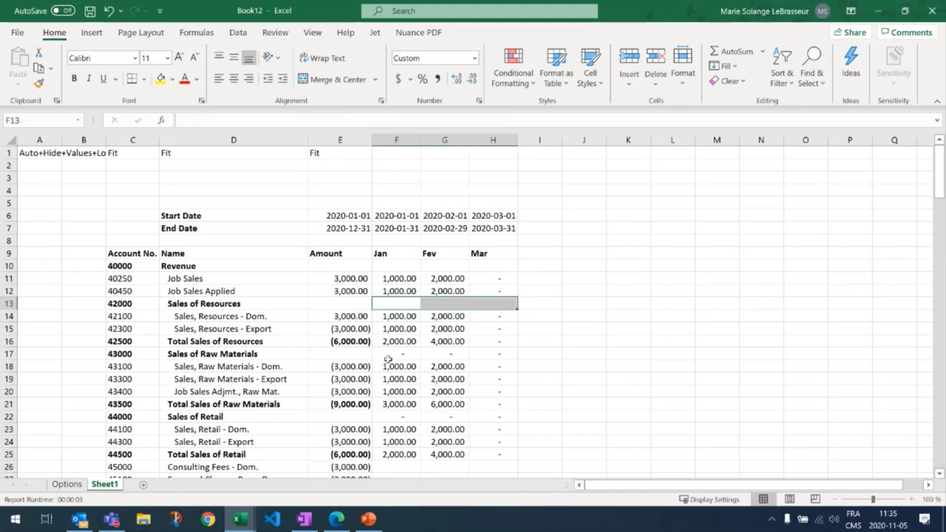
{"action": "left_click_drag", "start_coordinate": [388, 360], "coordinate": [484, 359]}
{"action": "key", "text": "Delete"}
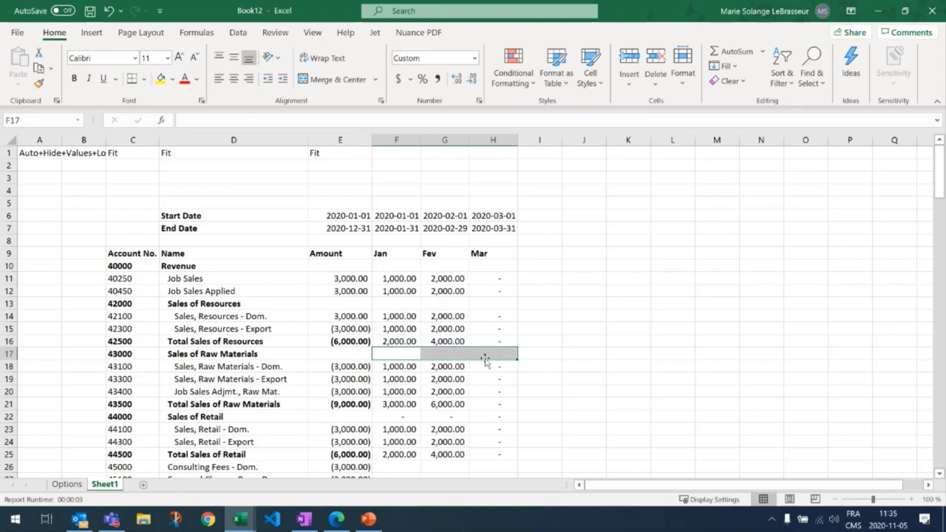
{"action": "left_click_drag", "start_coordinate": [395, 416], "coordinate": [470, 419]}
{"action": "key", "text": "ctrl+v"}
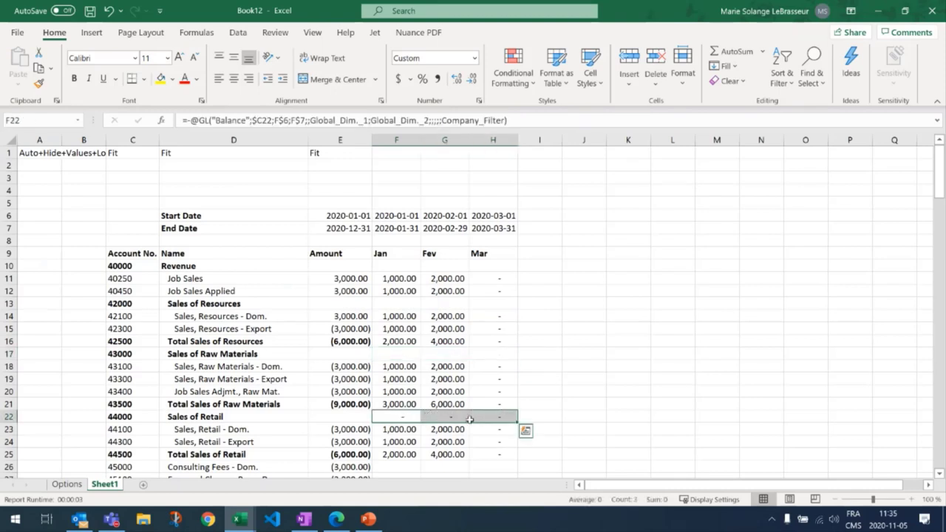
{"action": "key", "text": "Delete"}
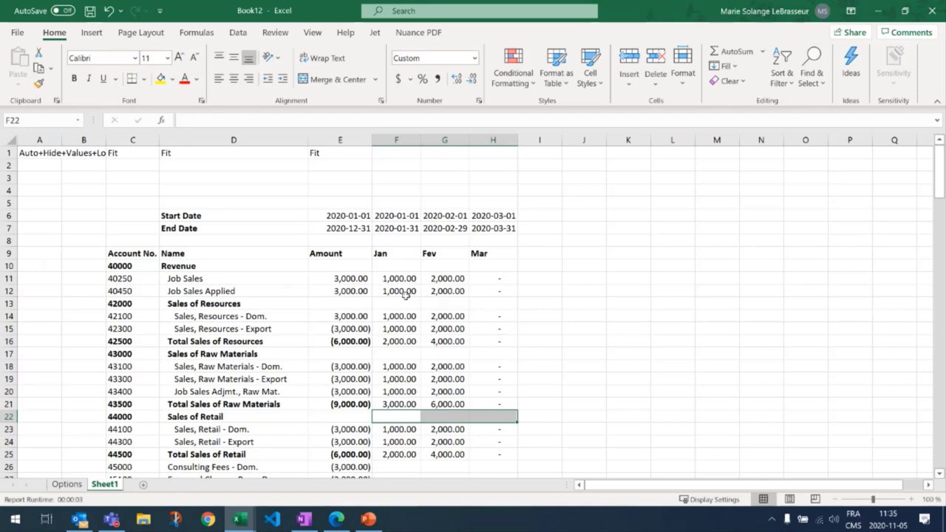
- Switch to the PowerPoint deck and move to slide 10 on the Jet NL function
{"action": "left_click", "coordinate": [362, 522]}
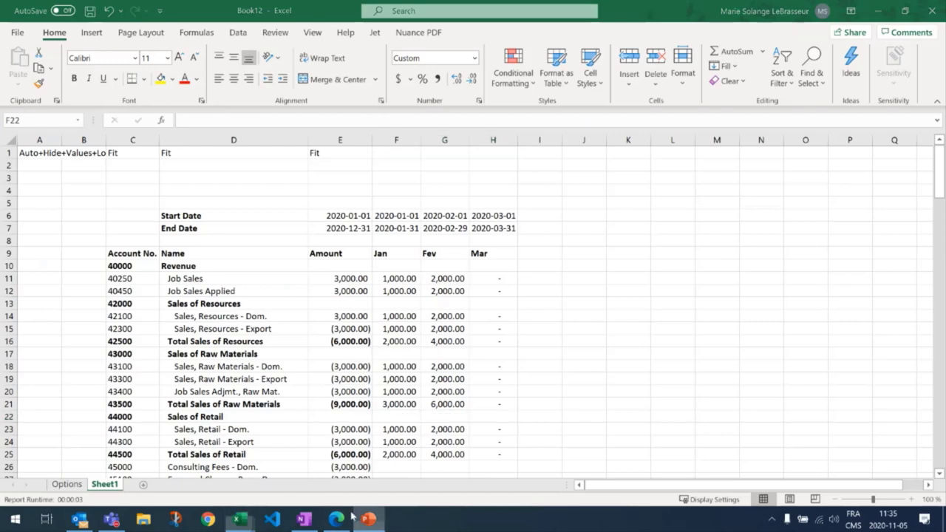
{"action": "scroll", "coordinate": [186, 341], "scroll_direction": "down", "scroll_amount": 1}
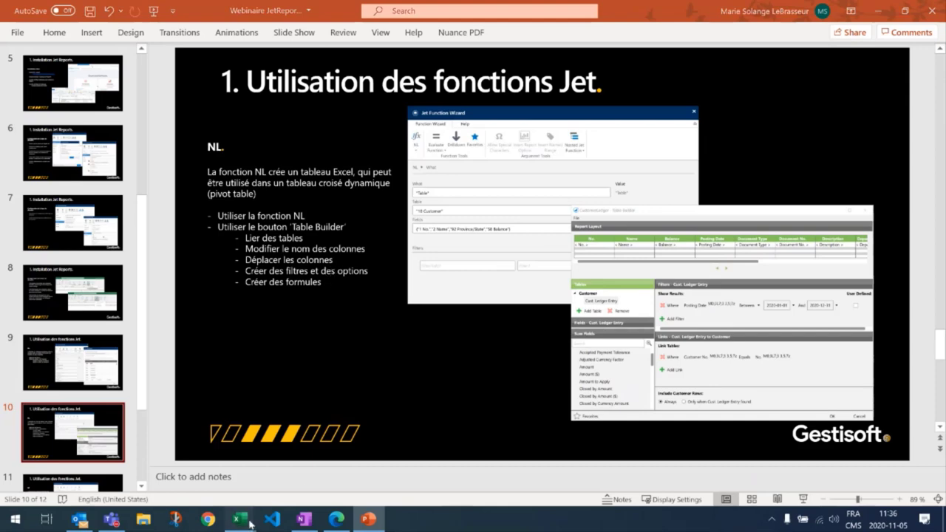
- Bring Book12 back from the Excel taskbar preview and close it, raising the save prompt
{"action": "mouse_move", "coordinate": [240, 519]}
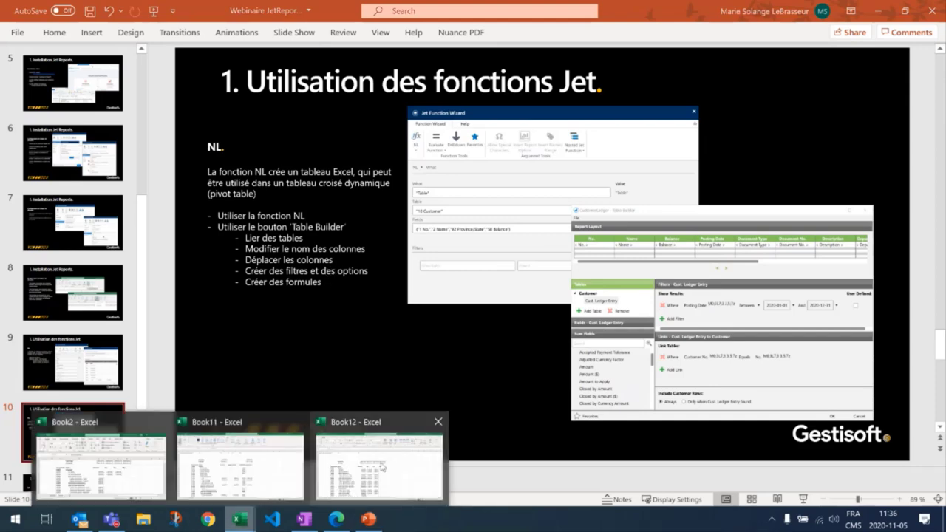
{"action": "left_click", "coordinate": [381, 466]}
{"action": "left_click", "coordinate": [932, 10]}
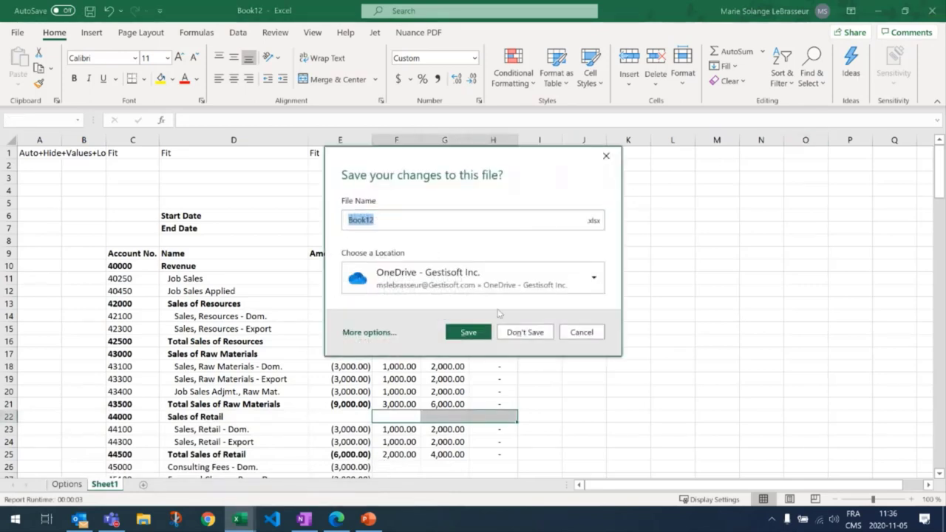
- Discard Book12 and Book11, open a new maximized workbook, and launch Jet's Table Builder
{"action": "left_click", "coordinate": [509, 333]}
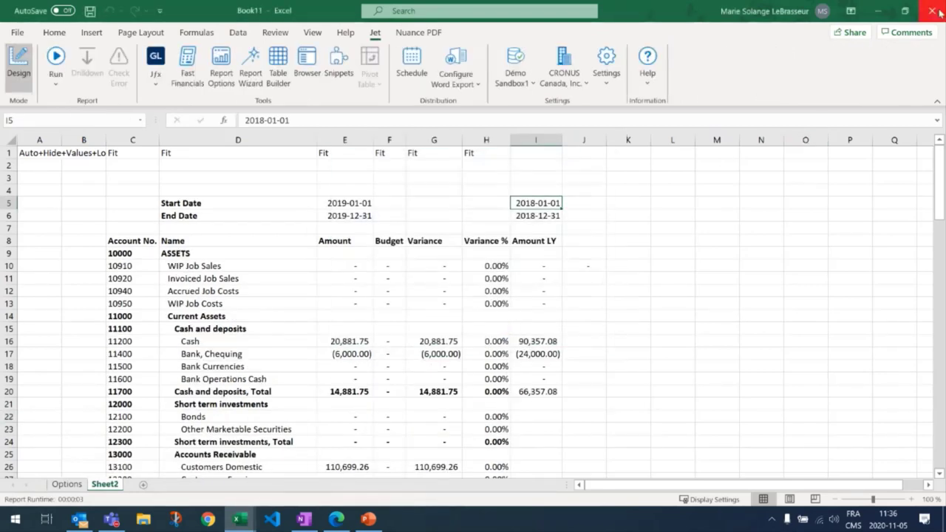
{"action": "left_click", "coordinate": [518, 333]}
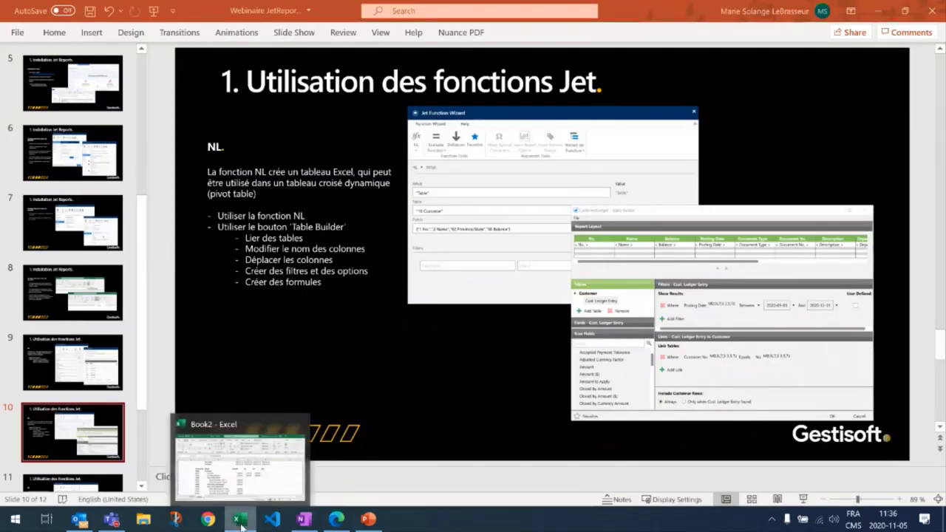
{"action": "right_click", "coordinate": [240, 519]}
{"action": "left_click", "coordinate": [211, 457]}
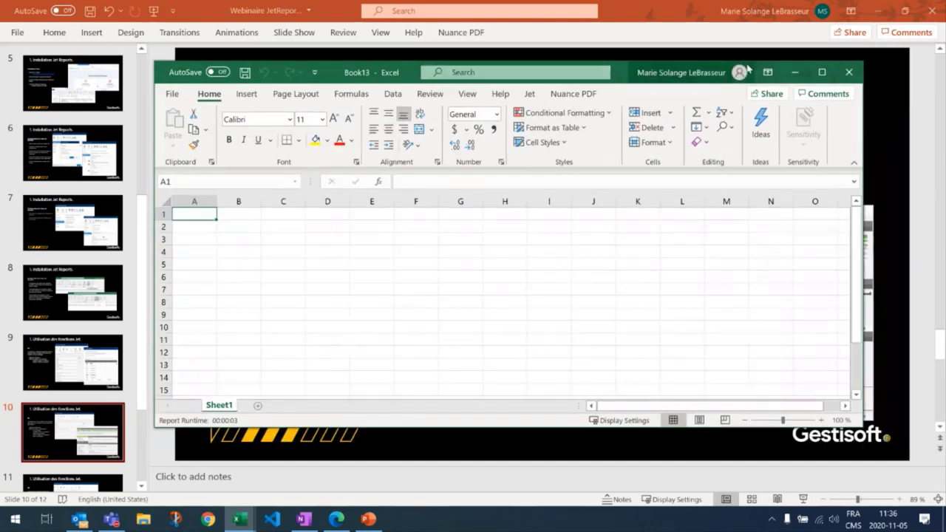
{"action": "left_click_drag", "start_coordinate": [545, 70], "coordinate": [418, 0]}
{"action": "left_click", "coordinate": [374, 33]}
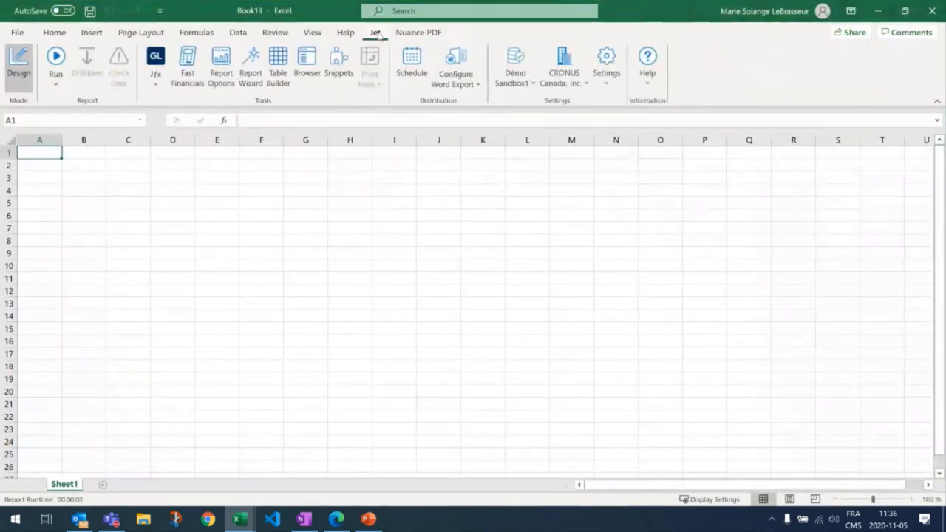
{"action": "left_click", "coordinate": [279, 66]}
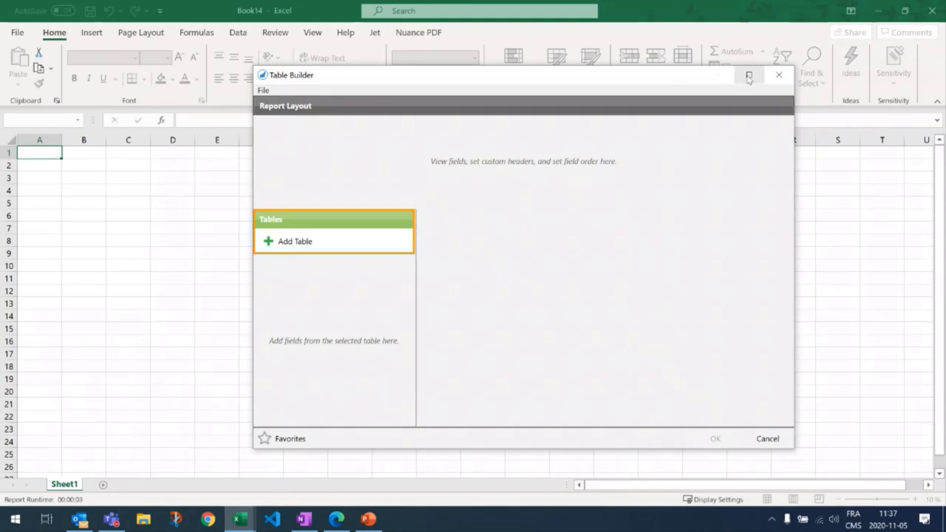
- Maximize Table Builder and add the Cust. Ledger Entry table by searching 'Cus'
{"action": "left_click", "coordinate": [748, 75]}
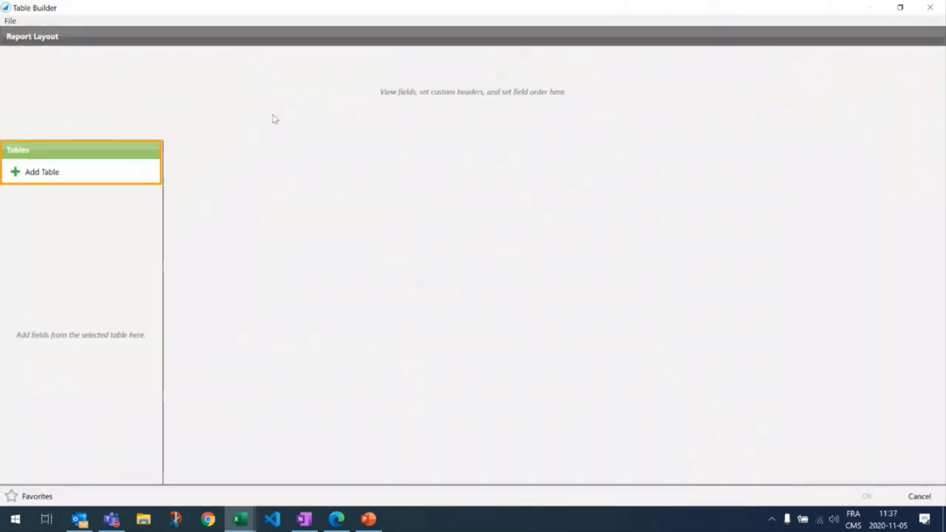
{"action": "left_click", "coordinate": [47, 177]}
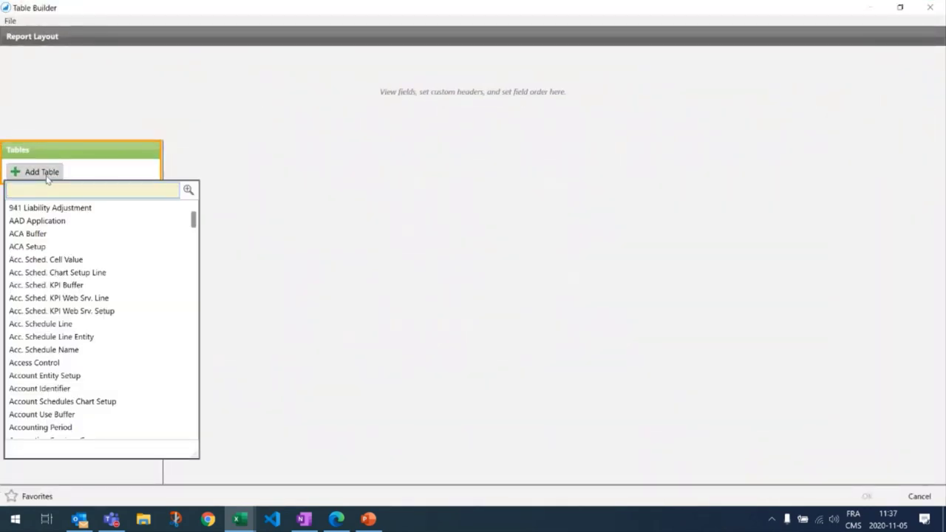
{"action": "type", "text": "Cus"}
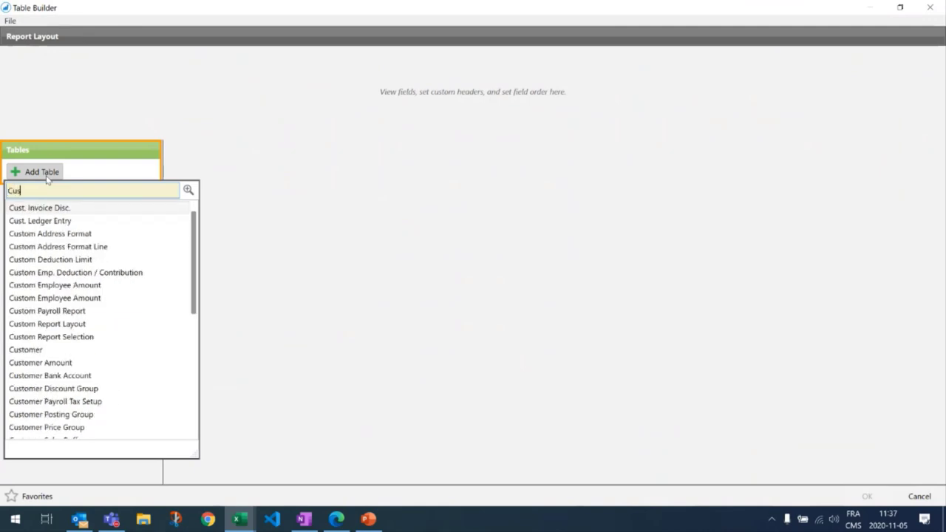
{"action": "left_click", "coordinate": [48, 224]}
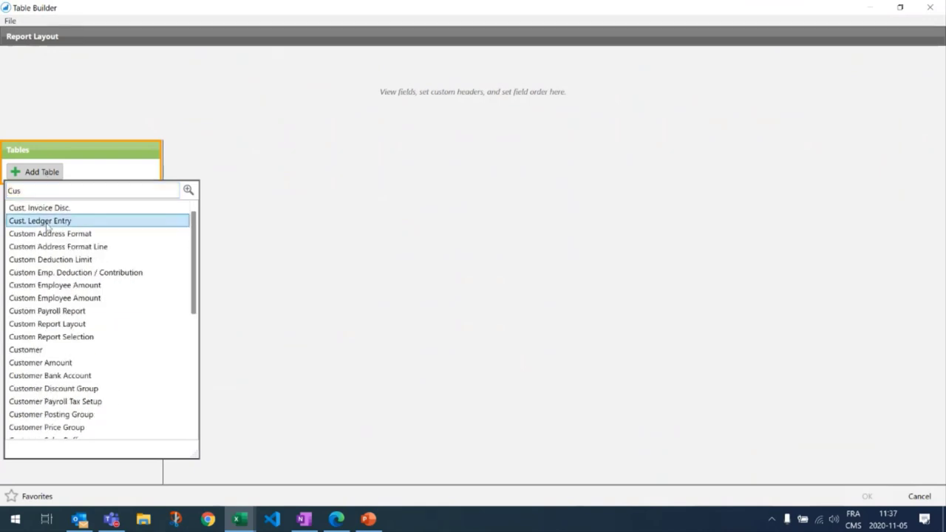
{"action": "double_click", "coordinate": [48, 222]}
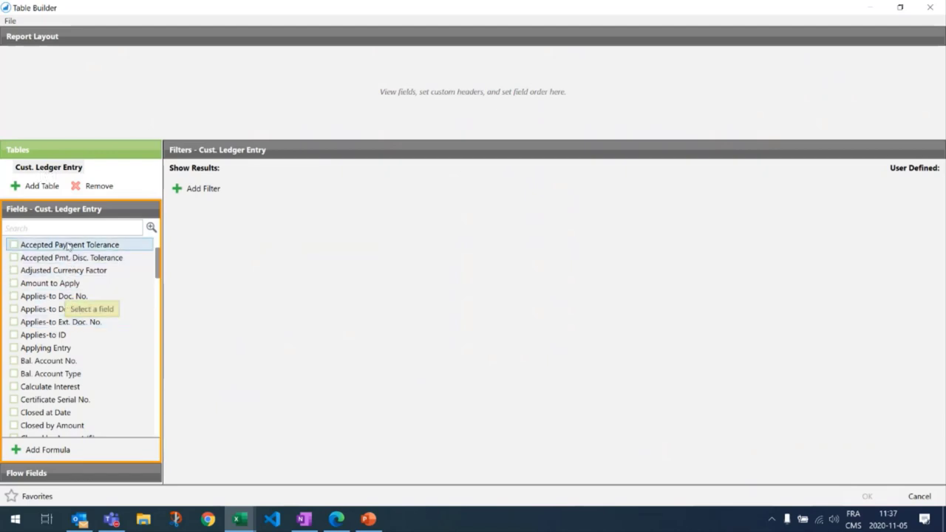
- Browse the table list and search 'G/' without adding, then collapse Cust. Ledger Entry's fields
{"action": "left_click", "coordinate": [49, 190]}
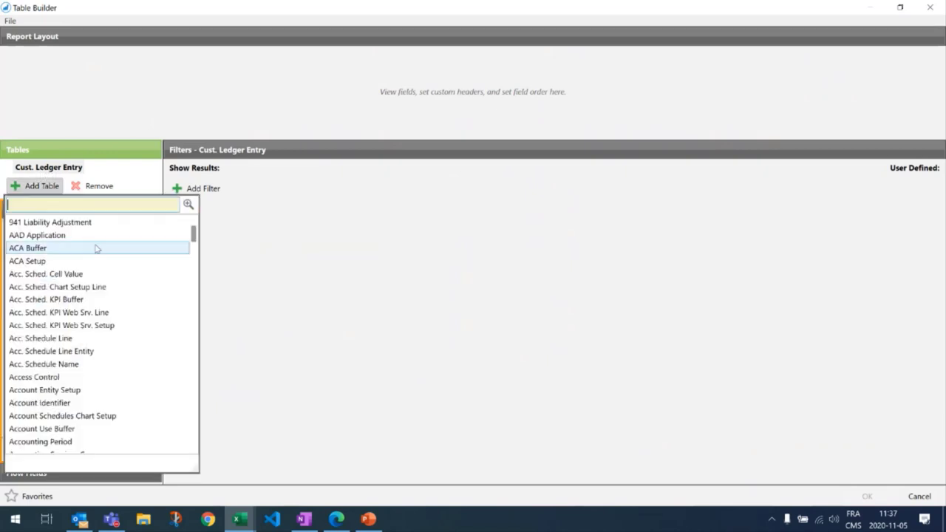
{"action": "scroll", "coordinate": [59, 369], "scroll_direction": "down", "scroll_amount": 4}
{"action": "scroll", "coordinate": [66, 384], "scroll_direction": "down", "scroll_amount": 7}
{"action": "scroll", "coordinate": [74, 381], "scroll_direction": "down", "scroll_amount": 4}
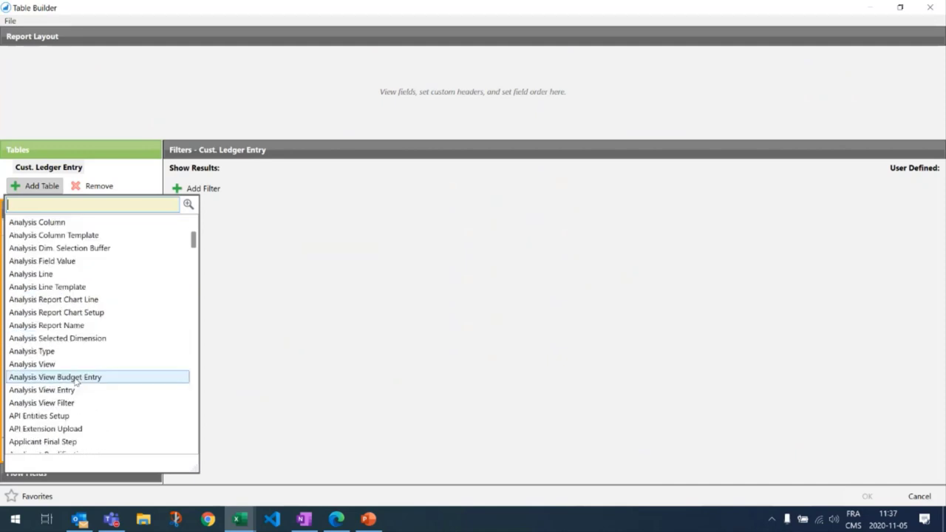
{"action": "scroll", "coordinate": [76, 379], "scroll_direction": "down", "scroll_amount": 4}
{"action": "scroll", "coordinate": [76, 380], "scroll_direction": "down", "scroll_amount": 5}
{"action": "scroll", "coordinate": [76, 377], "scroll_direction": "down", "scroll_amount": 5}
{"action": "scroll", "coordinate": [76, 377], "scroll_direction": "down", "scroll_amount": 5}
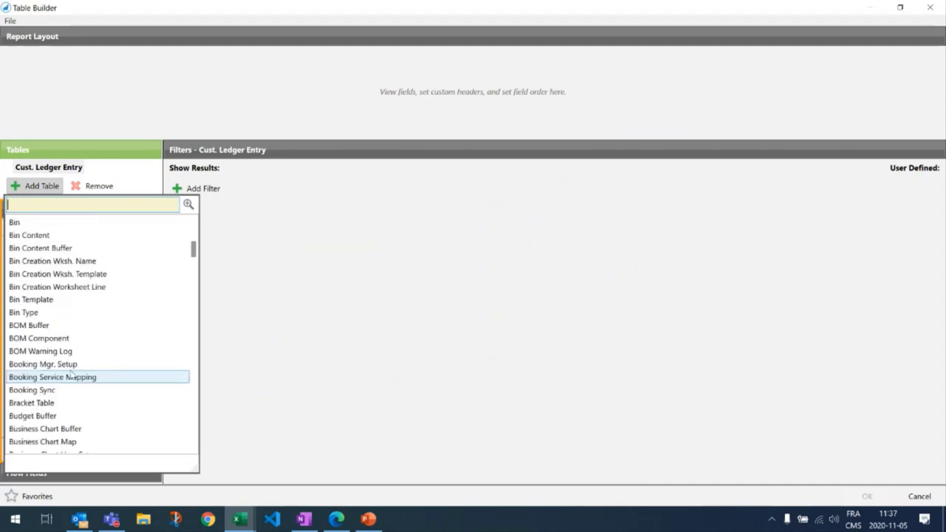
{"action": "scroll", "coordinate": [76, 279], "scroll_direction": "down", "scroll_amount": 5}
{"action": "type", "text": "G/L"}
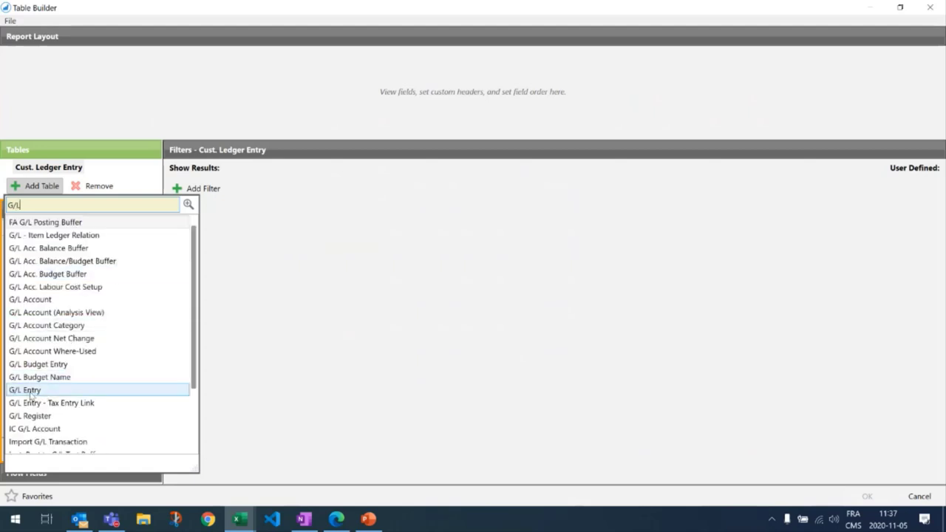
{"action": "left_click", "coordinate": [137, 165]}
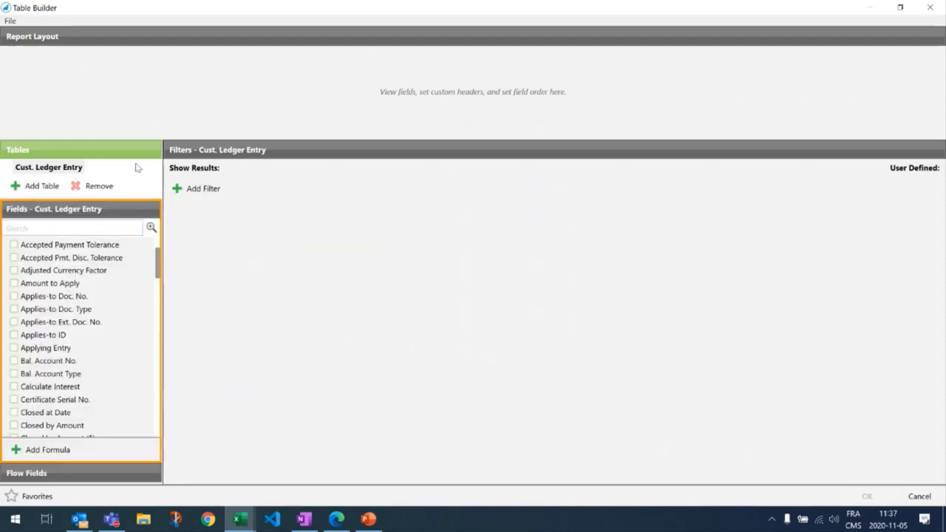
{"action": "left_click", "coordinate": [41, 168]}
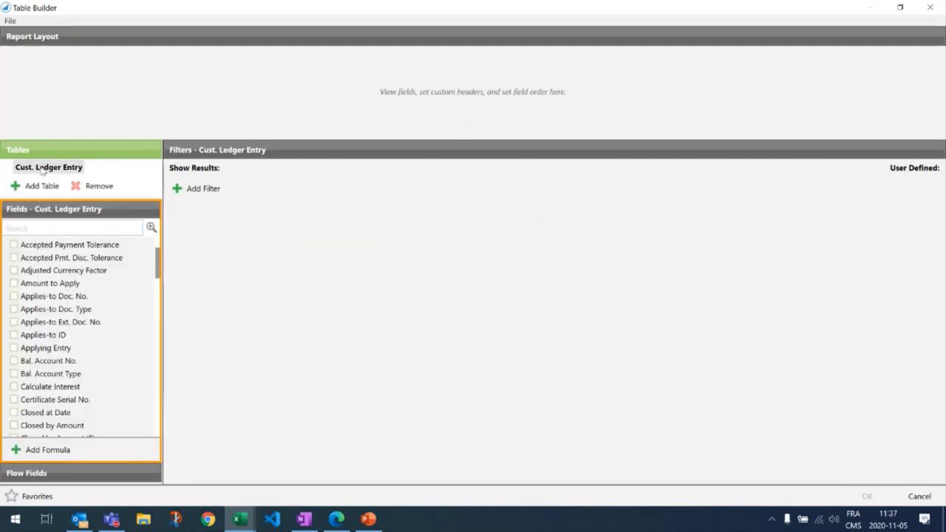
{"action": "left_click", "coordinate": [65, 213]}
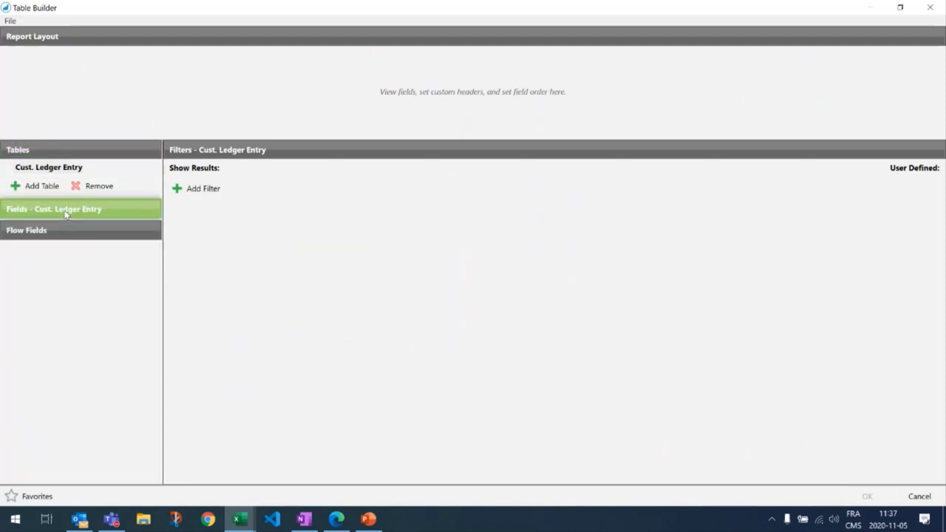
- Tick Customer No., Customer Name and Customergroup Code in the Cust. Ledger Entry field list
{"action": "left_click", "coordinate": [65, 211]}
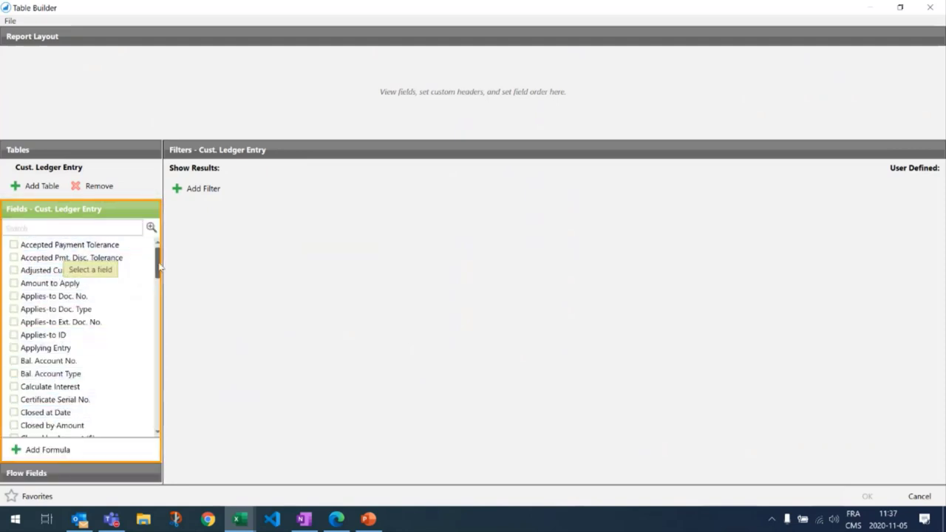
{"action": "left_click_drag", "start_coordinate": [158, 266], "coordinate": [158, 361]}
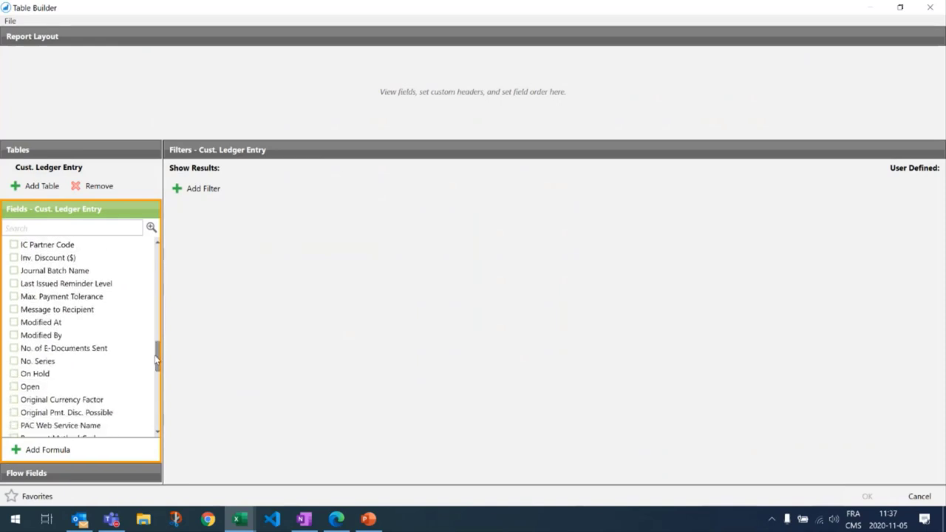
{"action": "left_click", "coordinate": [157, 283]}
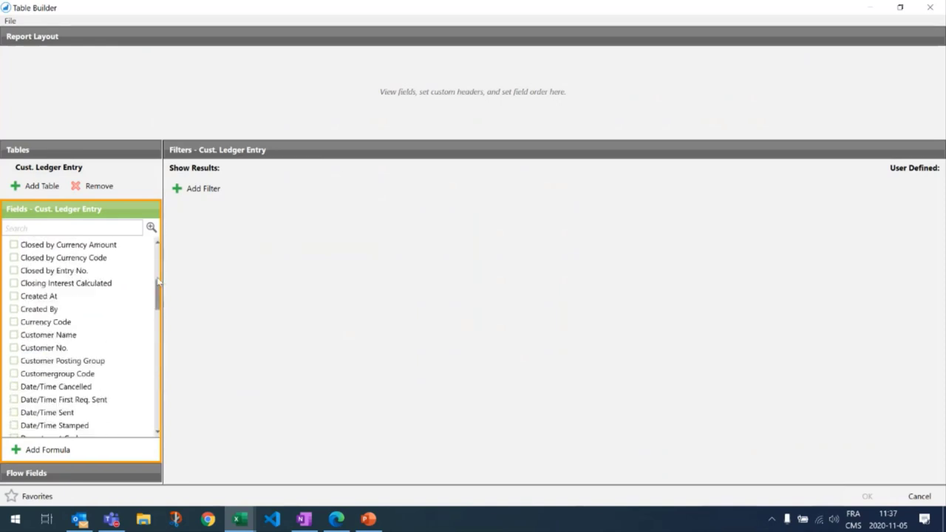
{"action": "left_click", "coordinate": [156, 279]}
{"action": "left_click", "coordinate": [156, 279]}
{"action": "left_click", "coordinate": [14, 348]}
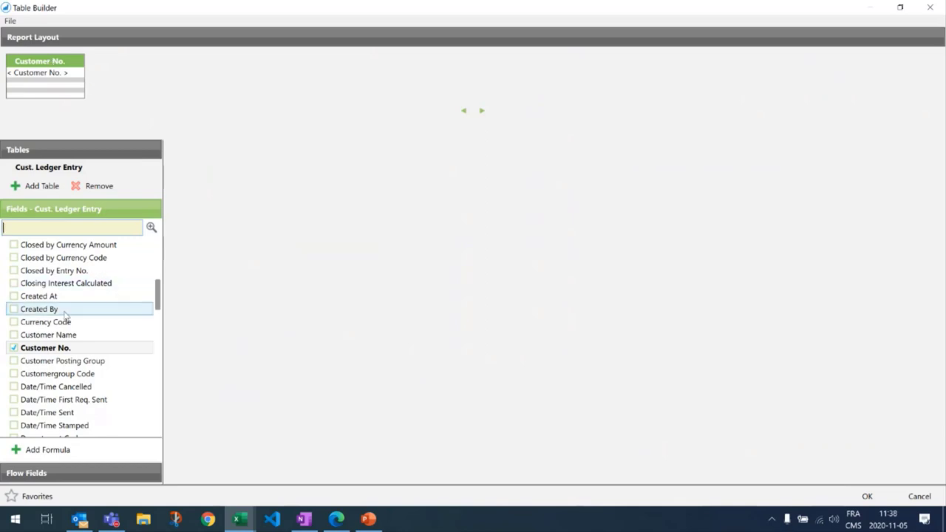
{"action": "left_click", "coordinate": [39, 337]}
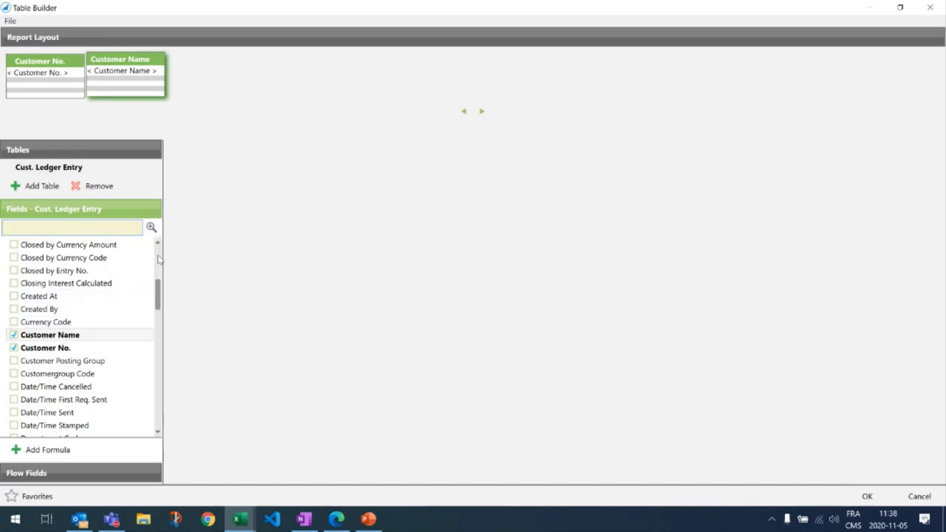
{"action": "left_click", "coordinate": [14, 373]}
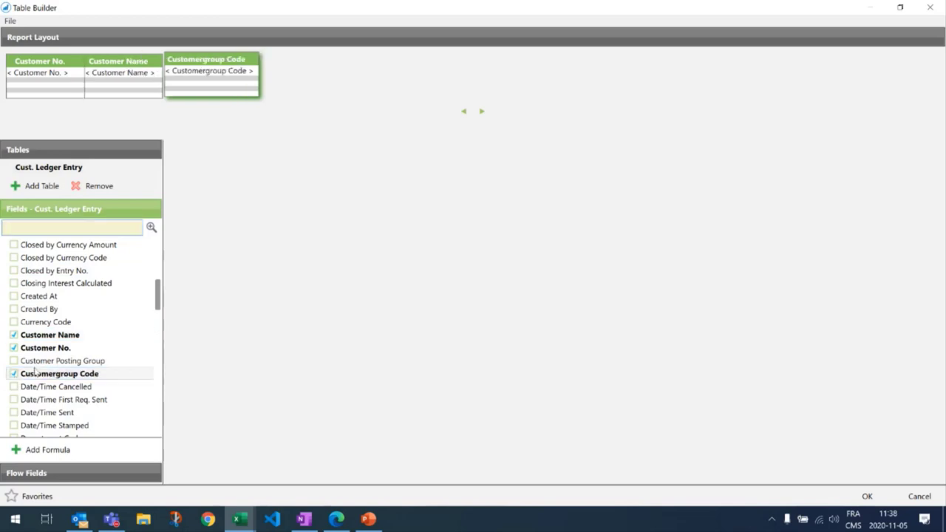
- Add Posting Date, Document Type, Document No. and Description as report columns
{"action": "left_click", "coordinate": [159, 260]}
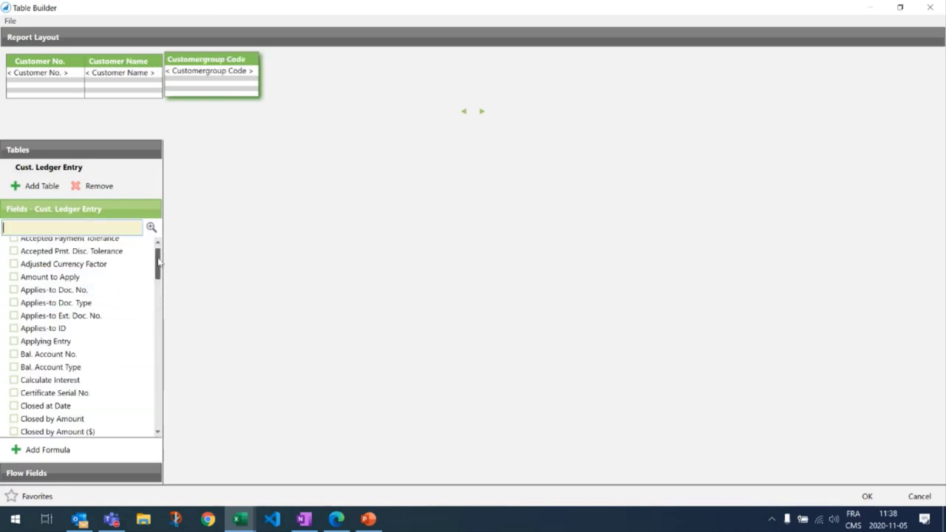
{"action": "left_click", "coordinate": [157, 399]}
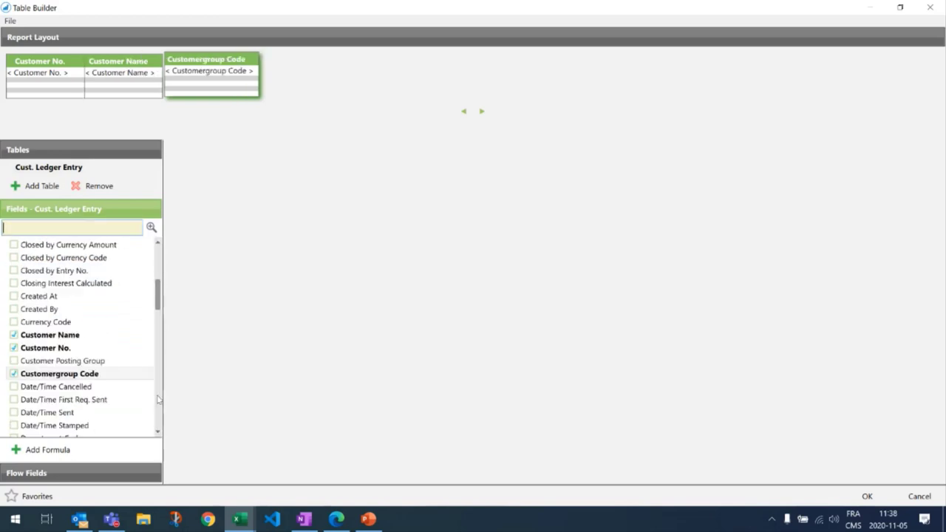
{"action": "left_click", "coordinate": [158, 399]}
{"action": "left_click", "coordinate": [157, 399]}
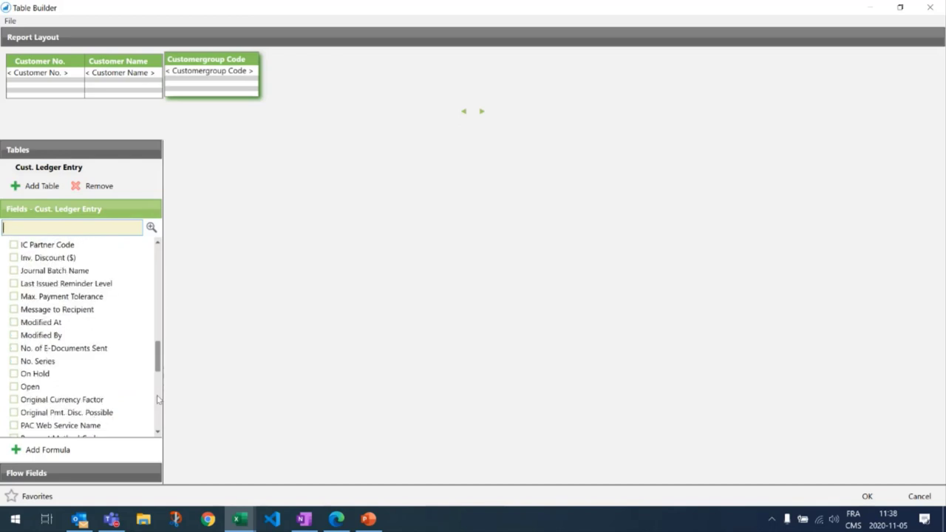
{"action": "left_click", "coordinate": [157, 405]}
{"action": "left_click", "coordinate": [20, 343]}
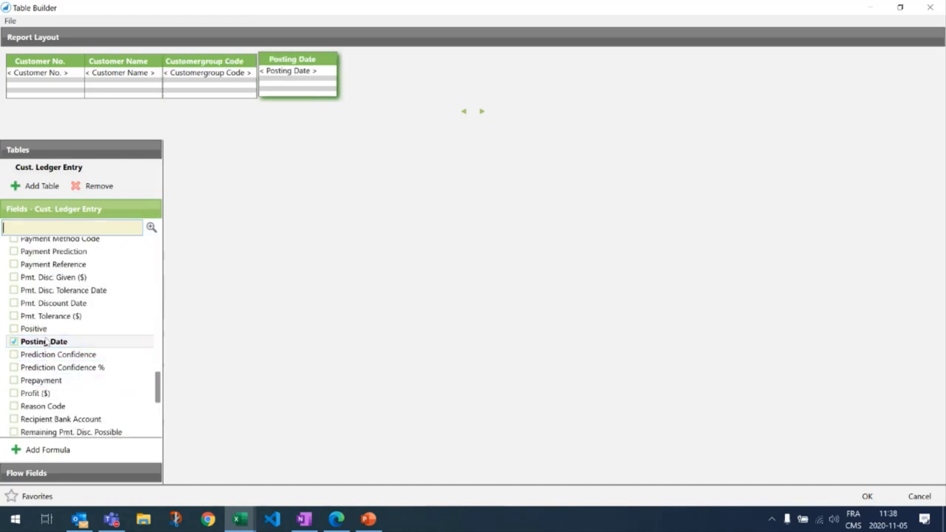
{"action": "scroll", "coordinate": [82, 296], "scroll_direction": "up", "scroll_amount": 5}
{"action": "scroll", "coordinate": [32, 307], "scroll_direction": "up", "scroll_amount": 5}
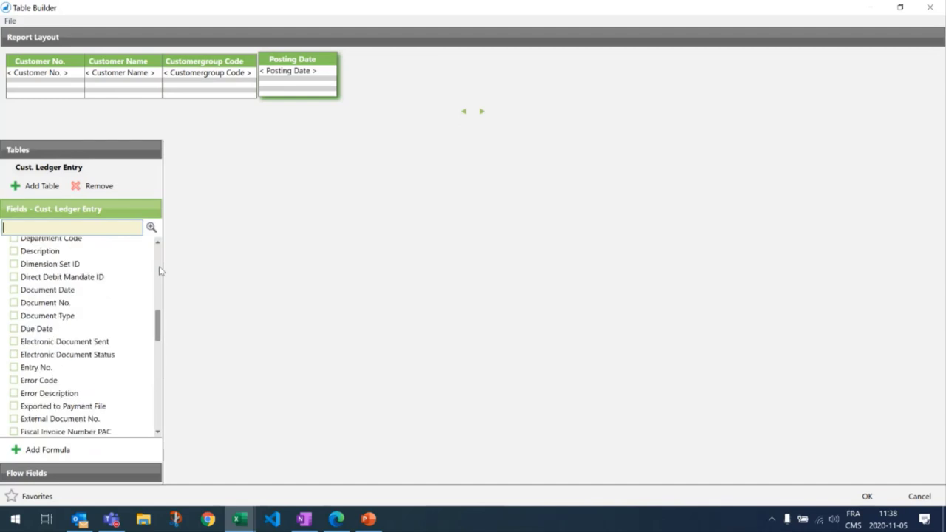
{"action": "left_click", "coordinate": [15, 315]}
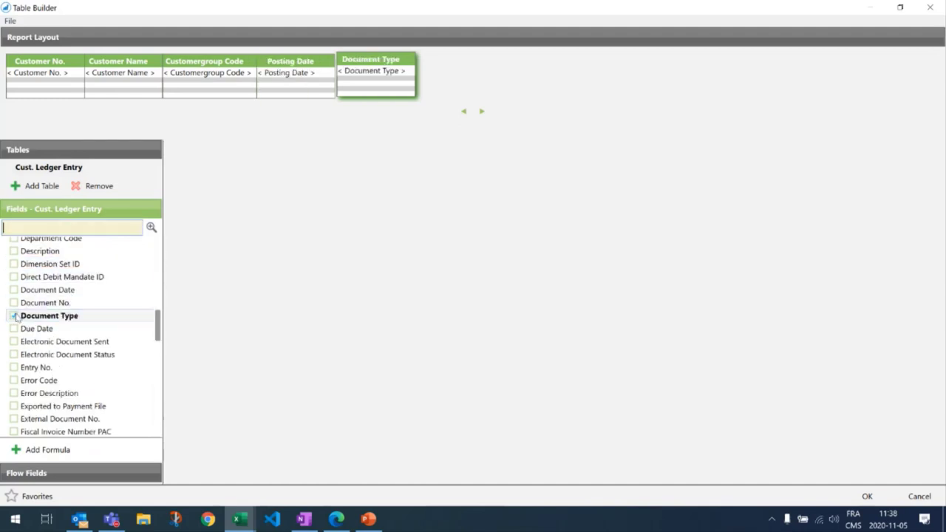
{"action": "left_click", "coordinate": [14, 303]}
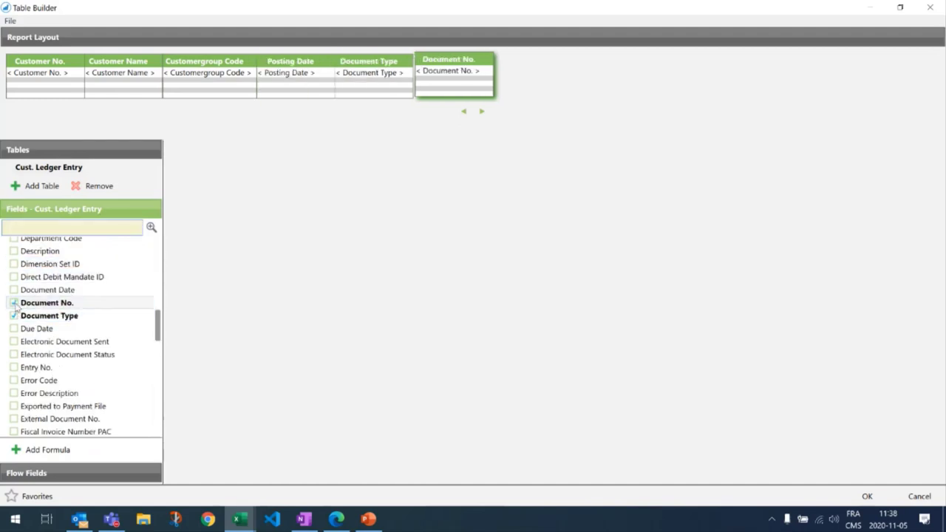
{"action": "left_click", "coordinate": [14, 251]}
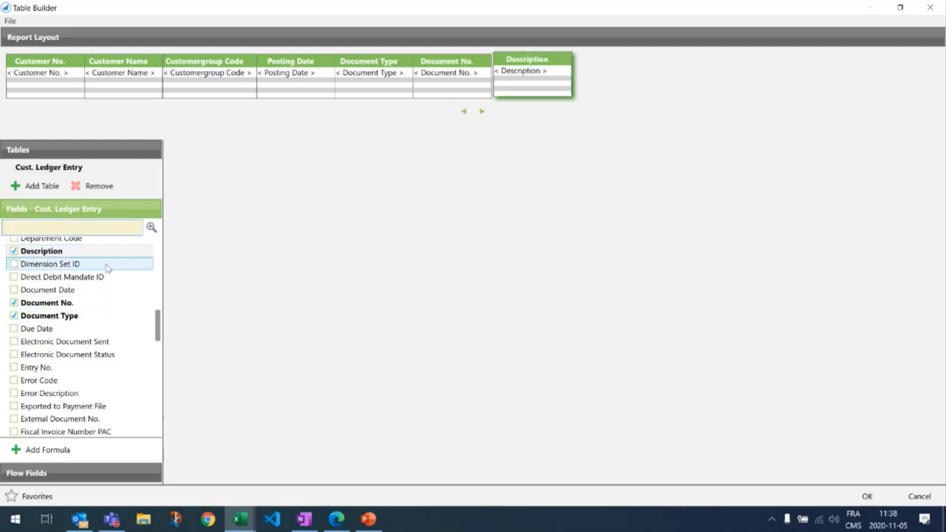
{"action": "left_click", "coordinate": [157, 266]}
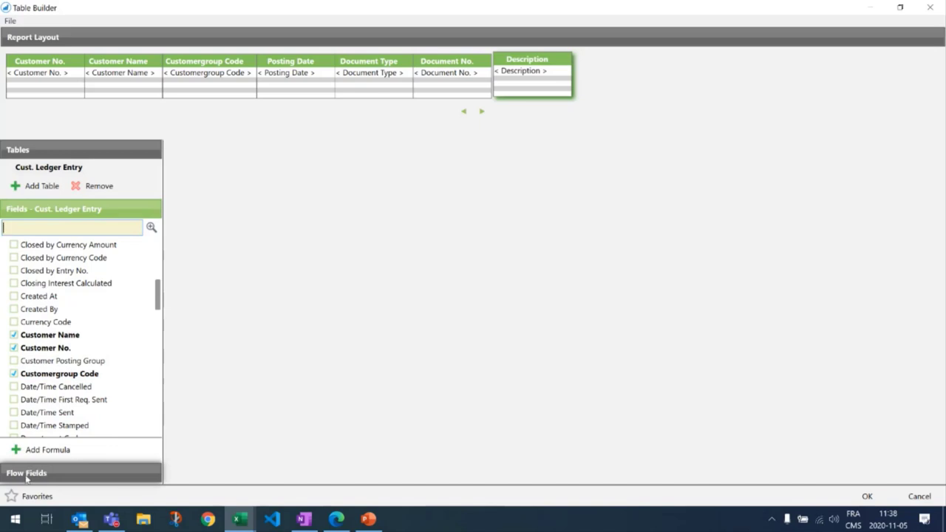
- Add the Amount flow field as the last column and shorten the Customer No. heading to 'No.'
{"action": "left_click", "coordinate": [32, 479]}
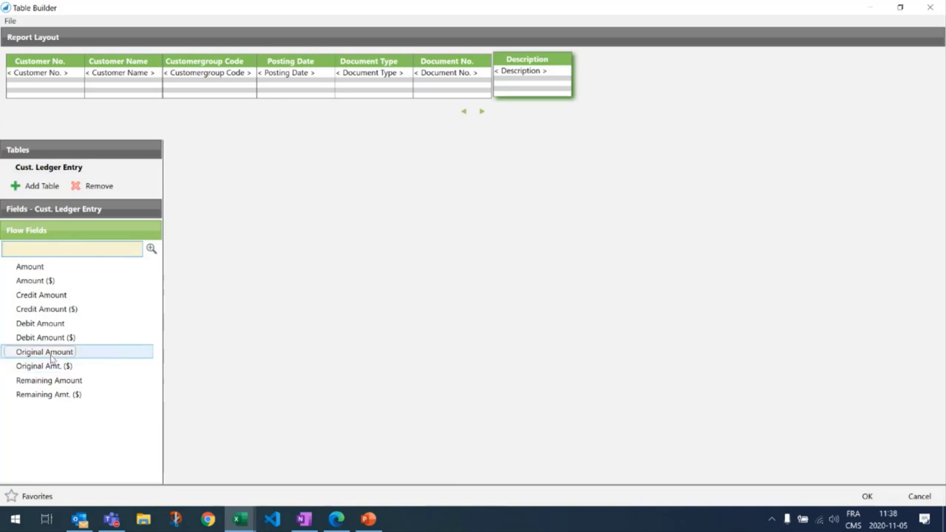
{"action": "double_click", "coordinate": [19, 269]}
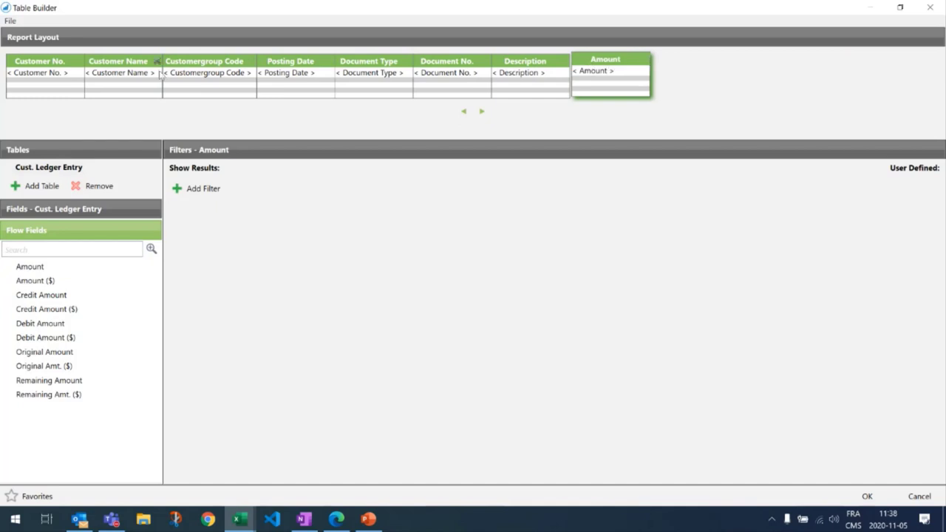
{"action": "left_click", "coordinate": [56, 64]}
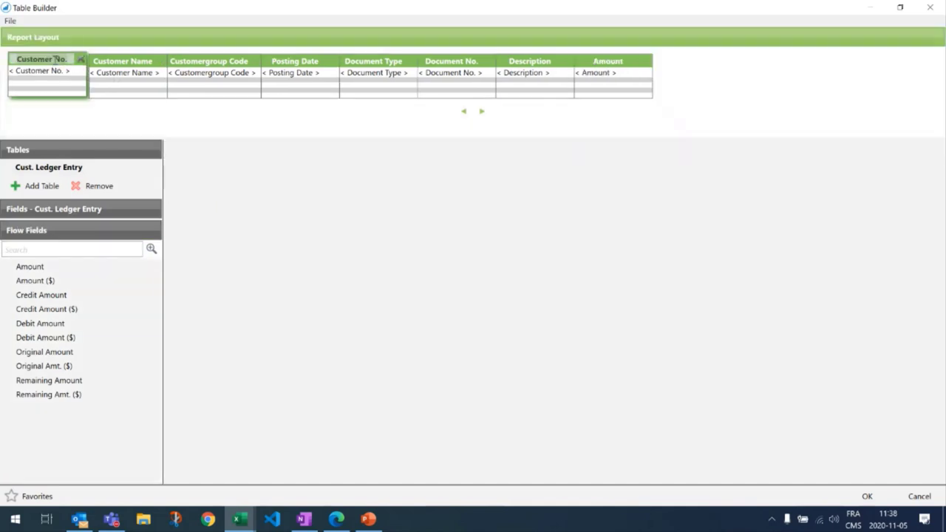
{"action": "left_click", "coordinate": [56, 59]}
{"action": "key", "text": "BackSpace"}
{"action": "key", "text": "BackSpace"}
{"action": "key", "text": "BackSpace"}
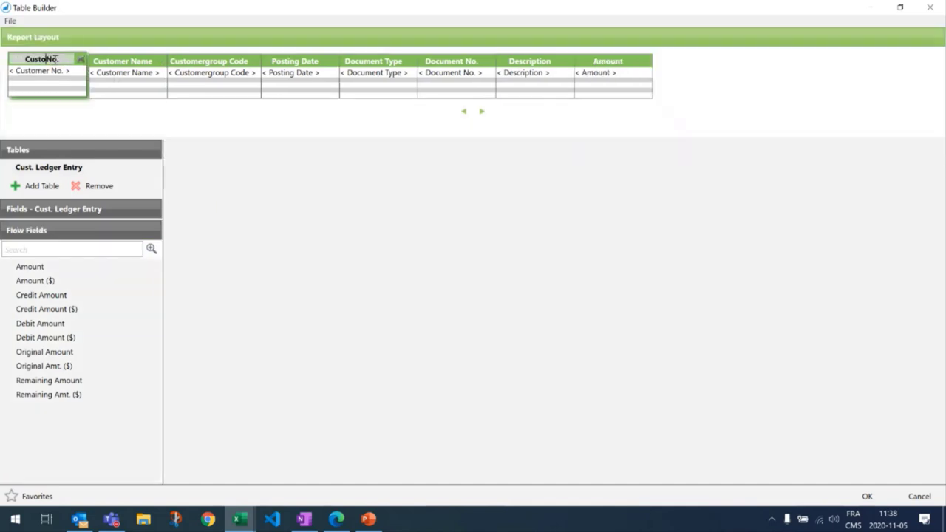
{"action": "key", "text": "BackSpace"}
{"action": "key", "text": "BackSpace"}
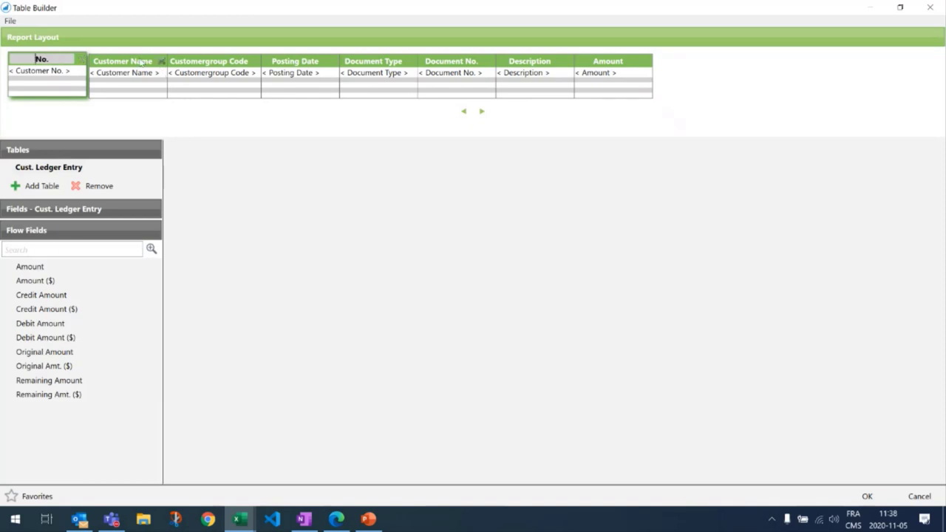
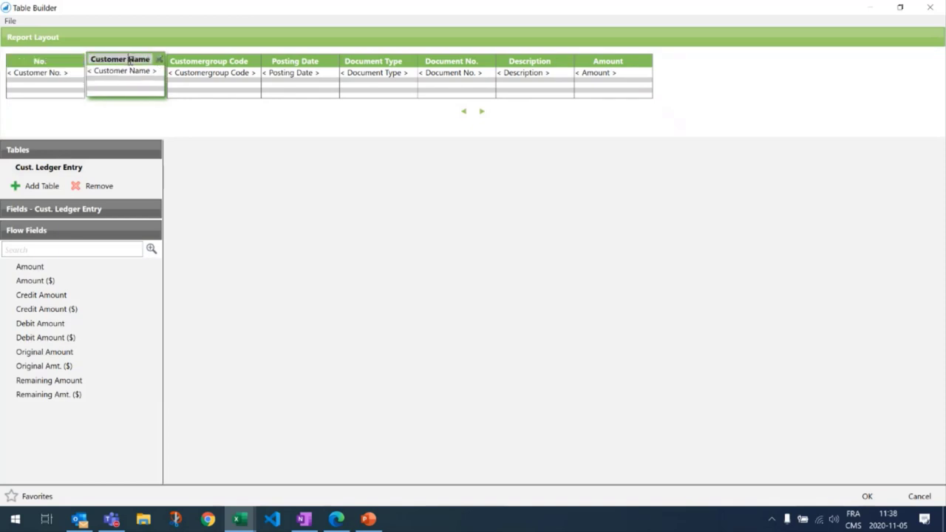
- Shorten the Customer Name column header to Name and add a new filter on Cust. Ledger Entry
{"action": "key", "text": "BackSpace"}
{"action": "key", "text": "BackSpace"}
{"action": "key", "text": "BackSpace"}
{"action": "key", "text": "BackSpace"}
{"action": "key", "text": "BackSpace"}
{"action": "key", "text": "BackSpace"}
{"action": "key", "text": "BackSpace"}
{"action": "key", "text": "BackSpace"}
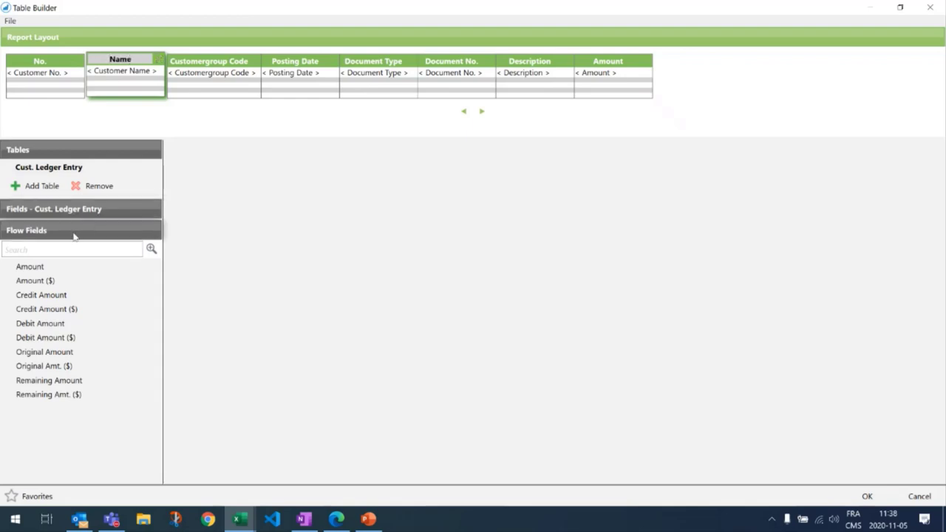
{"action": "left_click", "coordinate": [70, 212]}
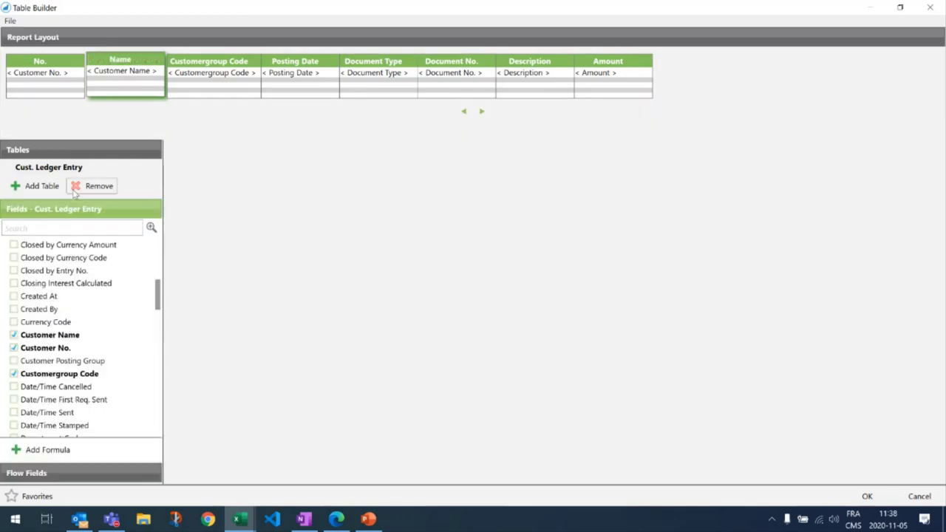
{"action": "left_click", "coordinate": [70, 170]}
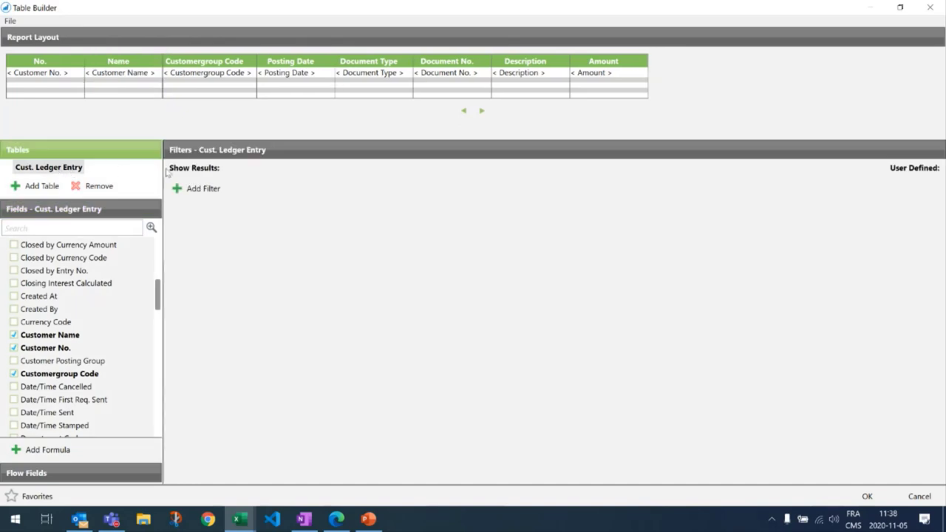
{"action": "left_click", "coordinate": [197, 190]}
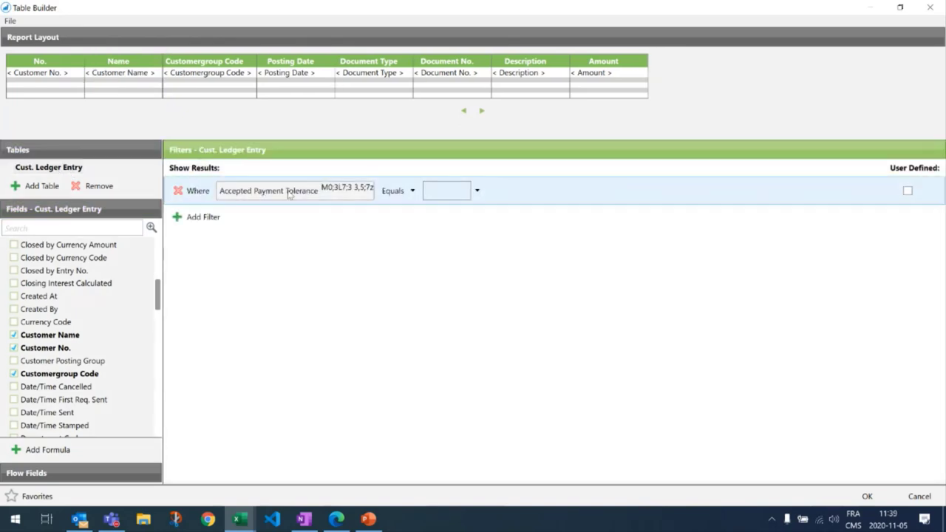
- Make it a user-defined Posting Date filter between 2019-01-01 and 2019-12-31
{"action": "left_click", "coordinate": [289, 192]}
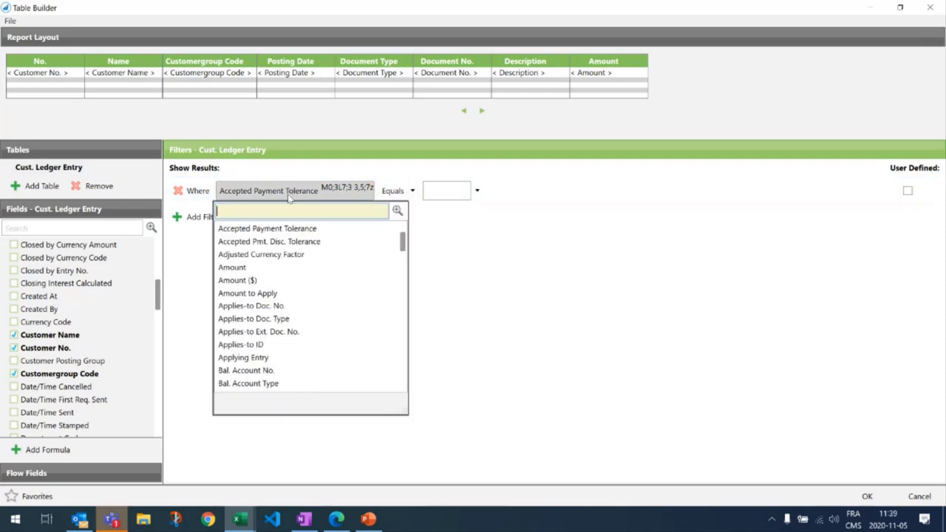
{"action": "type", "text": "Post"}
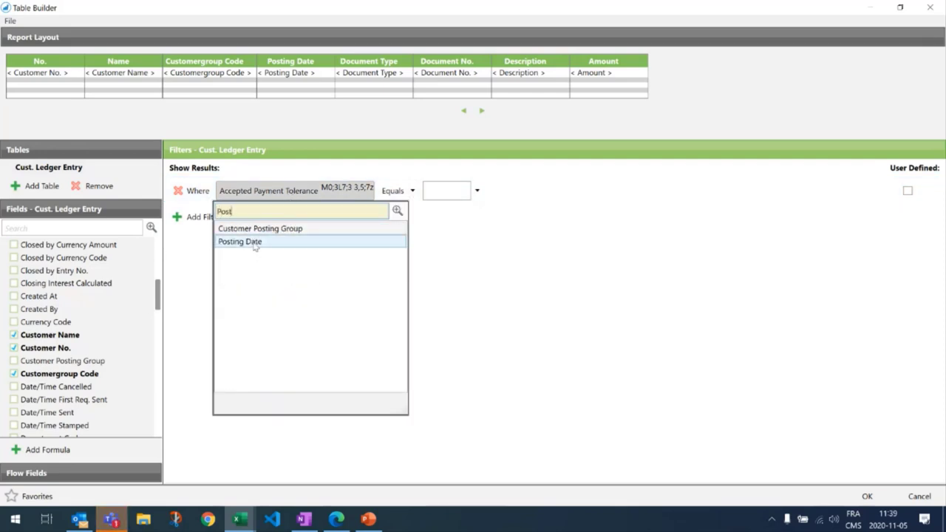
{"action": "left_click", "coordinate": [253, 243]}
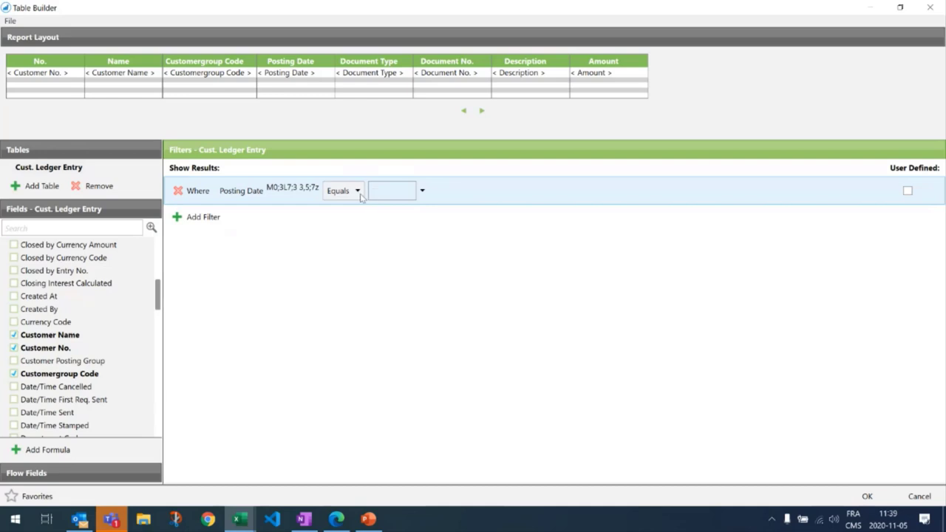
{"action": "left_click", "coordinate": [341, 191]}
{"action": "left_click", "coordinate": [358, 224]}
{"action": "left_click", "coordinate": [394, 192]}
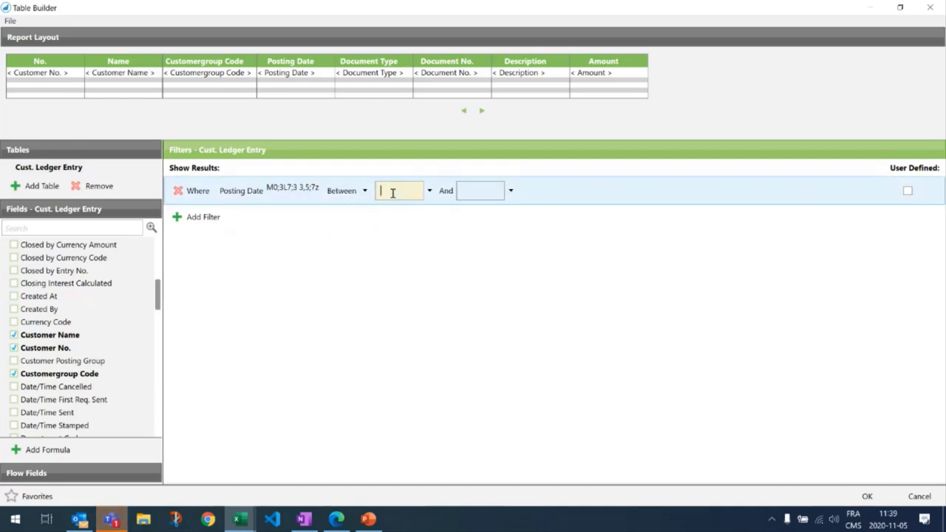
{"action": "type", "text": "2"}
{"action": "type", "text": "019-01"}
{"action": "type", "text": "-01"}
{"action": "key", "text": "Tab"}
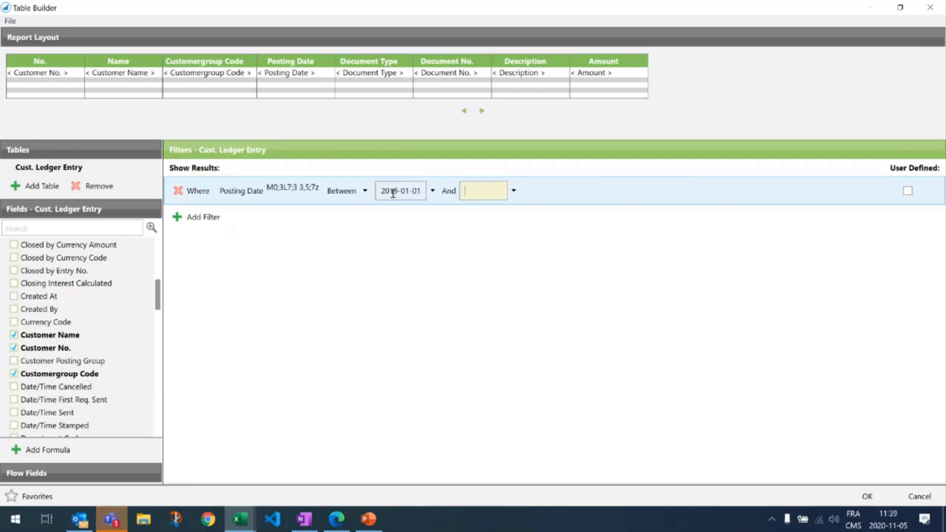
{"action": "type", "text": "2019"}
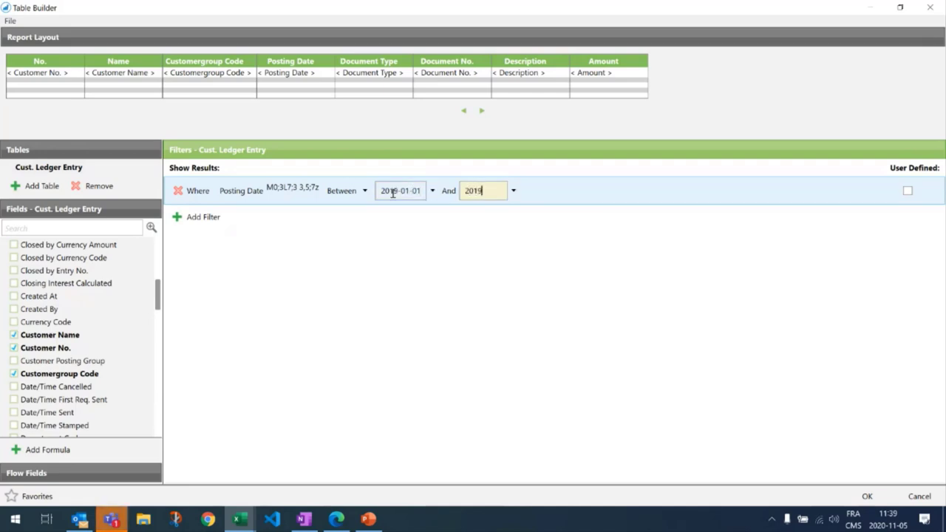
{"action": "type", "text": "-12-3"}
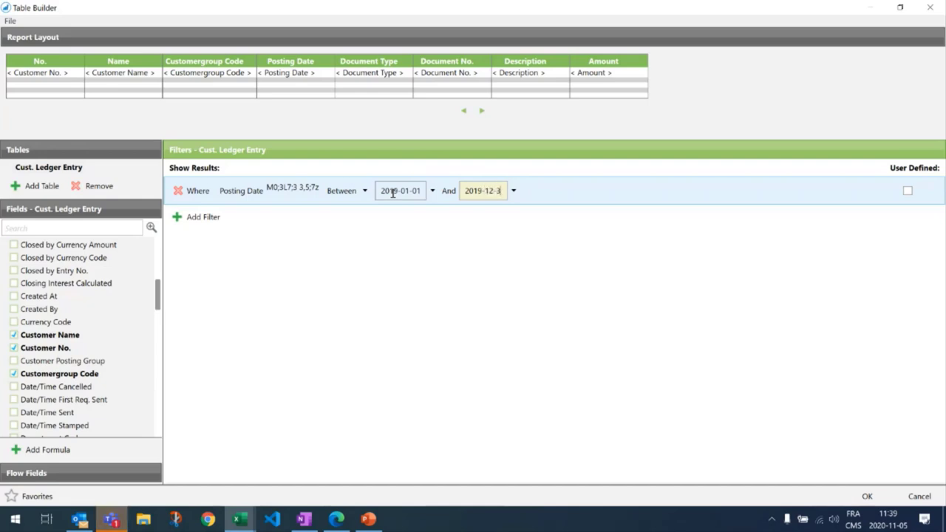
{"action": "type", "text": "1"}
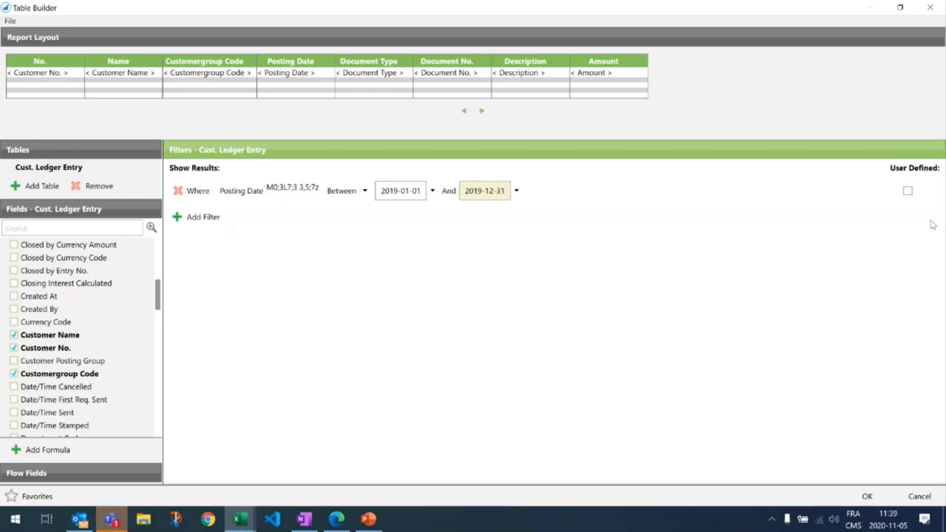
{"action": "left_click", "coordinate": [906, 192]}
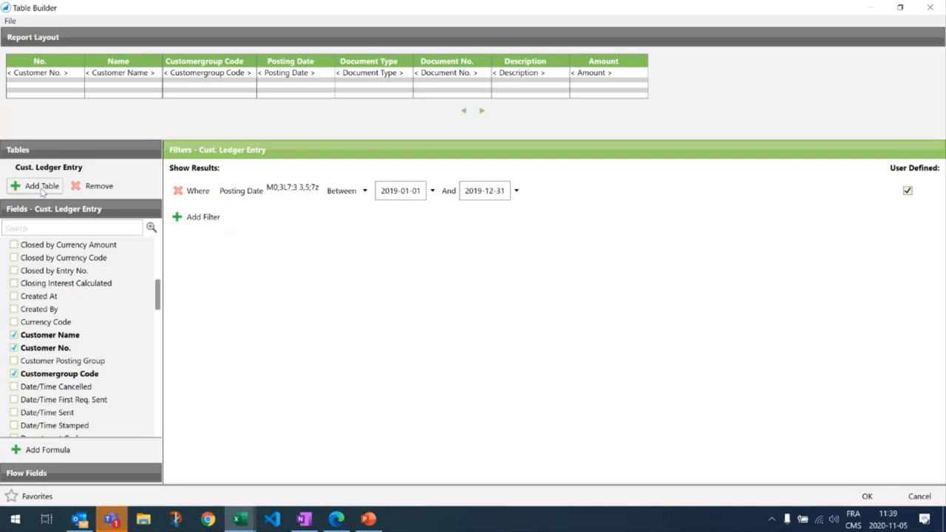
- Add the Customer table to the report
{"action": "left_click", "coordinate": [41, 186]}
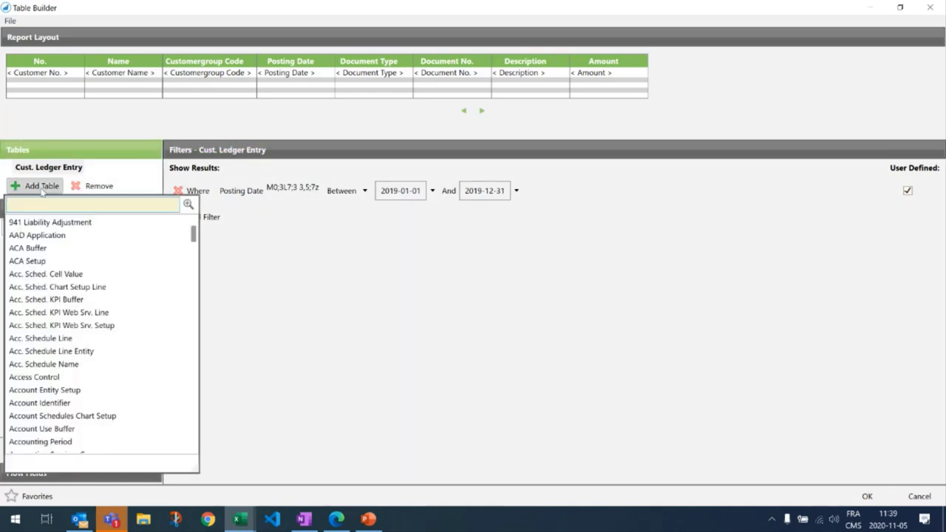
{"action": "type", "text": "Customer"}
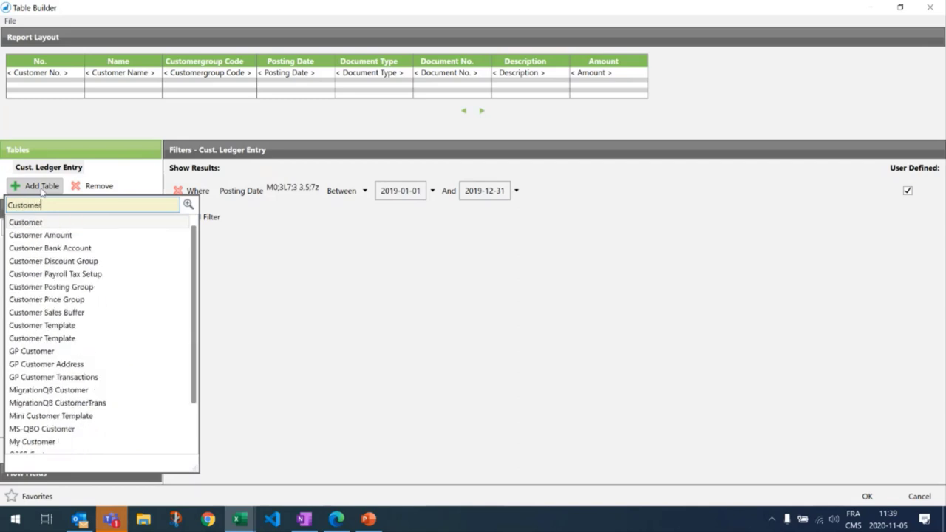
{"action": "left_click", "coordinate": [32, 224]}
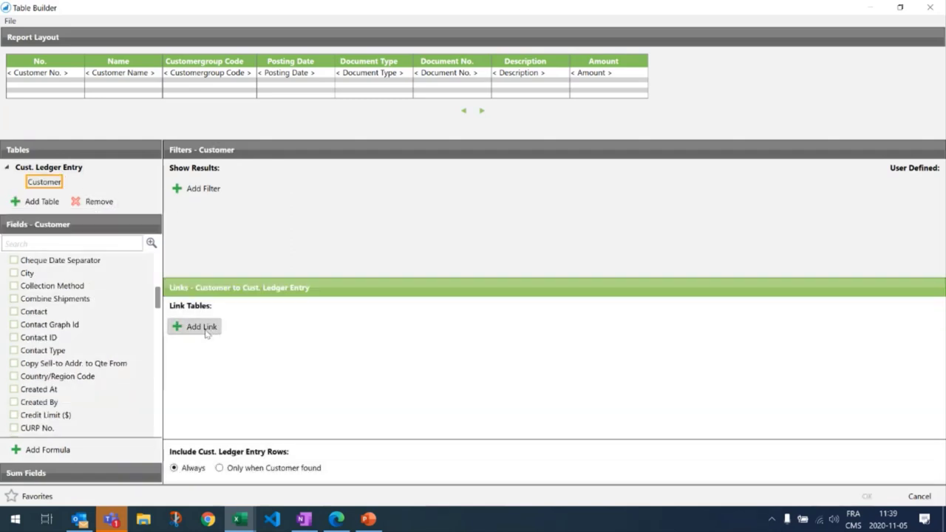
- Create a link from Customer to Cust. Ledger Entry using No. as the Customer field
{"action": "left_click", "coordinate": [204, 327]}
{"action": "left_click", "coordinate": [237, 334]}
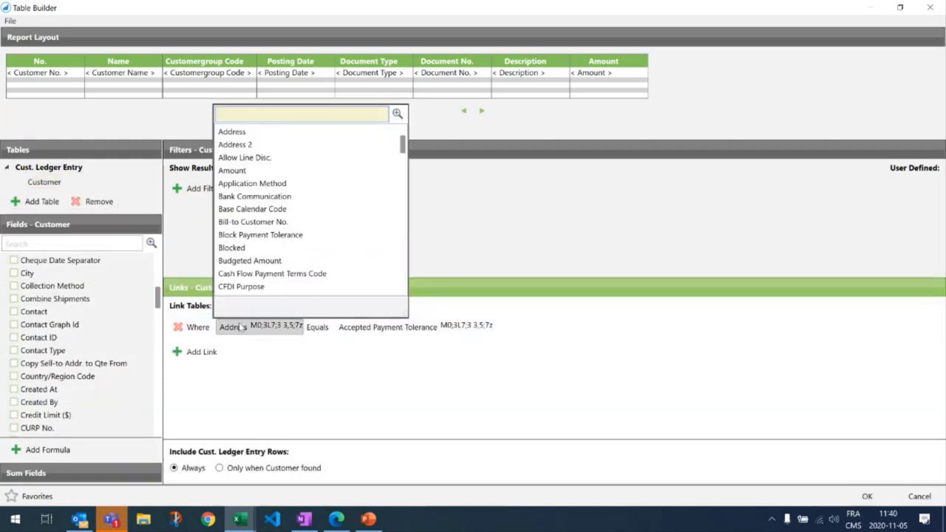
{"action": "type", "text": "N"}
{"action": "key", "text": "BackSpace"}
{"action": "type", "text": "C"}
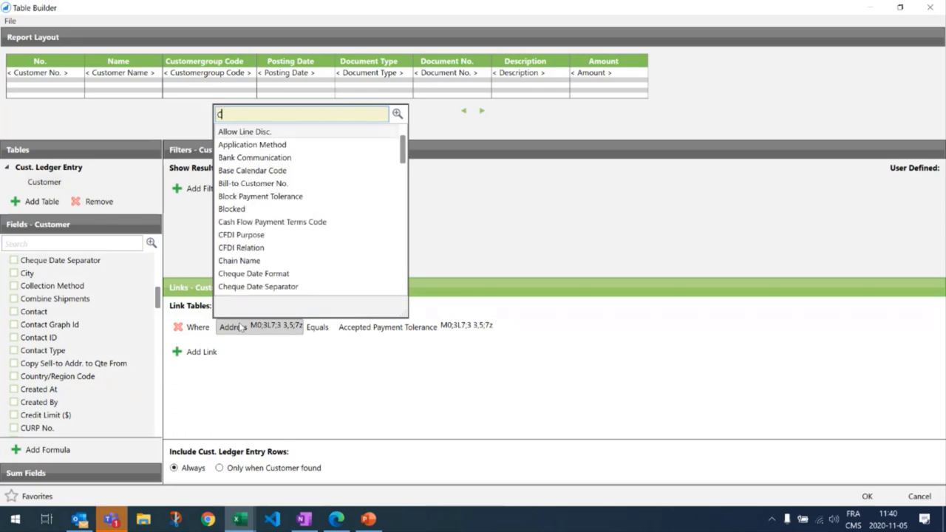
{"action": "type", "text": "ustomer"}
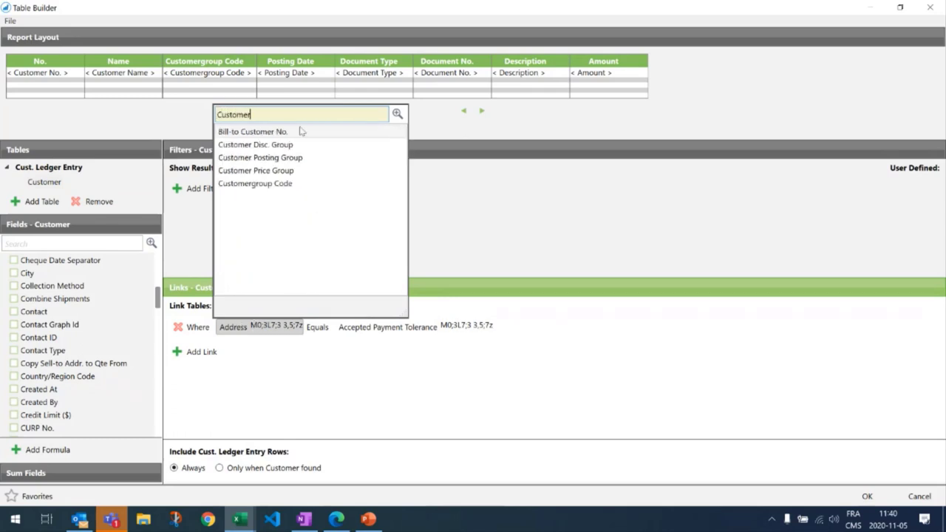
{"action": "key", "text": "BackSpace"}
{"action": "key", "text": "BackSpace"}
{"action": "key", "text": "BackSpace"}
{"action": "key", "text": "BackSpace"}
{"action": "key", "text": "BackSpace"}
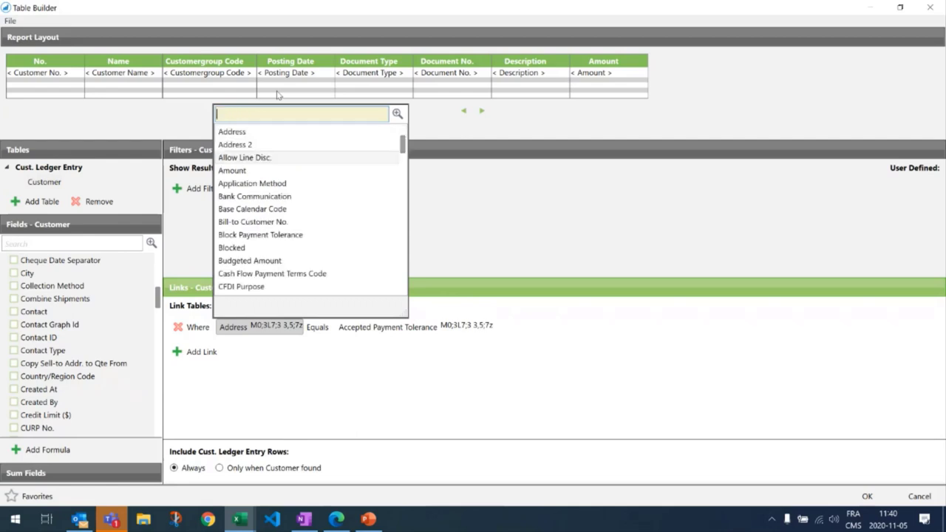
{"action": "type", "text": "No"}
{"action": "key", "text": "BackSpace"}
{"action": "key", "text": "BackSpace"}
{"action": "left_click", "coordinate": [403, 220]}
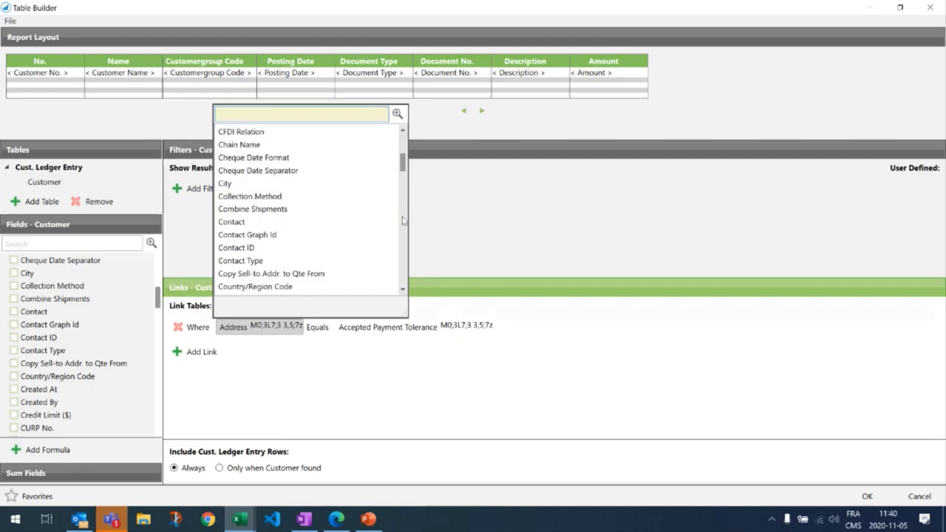
{"action": "left_click", "coordinate": [403, 220]}
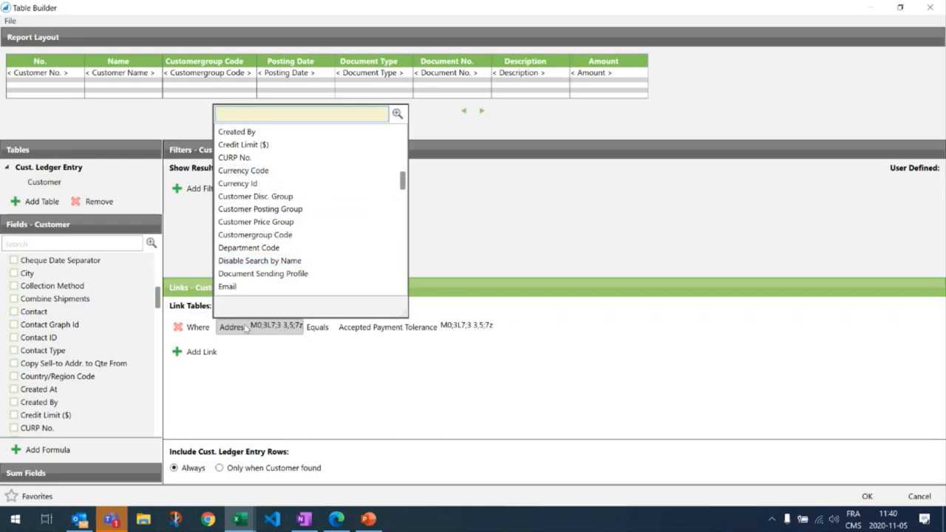
{"action": "scroll", "coordinate": [283, 229], "scroll_direction": "down", "scroll_amount": 4}
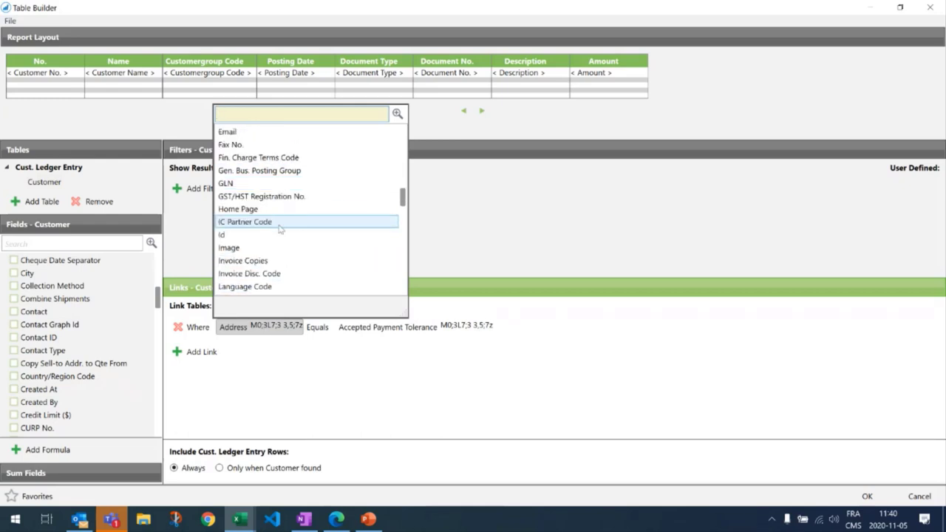
{"action": "scroll", "coordinate": [283, 229], "scroll_direction": "down", "scroll_amount": 6}
{"action": "left_click", "coordinate": [229, 155]}
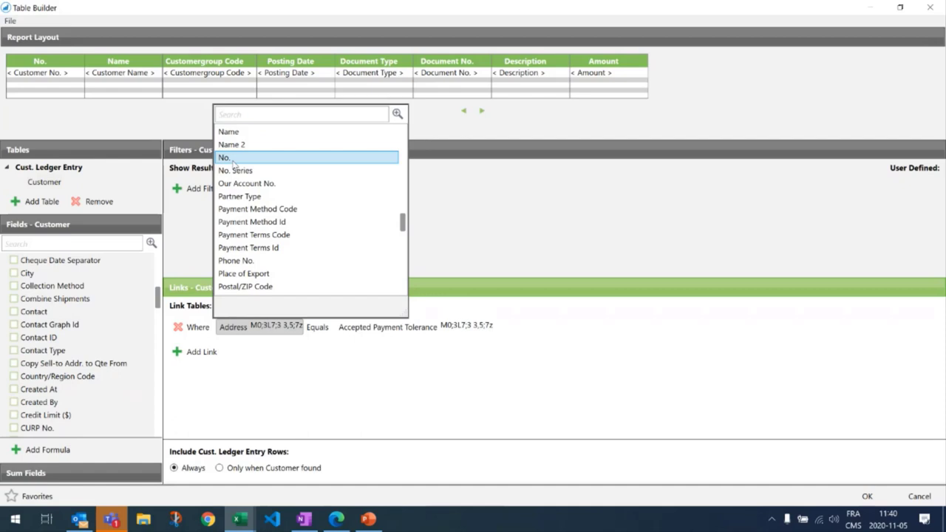
{"action": "left_click", "coordinate": [234, 159]}
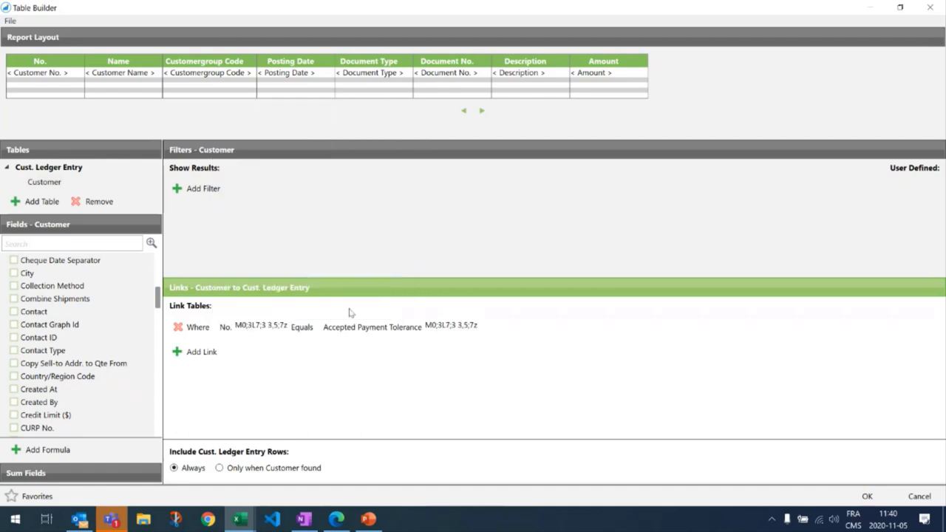
- Set the Cust. Ledger Entry side of the link to Customer No
{"action": "left_click", "coordinate": [371, 327]}
{"action": "scroll", "coordinate": [392, 247], "scroll_direction": "down", "scroll_amount": 3}
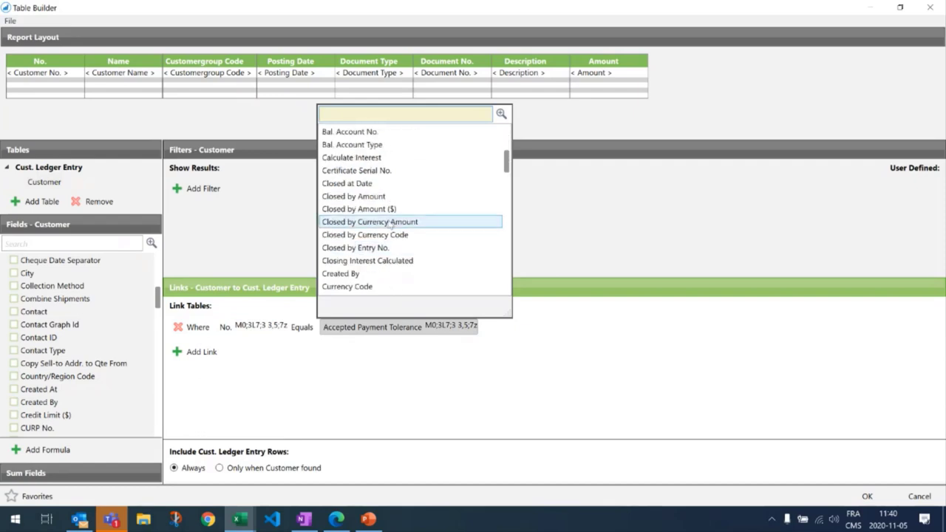
{"action": "scroll", "coordinate": [372, 267], "scroll_direction": "down", "scroll_amount": 2}
{"action": "left_click", "coordinate": [369, 235]}
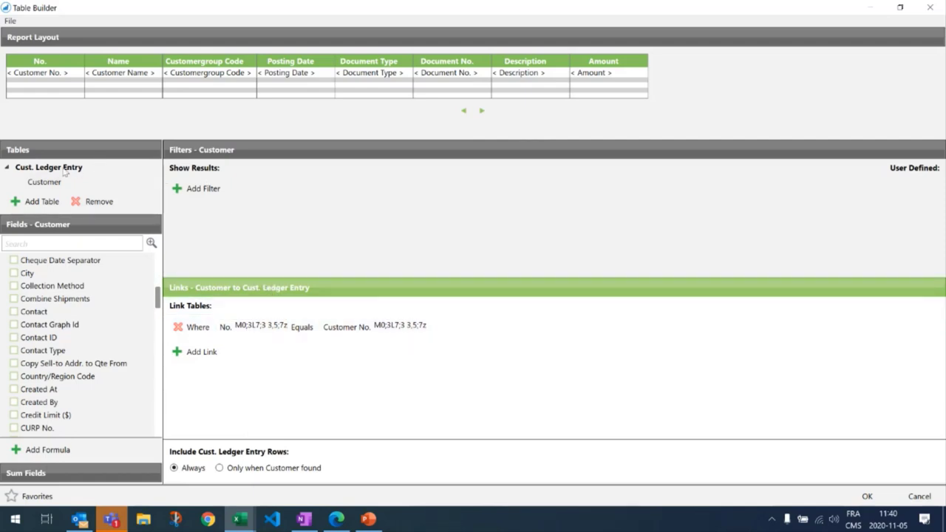
{"action": "left_click", "coordinate": [65, 169]}
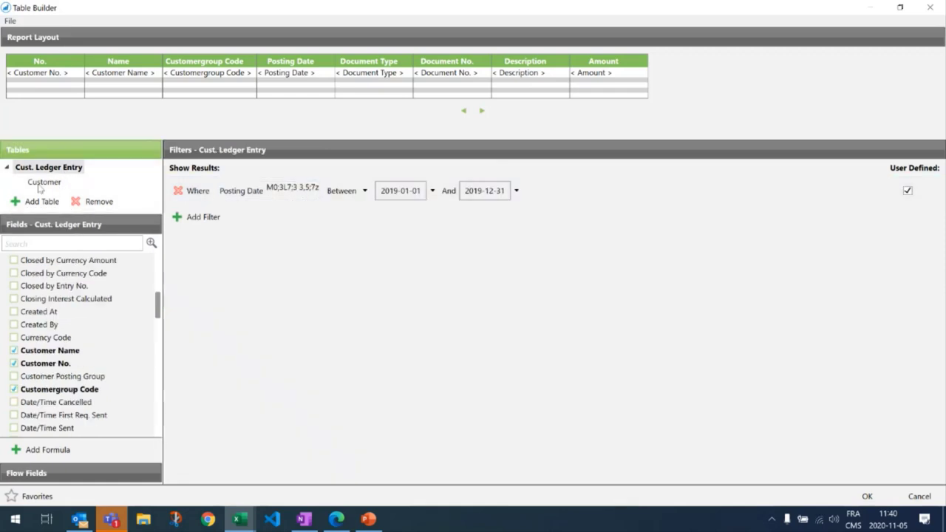
- Add the Customer fields Salesperson Code and Province/State as report columns
{"action": "left_click", "coordinate": [41, 183]}
{"action": "left_click", "coordinate": [61, 229]}
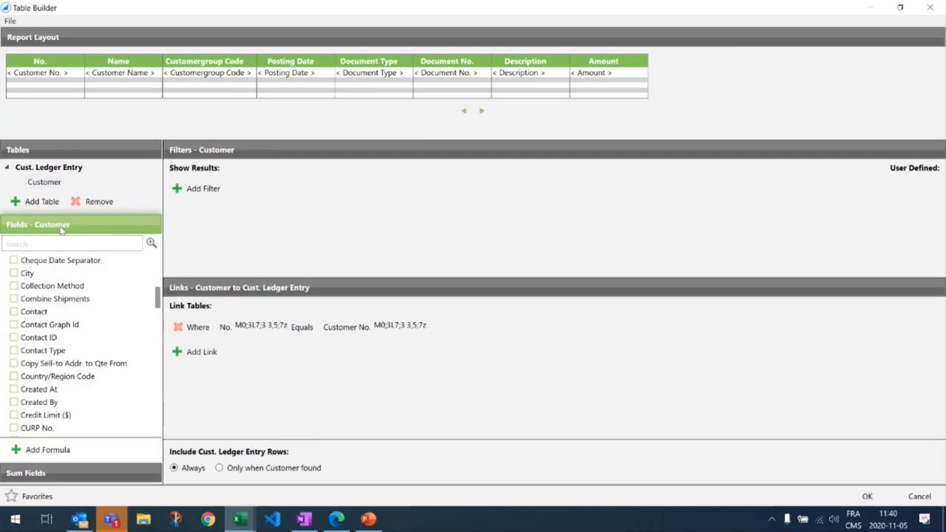
{"action": "scroll", "coordinate": [65, 339], "scroll_direction": "down", "scroll_amount": 5}
{"action": "scroll", "coordinate": [66, 362], "scroll_direction": "down", "scroll_amount": 5}
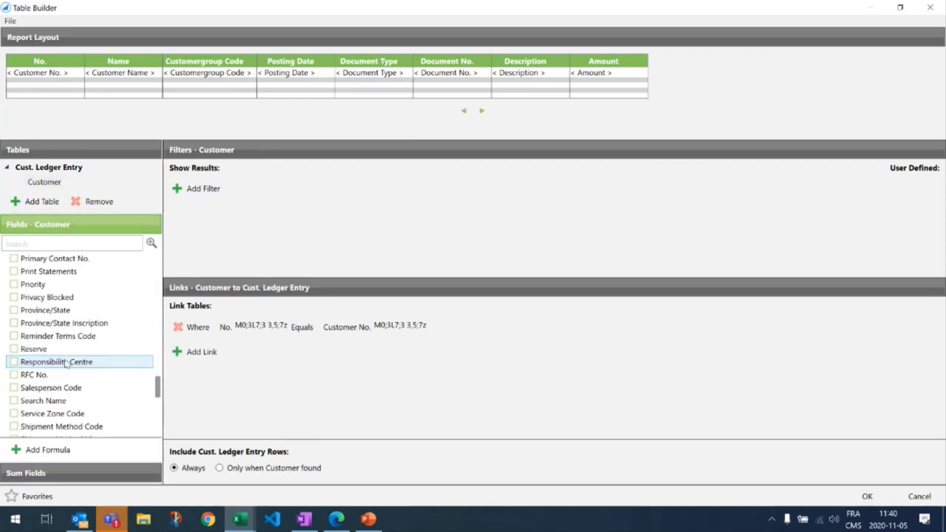
{"action": "scroll", "coordinate": [65, 362], "scroll_direction": "down", "scroll_amount": 4}
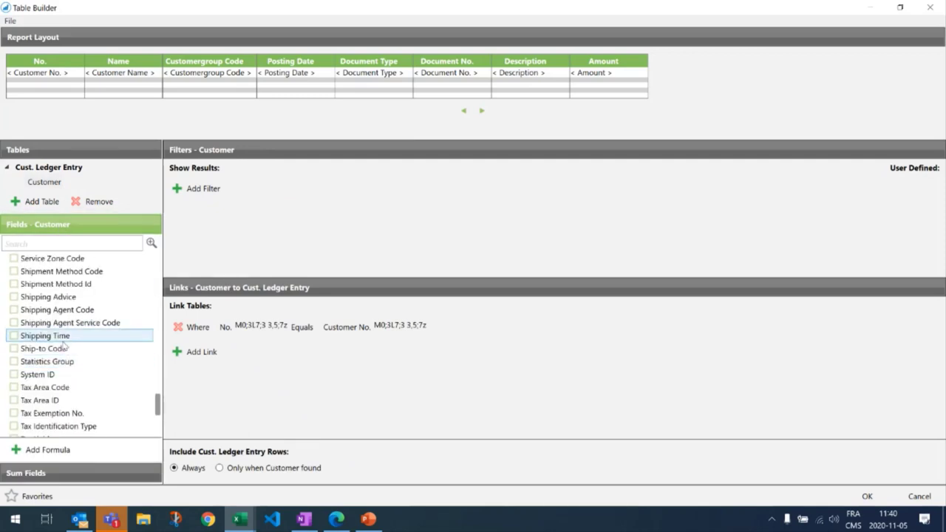
{"action": "scroll", "coordinate": [65, 346], "scroll_direction": "up", "scroll_amount": 2}
{"action": "left_click", "coordinate": [14, 310]}
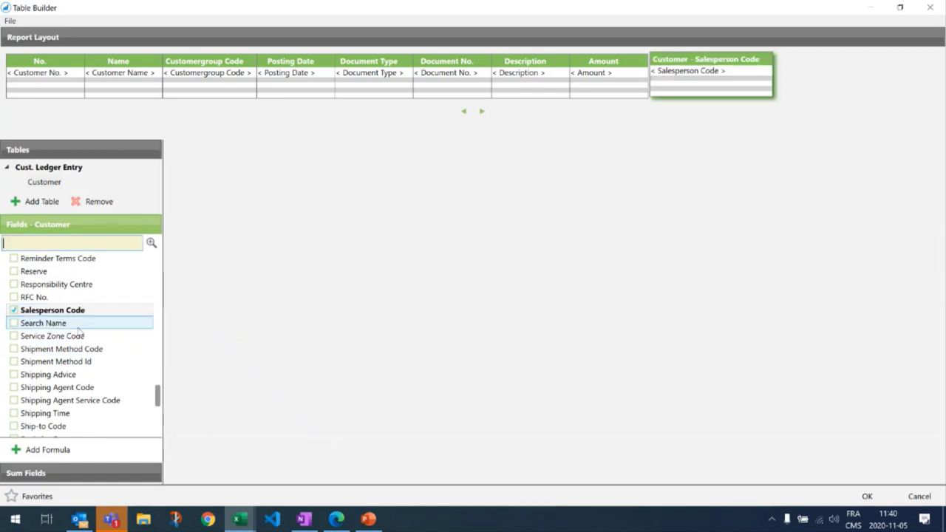
{"action": "scroll", "coordinate": [79, 342], "scroll_direction": "down", "scroll_amount": 4}
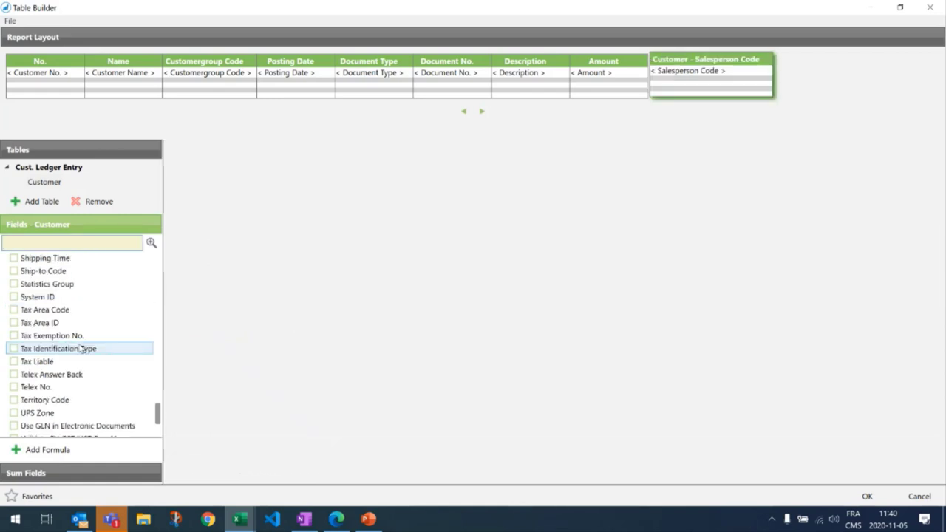
{"action": "scroll", "coordinate": [80, 347], "scroll_direction": "up", "scroll_amount": 4}
{"action": "scroll", "coordinate": [74, 347], "scroll_direction": "up", "scroll_amount": 4}
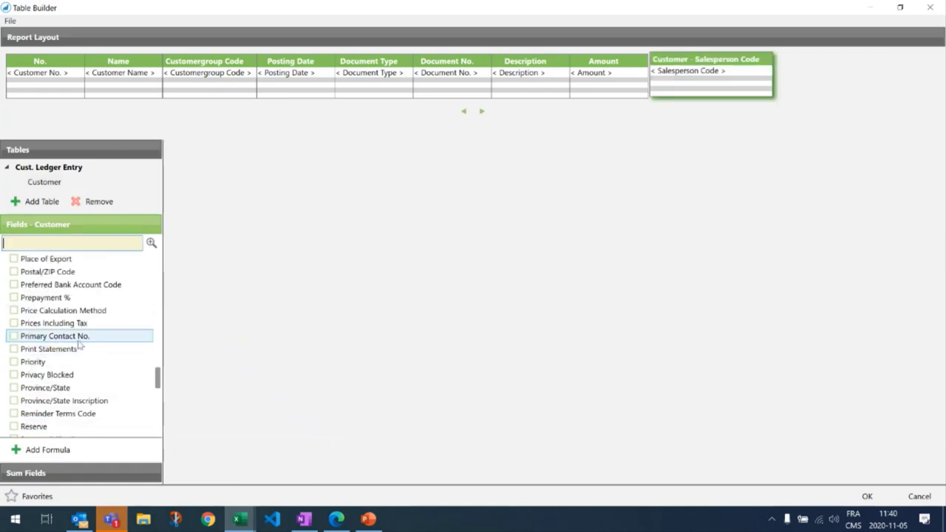
{"action": "left_click", "coordinate": [15, 389]}
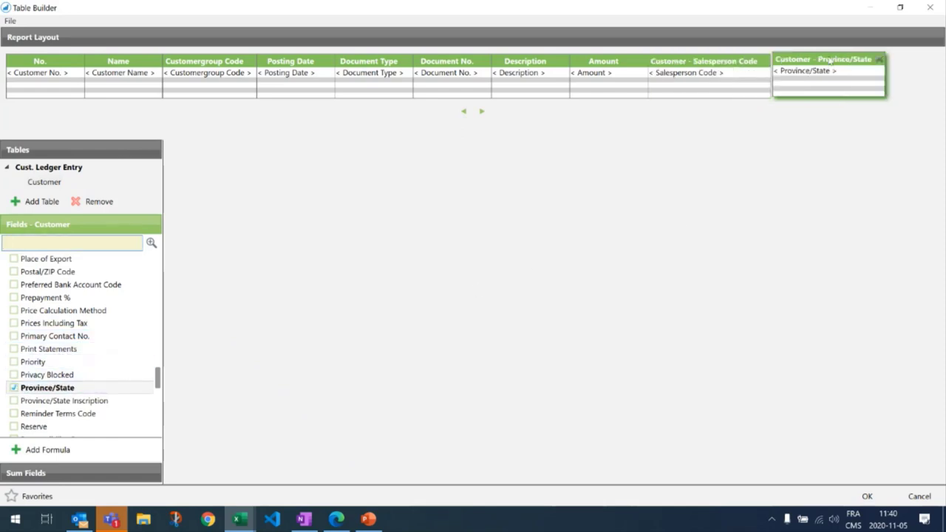
- Move Province/State to the first column and strip 'Customer - ' from both new headers
{"action": "mouse_move", "coordinate": [832, 64]}
{"action": "left_mouse_down"}
{"action": "mouse_move", "coordinate": [794, 80]}
{"action": "mouse_move", "coordinate": [45, 71]}
{"action": "left_mouse_up"}
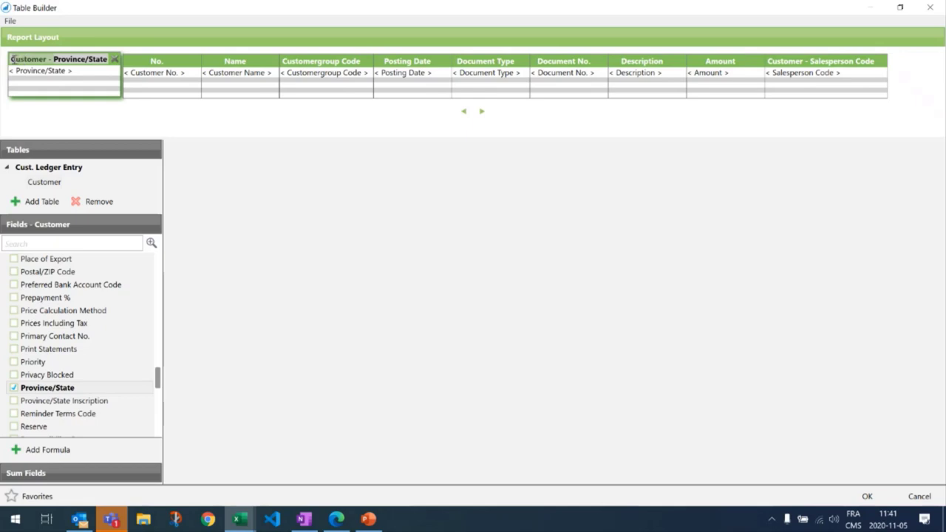
{"action": "key", "text": "ctrl+Delete"}
{"action": "key", "text": "ctrl+Delete"}
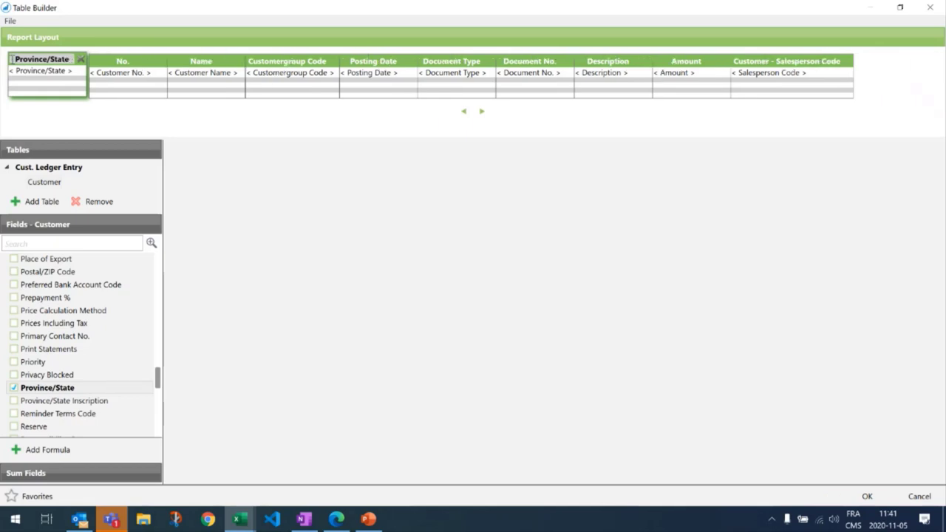
{"action": "left_click", "coordinate": [786, 70]}
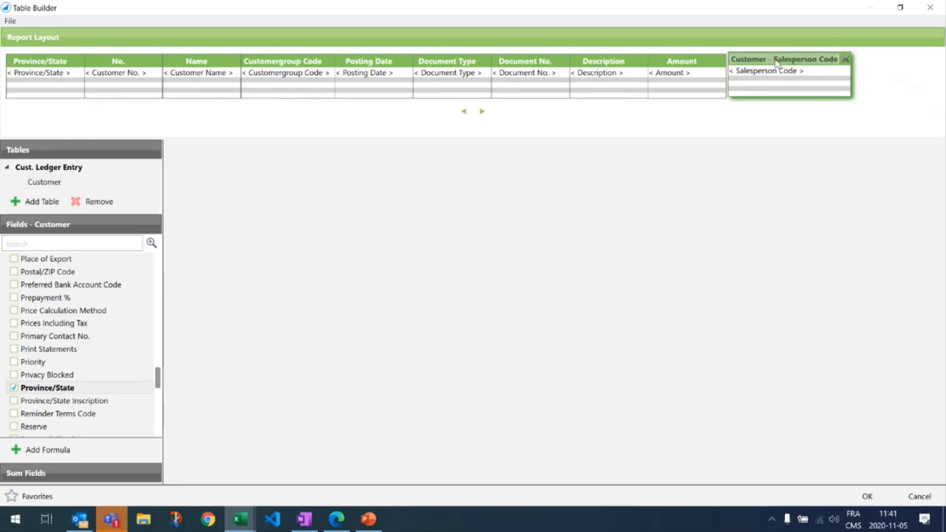
{"action": "mouse_move", "coordinate": [776, 64]}
{"action": "left_mouse_down"}
{"action": "mouse_move", "coordinate": [706, 62]}
{"action": "mouse_move", "coordinate": [761, 57]}
{"action": "left_mouse_up"}
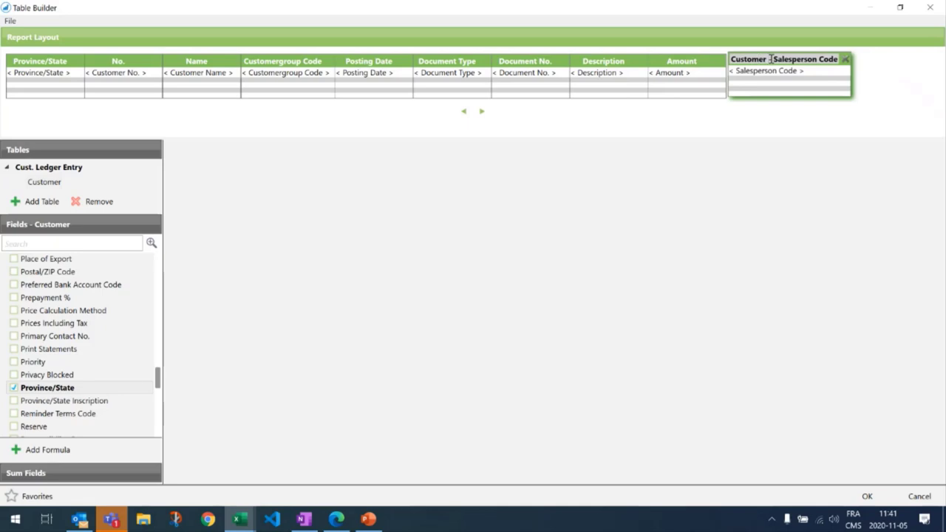
{"action": "key", "text": "BackSpace"}
{"action": "key", "text": "BackSpace"}
{"action": "key", "text": "BackSpace"}
{"action": "key", "text": "BackSpace"}
{"action": "key", "text": "BackSpace"}
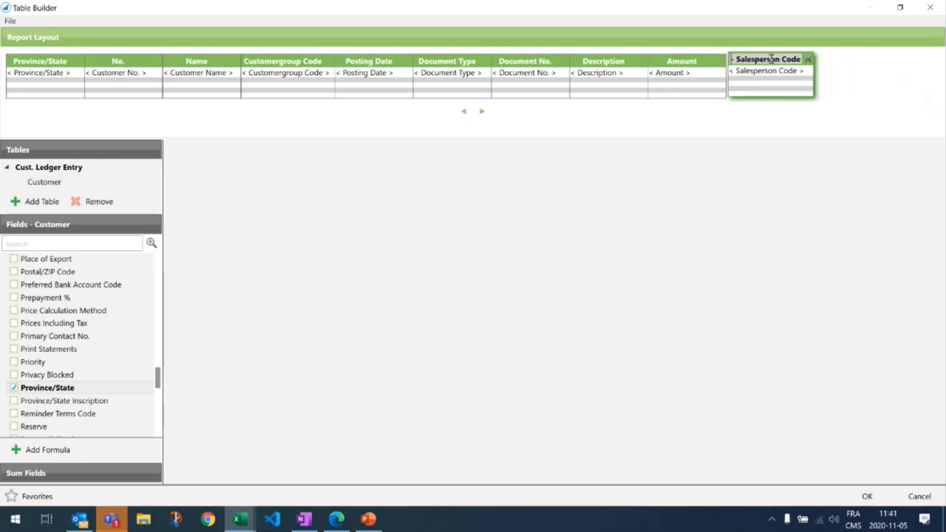
{"action": "key", "text": "Delete"}
{"action": "key", "text": "Delete"}
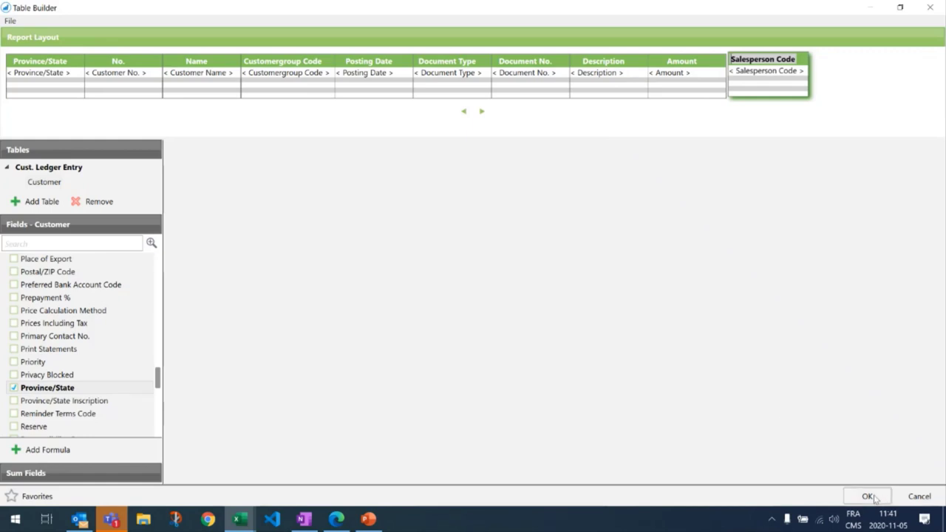
- Save the layout over the CustomerLedger.xml template and run the report into Excel's Book14
{"action": "left_click", "coordinate": [868, 496]}
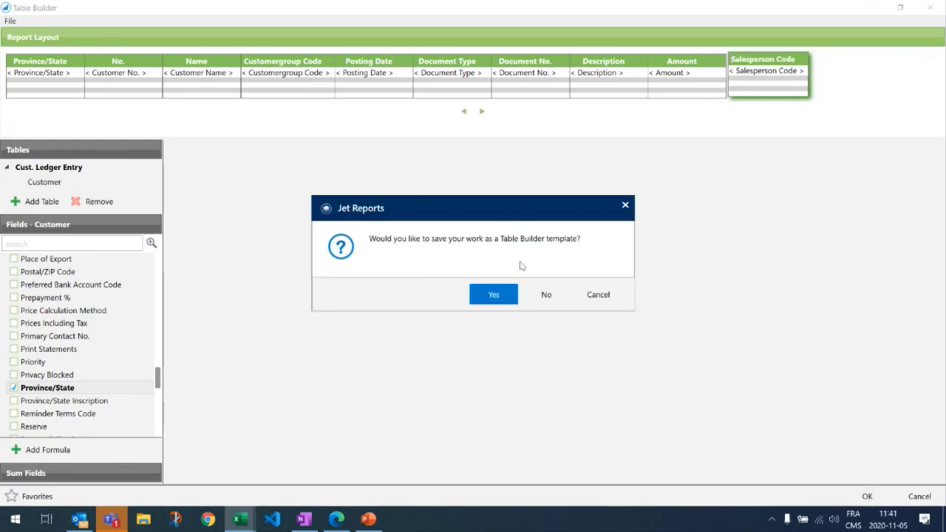
{"action": "left_click", "coordinate": [490, 295]}
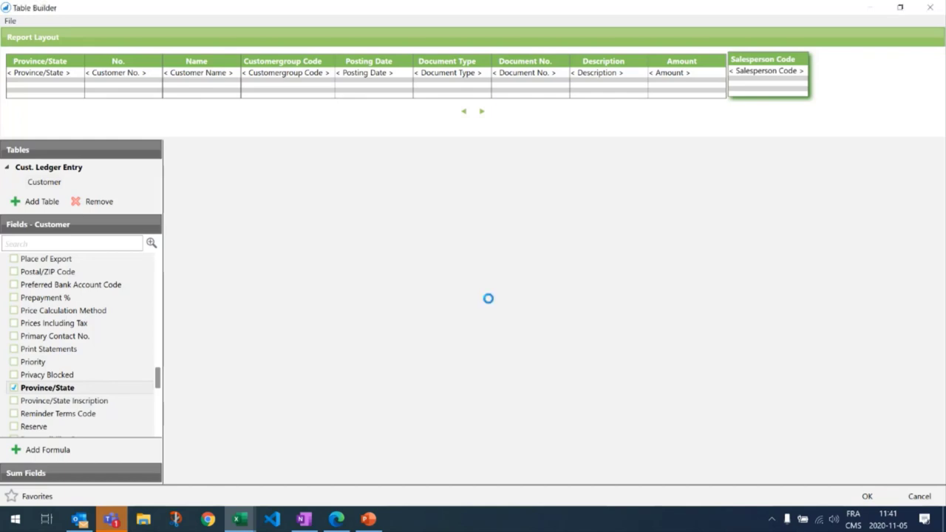
{"action": "double_click", "coordinate": [174, 110]}
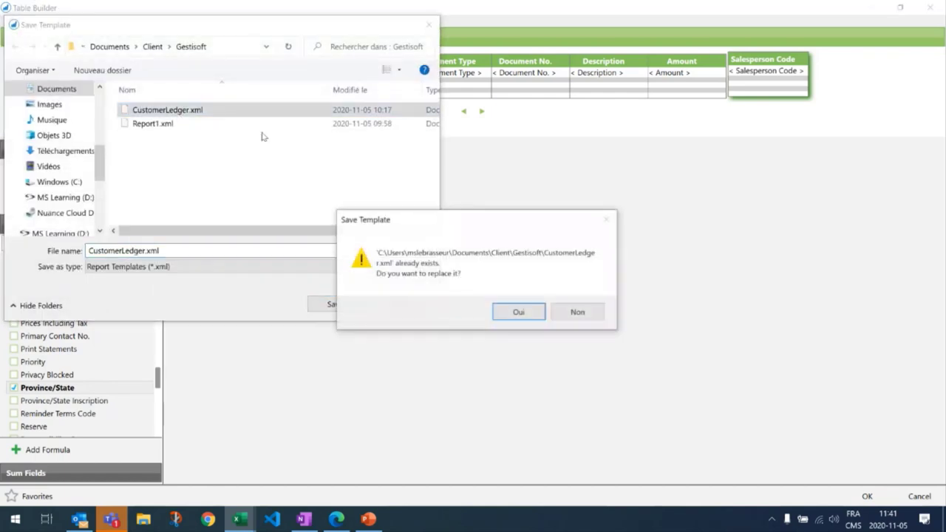
{"action": "left_click", "coordinate": [510, 310]}
{"action": "key", "text": "Return"}
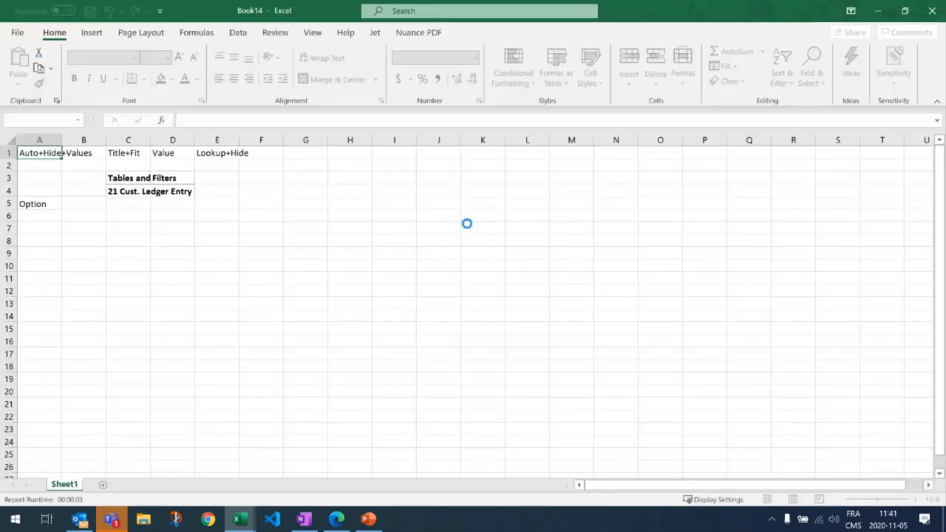
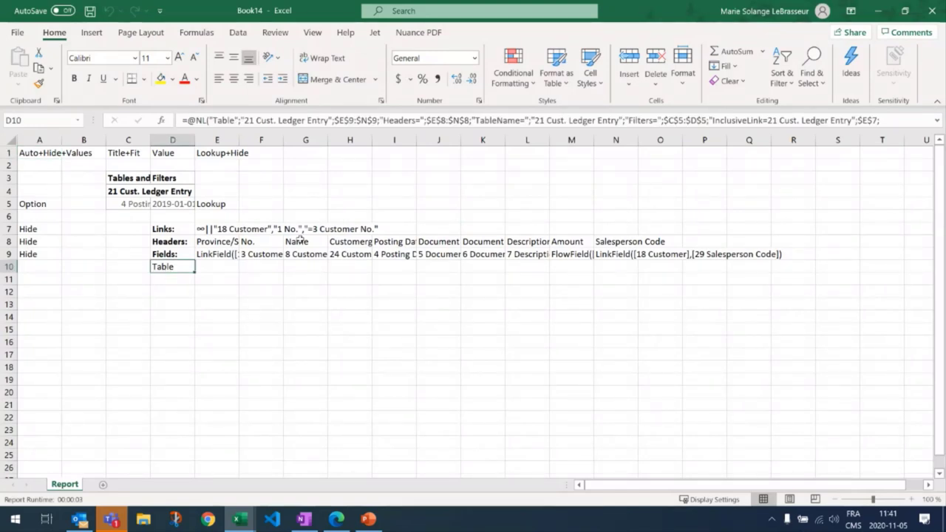
- Show the Jet Reports commands on the ribbon, leaving the NL table formula unchanged
{"action": "left_click", "coordinate": [375, 32]}
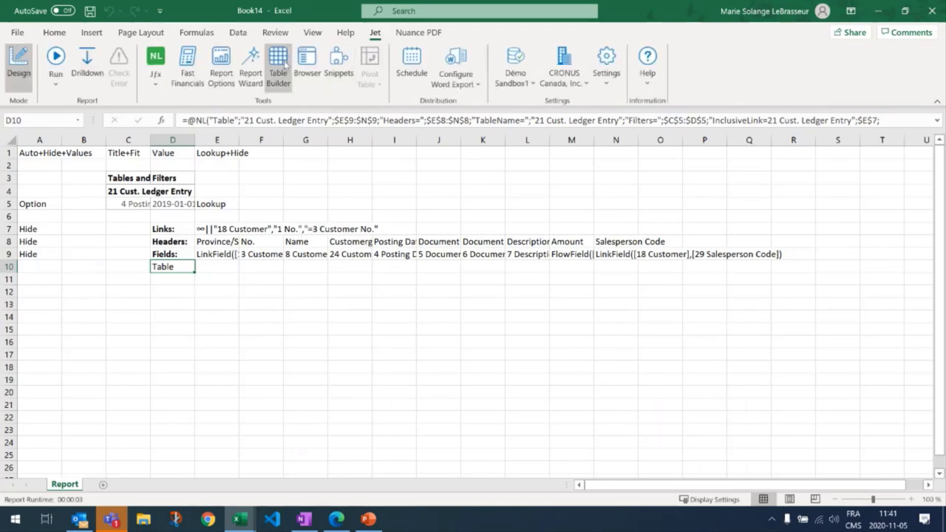
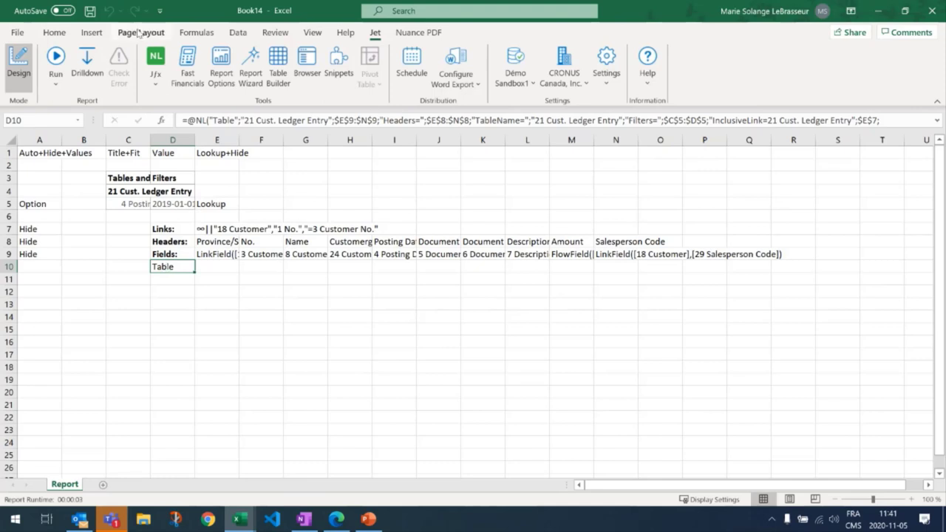
- Review D10's NL formula in the function wizard, keeping Table as the type, and close it unchanged
{"action": "left_click", "coordinate": [155, 56]}
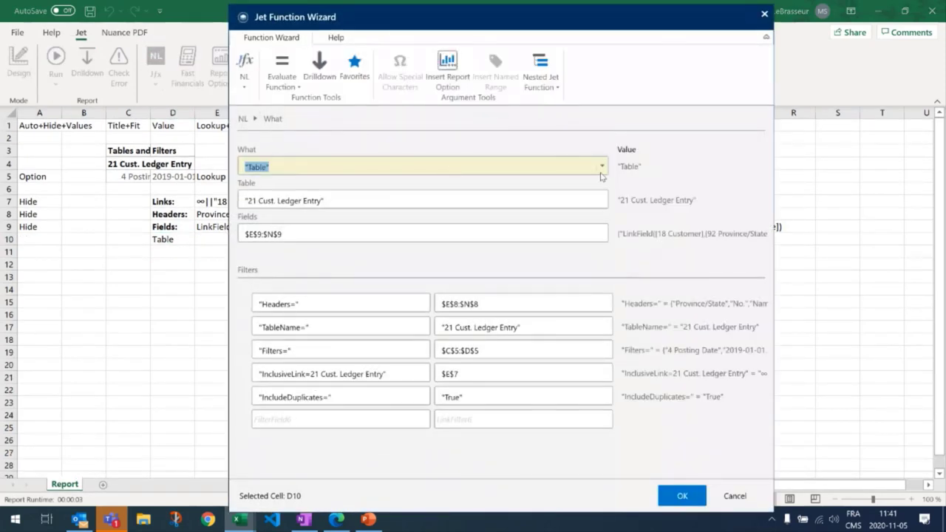
{"action": "left_click", "coordinate": [602, 167]}
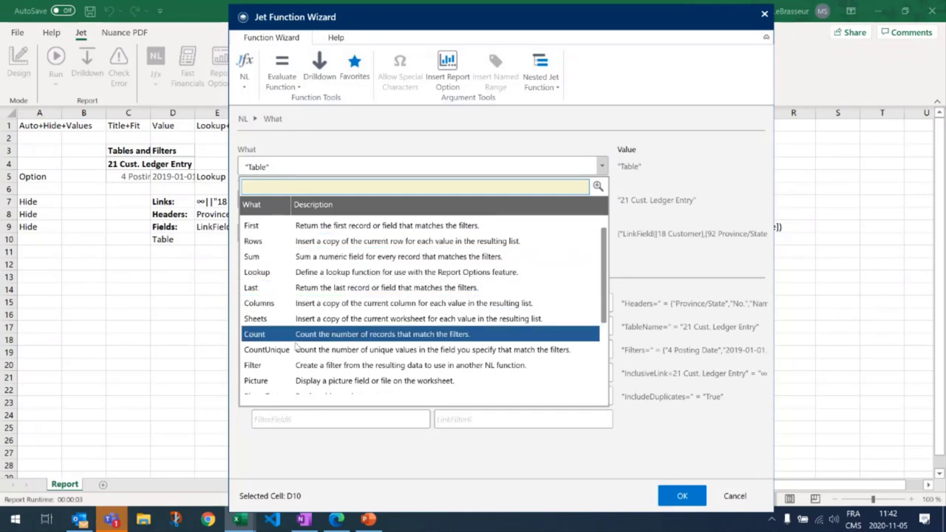
{"action": "scroll", "coordinate": [296, 363], "scroll_direction": "down", "scroll_amount": 1}
{"action": "scroll", "coordinate": [308, 363], "scroll_direction": "down", "scroll_amount": 2}
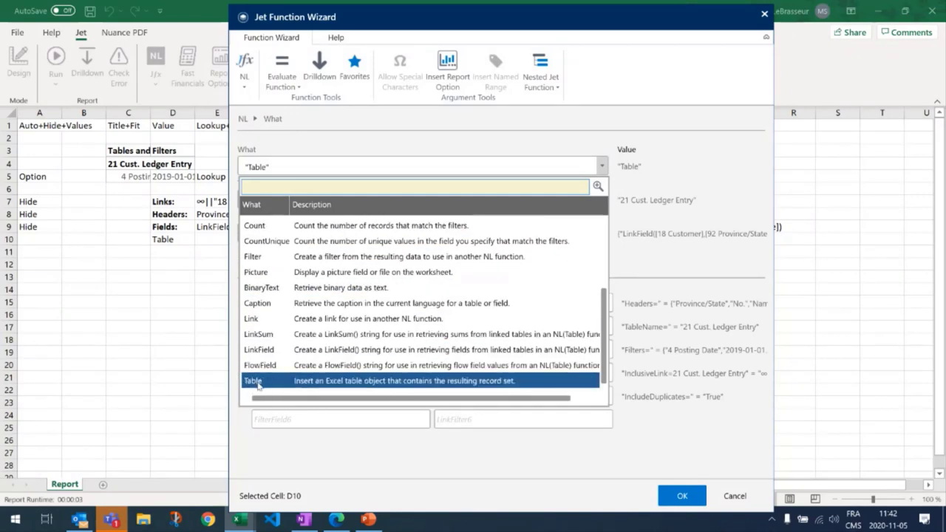
{"action": "left_click", "coordinate": [355, 121]}
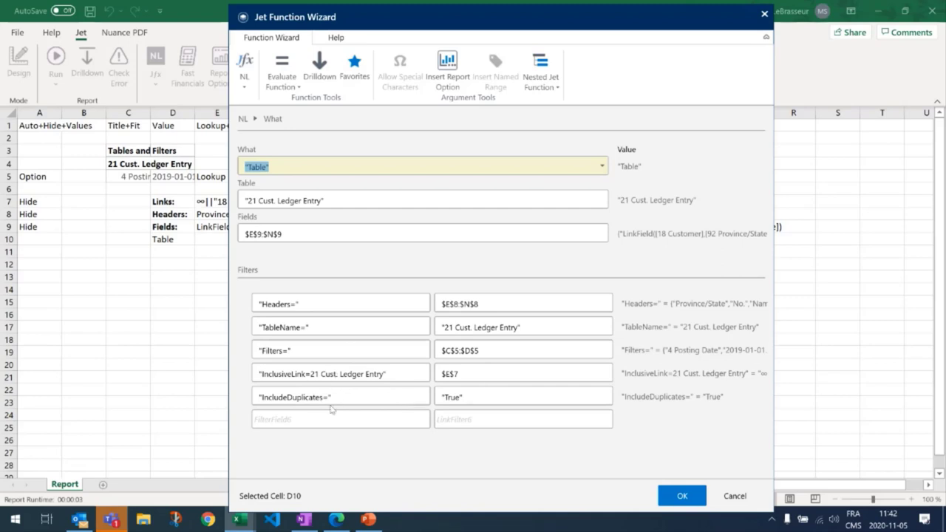
{"action": "left_click", "coordinate": [730, 498]}
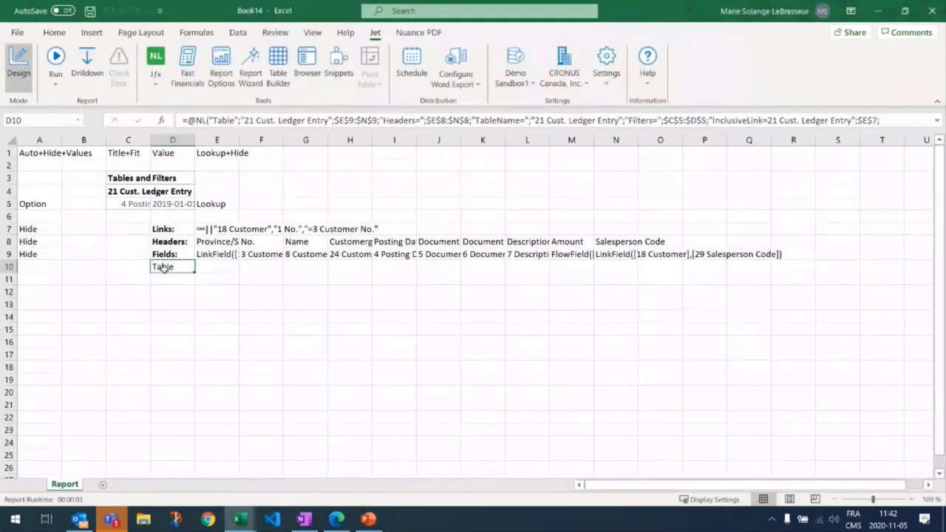
- Commit D10's NL formula and run the report for posting dates 2019-01-01..2019-12-31
{"action": "double_click", "coordinate": [163, 268]}
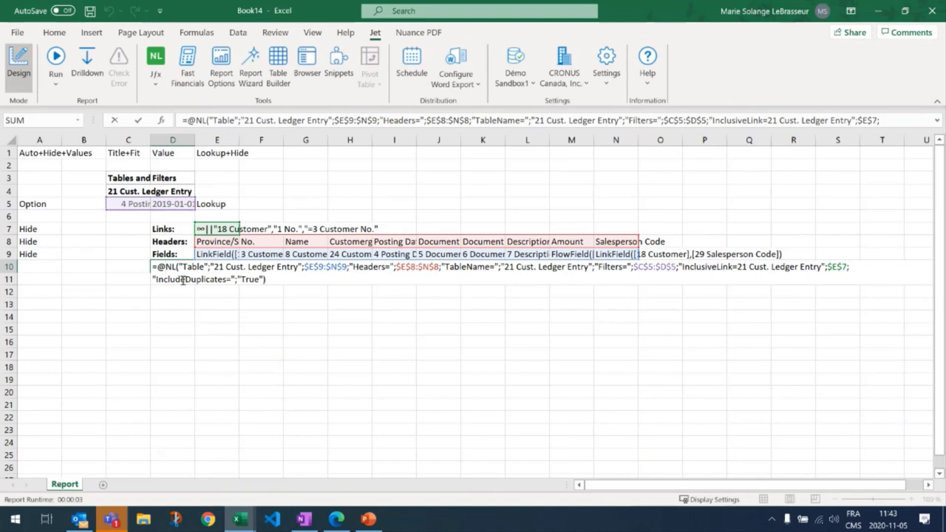
{"action": "key", "text": "ctrl+Return"}
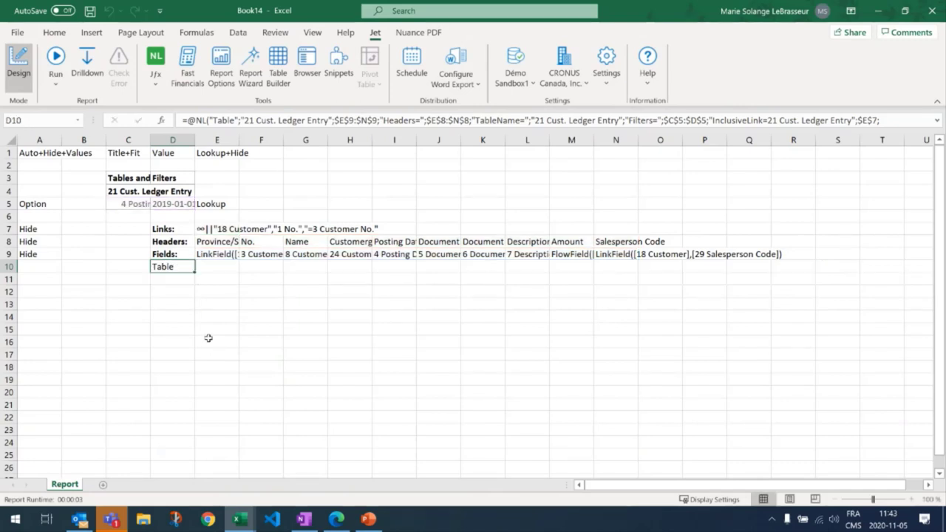
{"action": "left_click", "coordinate": [55, 59]}
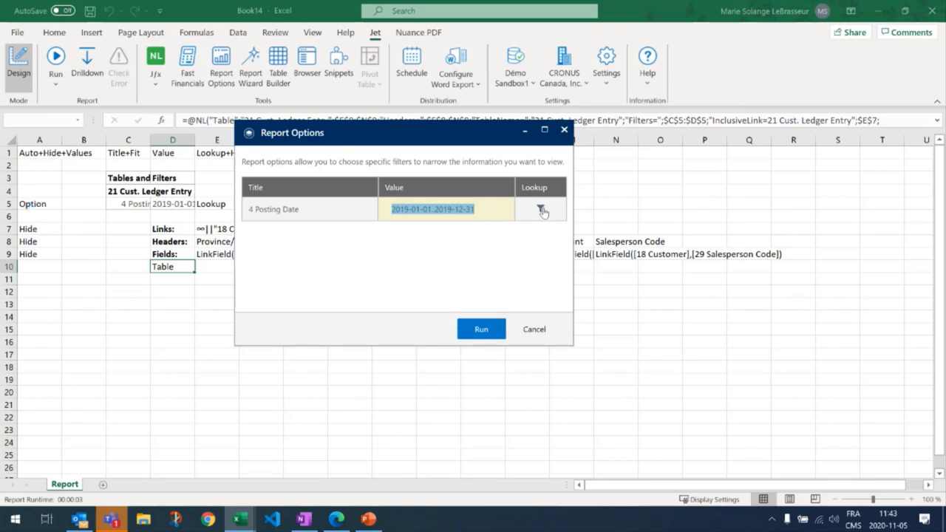
{"action": "left_click", "coordinate": [479, 329]}
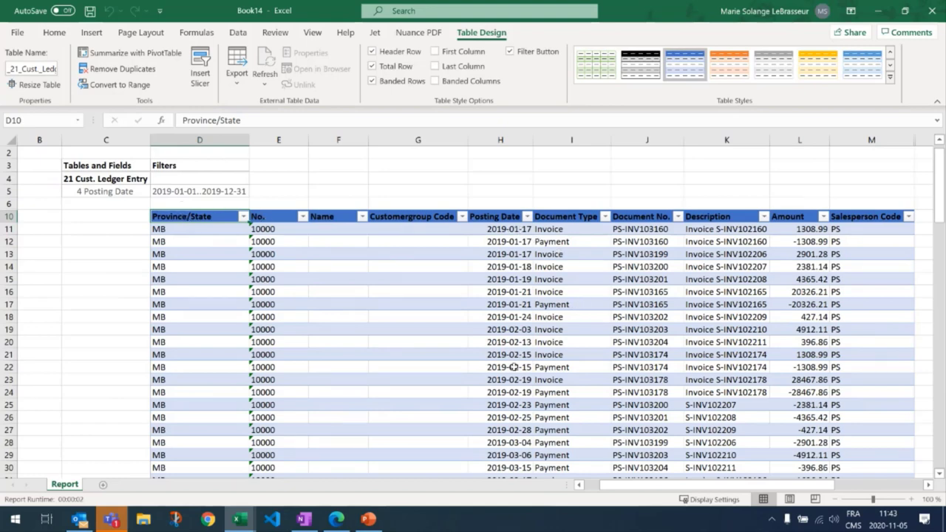
- Insert a Province/State slicer for the ledger table, moved over columns B–C and shortened to four provinces
{"action": "left_click", "coordinate": [509, 233]}
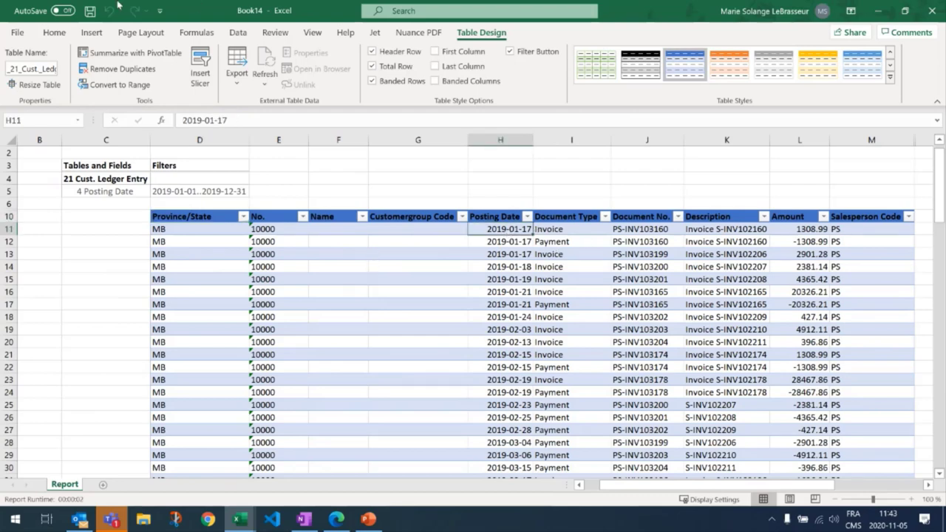
{"action": "left_click", "coordinate": [102, 36]}
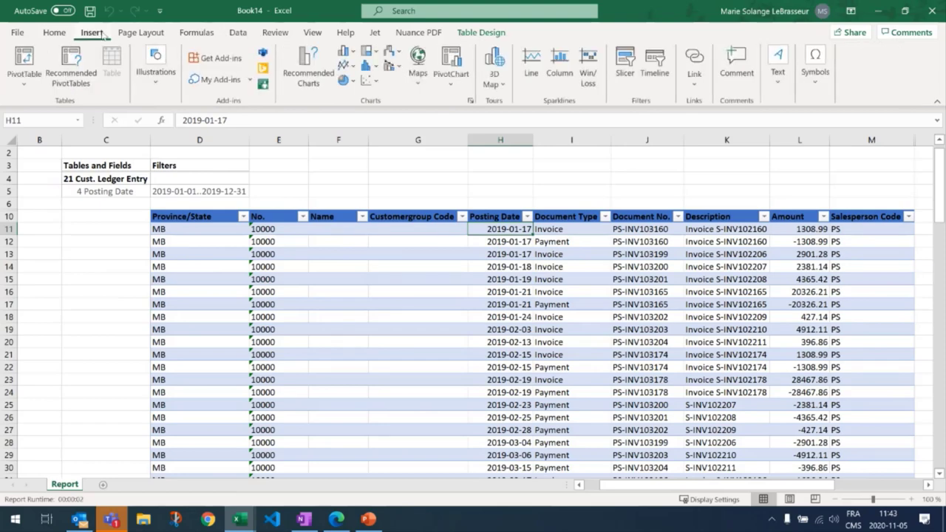
{"action": "left_click", "coordinate": [625, 62]}
{"action": "left_click", "coordinate": [634, 151]}
{"action": "left_click", "coordinate": [686, 387]}
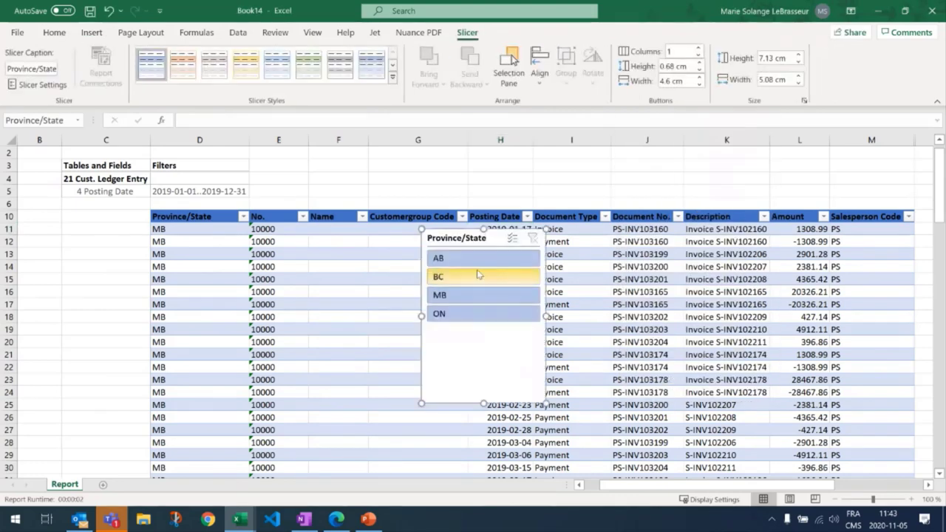
{"action": "left_click_drag", "start_coordinate": [461, 240], "coordinate": [62, 231]}
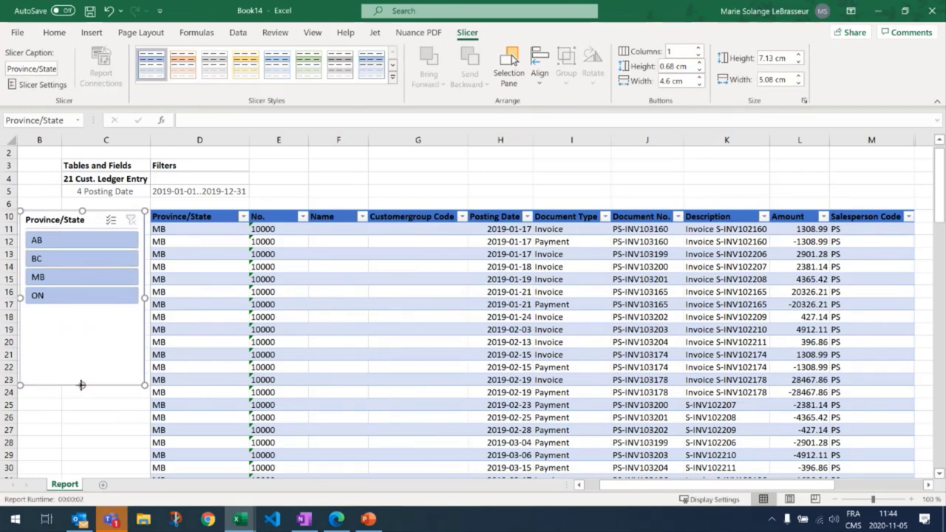
{"action": "left_click_drag", "start_coordinate": [81, 385], "coordinate": [82, 317]}
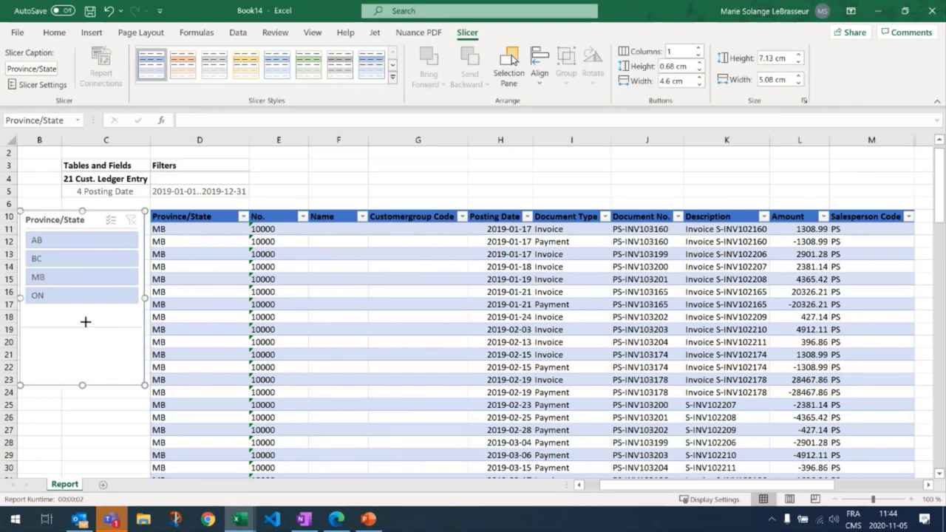
- Test the slicer by filtering BC, ON and AB, then clear the filter to show all rows
{"action": "left_click", "coordinate": [68, 262]}
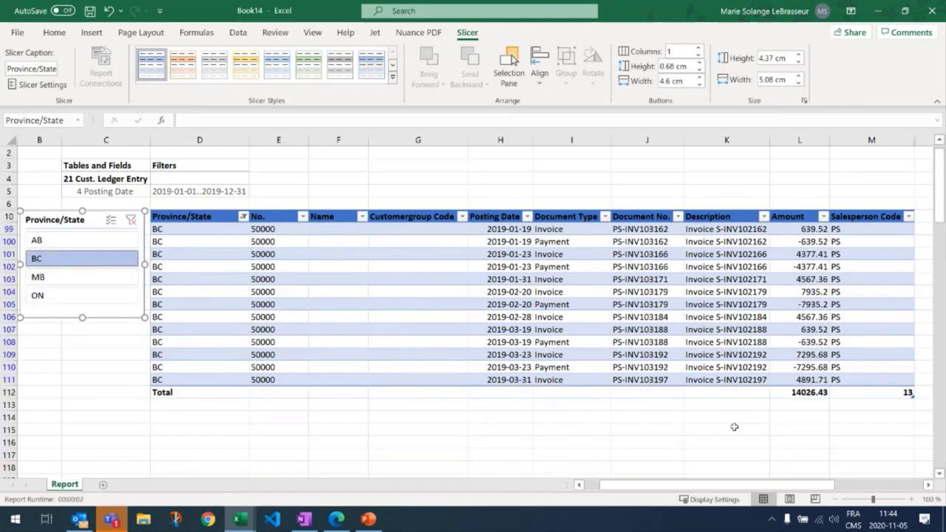
{"action": "left_click", "coordinate": [68, 296]}
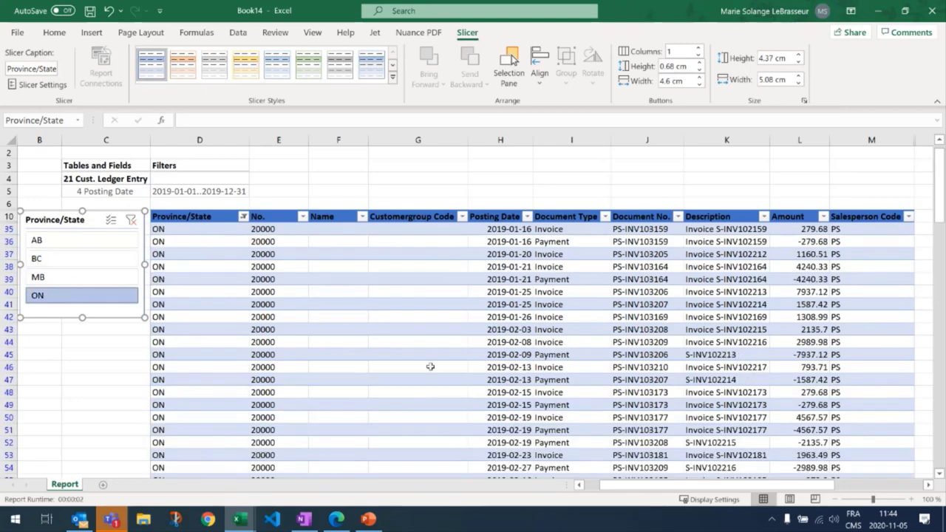
{"action": "left_click", "coordinate": [50, 247]}
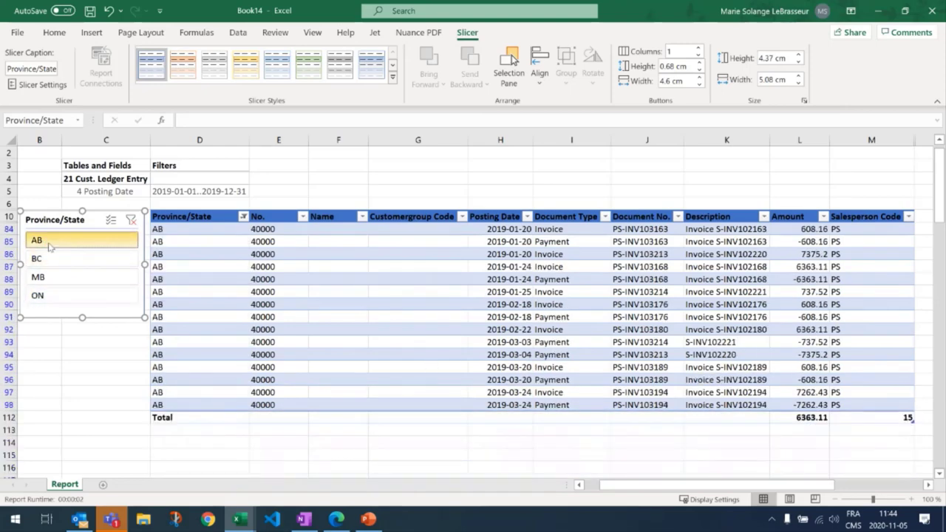
{"action": "left_click", "coordinate": [130, 220]}
{"action": "left_click", "coordinate": [391, 265]}
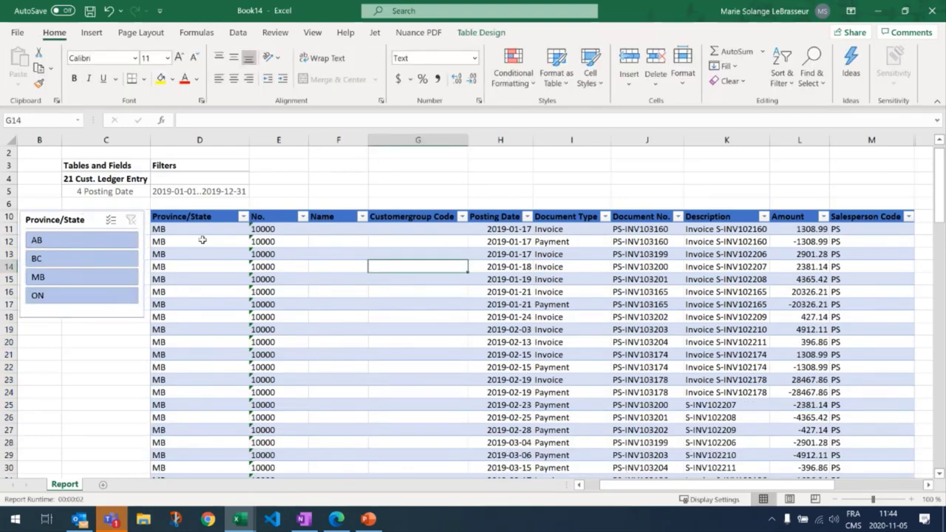
- Insert a Salesperson Code slicer, shorten it to fit PS, and place it below the Province/State slicer
{"action": "left_click", "coordinate": [91, 32]}
{"action": "left_click", "coordinate": [625, 63]}
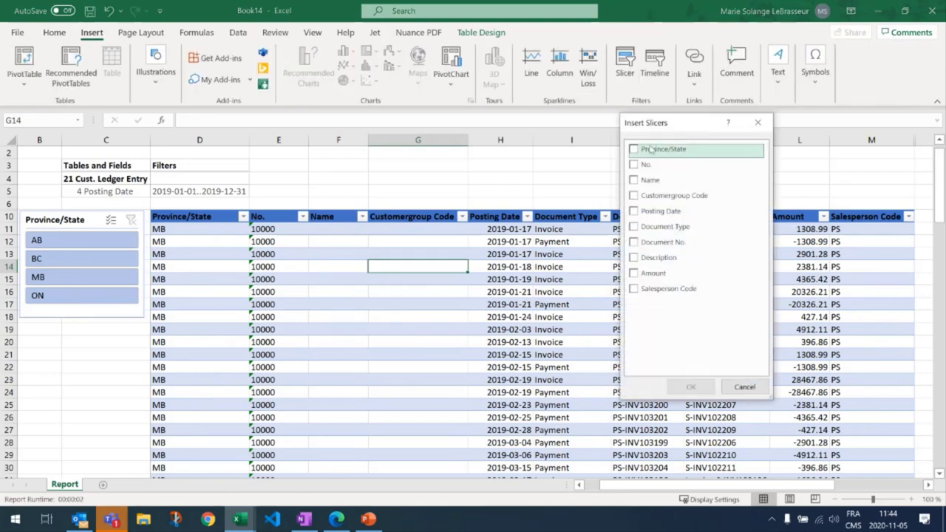
{"action": "left_click", "coordinate": [644, 289]}
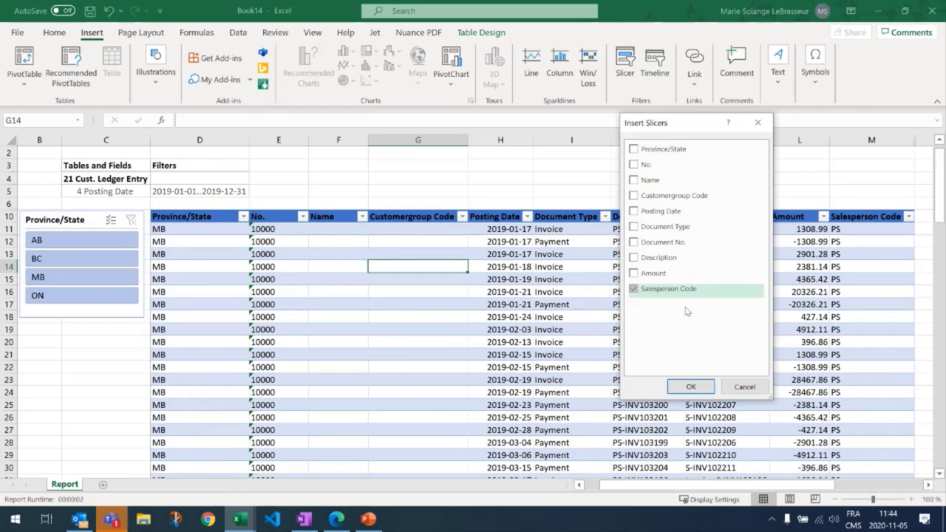
{"action": "left_click", "coordinate": [690, 385]}
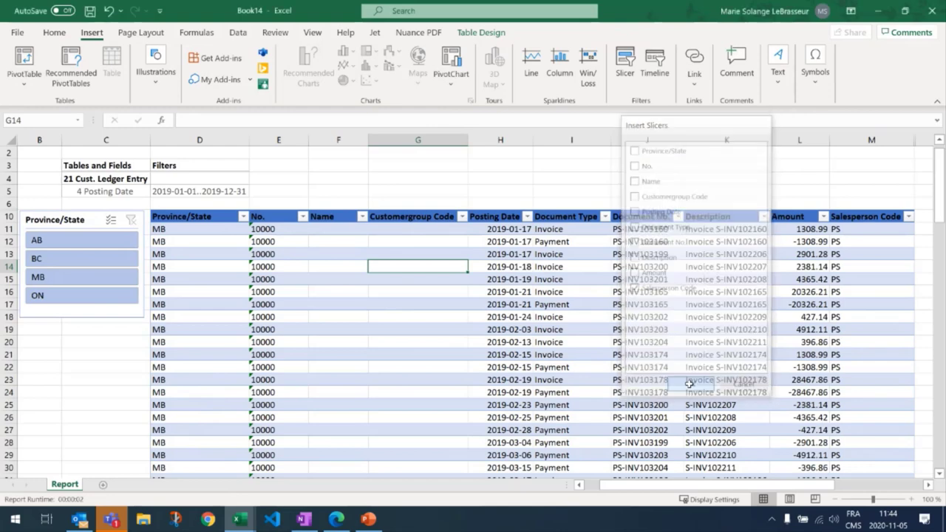
{"action": "left_click_drag", "start_coordinate": [483, 404], "coordinate": [484, 286]}
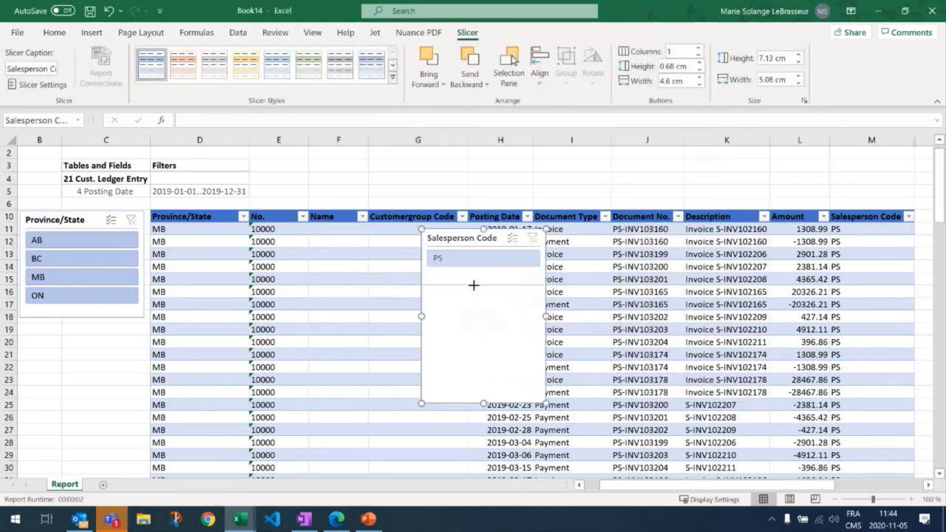
{"action": "left_click_drag", "start_coordinate": [450, 236], "coordinate": [49, 344]}
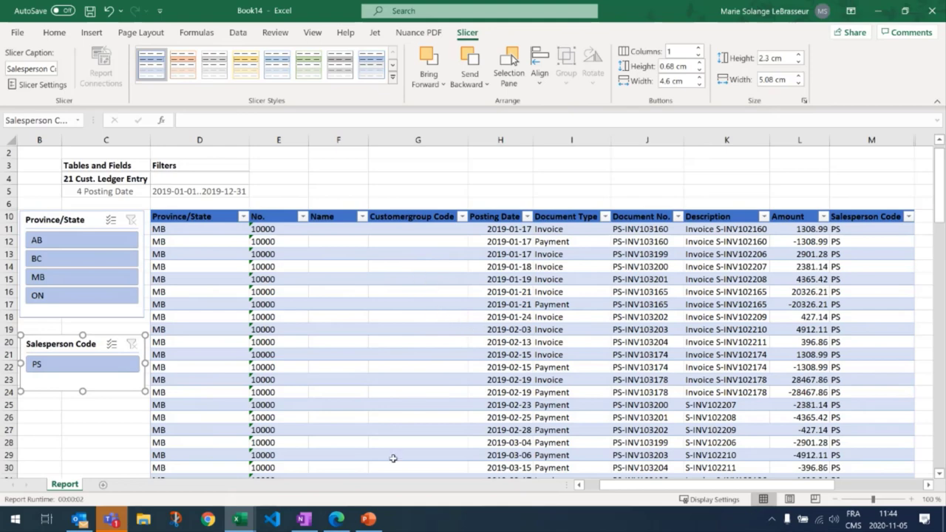
- Return to the webinar presentation and show slide 11 about the NF function
{"action": "left_click", "coordinate": [367, 520]}
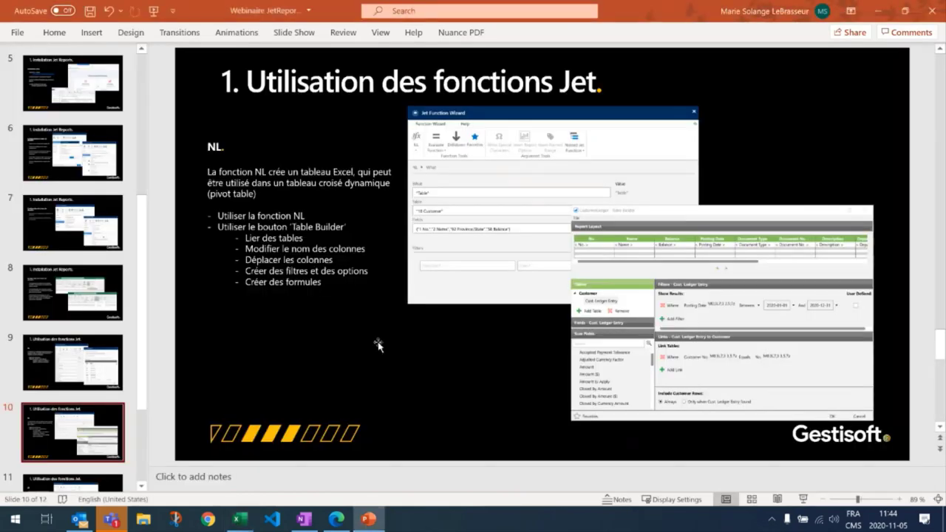
{"action": "left_click", "coordinate": [249, 238]}
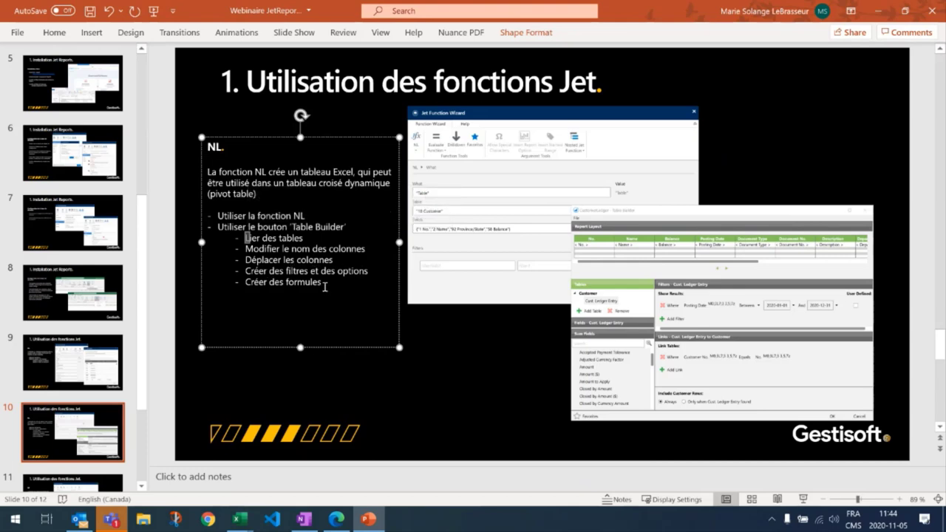
{"action": "left_click", "coordinate": [141, 486]}
{"action": "scroll", "coordinate": [88, 369], "scroll_direction": "down", "scroll_amount": 2}
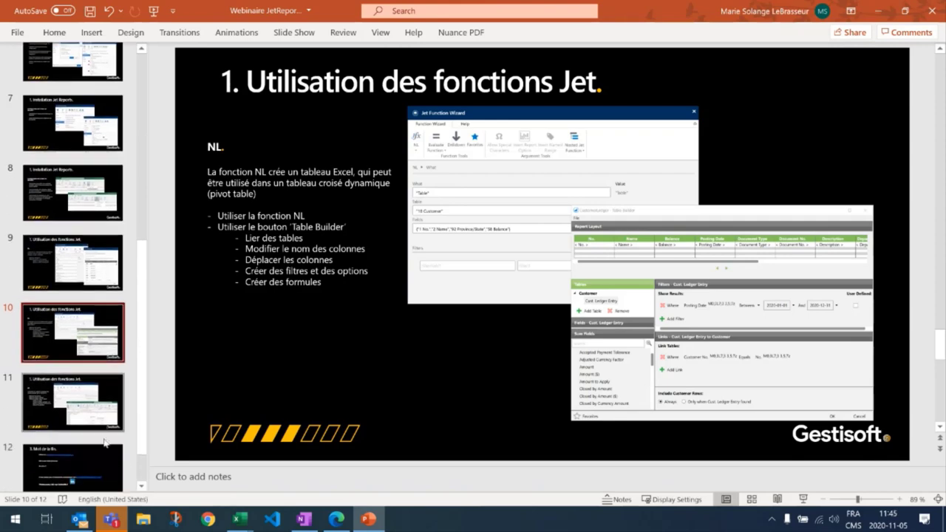
{"action": "left_click", "coordinate": [104, 421]}
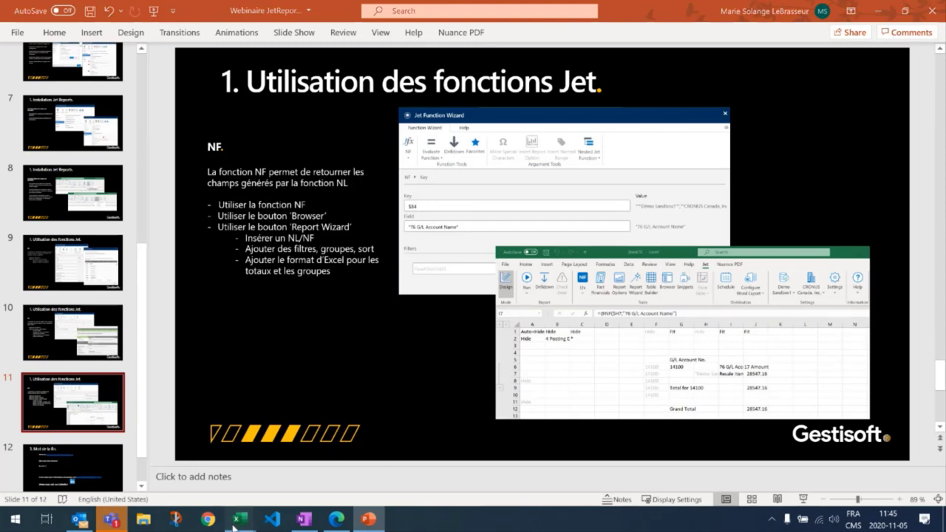
{"action": "mouse_move", "coordinate": [239, 520]}
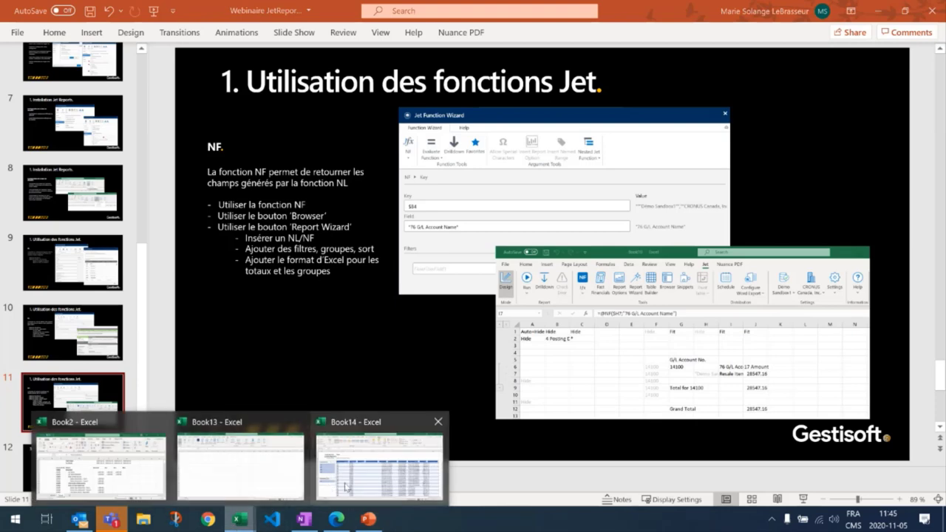
- Return to Book14 in Jet Design mode and inspect the formulas in E9, F9 and D10
{"action": "left_click", "coordinate": [346, 486]}
{"action": "left_click", "coordinate": [375, 32]}
{"action": "left_click", "coordinate": [18, 66]}
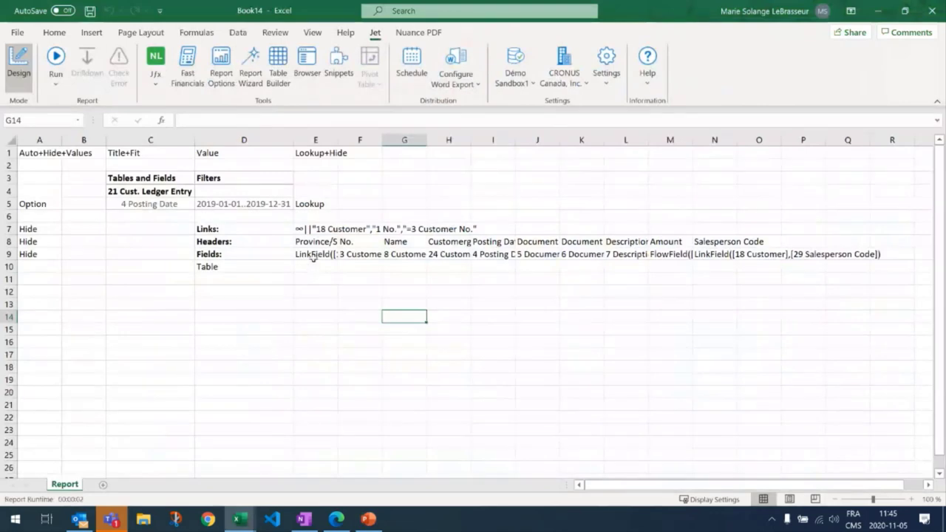
{"action": "left_click", "coordinate": [314, 254]}
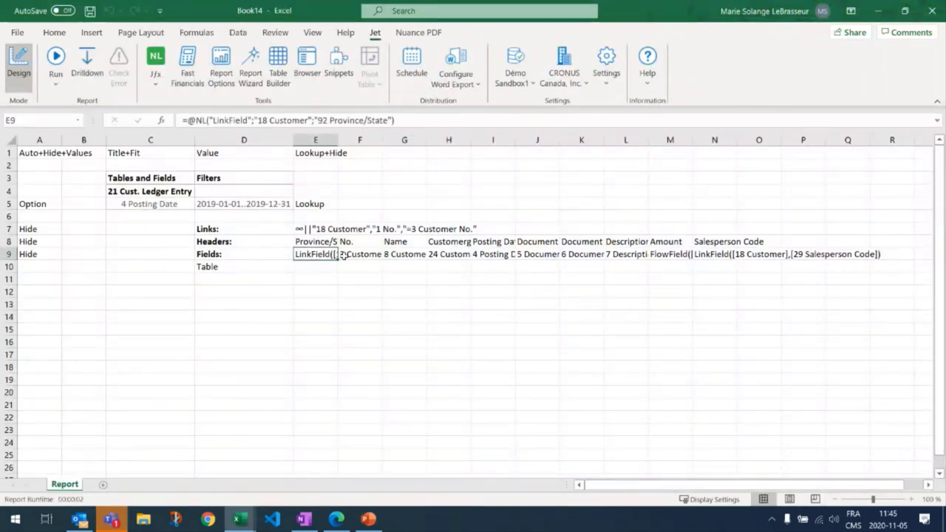
{"action": "left_click", "coordinate": [343, 255]}
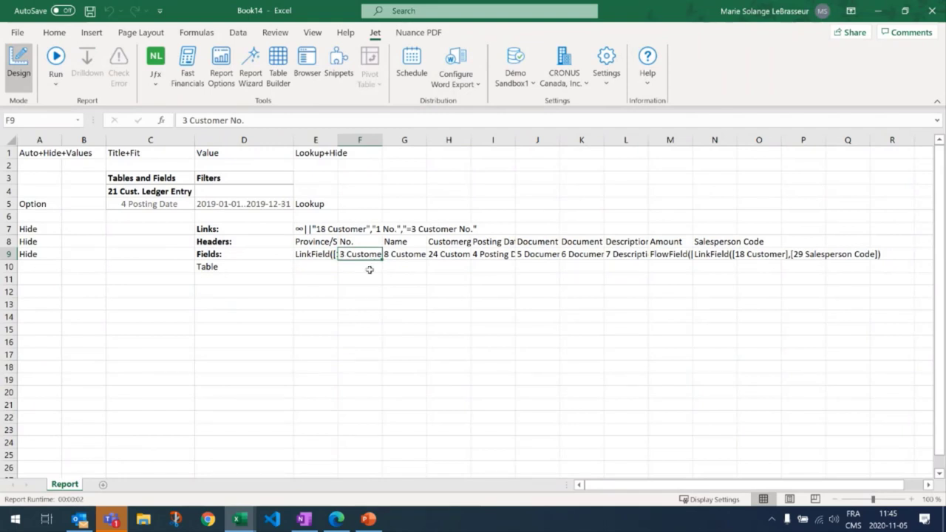
{"action": "left_click", "coordinate": [313, 255]}
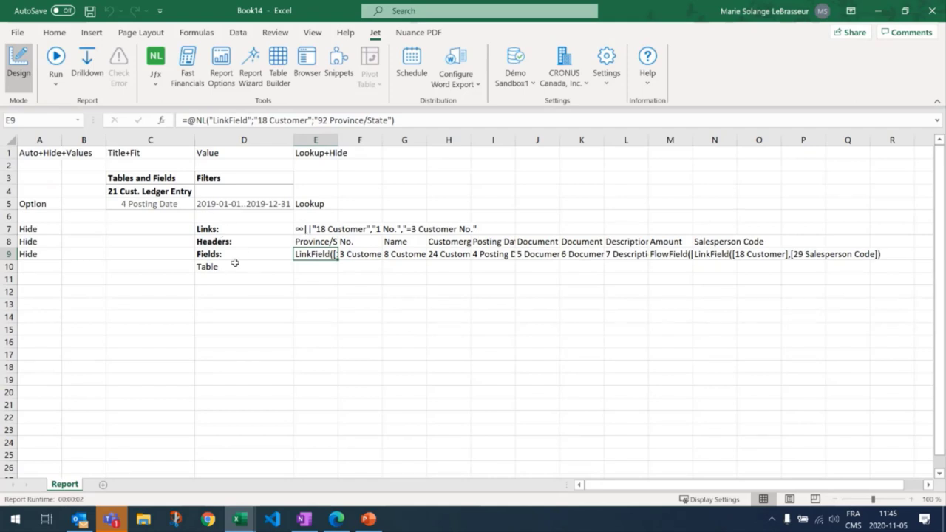
{"action": "left_click", "coordinate": [229, 266]}
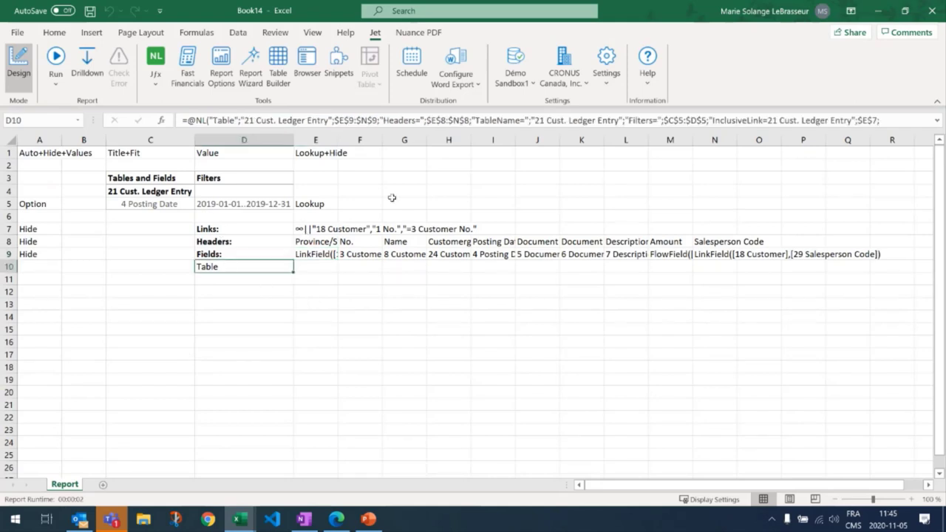
- Create a new blank workbook and launch the Jet Report Wizard
{"action": "left_click", "coordinate": [19, 32]}
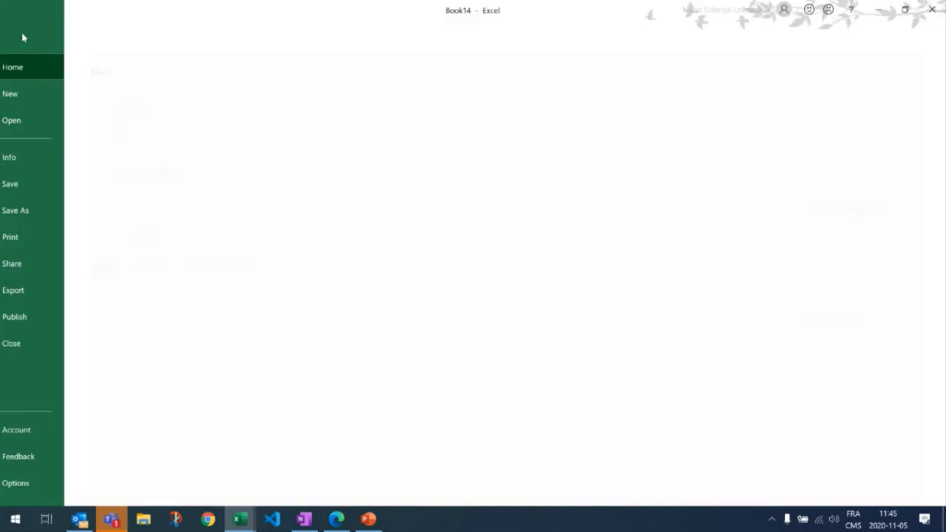
{"action": "left_click", "coordinate": [37, 96]}
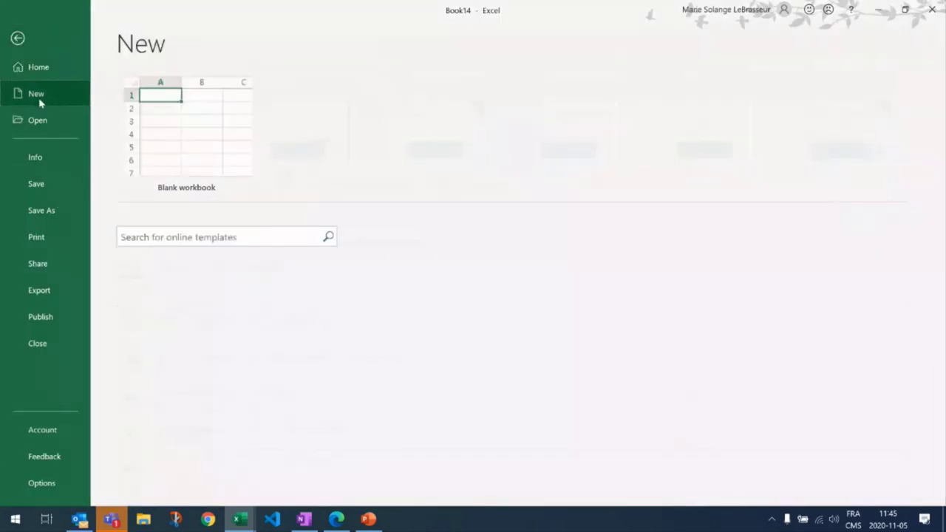
{"action": "left_click", "coordinate": [162, 101]}
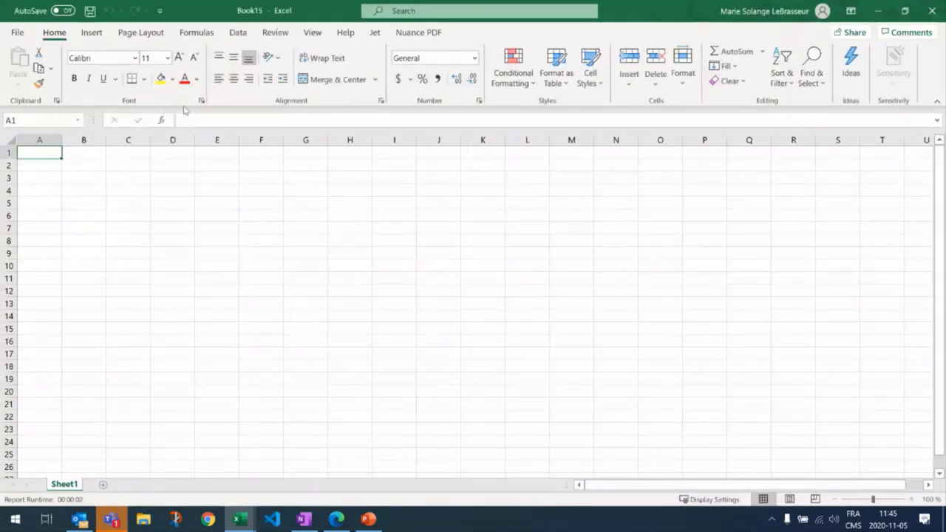
{"action": "left_click", "coordinate": [374, 33]}
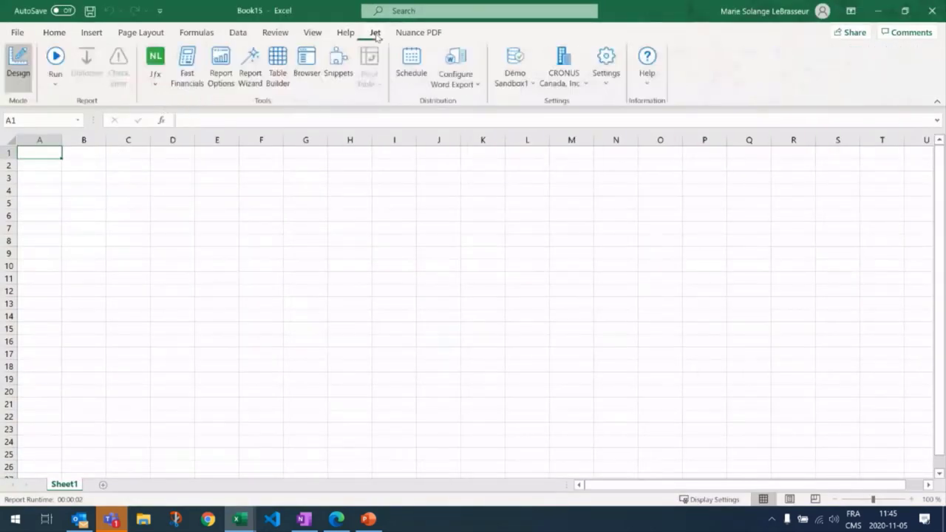
{"action": "left_click", "coordinate": [252, 63]}
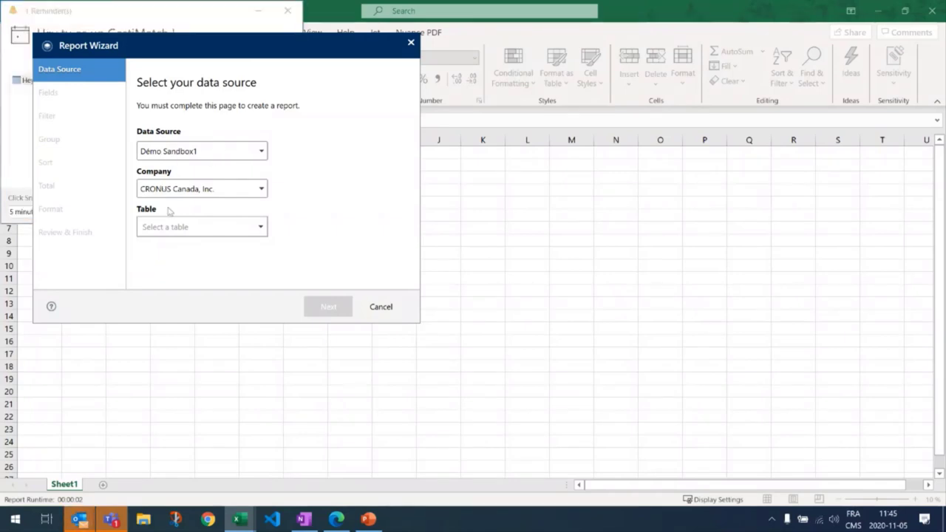
- Choose Customer as the report's data table and move on to field selection
{"action": "left_click", "coordinate": [261, 230]}
{"action": "type", "text": "Csu"}
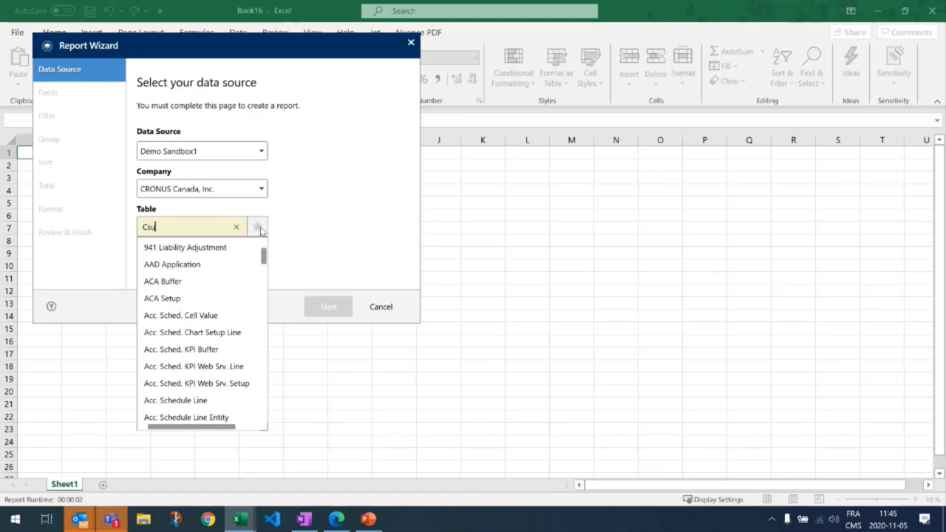
{"action": "key", "text": "BackSpace"}
{"action": "key", "text": "BackSpace"}
{"action": "type", "text": "ustomer"}
{"action": "key", "text": "Escape"}
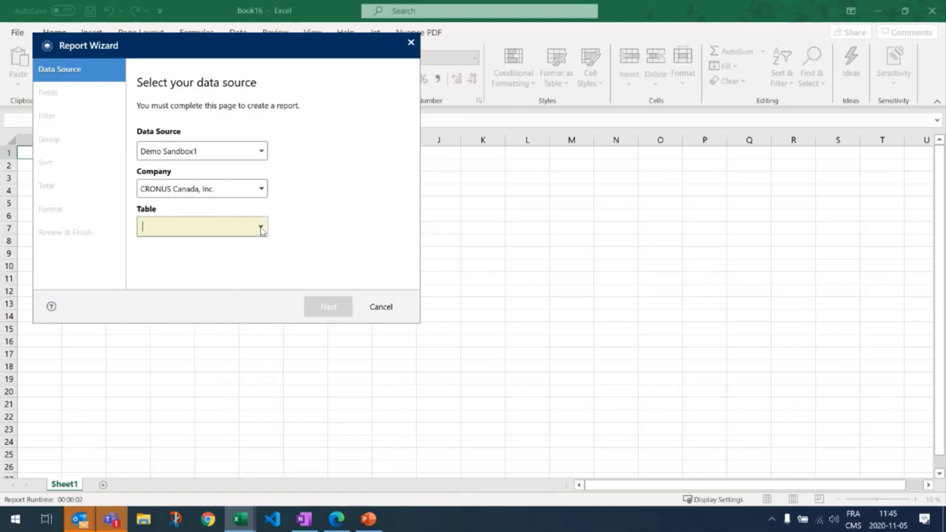
{"action": "left_click", "coordinate": [261, 230]}
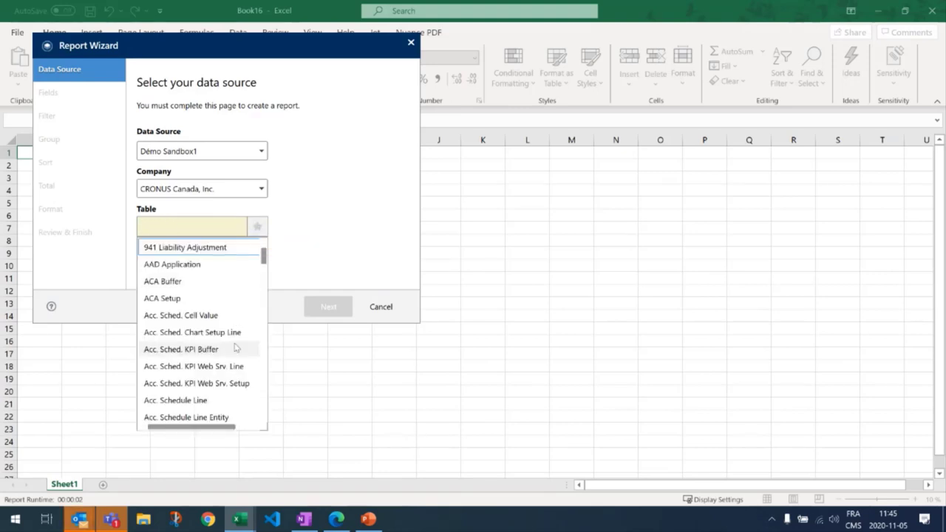
{"action": "type", "text": "custo"}
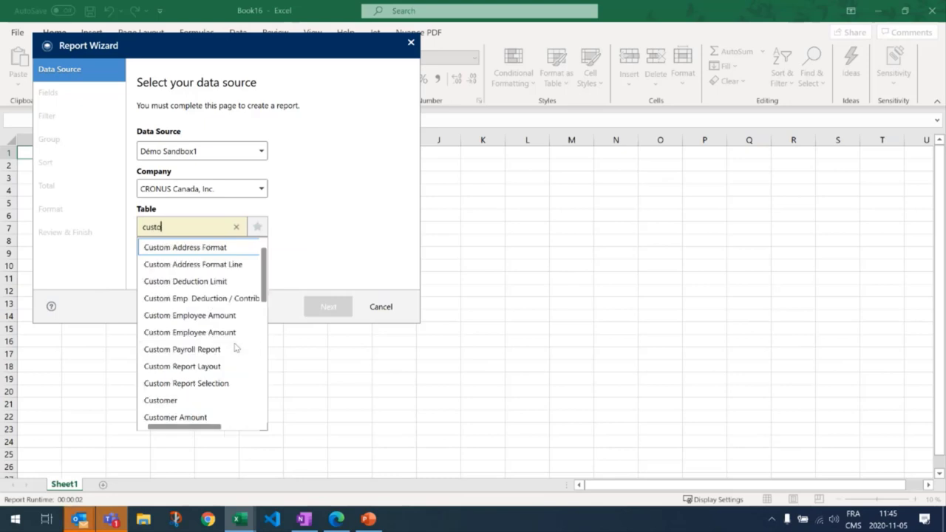
{"action": "left_click", "coordinate": [163, 400]}
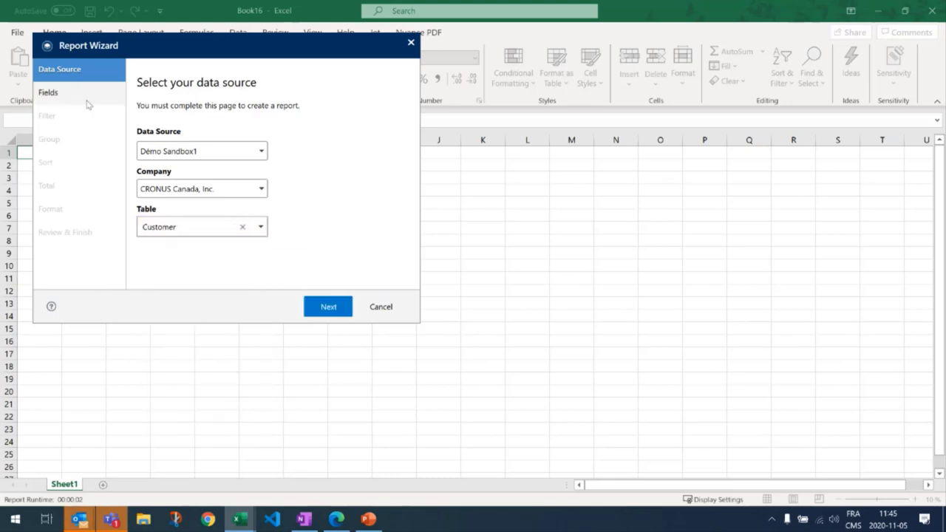
{"action": "left_click", "coordinate": [59, 93]}
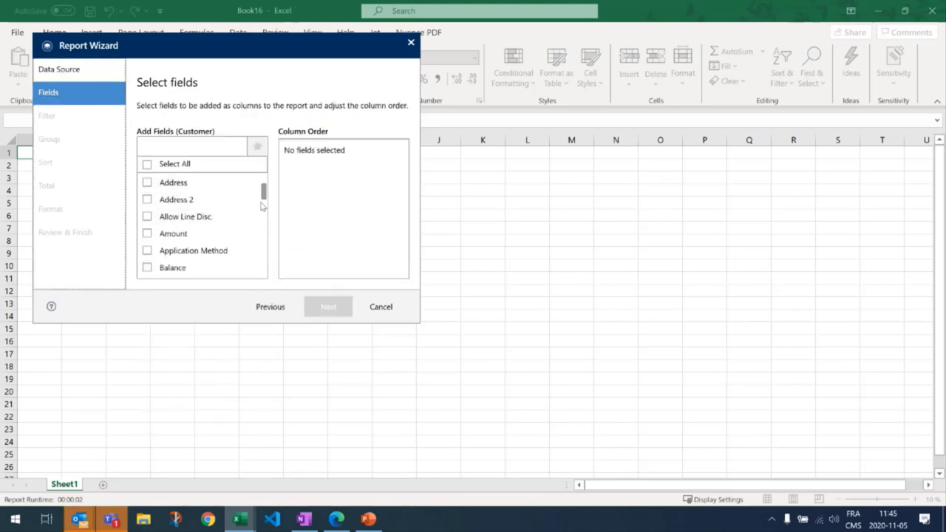
- Add the No., Name and Balance fields and continue to the filters page
{"action": "left_click_drag", "start_coordinate": [263, 194], "coordinate": [263, 222]}
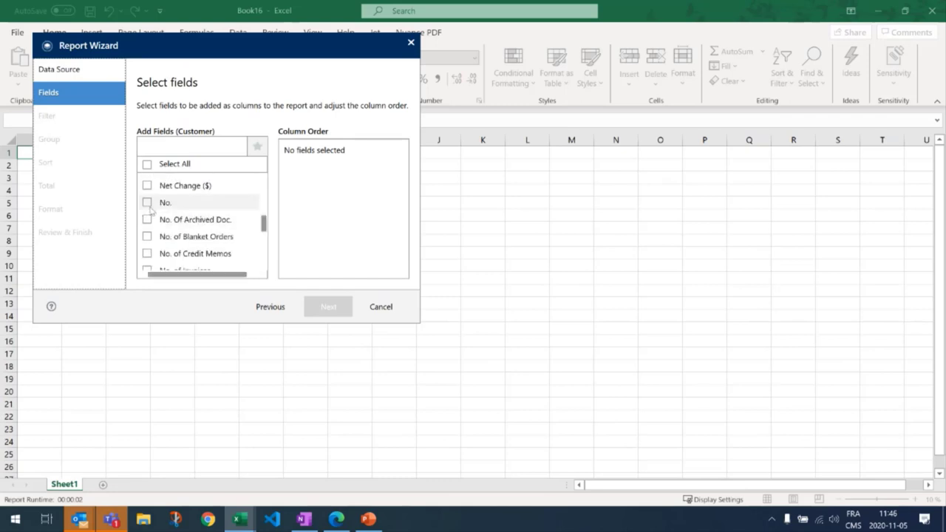
{"action": "left_click", "coordinate": [147, 202]}
{"action": "scroll", "coordinate": [147, 214], "scroll_direction": "up", "scroll_amount": 3}
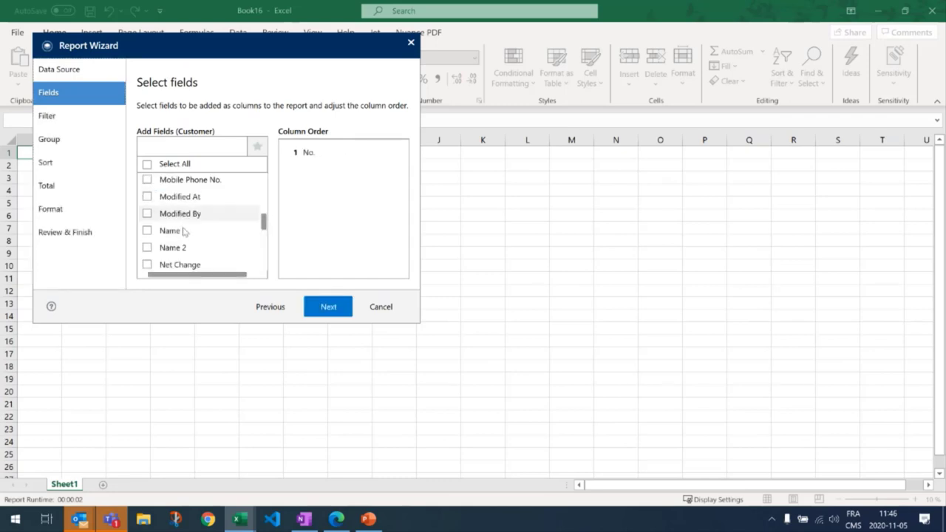
{"action": "left_click", "coordinate": [147, 230]}
{"action": "left_click_drag", "start_coordinate": [263, 225], "coordinate": [265, 190]}
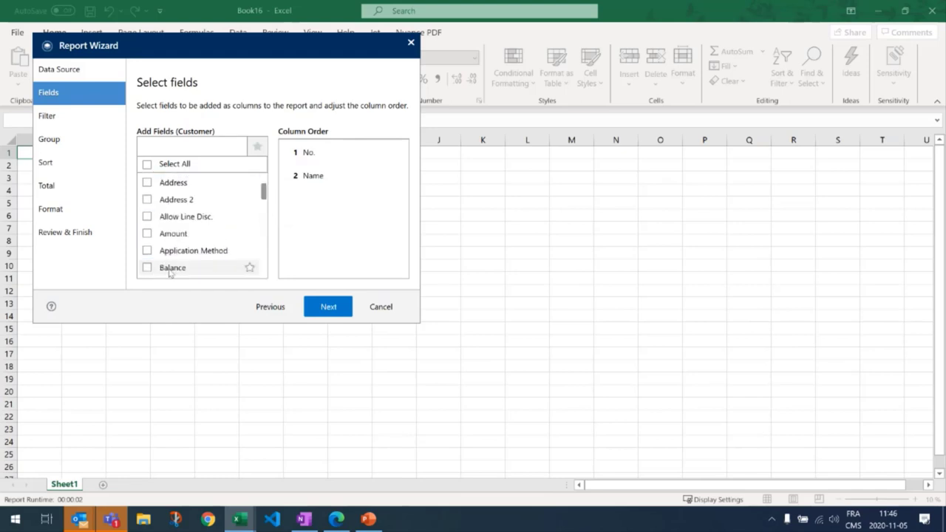
{"action": "left_click", "coordinate": [147, 267]}
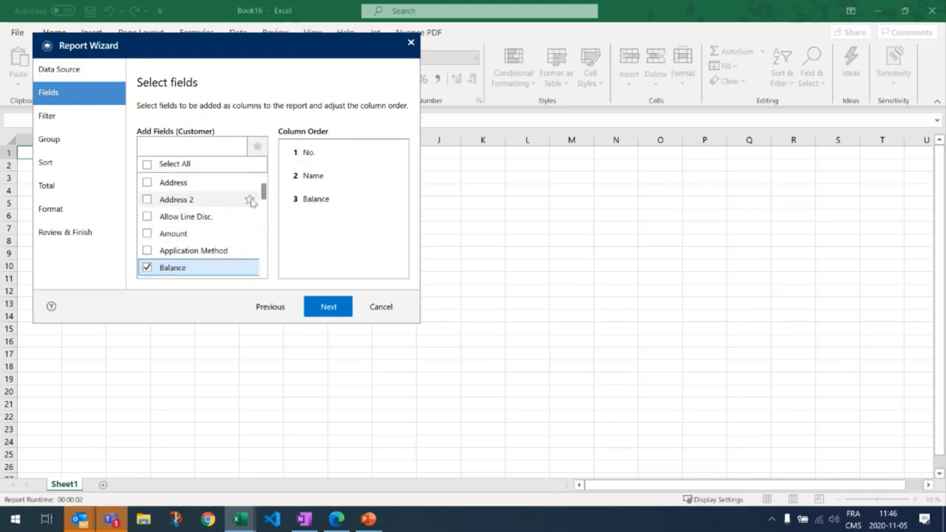
{"action": "left_click", "coordinate": [63, 126]}
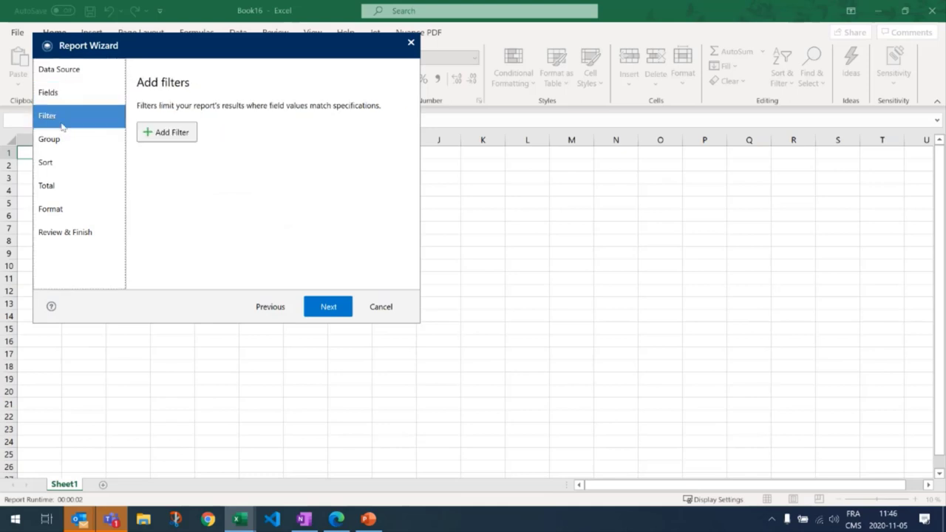
- Filter the report on Balance <>0, letting users change it at run time
{"action": "left_click", "coordinate": [172, 131]}
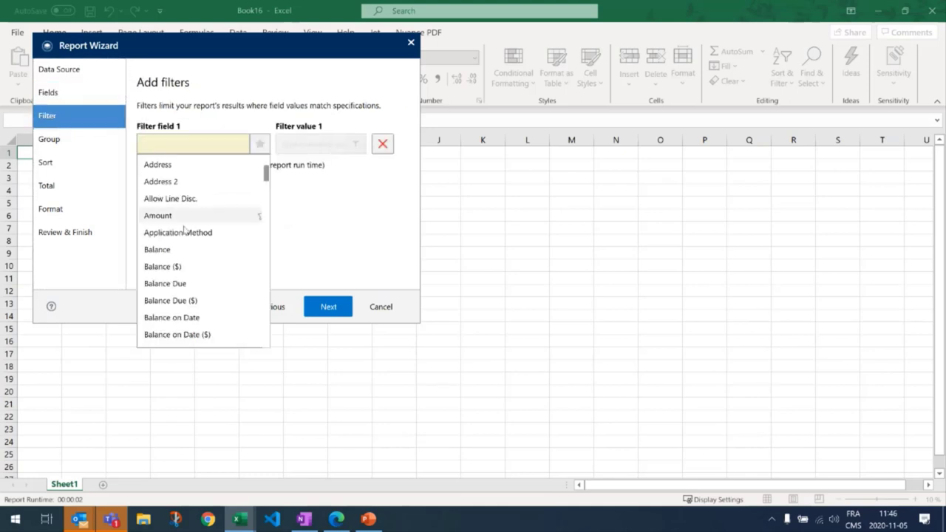
{"action": "left_click", "coordinate": [158, 249]}
{"action": "left_click", "coordinate": [295, 144]}
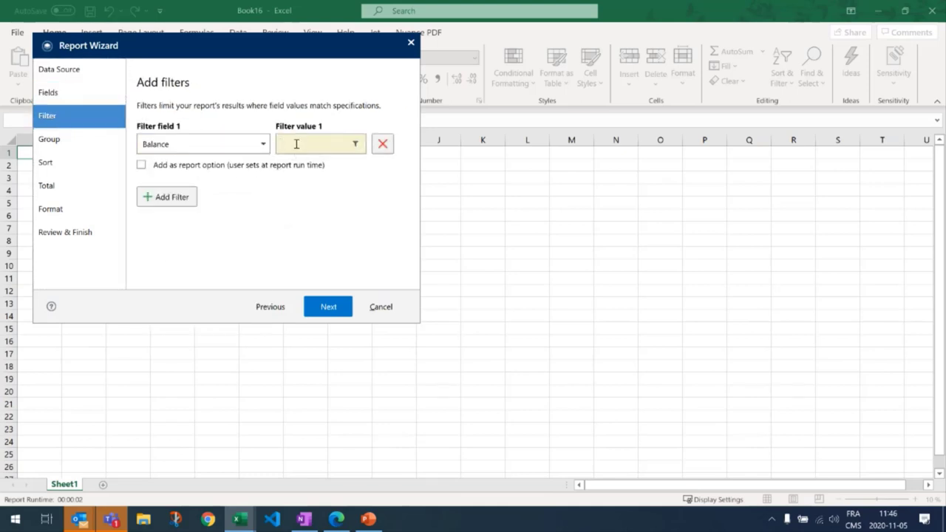
{"action": "type", "text": "<>0"}
{"action": "left_click", "coordinate": [142, 165]}
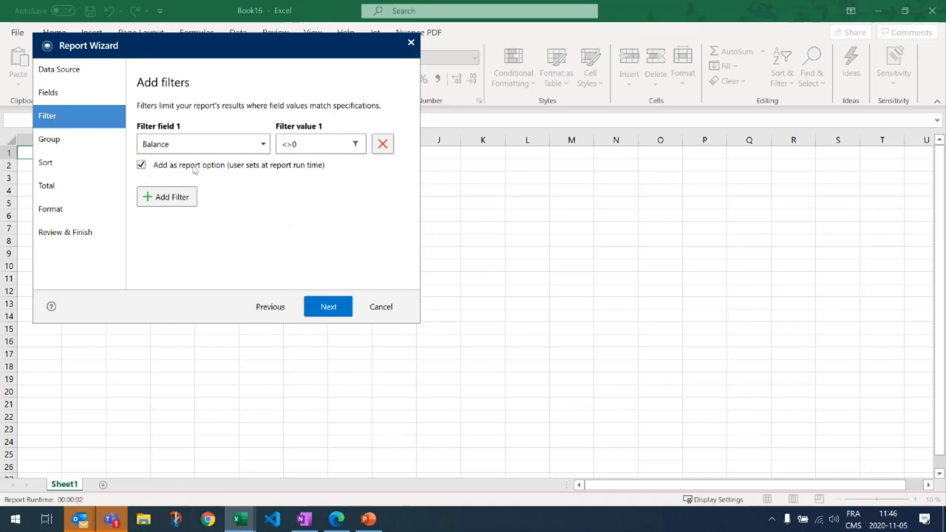
{"action": "left_click", "coordinate": [47, 146]}
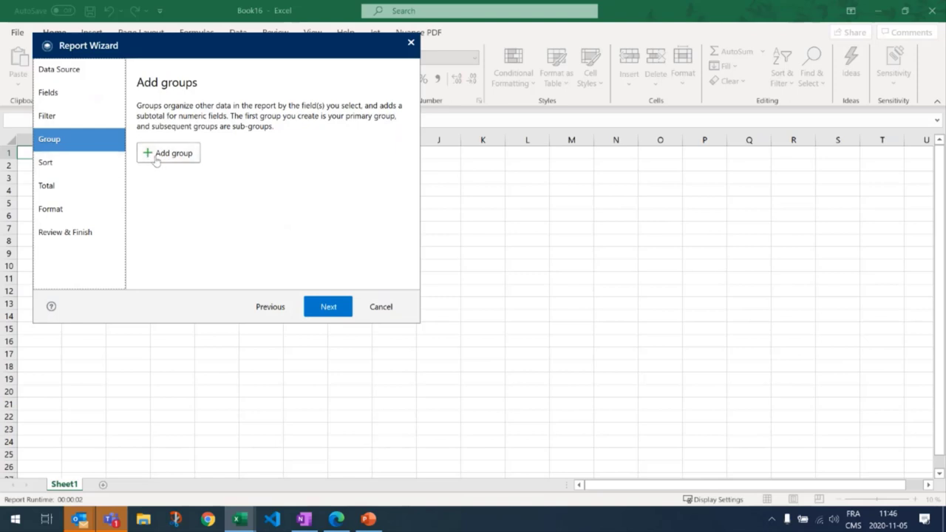
- Sort the report by Name
{"action": "left_click", "coordinate": [74, 164]}
{"action": "left_click", "coordinate": [158, 153]}
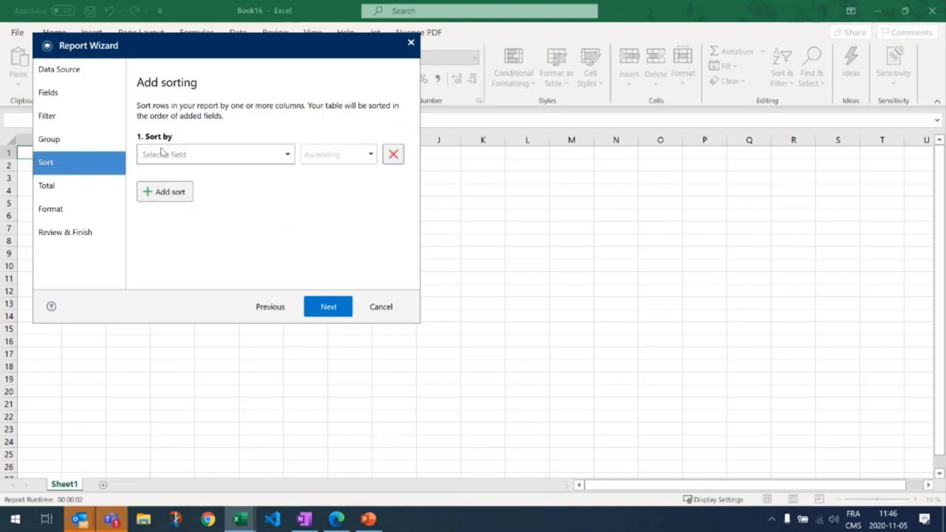
{"action": "left_click", "coordinate": [287, 154]}
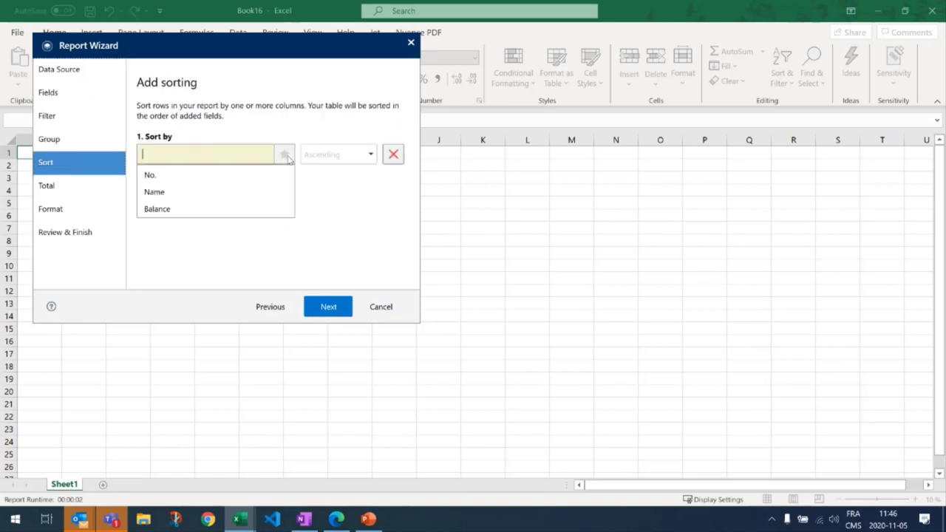
{"action": "left_click", "coordinate": [159, 197]}
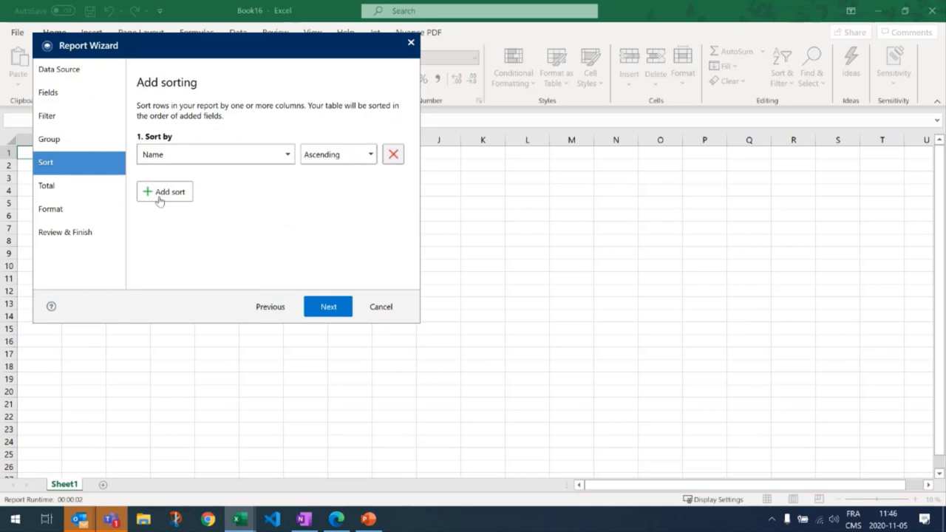
- Total the Balance field, leave basic formatting off, and add a first grouping level
{"action": "left_click", "coordinate": [65, 194]}
{"action": "left_click", "coordinate": [146, 134]}
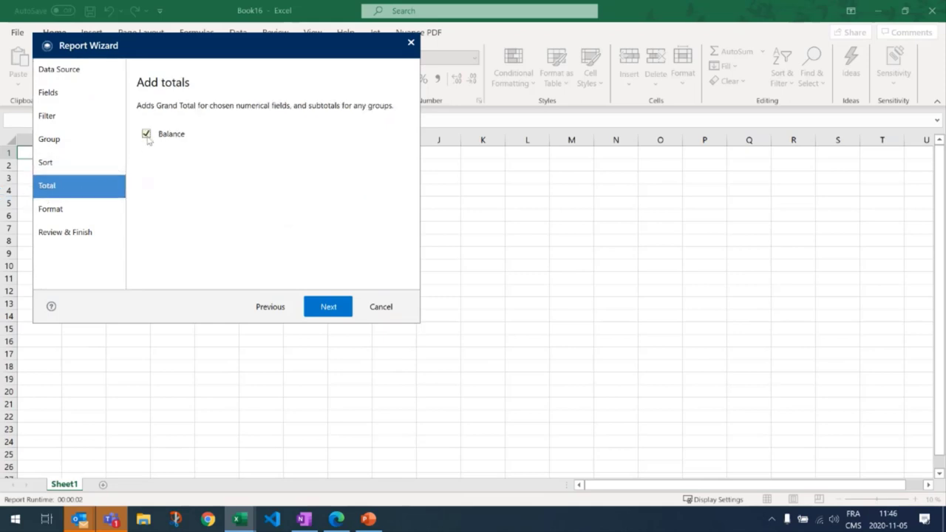
{"action": "left_click", "coordinate": [63, 211]}
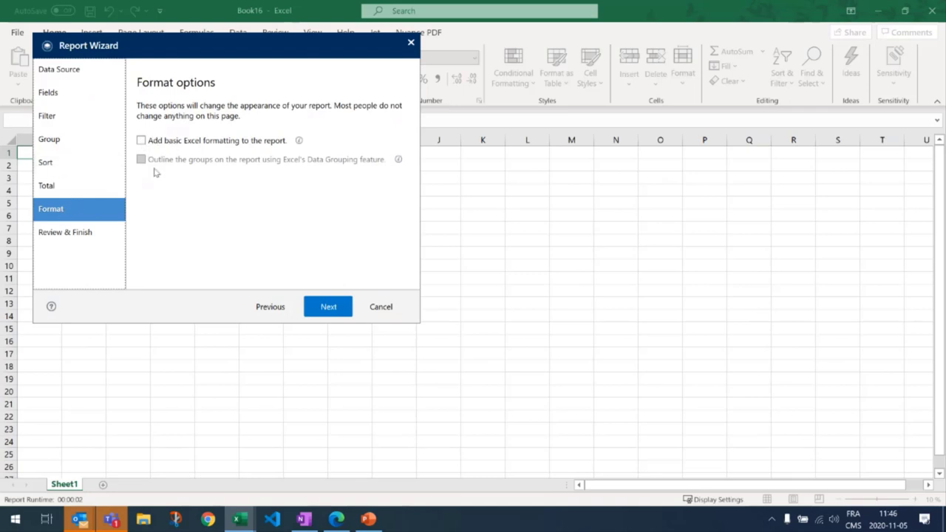
{"action": "left_click", "coordinate": [142, 140]}
{"action": "left_click", "coordinate": [141, 141]}
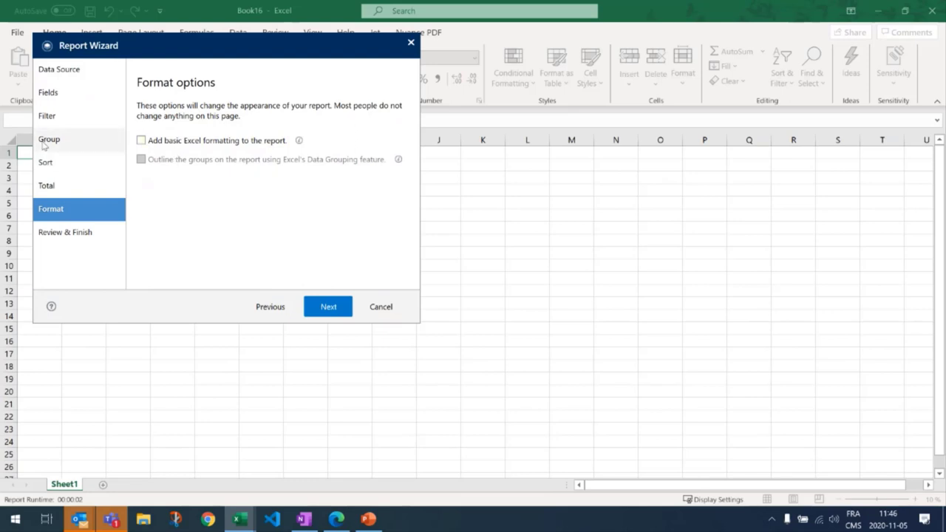
{"action": "left_click", "coordinate": [49, 145]}
{"action": "left_click", "coordinate": [151, 153]}
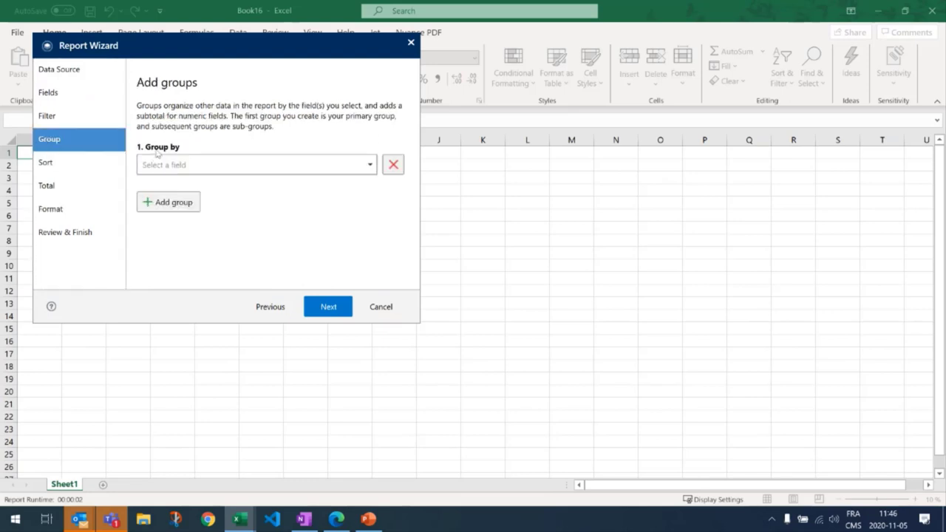
- Add Province/State as a report field and move it to the first column position
{"action": "left_click", "coordinate": [71, 102]}
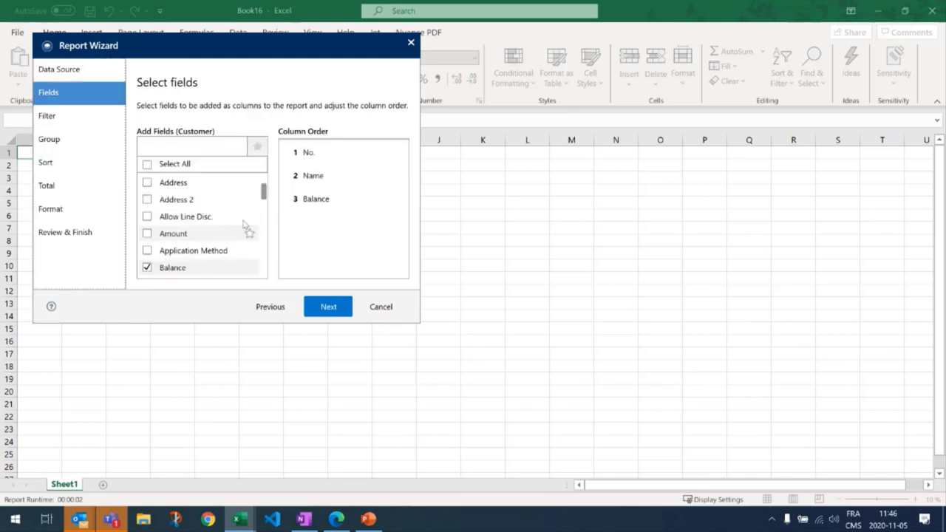
{"action": "scroll", "coordinate": [263, 213], "scroll_direction": "down", "scroll_amount": 5}
{"action": "scroll", "coordinate": [262, 214], "scroll_direction": "down", "scroll_amount": 5}
{"action": "scroll", "coordinate": [262, 221], "scroll_direction": "down", "scroll_amount": 5}
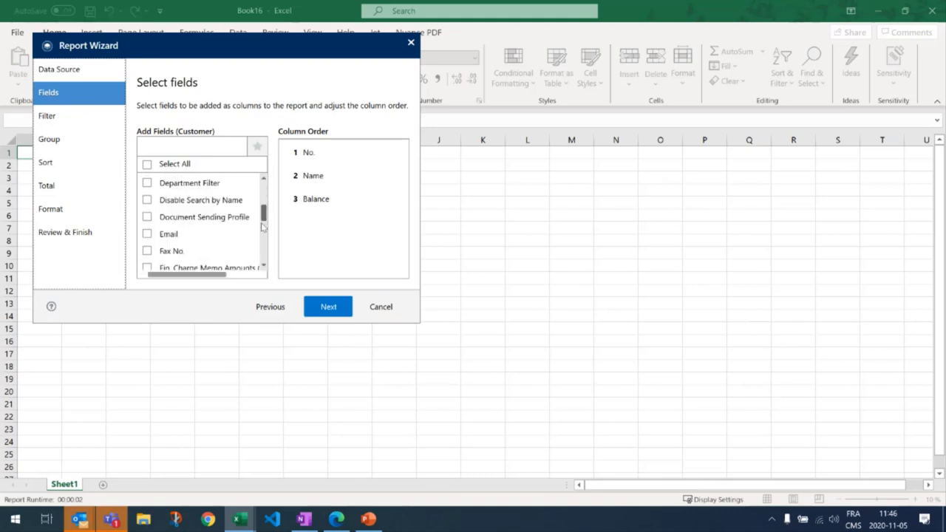
{"action": "scroll", "coordinate": [262, 232], "scroll_direction": "down", "scroll_amount": 5}
{"action": "scroll", "coordinate": [262, 249], "scroll_direction": "down", "scroll_amount": 5}
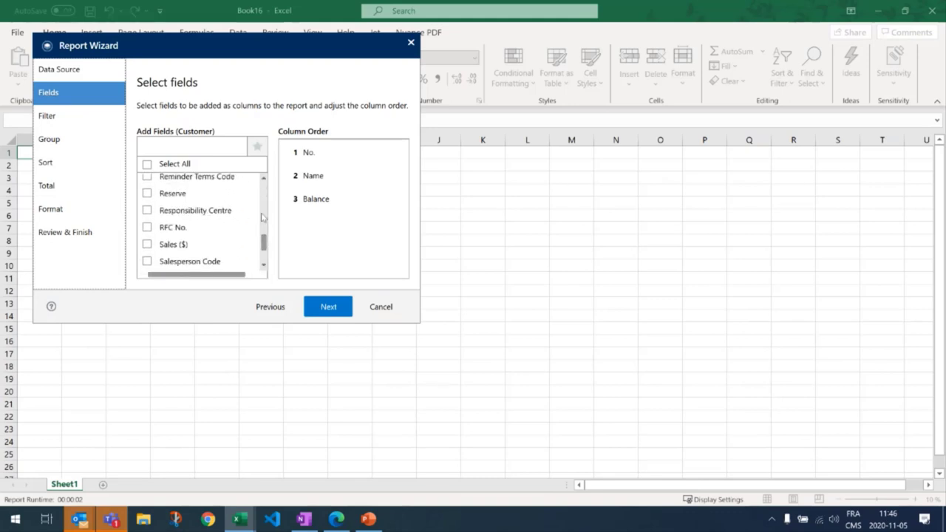
{"action": "scroll", "coordinate": [263, 222], "scroll_direction": "up", "scroll_amount": 2}
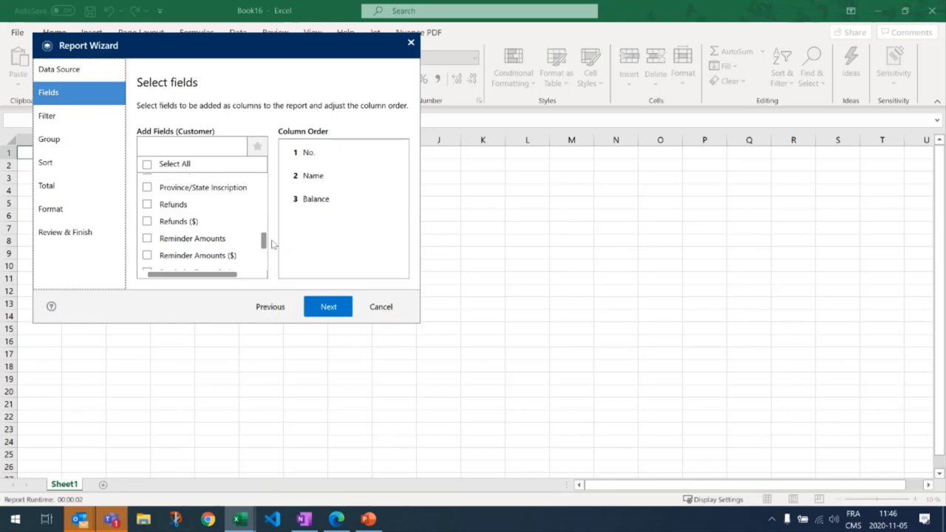
{"action": "scroll", "coordinate": [263, 241], "scroll_direction": "up", "scroll_amount": 2}
{"action": "scroll", "coordinate": [263, 243], "scroll_direction": "down", "scroll_amount": 2}
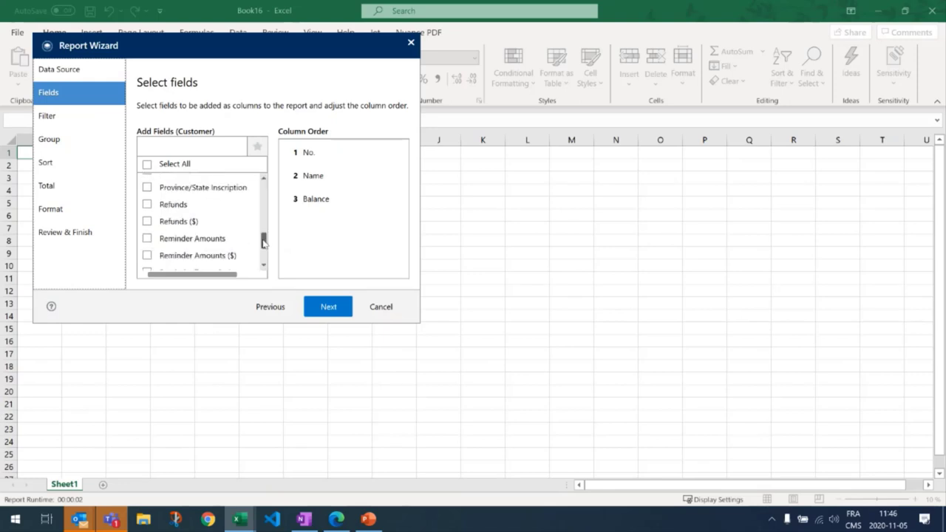
{"action": "left_click", "coordinate": [263, 179]}
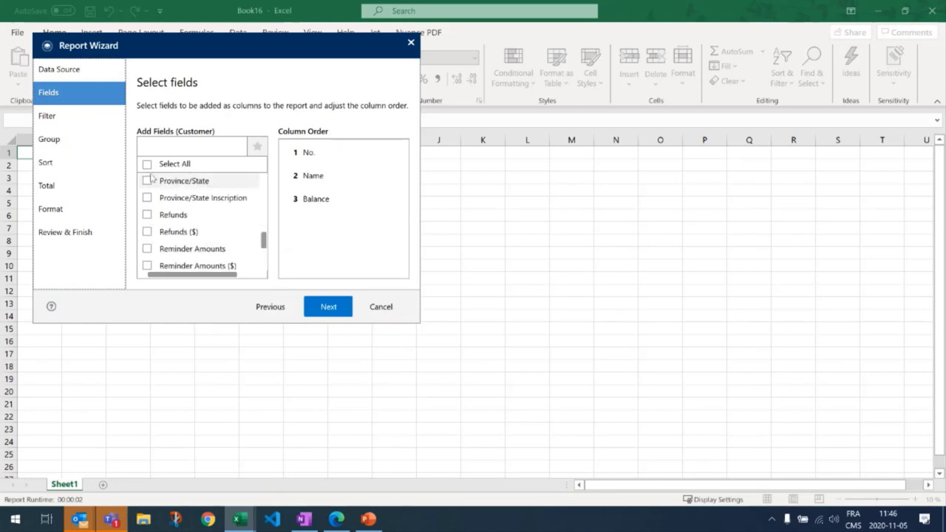
{"action": "left_click", "coordinate": [147, 181]}
{"action": "left_click_drag", "start_coordinate": [307, 223], "coordinate": [318, 151]}
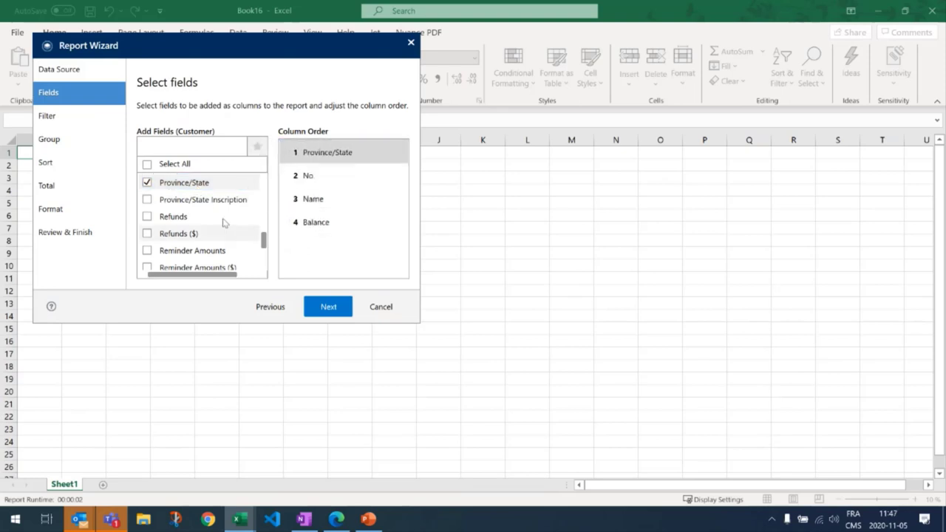
- Group by Province/State and make it the first sort level, adding a second sort level
{"action": "left_click", "coordinate": [62, 139]}
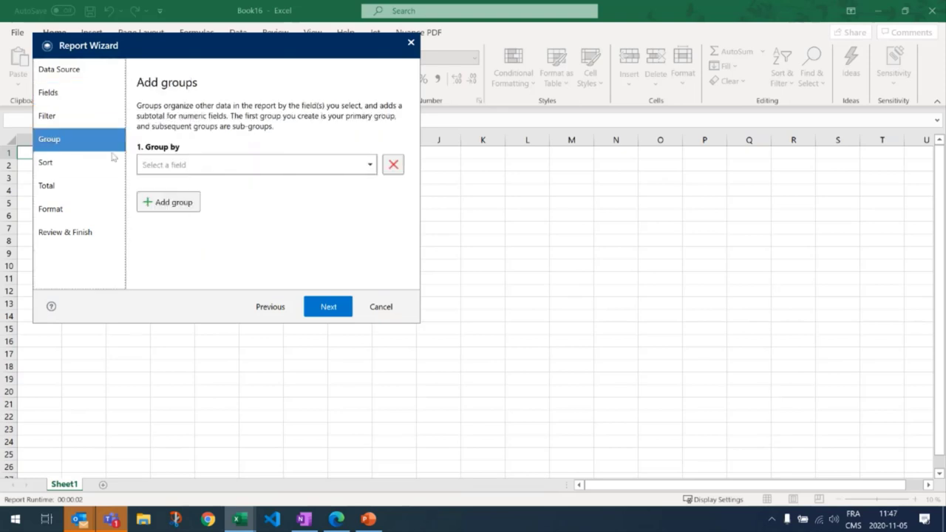
{"action": "left_click", "coordinate": [369, 166]}
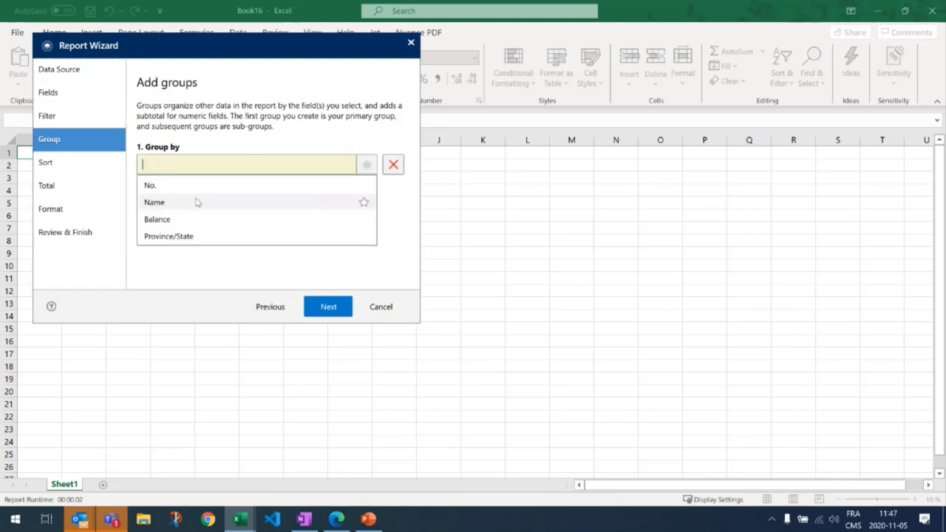
{"action": "left_click", "coordinate": [175, 235]}
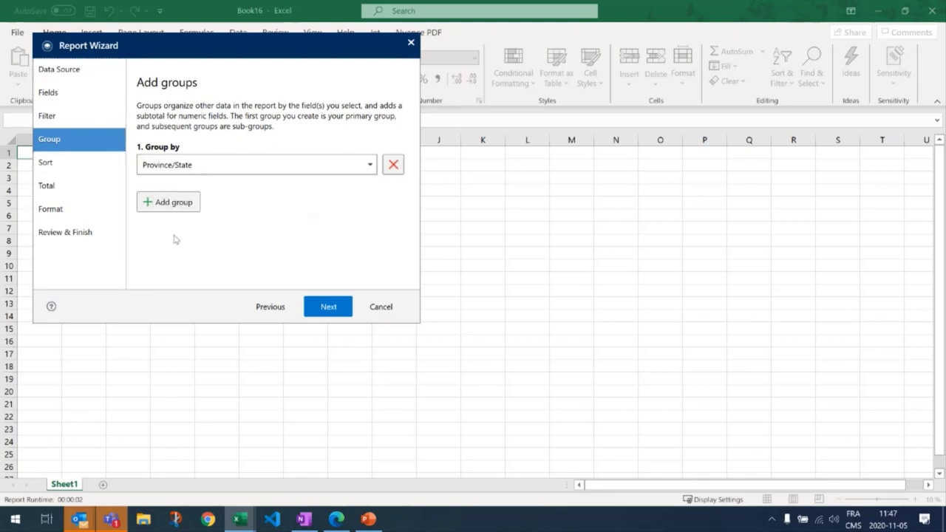
{"action": "left_click", "coordinate": [63, 166]}
{"action": "left_click", "coordinate": [288, 156]}
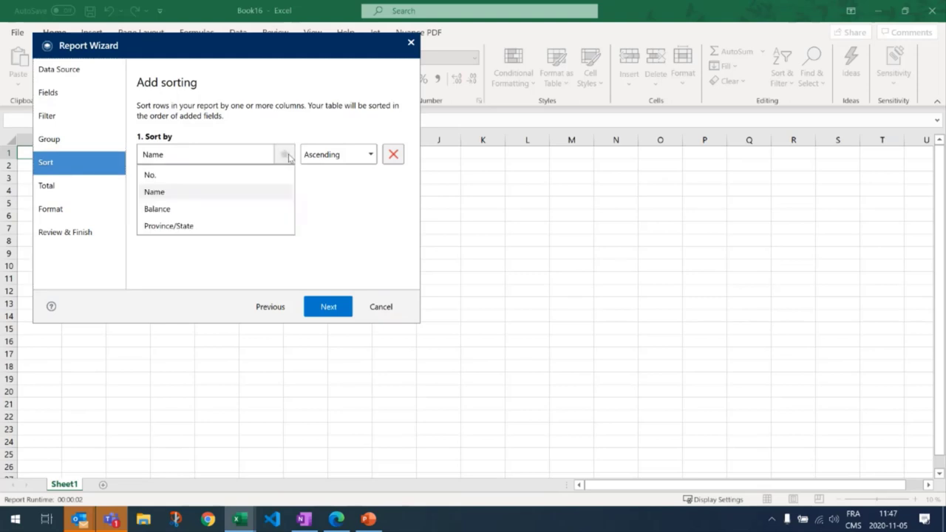
{"action": "left_click", "coordinate": [174, 225]}
{"action": "left_click", "coordinate": [170, 194]}
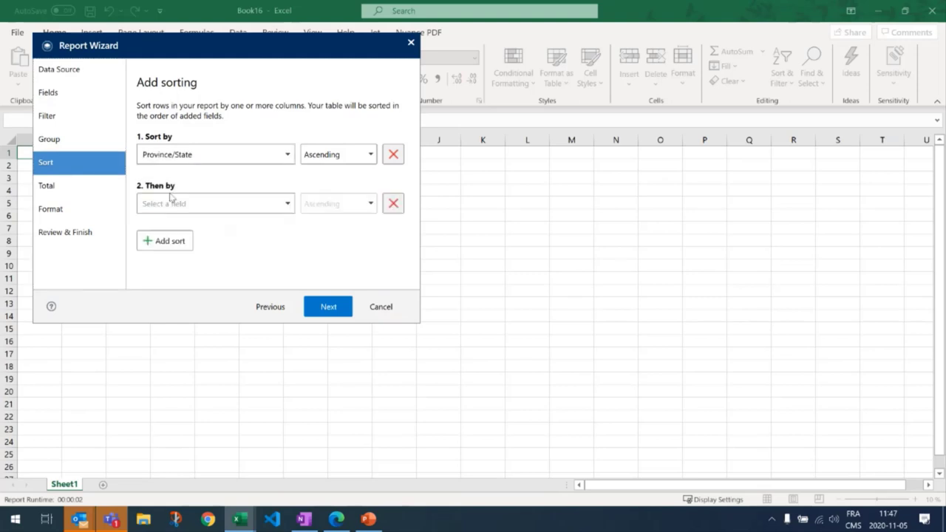
{"action": "left_click", "coordinate": [288, 208]}
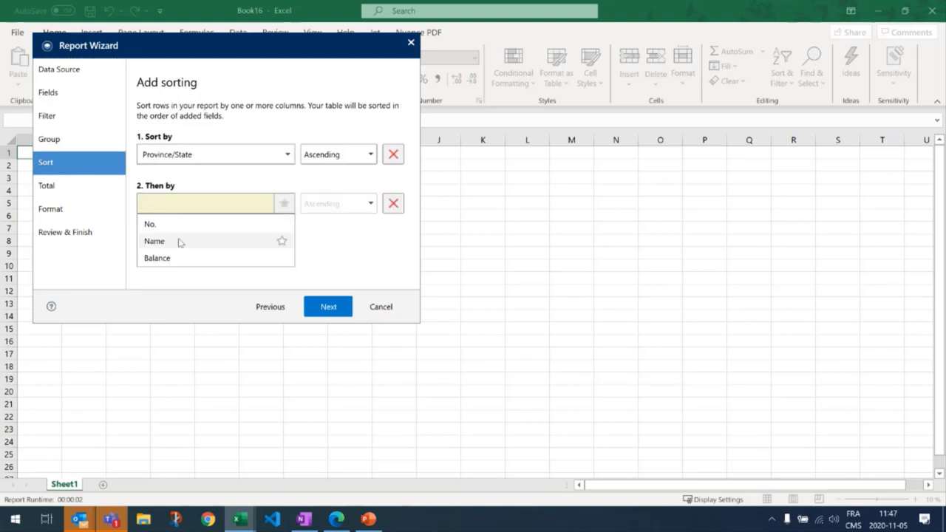
- Turn on outlining of groups with Excel grouping and finish the wizard to build the report
{"action": "left_click", "coordinate": [71, 194]}
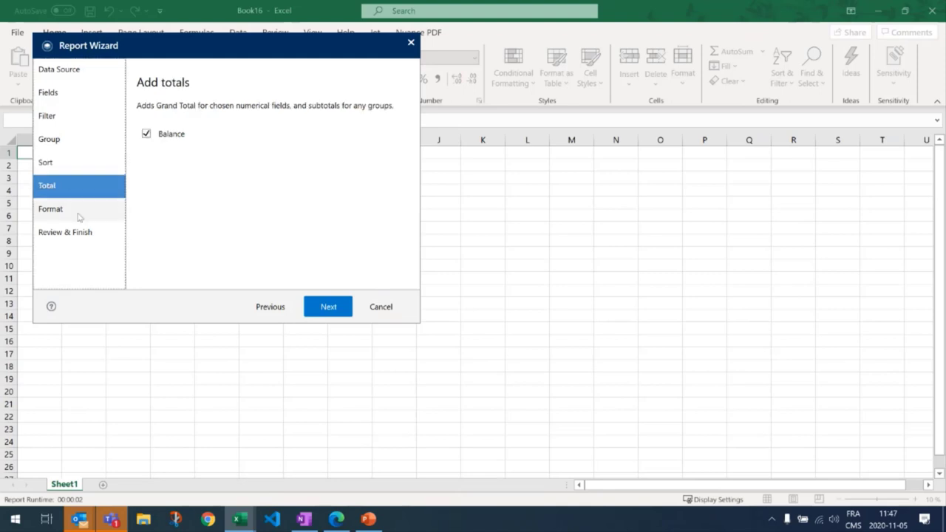
{"action": "left_click", "coordinate": [74, 213]}
{"action": "left_click", "coordinate": [141, 160]}
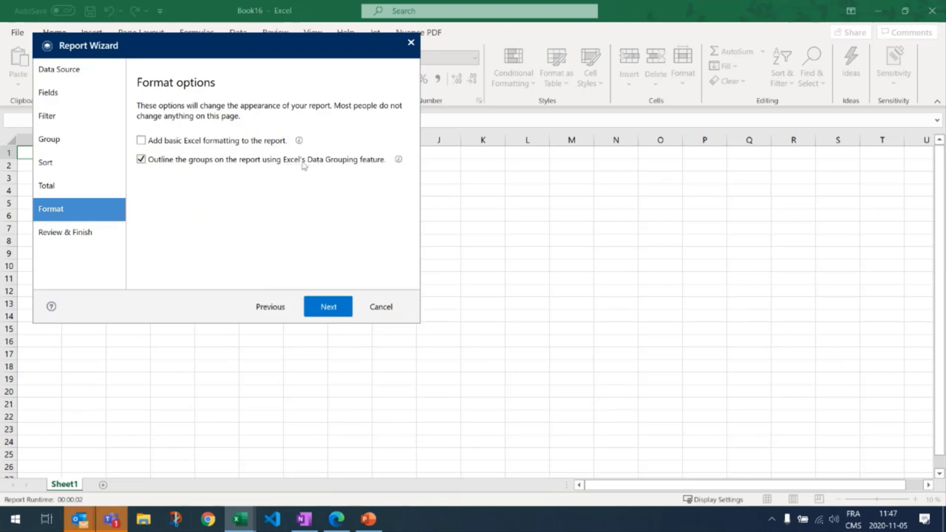
{"action": "left_click", "coordinate": [83, 233]}
{"action": "left_click", "coordinate": [323, 309]}
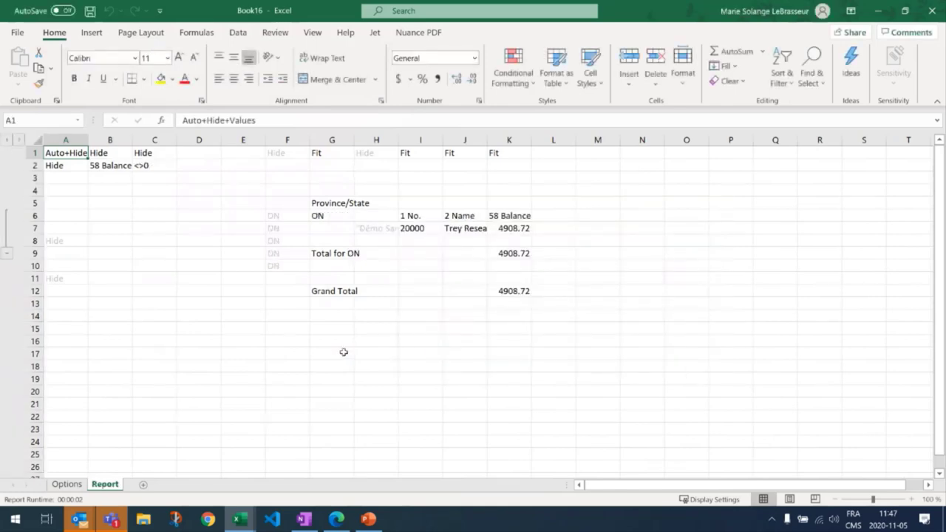
- Inspect the H7 and I7 formulas and select the NF function name in I7's formula
{"action": "left_click", "coordinate": [380, 231]}
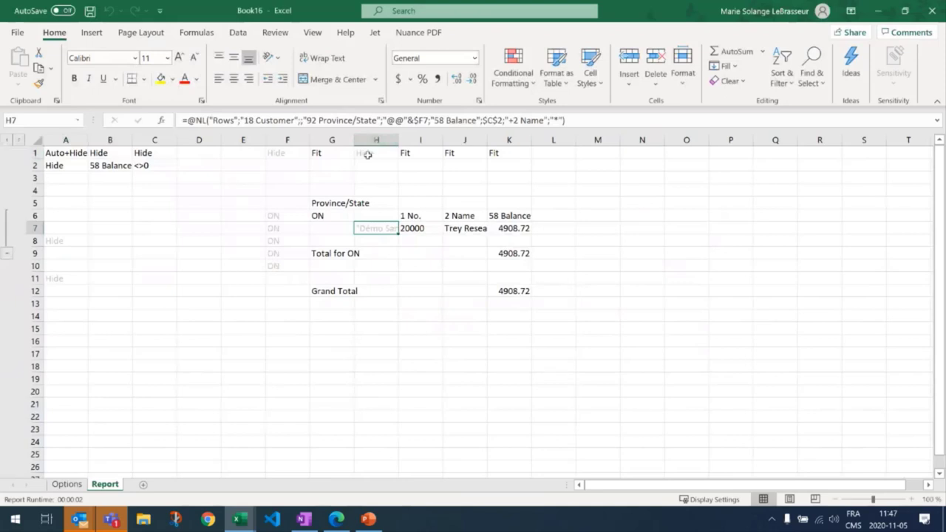
{"action": "left_click", "coordinate": [408, 228]}
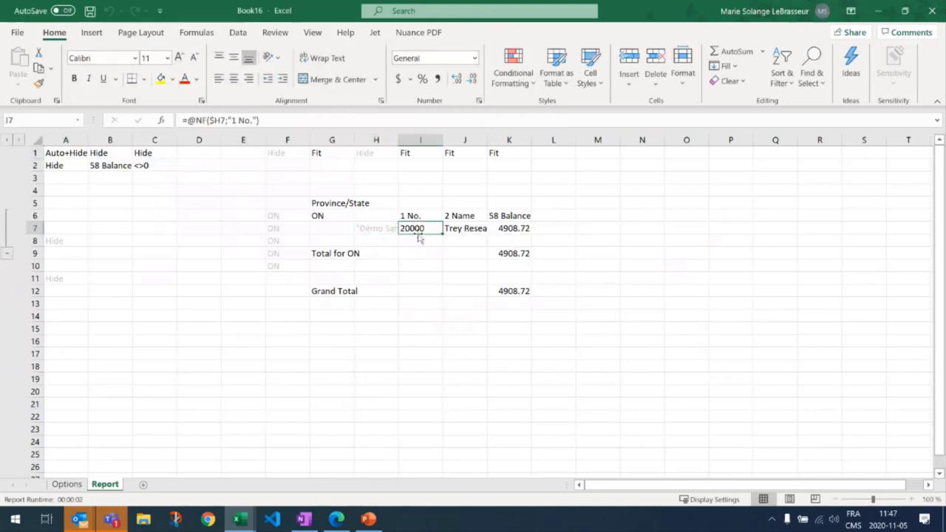
{"action": "left_click", "coordinate": [200, 120]}
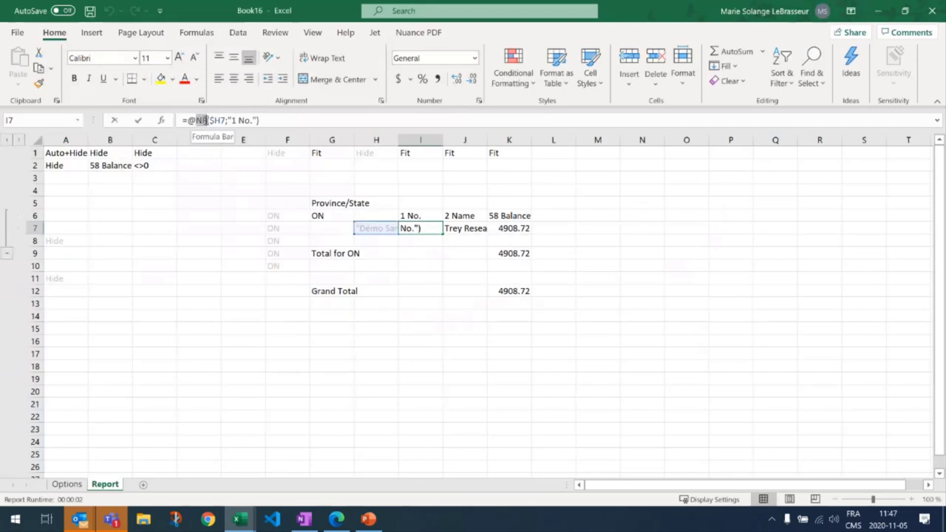
{"action": "double_click", "coordinate": [200, 121]}
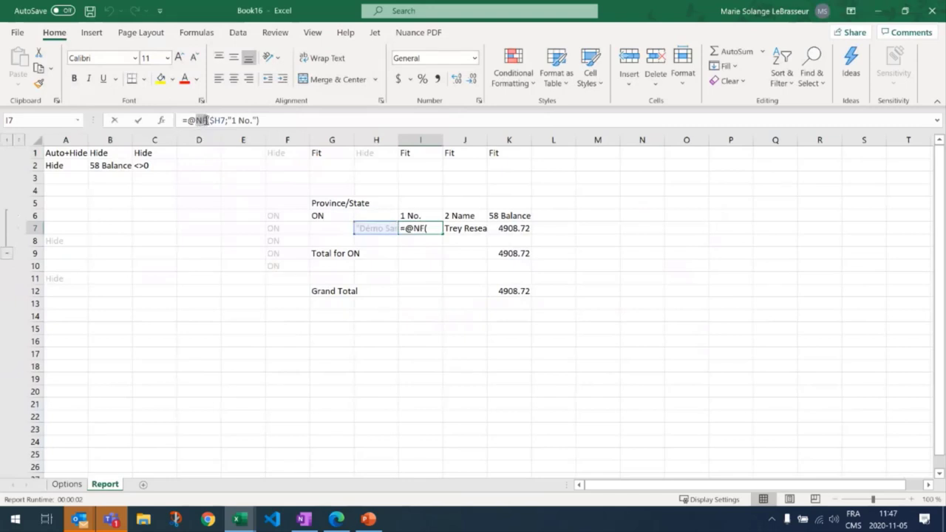
- Review I7's NF arguments (Key $H7, Field "1 No.") in the Jet function wizard and cancel unchanged
{"action": "left_click", "coordinate": [375, 32]}
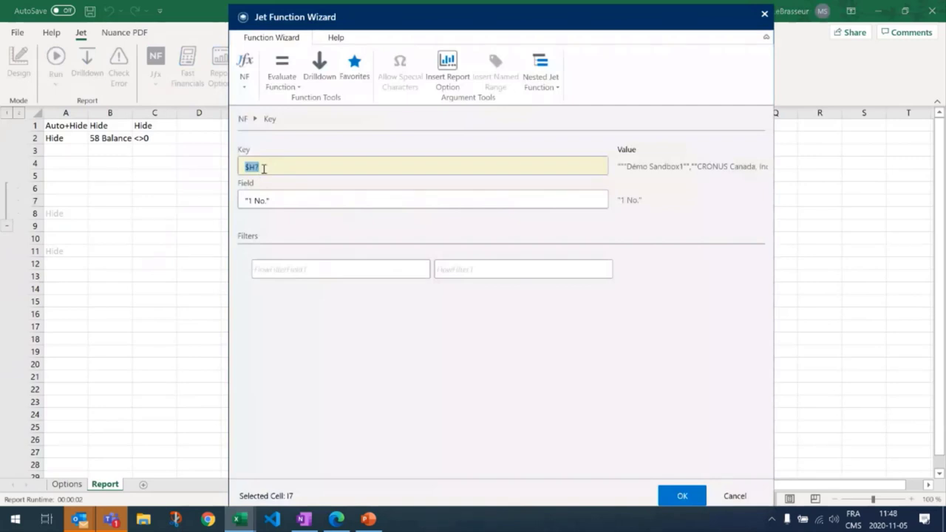
{"action": "left_click", "coordinate": [428, 198]}
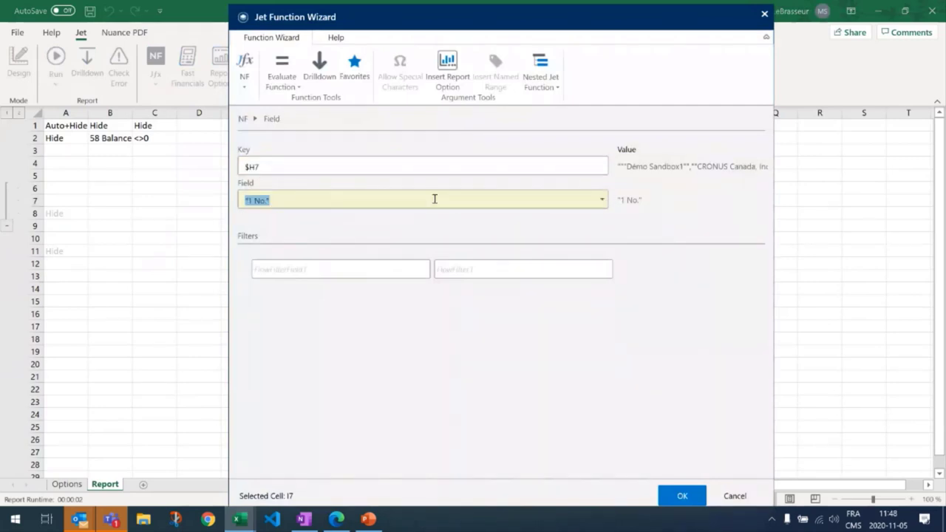
{"action": "left_click", "coordinate": [602, 200]}
{"action": "left_click", "coordinate": [321, 170]}
{"action": "left_click", "coordinate": [734, 496]}
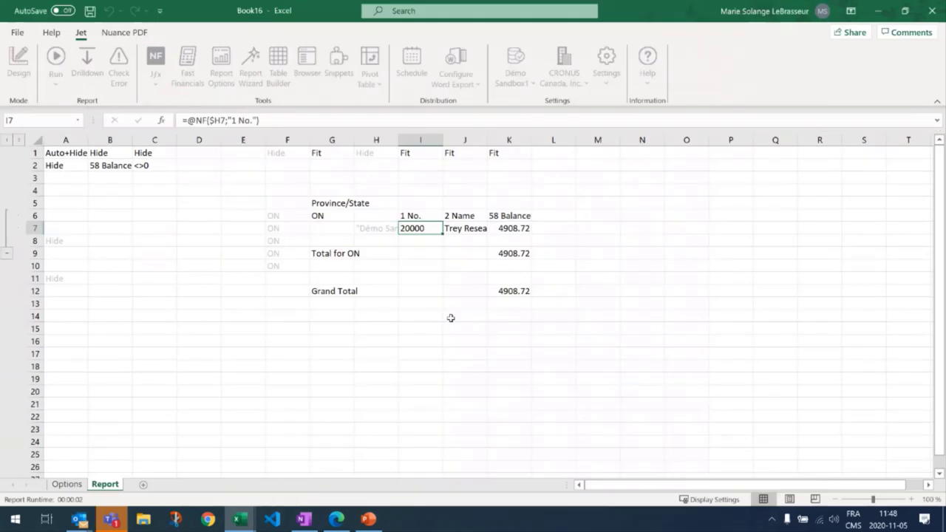
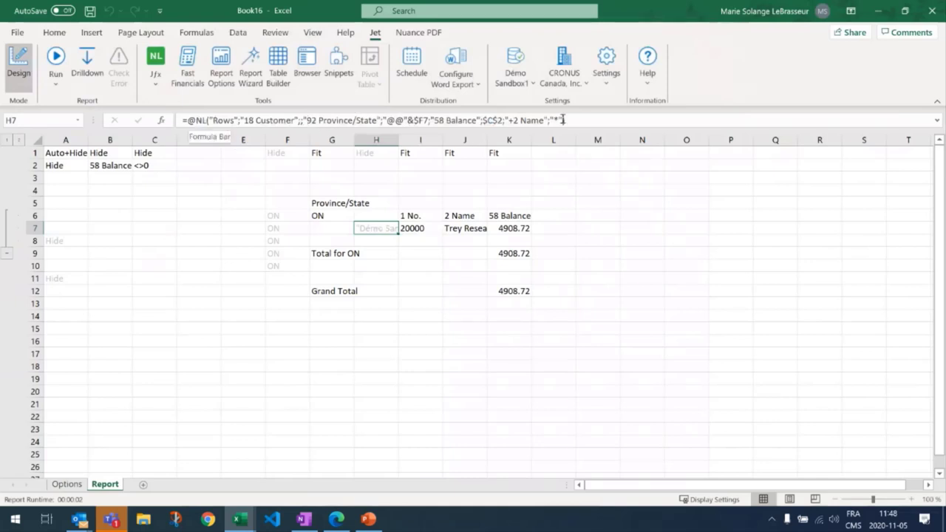
- Inspect the customer-list formula's Province/State filter, including its @@ prefix and $F7 reference, without changes
{"action": "left_click", "coordinate": [185, 72]}
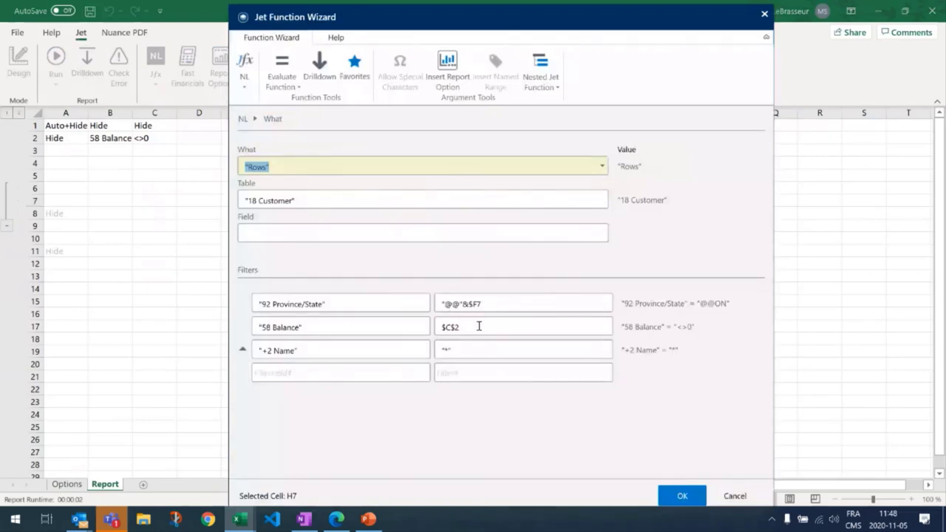
{"action": "left_click", "coordinate": [444, 306]}
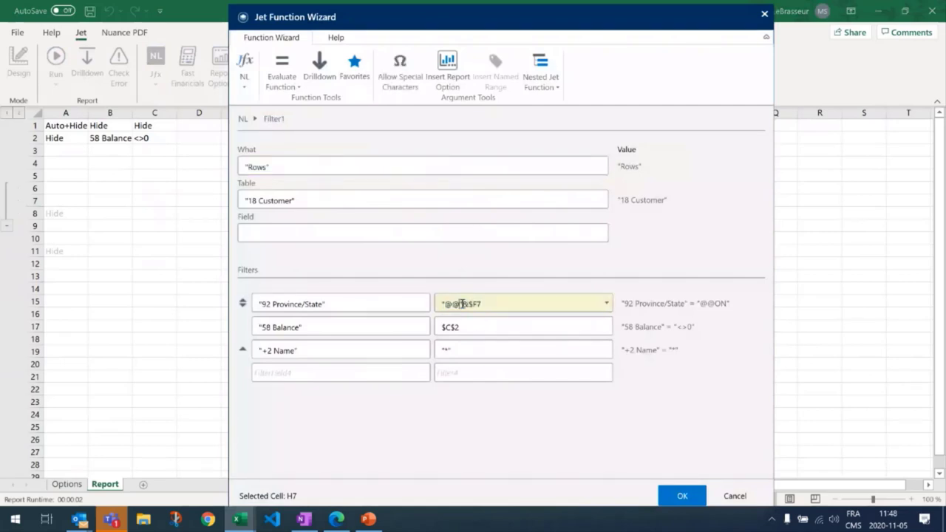
{"action": "double_click", "coordinate": [448, 305]}
{"action": "left_click_drag", "start_coordinate": [448, 305], "coordinate": [444, 306]}
{"action": "left_click", "coordinate": [485, 303]}
{"action": "left_click_drag", "start_coordinate": [486, 303], "coordinate": [470, 304]}
{"action": "left_click", "coordinate": [734, 496]}
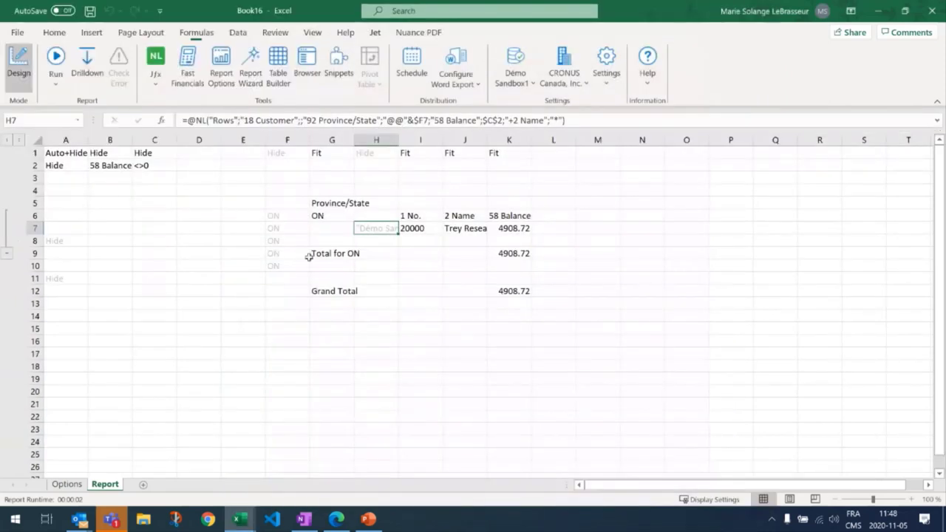
{"action": "left_click", "coordinate": [275, 226]}
- Review the province, customer list and customer number formulas in F6–F10, H7 and I6–I7
{"action": "left_click", "coordinate": [282, 242]}
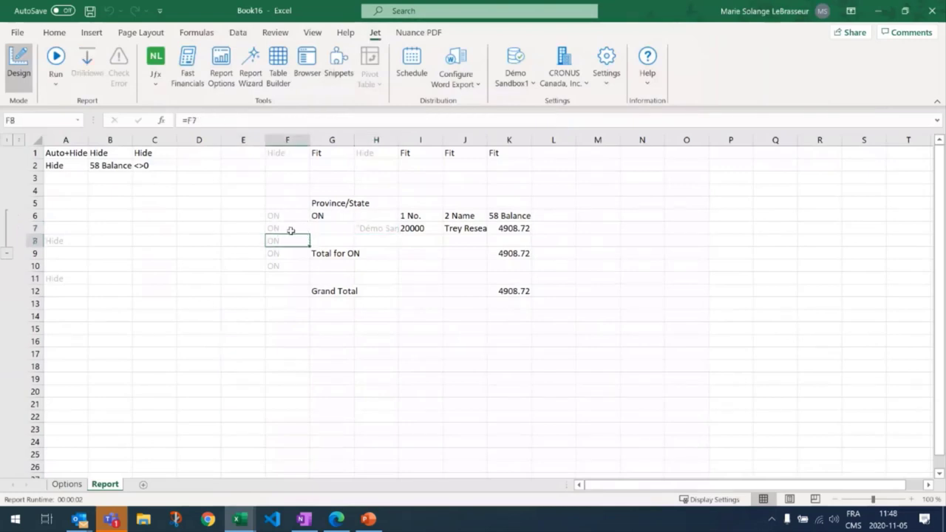
{"action": "left_click", "coordinate": [292, 229]}
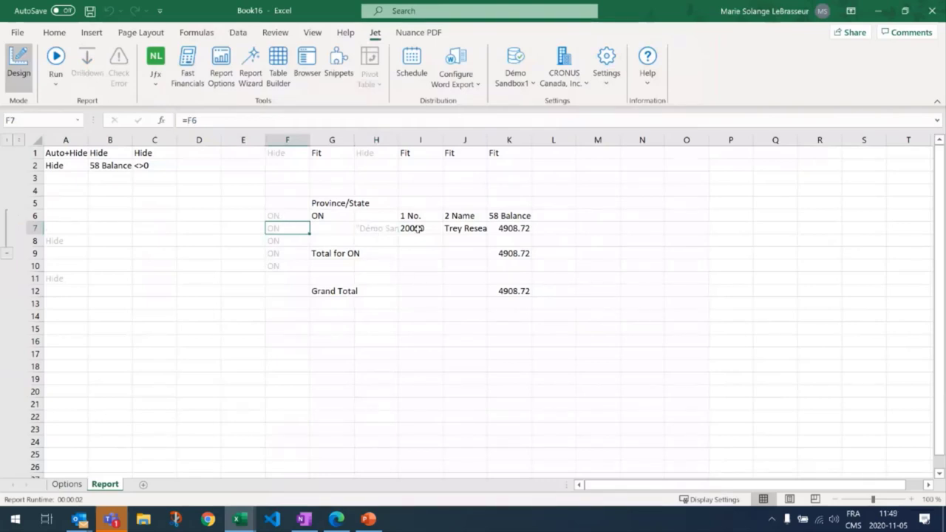
{"action": "left_click", "coordinate": [412, 215]}
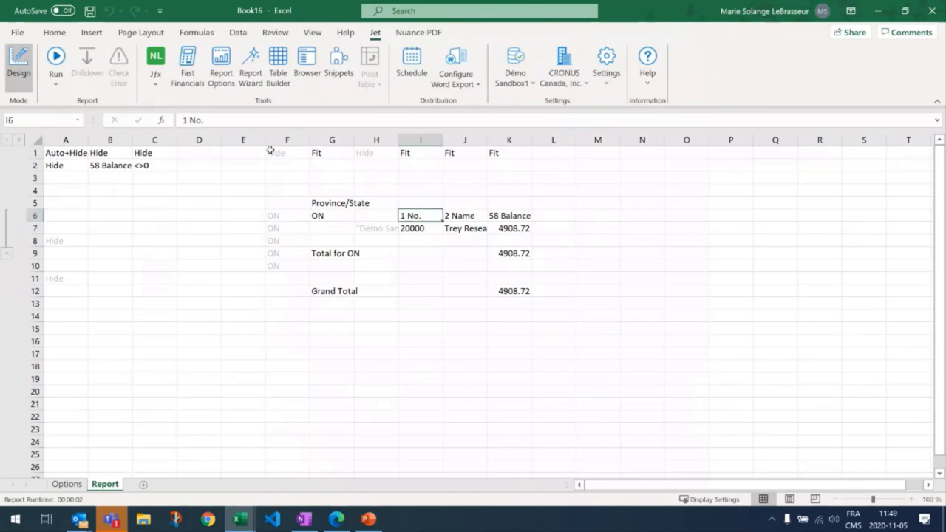
{"action": "left_click", "coordinate": [426, 229]}
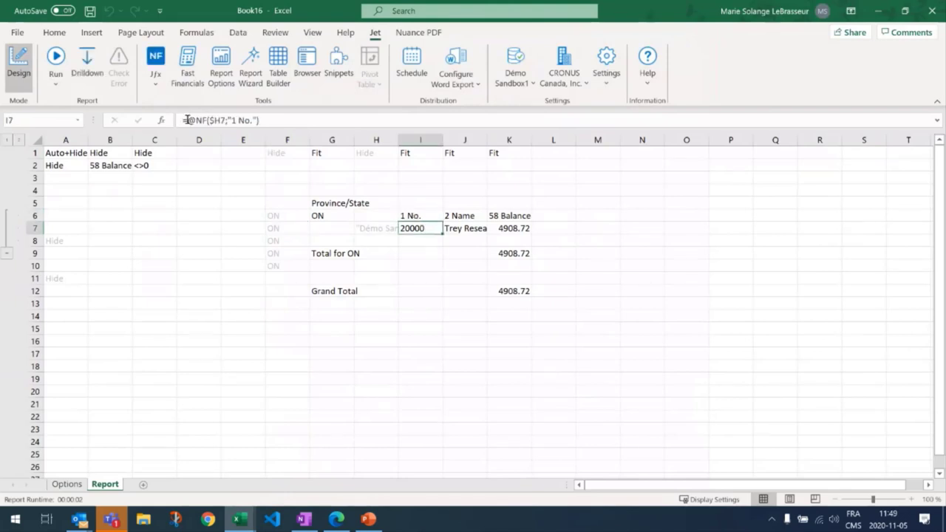
{"action": "left_click", "coordinate": [363, 229]}
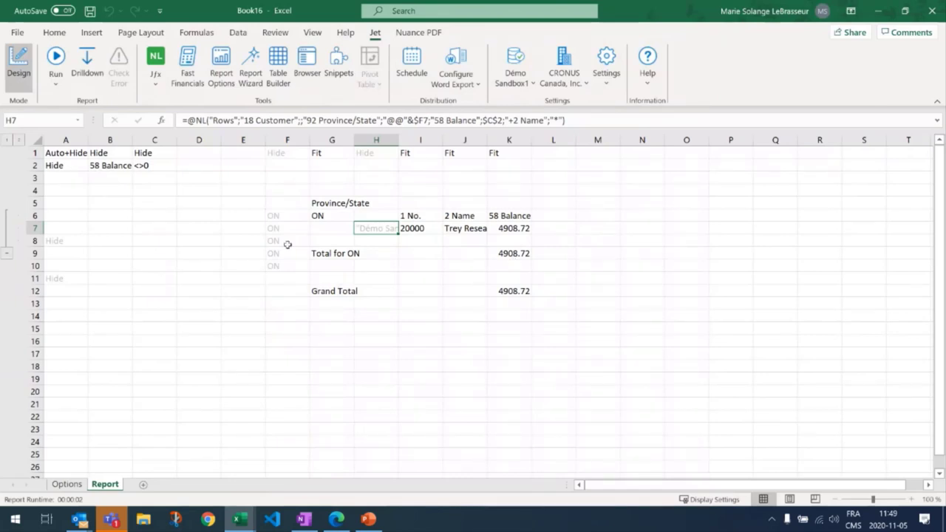
{"action": "left_click", "coordinate": [281, 215]}
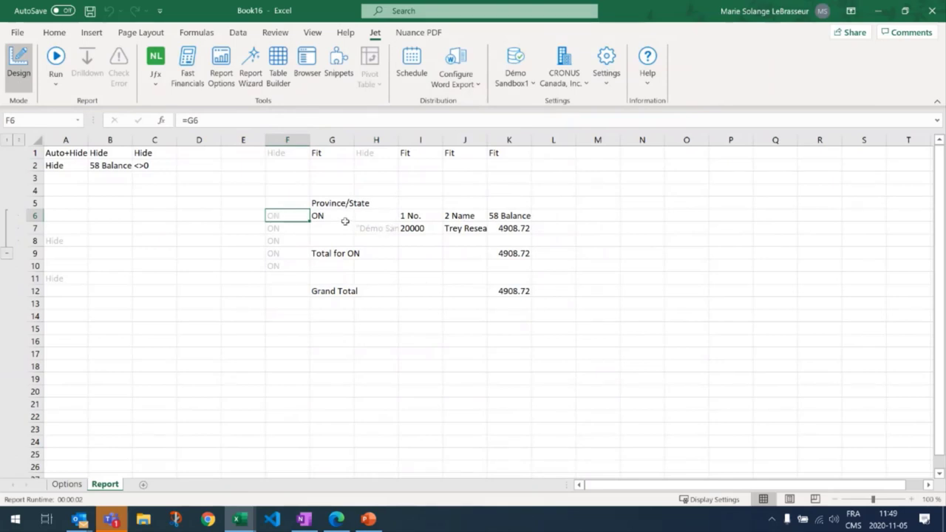
{"action": "left_click", "coordinate": [283, 265], "text": "shift"}
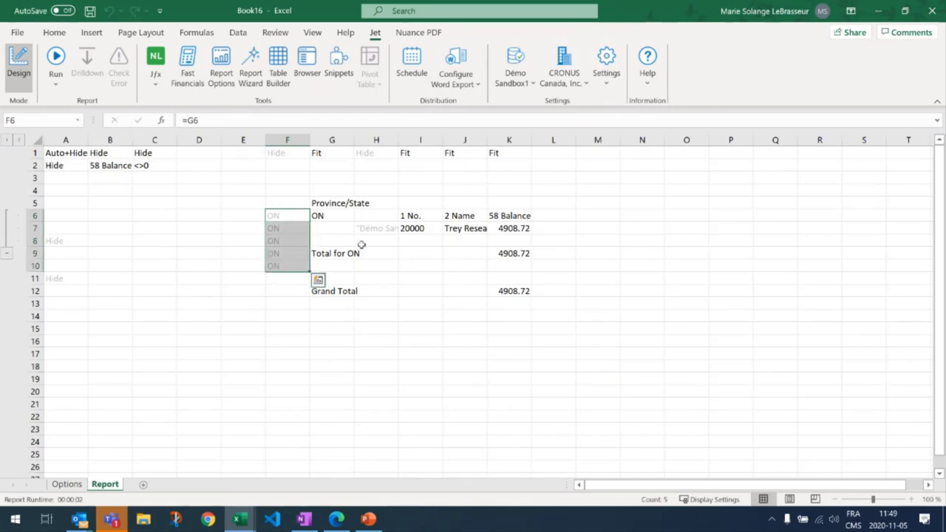
- Run the report with 58 Balance <>0, then expand and collapse the AB, BC and ON groups
{"action": "left_click", "coordinate": [56, 60]}
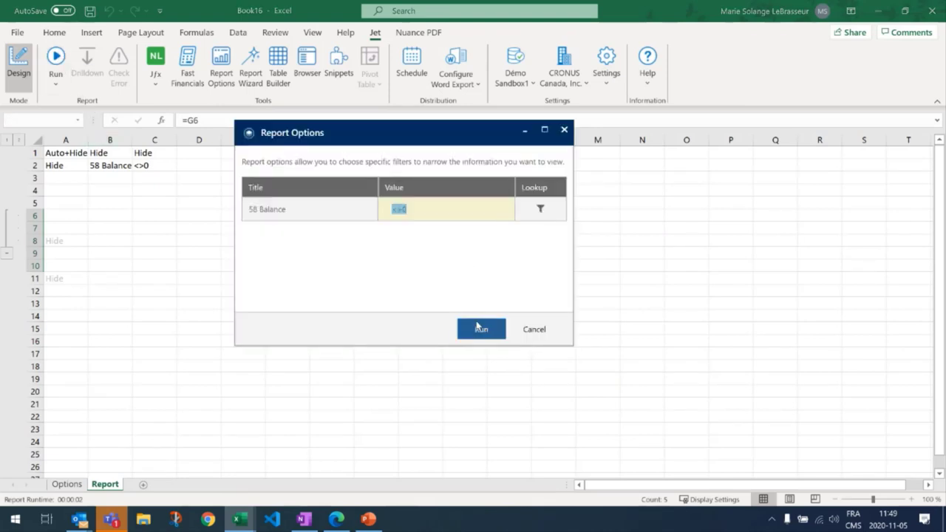
{"action": "left_click", "coordinate": [481, 329]}
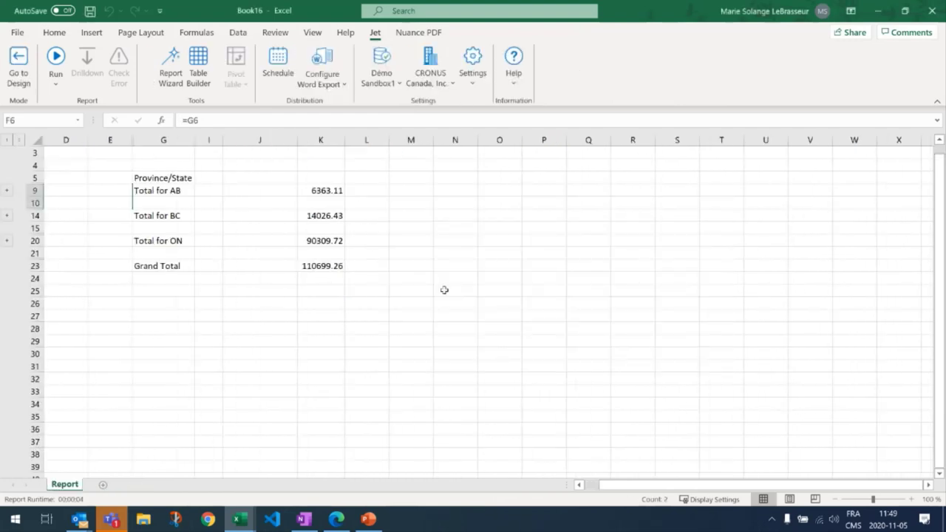
{"action": "left_click", "coordinate": [168, 189]}
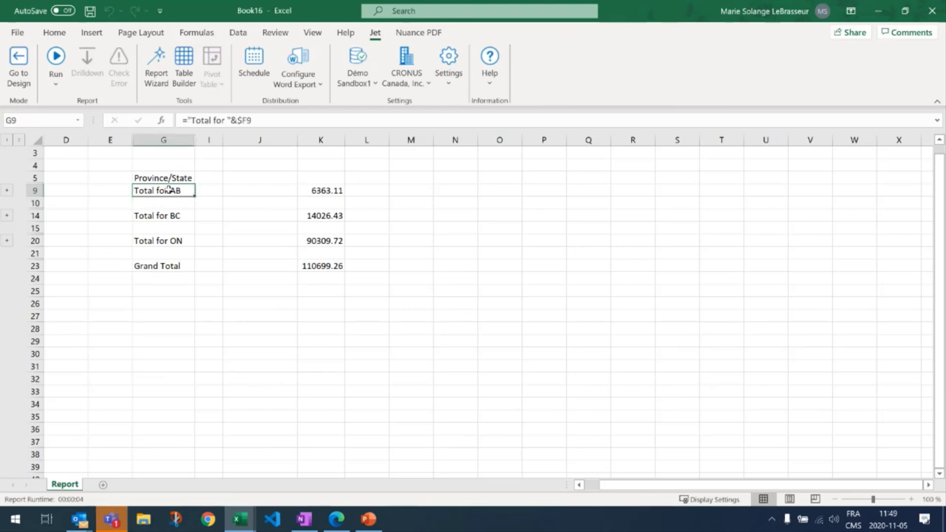
{"action": "left_click", "coordinate": [7, 193]}
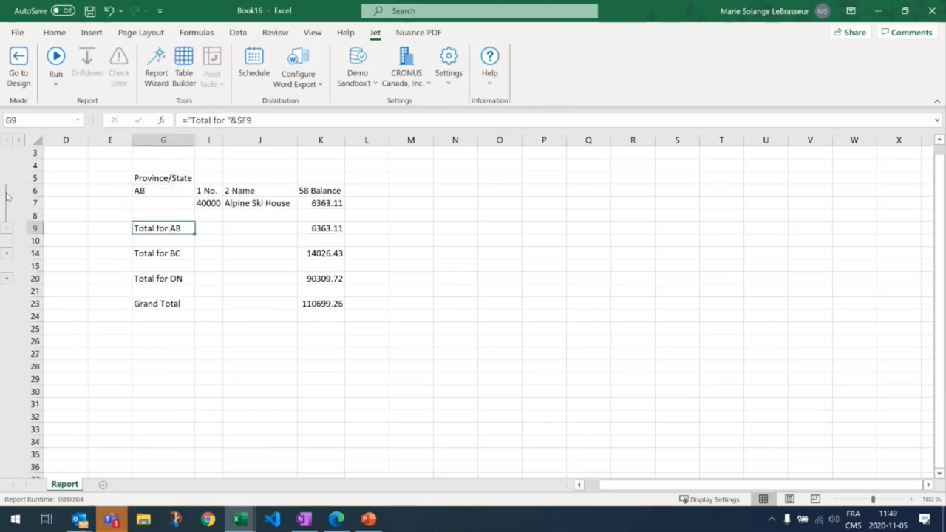
{"action": "left_click", "coordinate": [21, 141]}
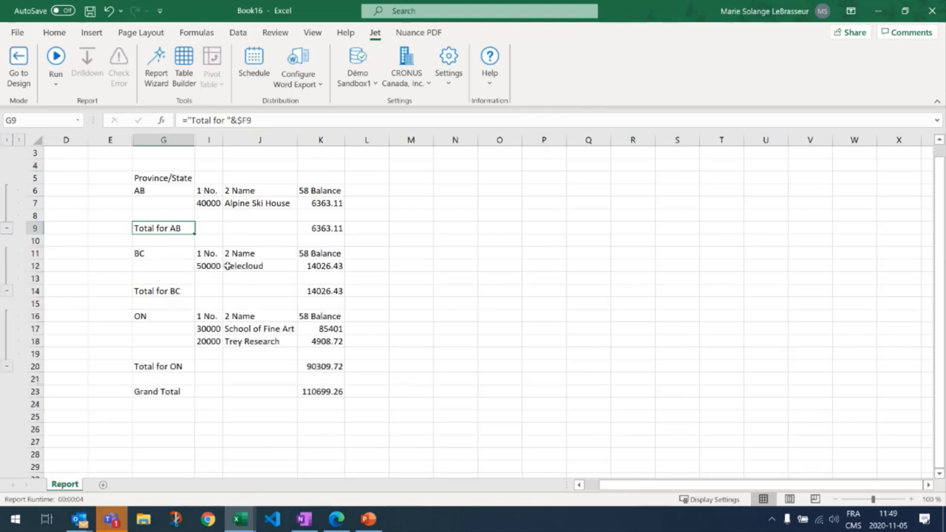
{"action": "left_click", "coordinate": [9, 139]}
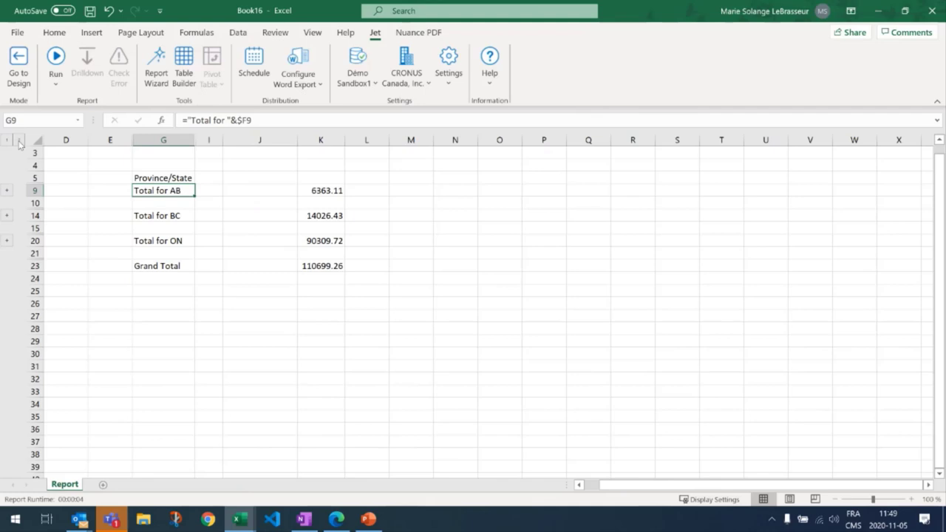
{"action": "left_click", "coordinate": [20, 141]}
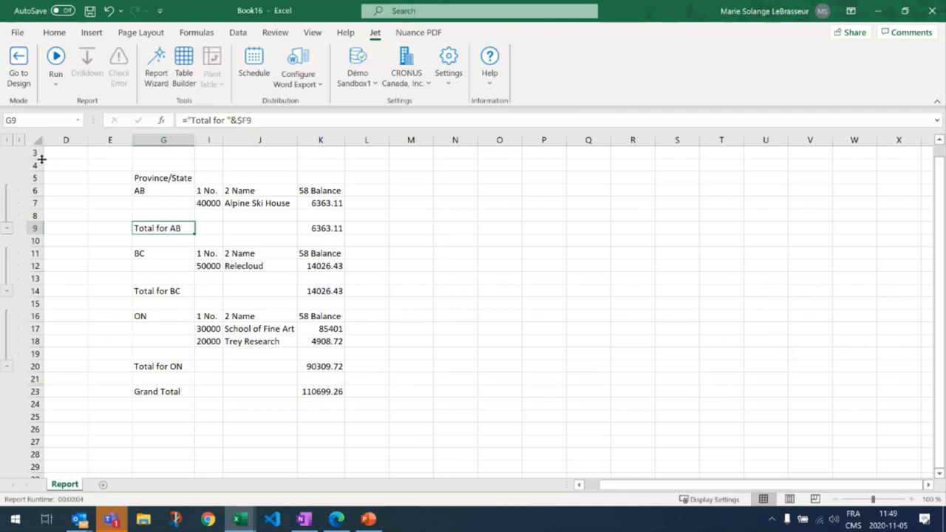
{"action": "left_click", "coordinate": [8, 141]}
- Rerun the report with the 58 Balance filter at =0 and expand the MB and QC groups
{"action": "left_click", "coordinate": [55, 63]}
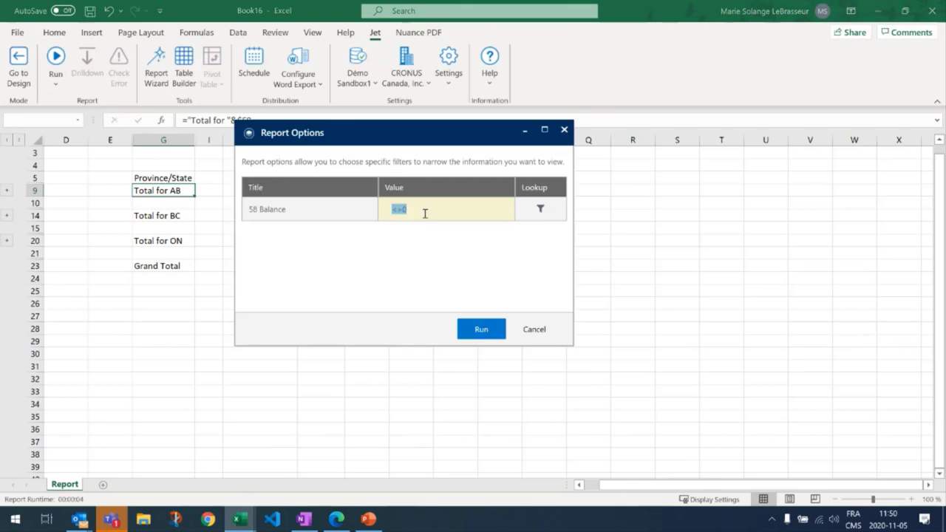
{"action": "left_click", "coordinate": [425, 213]}
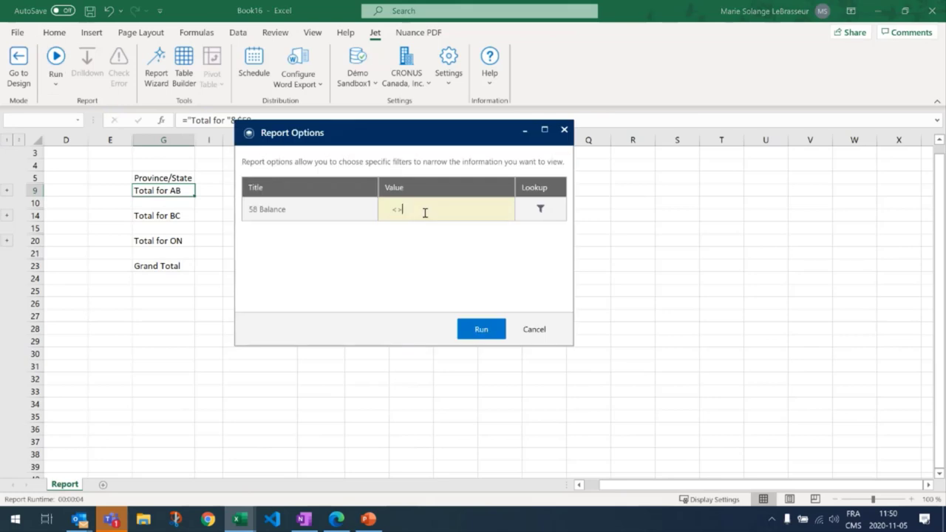
{"action": "left_click", "coordinate": [481, 328]}
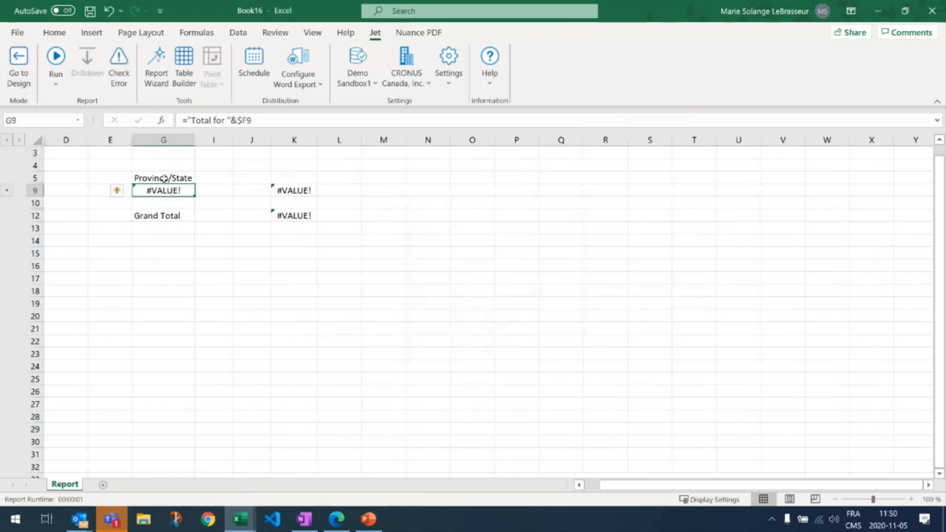
{"action": "left_click", "coordinate": [55, 57]}
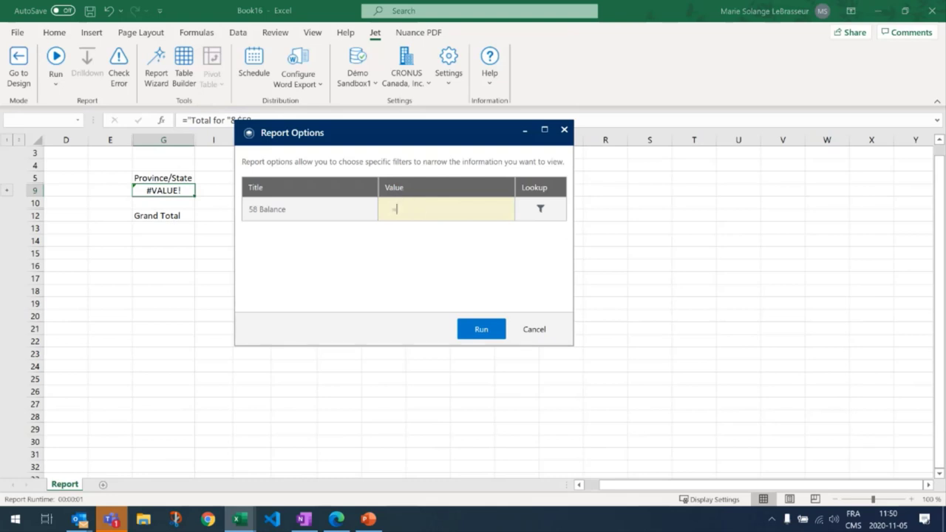
{"action": "left_click", "coordinate": [480, 339]}
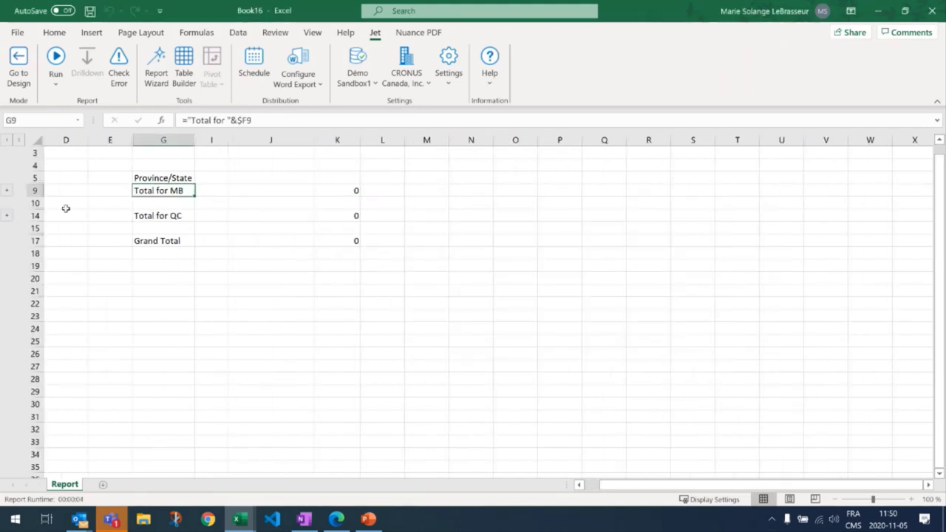
{"action": "left_click", "coordinate": [8, 191]}
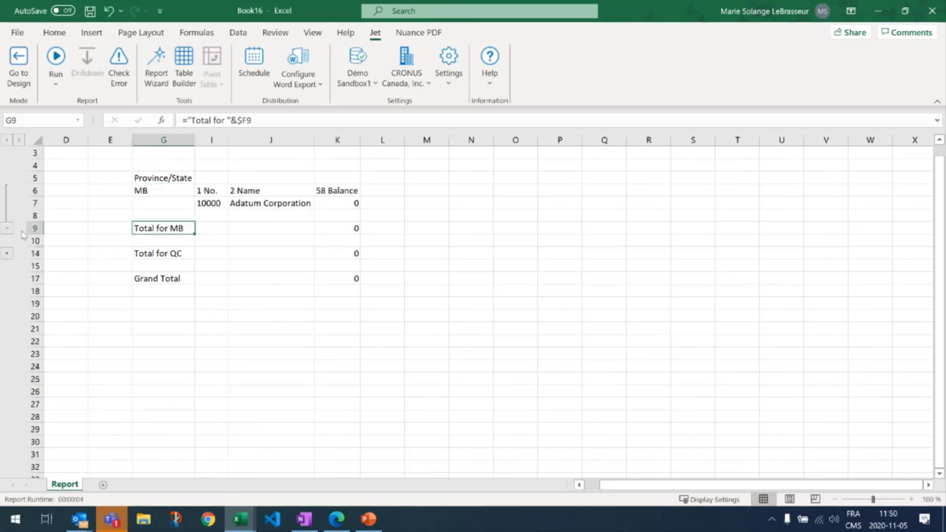
{"action": "left_click", "coordinate": [6, 254]}
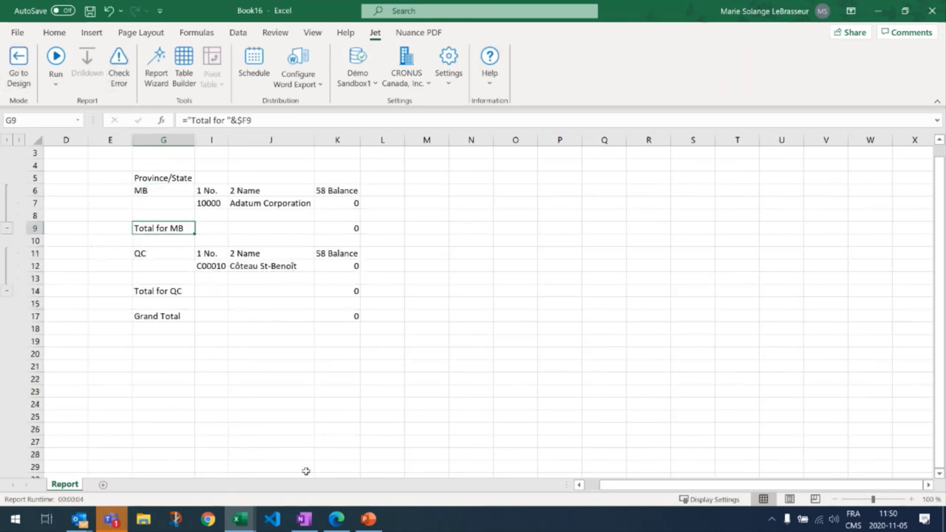
- Bring the Book16 workbook with the zero-balance Province/State report back to the front
{"action": "left_click", "coordinate": [368, 522]}
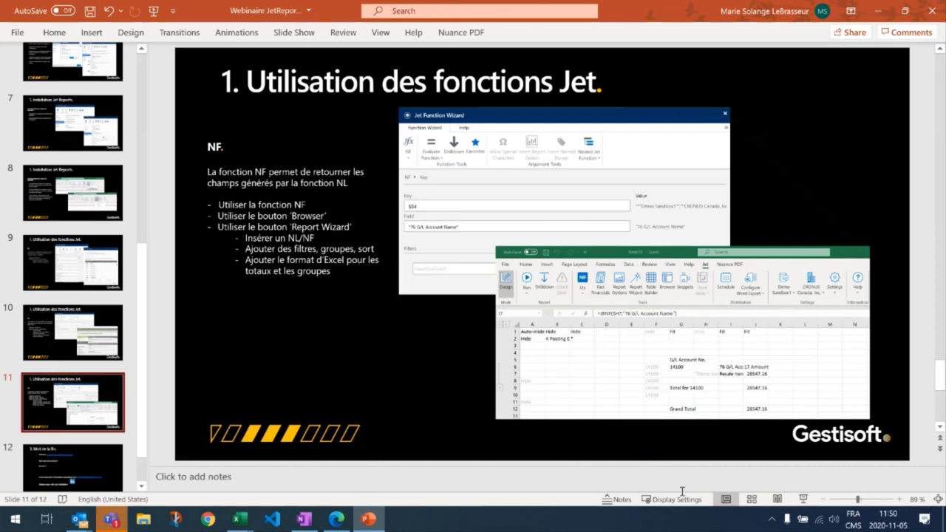
{"action": "mouse_move", "coordinate": [243, 522]}
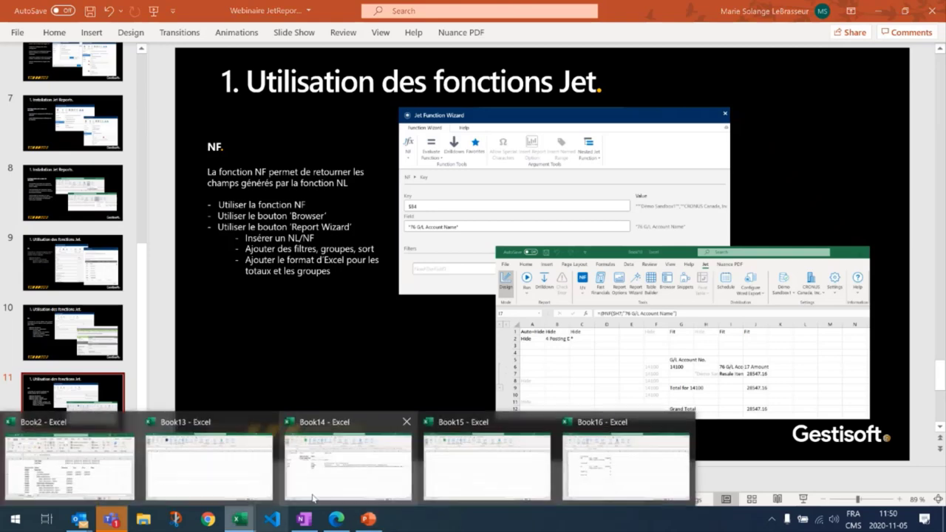
{"action": "left_click", "coordinate": [603, 467]}
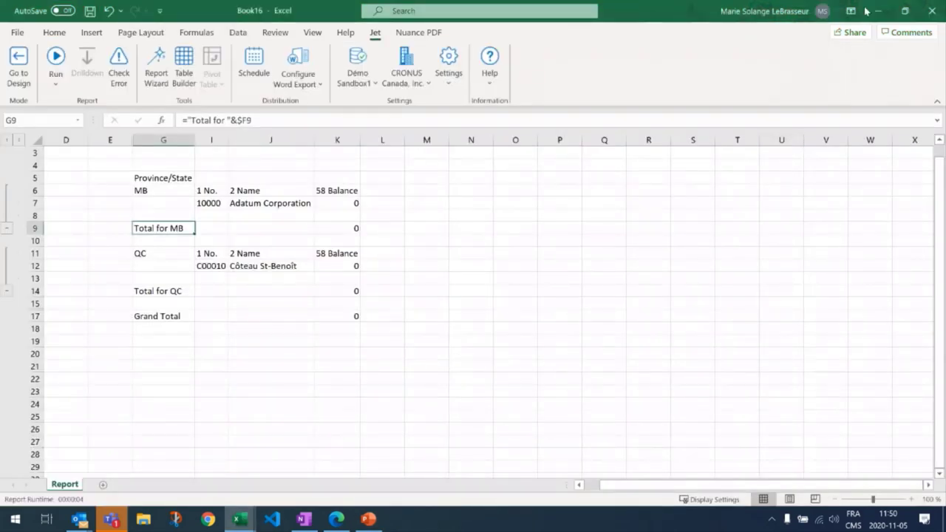
- Close Book16 without saving and pick the G/L Entry table in the Jet Browser
{"action": "left_click", "coordinate": [923, 11]}
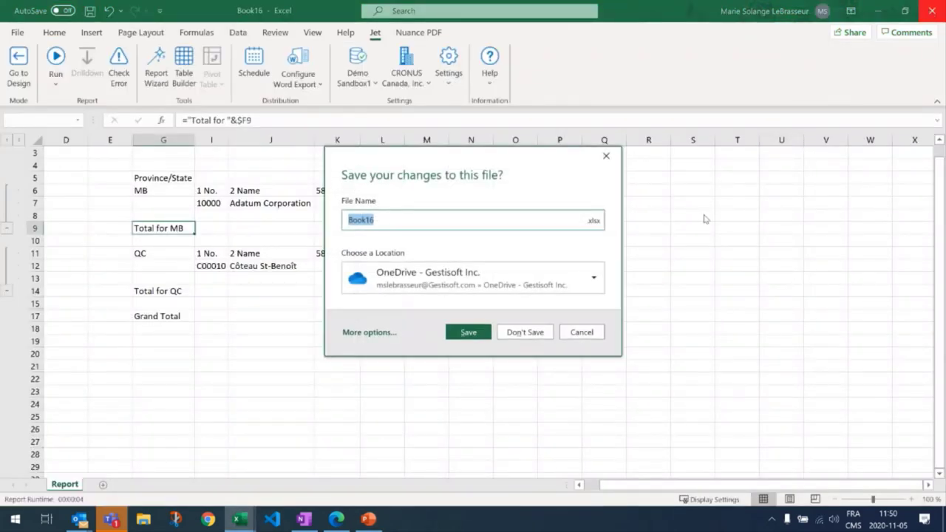
{"action": "left_click", "coordinate": [524, 332]}
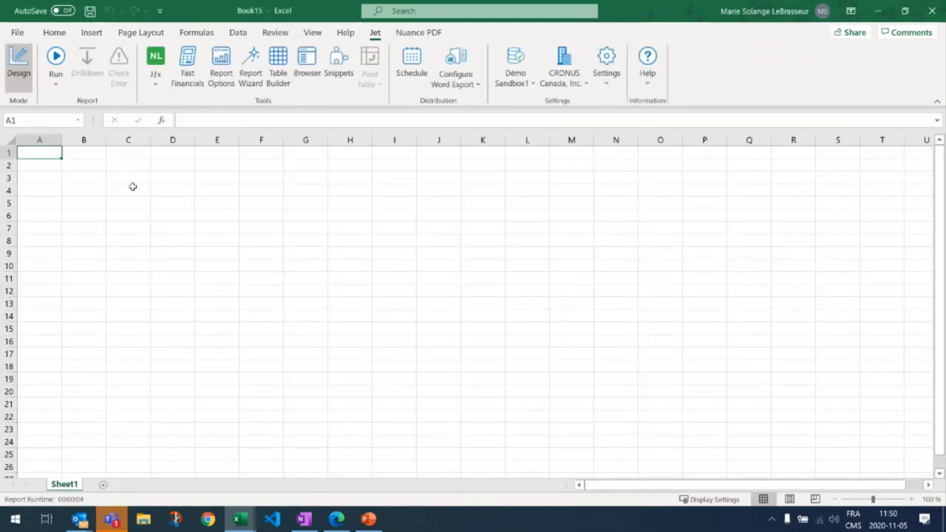
{"action": "left_click", "coordinate": [308, 66]}
{"action": "type", "text": "G"}
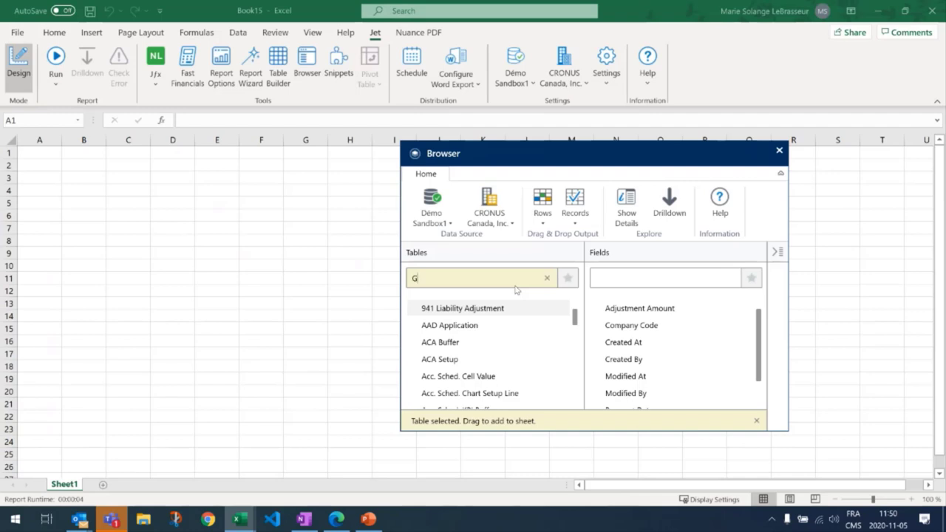
{"action": "type", "text": "/L E"}
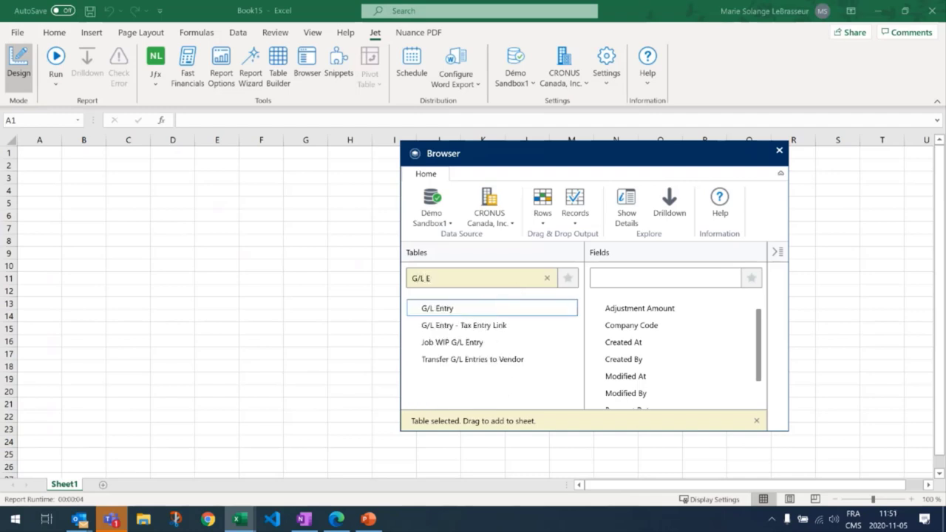
{"action": "left_click", "coordinate": [437, 313]}
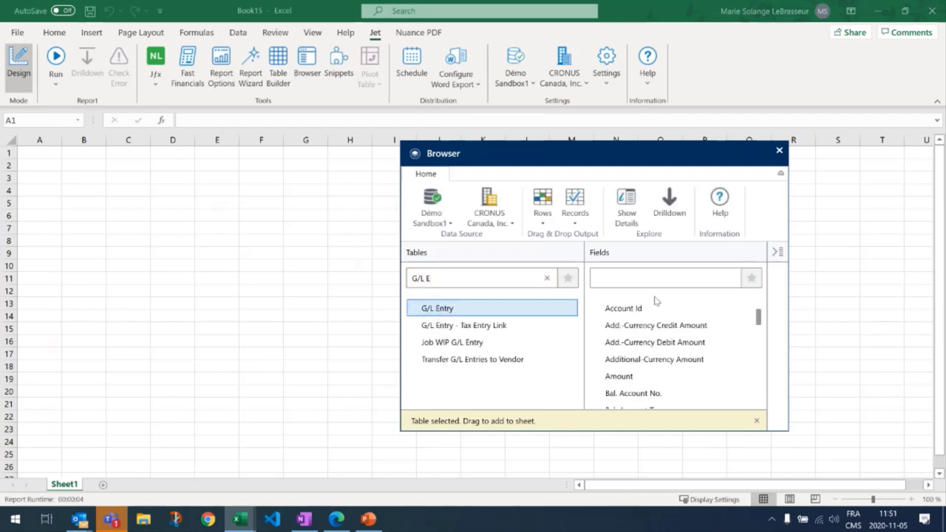
- Drop G/L Account No., G/L Account Name, Amount and Posting Date onto cell B8
{"action": "scroll", "coordinate": [759, 379], "scroll_direction": "down", "scroll_amount": 2}
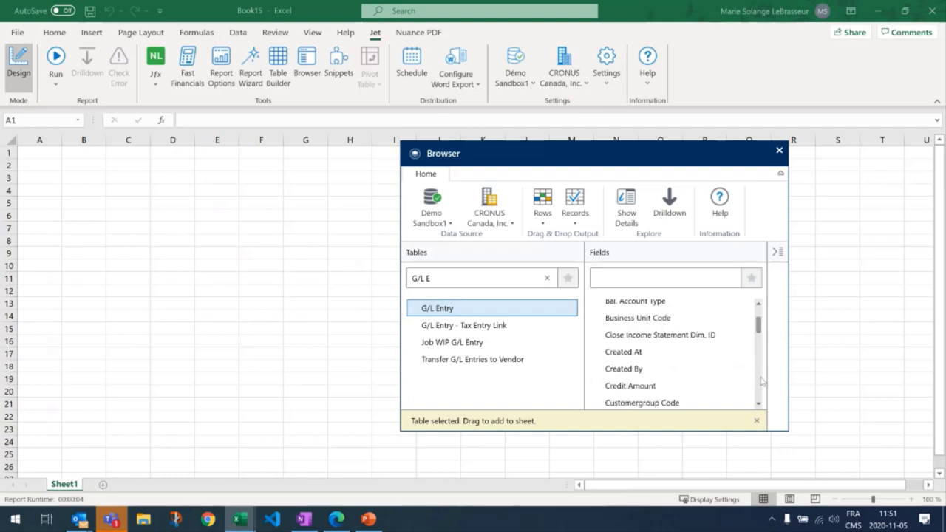
{"action": "scroll", "coordinate": [761, 381], "scroll_direction": "down", "scroll_amount": 2}
{"action": "scroll", "coordinate": [761, 380], "scroll_direction": "down", "scroll_amount": 2}
{"action": "left_click", "coordinate": [653, 405]}
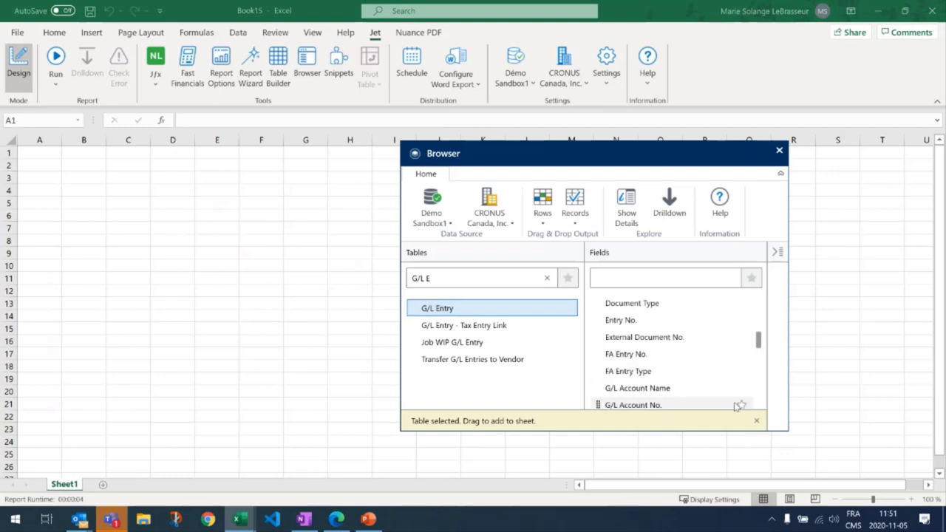
{"action": "left_click", "coordinate": [654, 387], "text": "ctrl"}
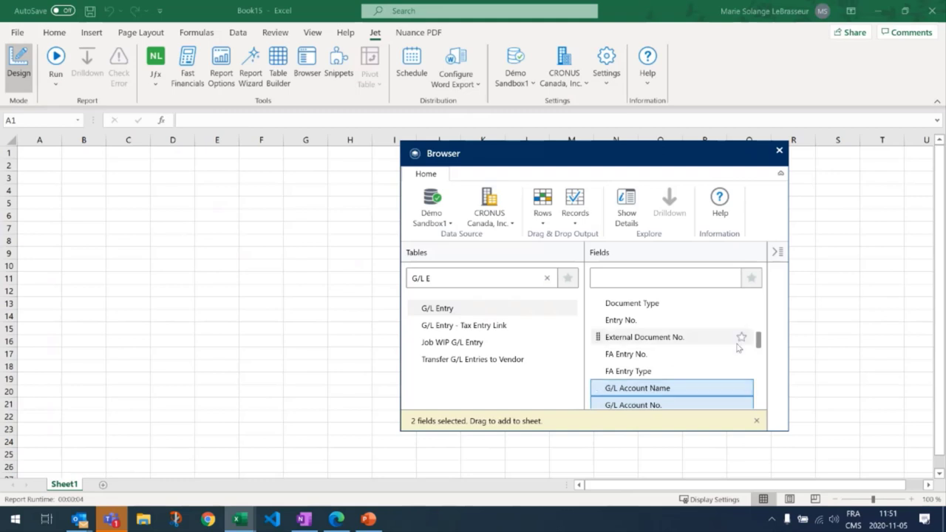
{"action": "left_click_drag", "start_coordinate": [759, 341], "coordinate": [761, 319]}
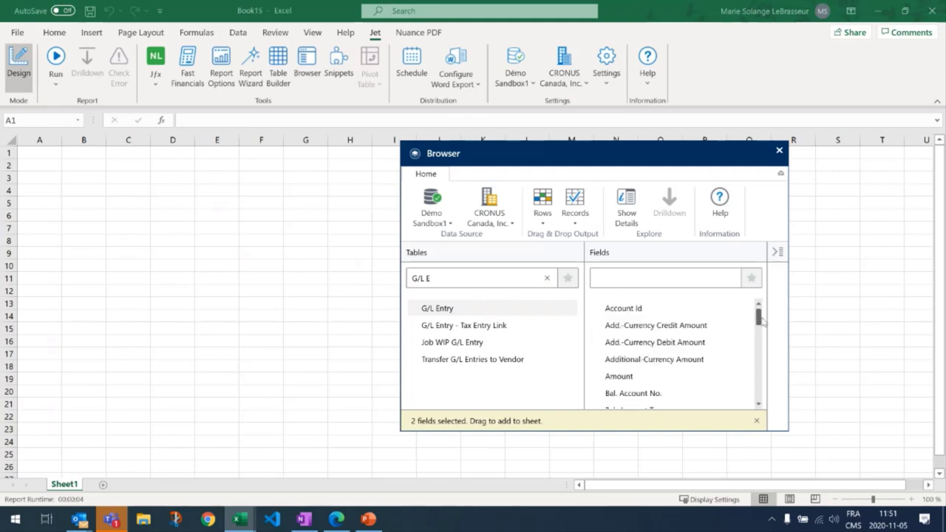
{"action": "left_click", "coordinate": [649, 380], "text": "ctrl"}
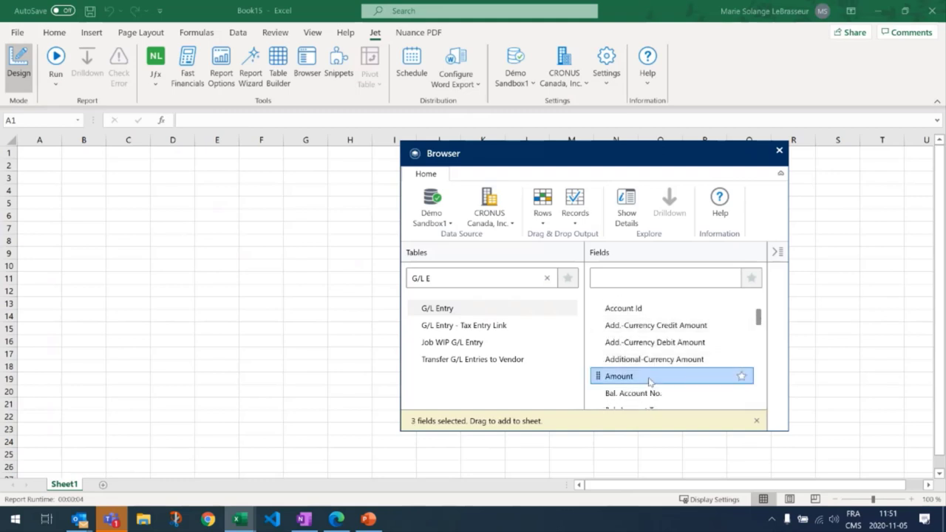
{"action": "scroll", "coordinate": [708, 374], "scroll_direction": "down", "scroll_amount": 2}
{"action": "scroll", "coordinate": [708, 374], "scroll_direction": "down", "scroll_amount": 2}
{"action": "scroll", "coordinate": [707, 374], "scroll_direction": "down", "scroll_amount": 2}
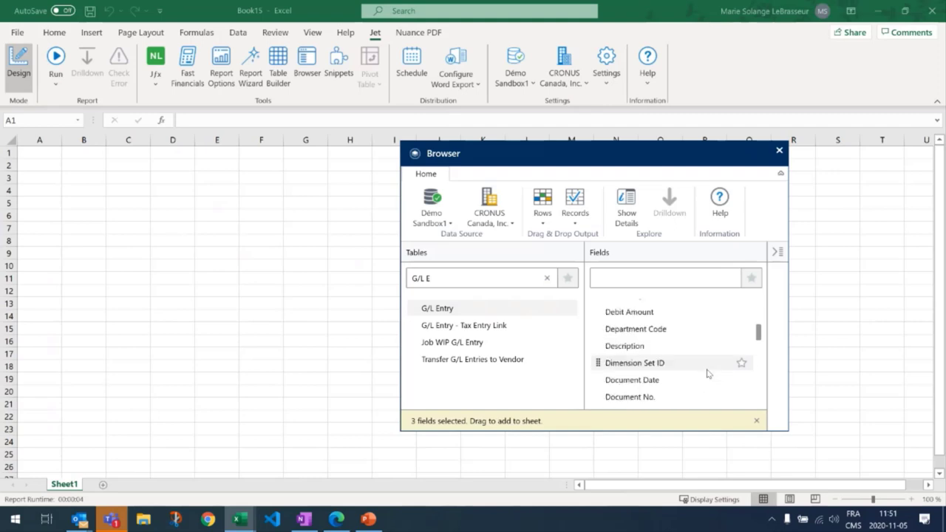
{"action": "scroll", "coordinate": [707, 374], "scroll_direction": "down", "scroll_amount": 2}
{"action": "scroll", "coordinate": [707, 374], "scroll_direction": "down", "scroll_amount": 2}
{"action": "scroll", "coordinate": [707, 374], "scroll_direction": "down", "scroll_amount": 3}
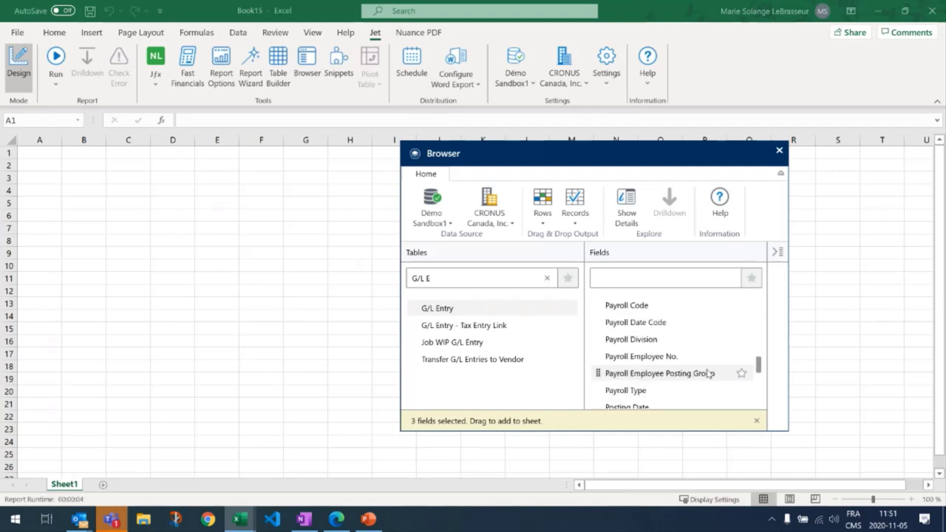
{"action": "scroll", "coordinate": [708, 374], "scroll_direction": "down", "scroll_amount": 1}
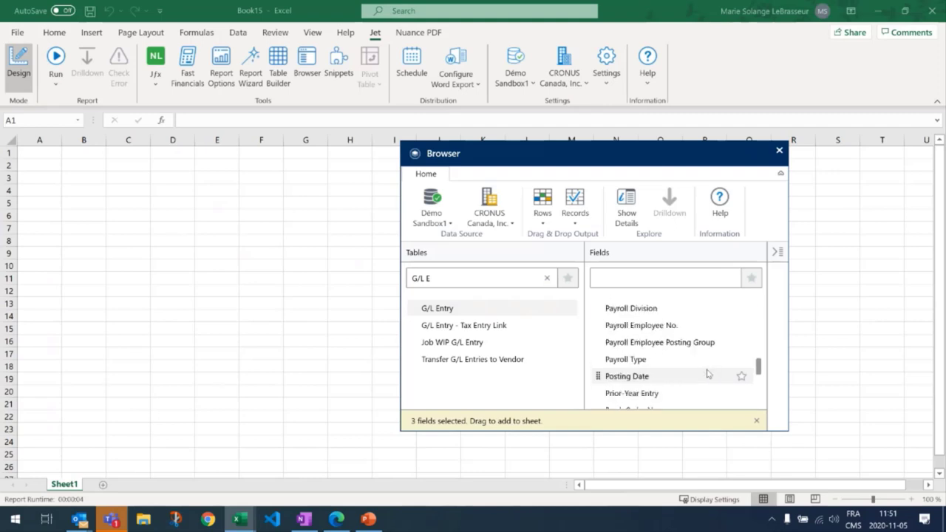
{"action": "left_click", "coordinate": [650, 379], "text": "ctrl"}
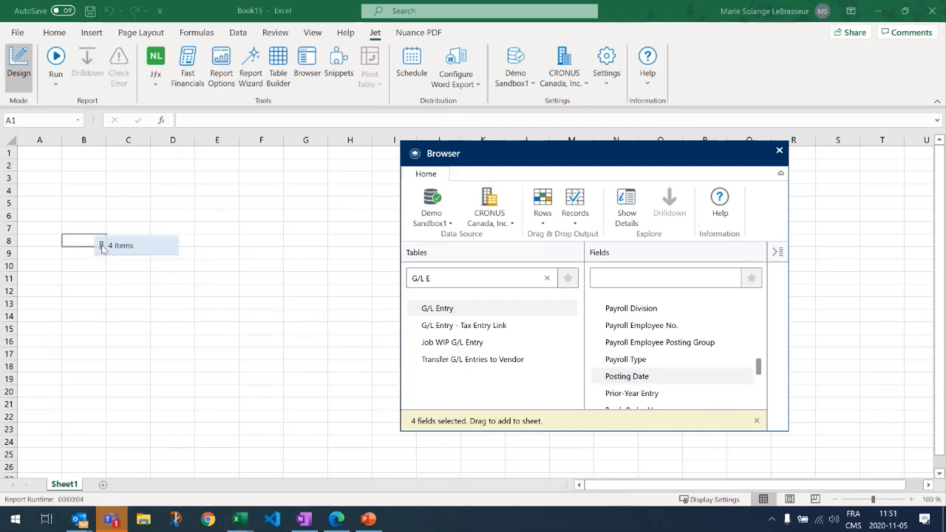
{"action": "left_click_drag", "start_coordinate": [650, 379], "coordinate": [101, 244]}
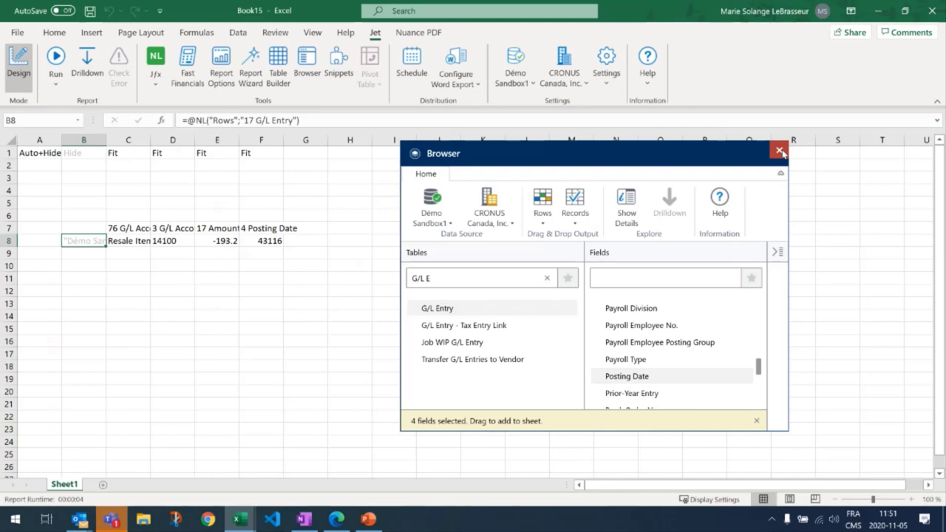
- Switch the Browser drop output from Records to Values, close the Browser, and check C8's formula
{"action": "left_click", "coordinate": [576, 222]}
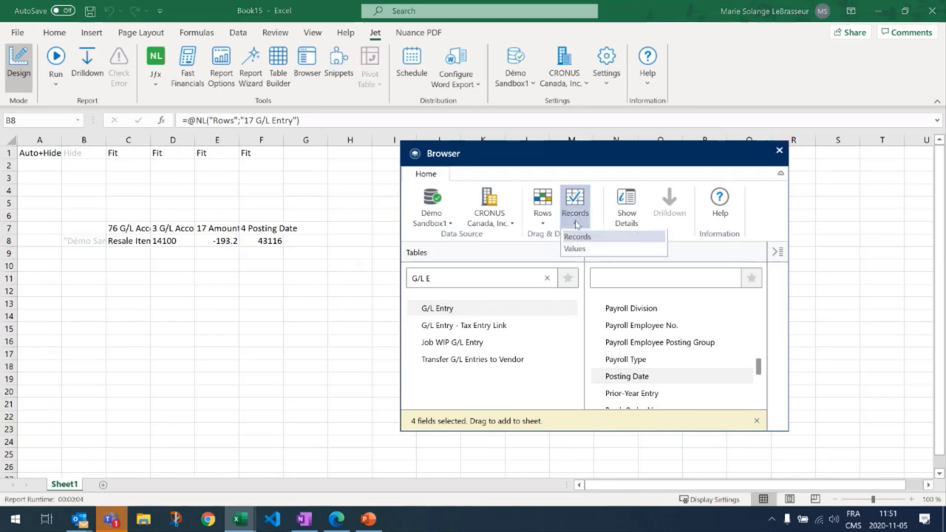
{"action": "left_click", "coordinate": [584, 249]}
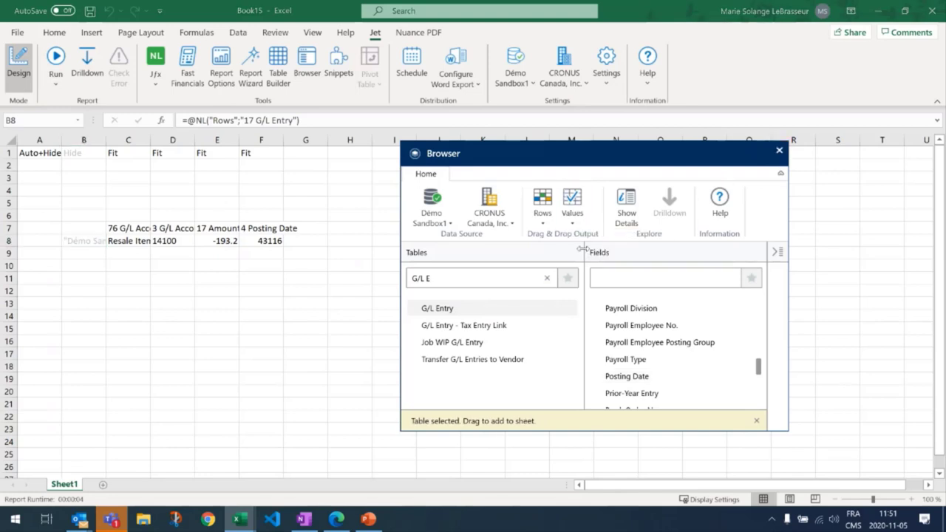
{"action": "left_click", "coordinate": [544, 224]}
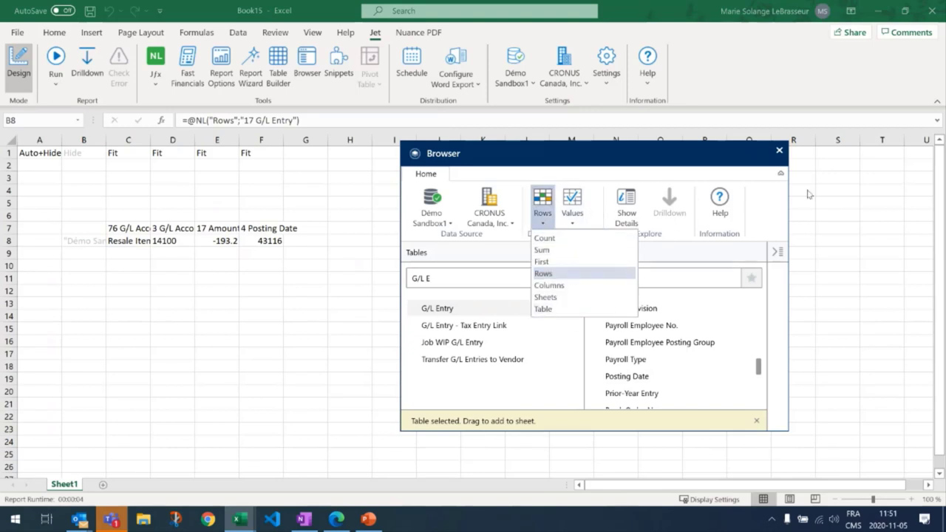
{"action": "left_click", "coordinate": [779, 151]}
{"action": "left_click", "coordinate": [779, 151]}
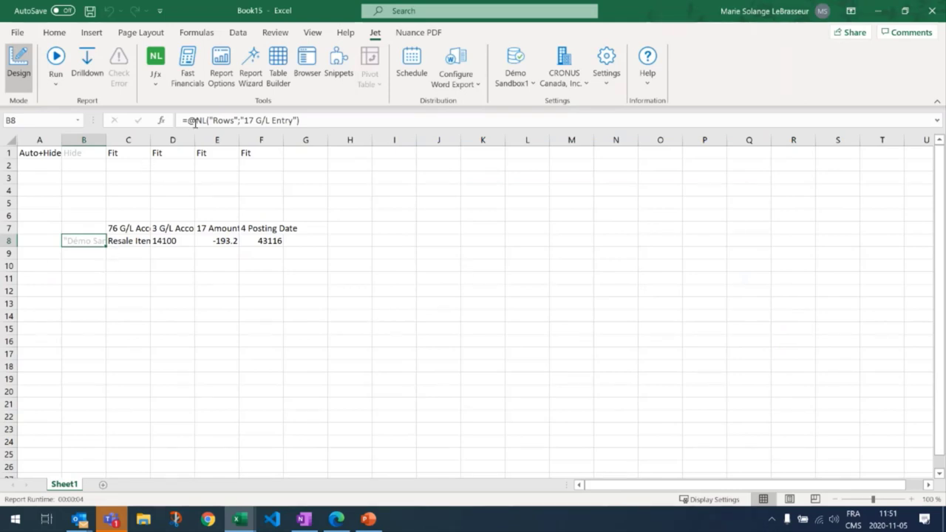
{"action": "left_click", "coordinate": [139, 241]}
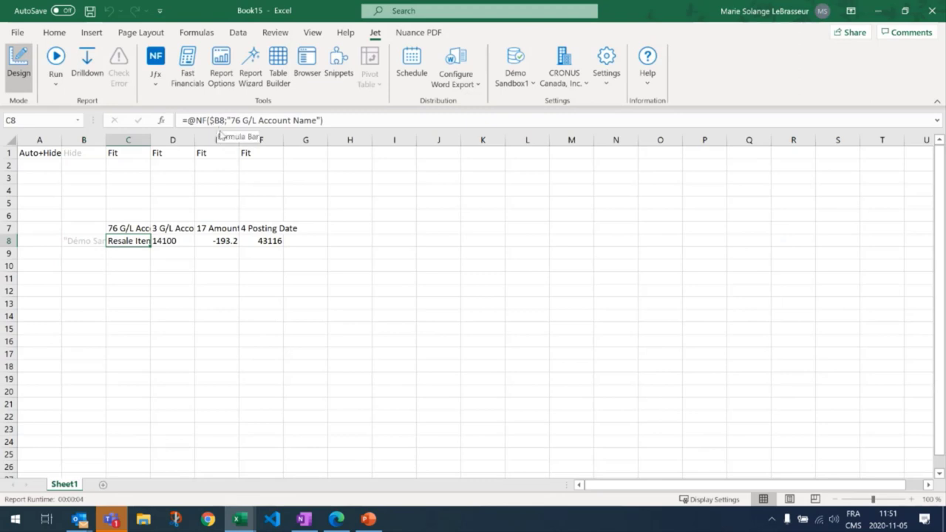
- Run the G/L Entry list, return it to design mode, and bring the slides forward
{"action": "left_click", "coordinate": [56, 63]}
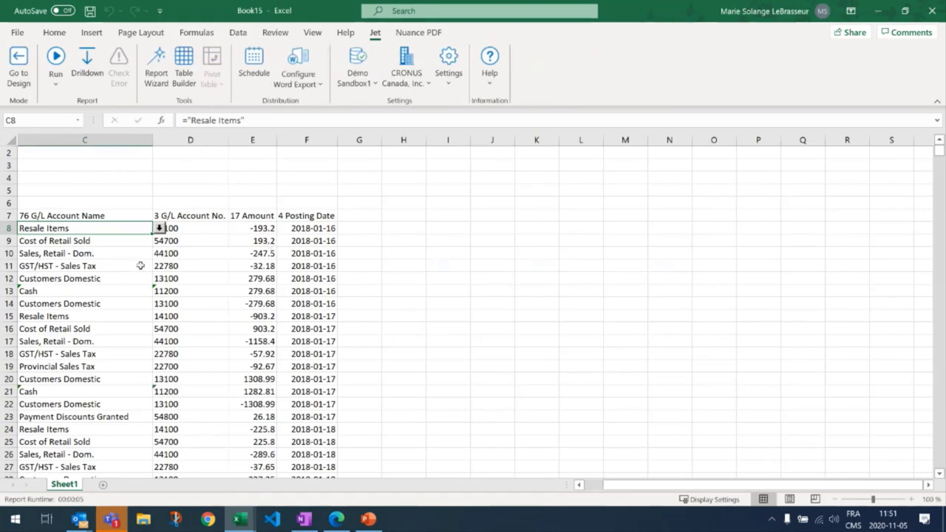
{"action": "left_click", "coordinate": [198, 201]}
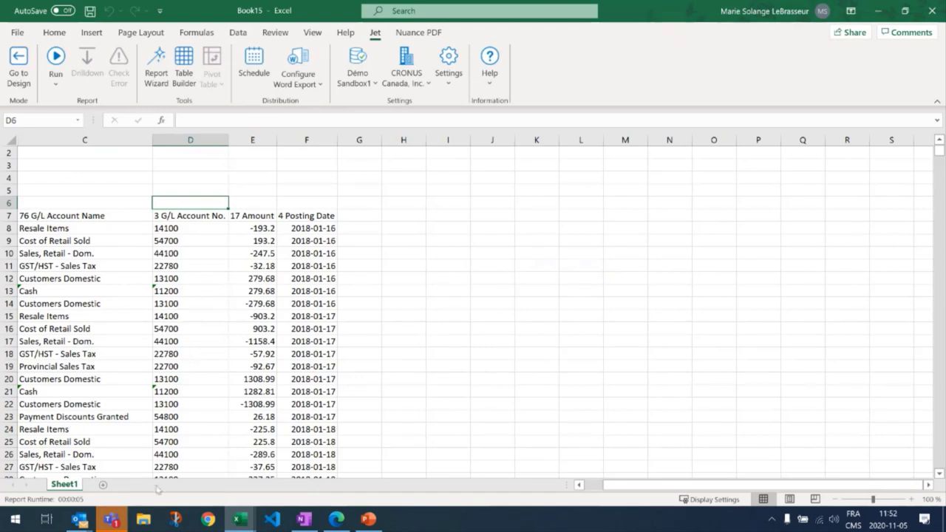
{"action": "left_click", "coordinate": [19, 68]}
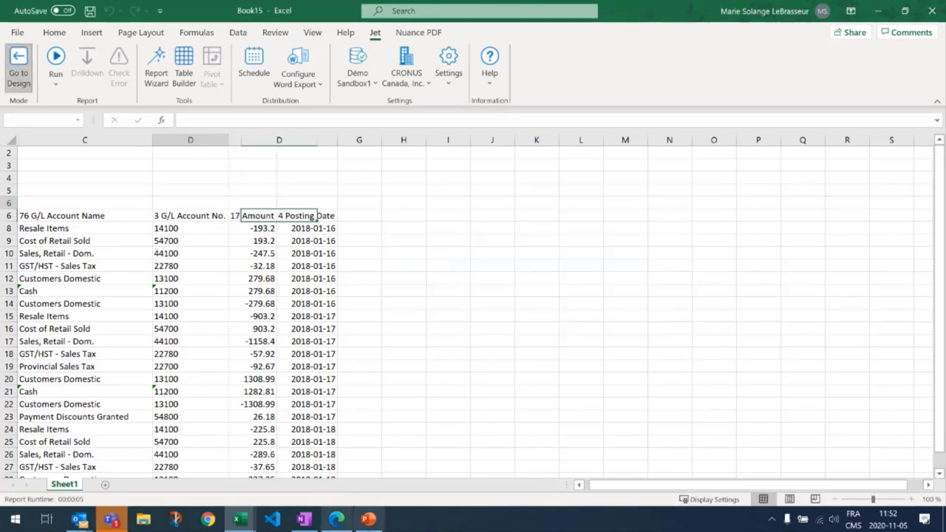
{"action": "left_click", "coordinate": [379, 524]}
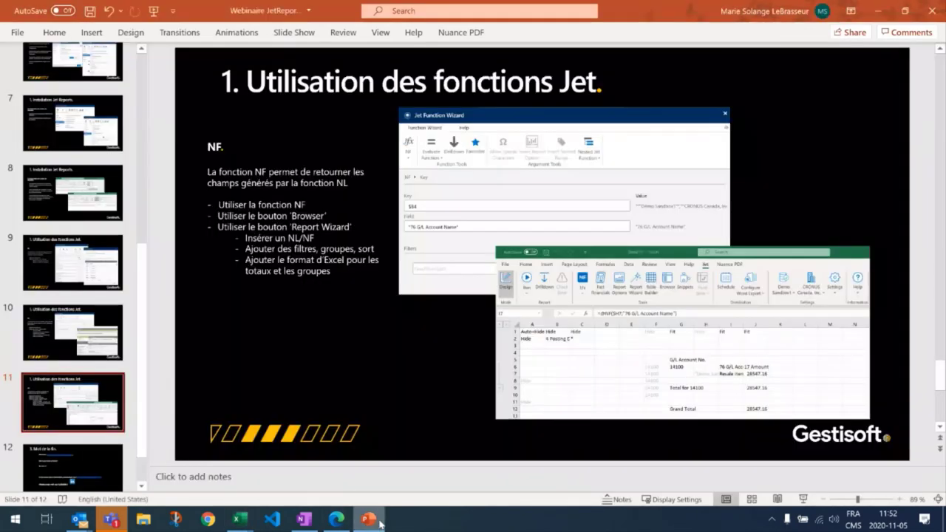
- Glance at closing slide 12, then return to the slide 3 agenda
{"action": "left_click", "coordinate": [90, 477]}
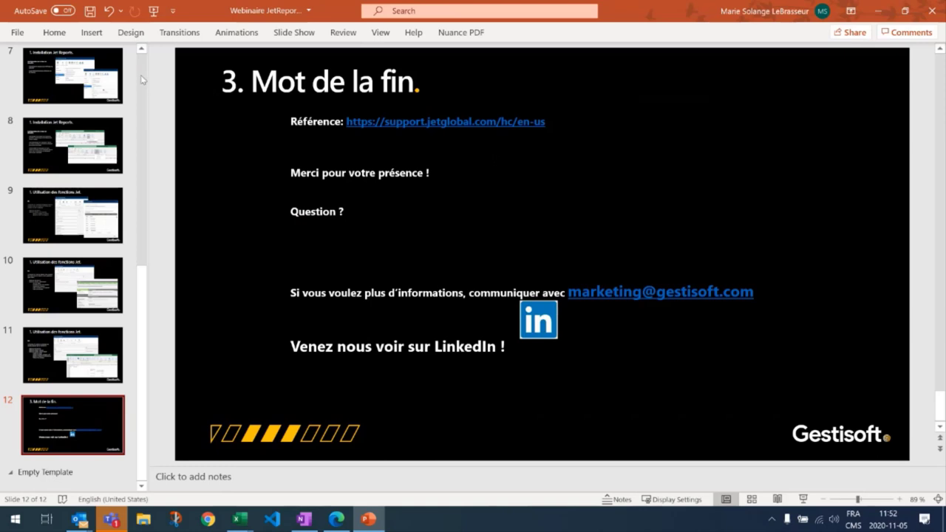
{"action": "scroll", "coordinate": [143, 77], "scroll_direction": "up", "scroll_amount": 5}
{"action": "left_click", "coordinate": [86, 232]}
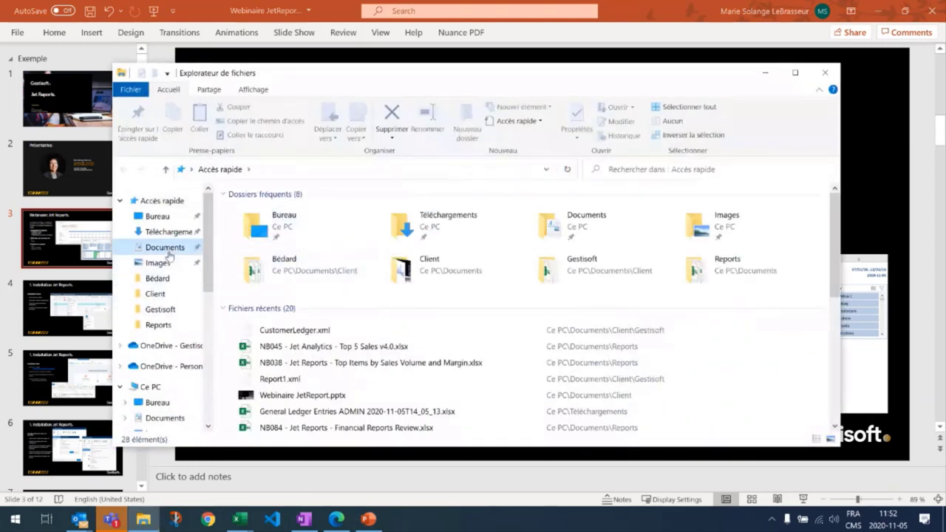
- In Documents > Reports, select NB021 - Jet Basics - Income Statement Budget and Variance.xlsx
{"action": "left_click", "coordinate": [169, 253]}
{"action": "left_click", "coordinate": [258, 417]}
{"action": "double_click", "coordinate": [258, 418]}
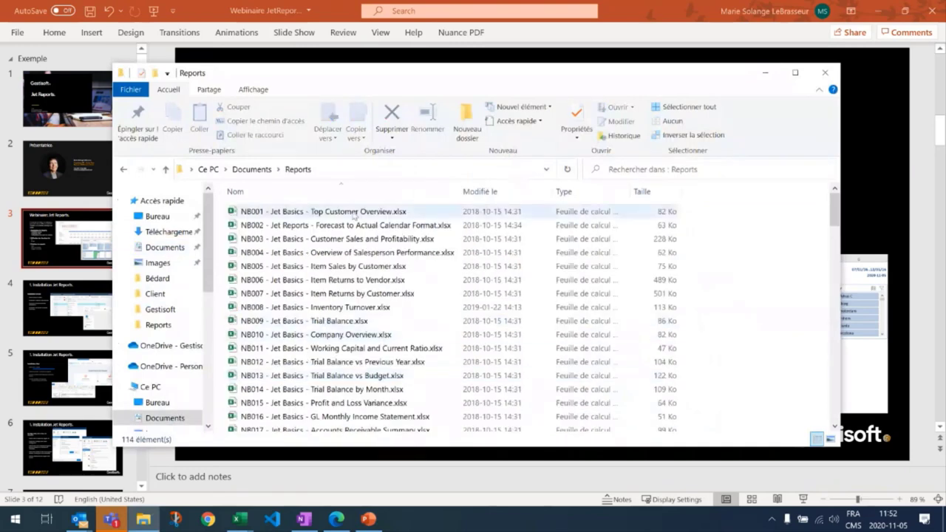
{"action": "scroll", "coordinate": [429, 323], "scroll_direction": "down", "scroll_amount": 1}
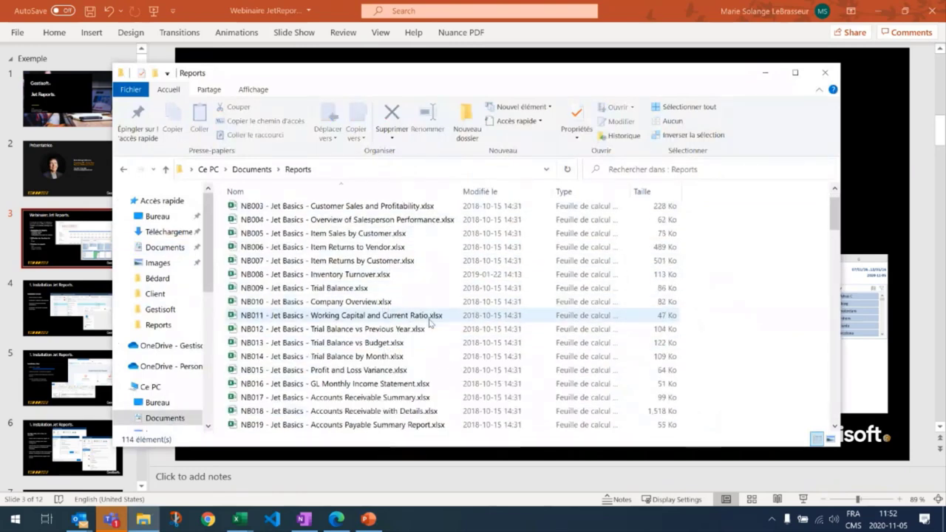
{"action": "scroll", "coordinate": [432, 323], "scroll_direction": "down", "scroll_amount": 2}
{"action": "scroll", "coordinate": [438, 323], "scroll_direction": "down", "scroll_amount": 1}
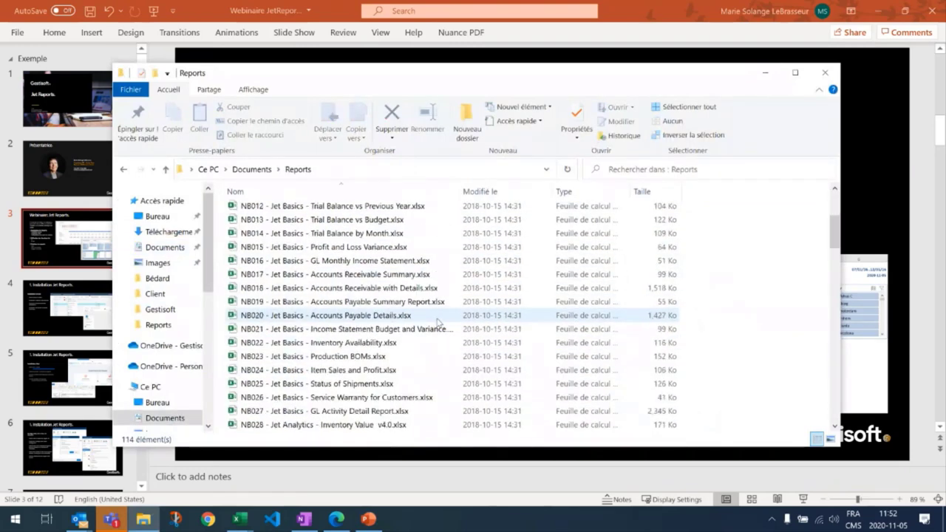
{"action": "left_click", "coordinate": [395, 329]}
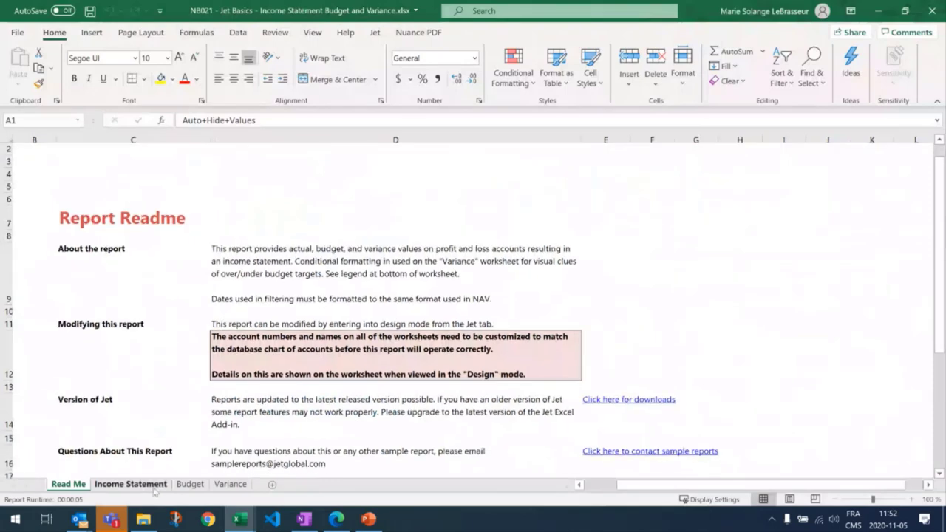
- Show the Income Statement sheet and put the sample report into Jet design mode
{"action": "key", "text": "ctrl+Page_Down"}
{"action": "left_click", "coordinate": [265, 199]}
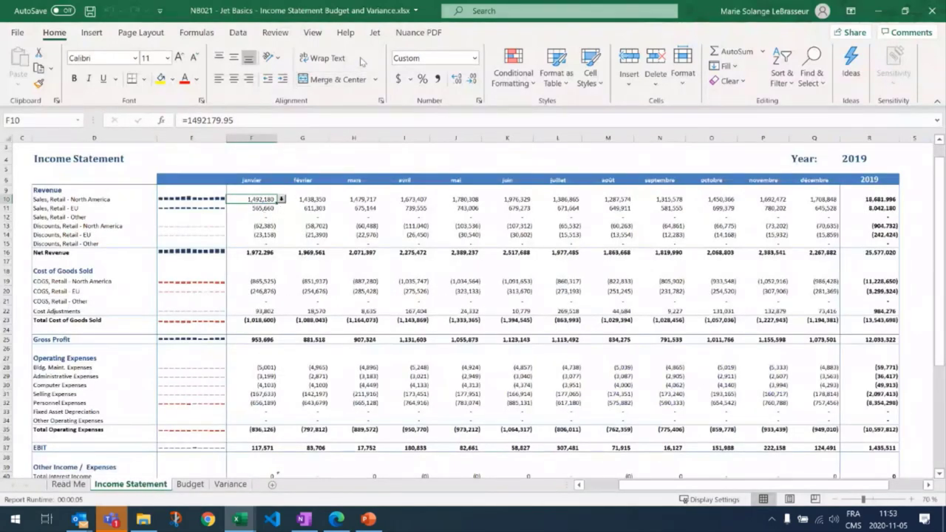
{"action": "left_click", "coordinate": [375, 34]}
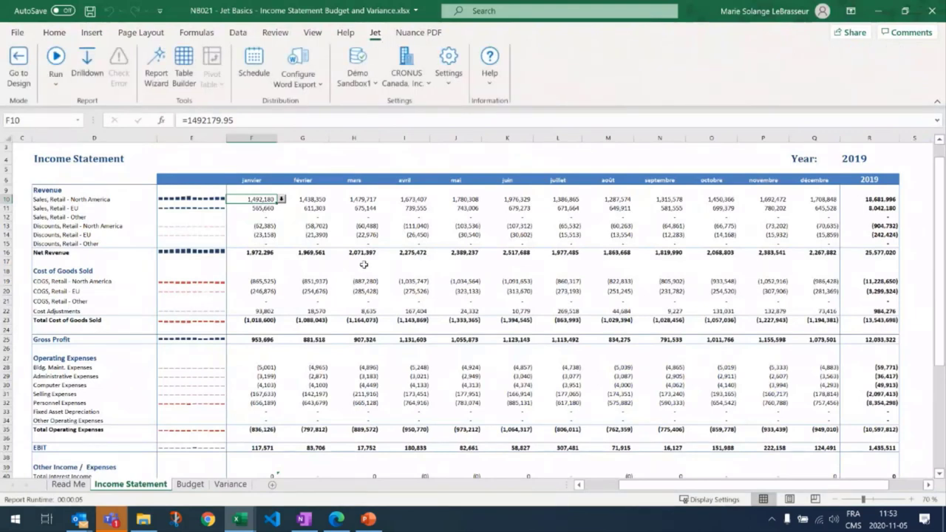
{"action": "left_click", "coordinate": [19, 65]}
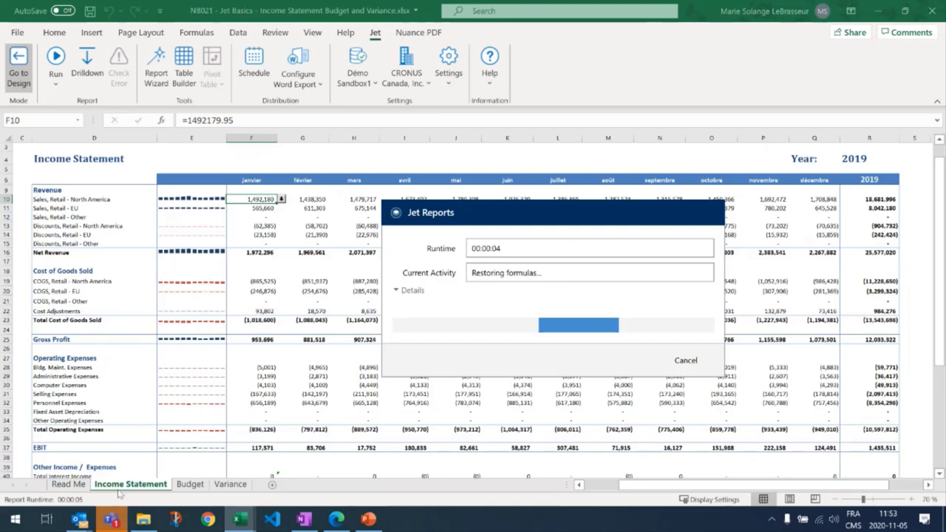
{"action": "left_click", "coordinate": [113, 519]}
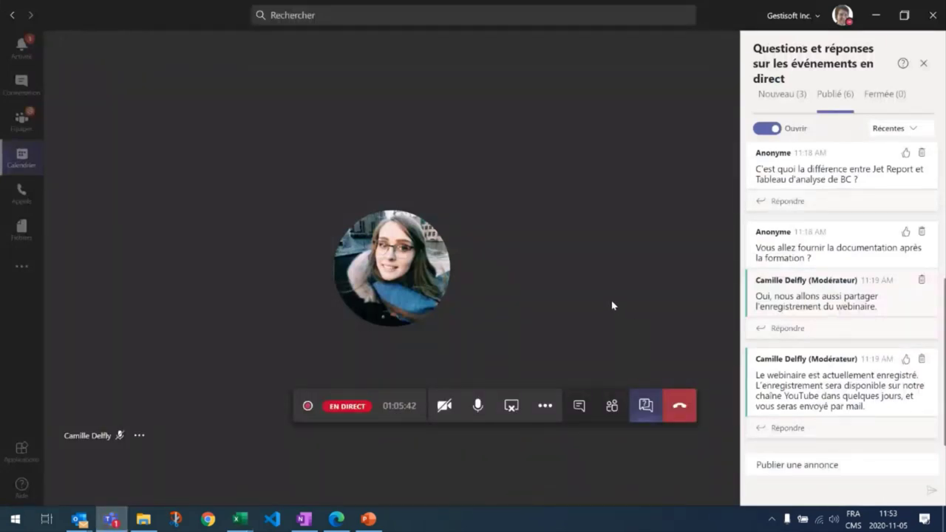
- Focus the Teams live event and open the Nouveau tab listing three new audience questions
{"action": "left_click", "coordinate": [249, 522]}
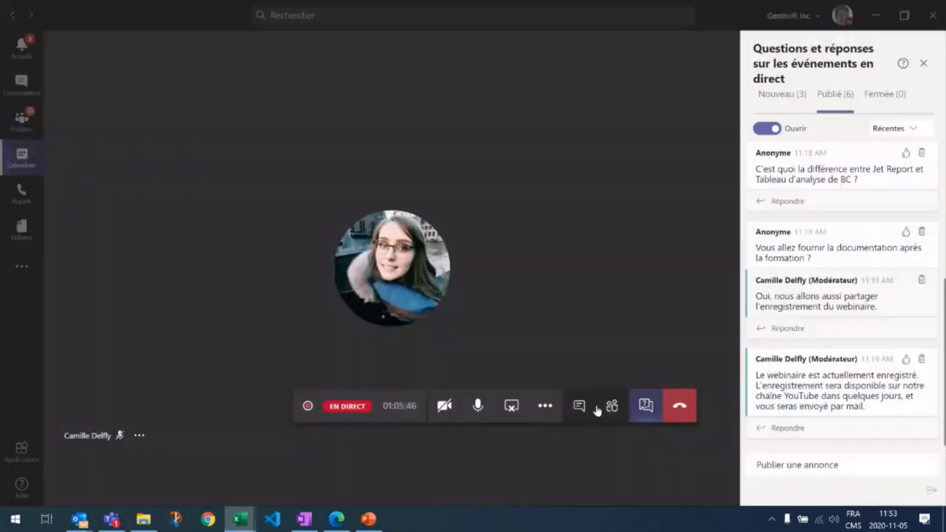
{"action": "mouse_move", "coordinate": [240, 518]}
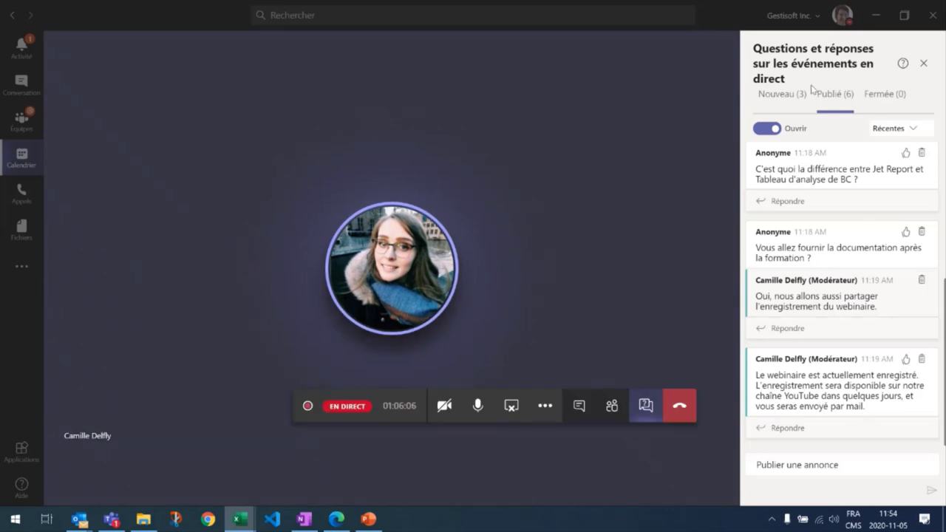
{"action": "left_click", "coordinate": [790, 99]}
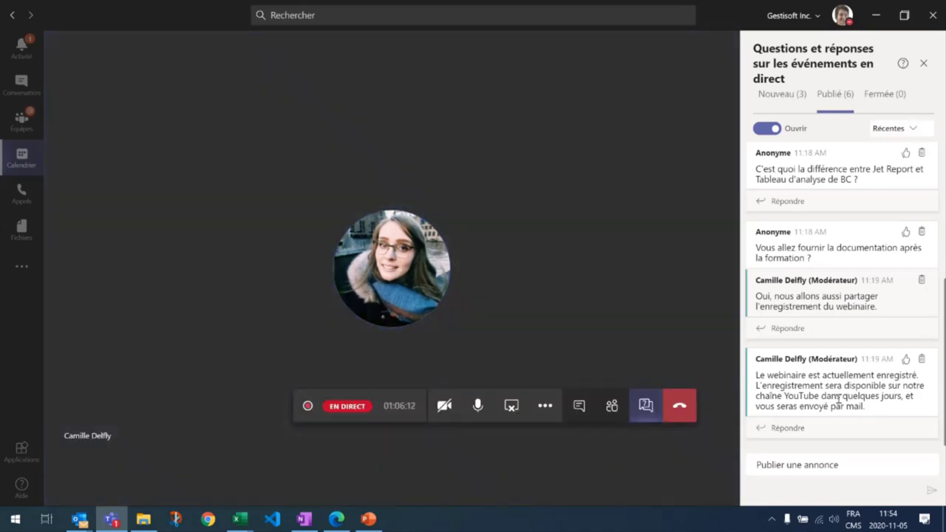
{"action": "left_click", "coordinate": [788, 109]}
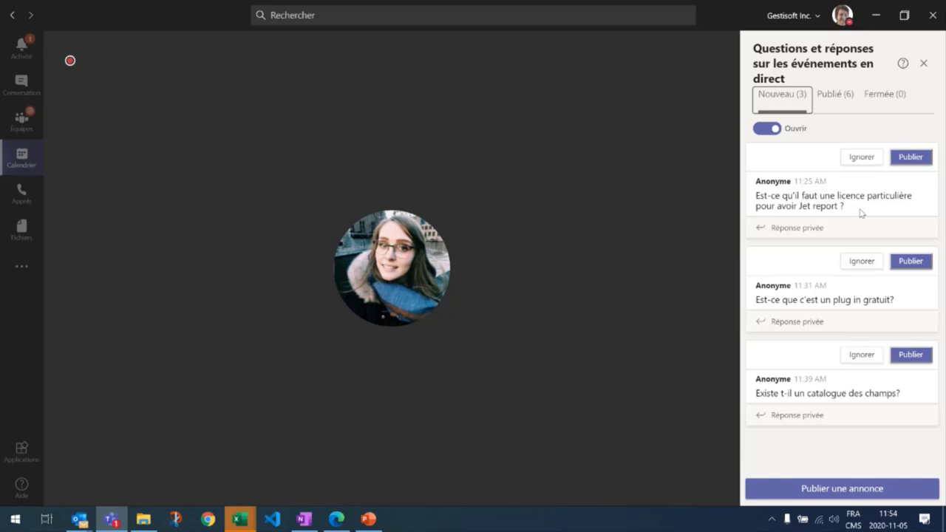
{"action": "left_click", "coordinate": [242, 517]}
- Bring the Book15 workbook forward, then minimize Excel to return to the Teams live event
{"action": "left_click", "coordinate": [519, 482]}
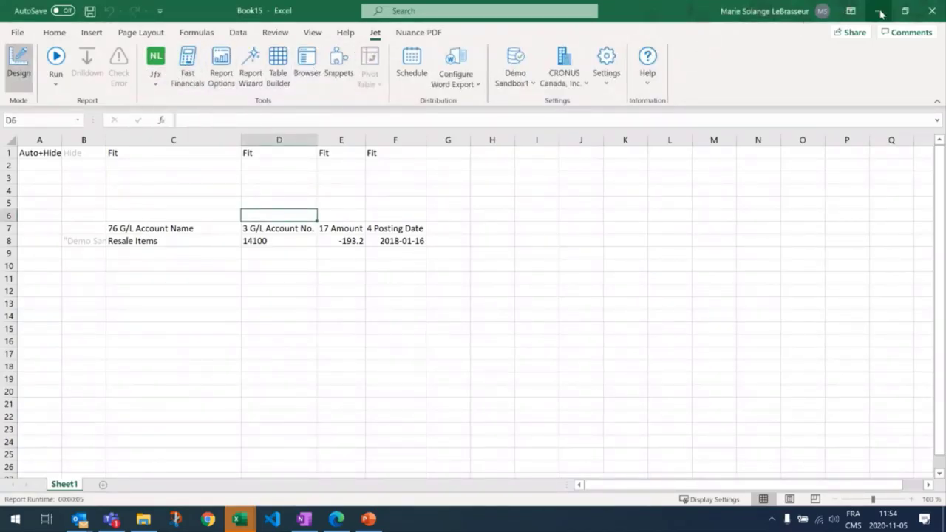
{"action": "left_click", "coordinate": [880, 13]}
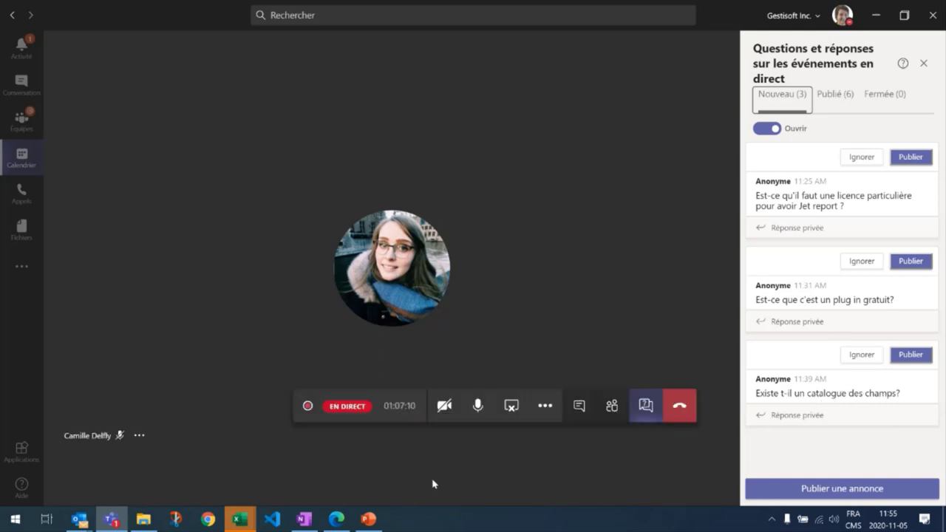
- On General Ledger Entries, open Page Inspection to show page 20 and table G/L Entry (17), with the FactBox hidden
{"action": "left_click", "coordinate": [339, 523]}
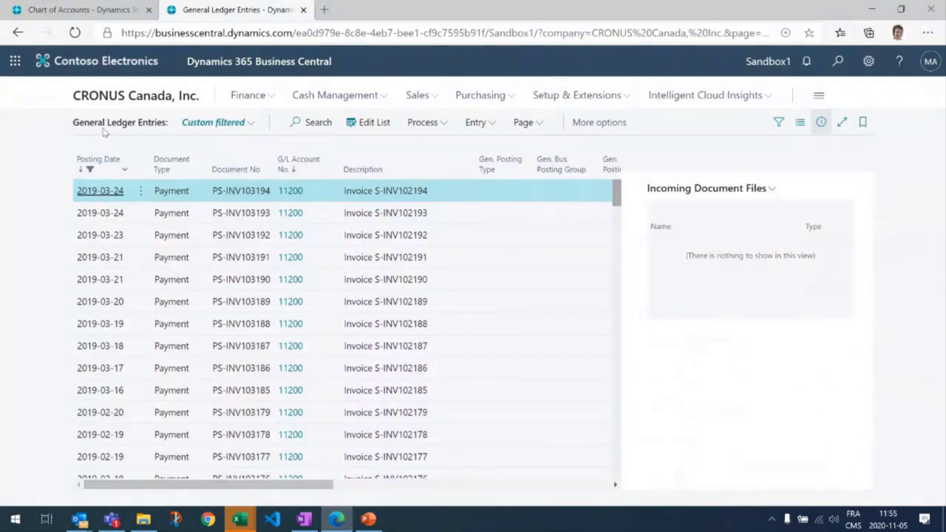
{"action": "left_click", "coordinate": [868, 61]}
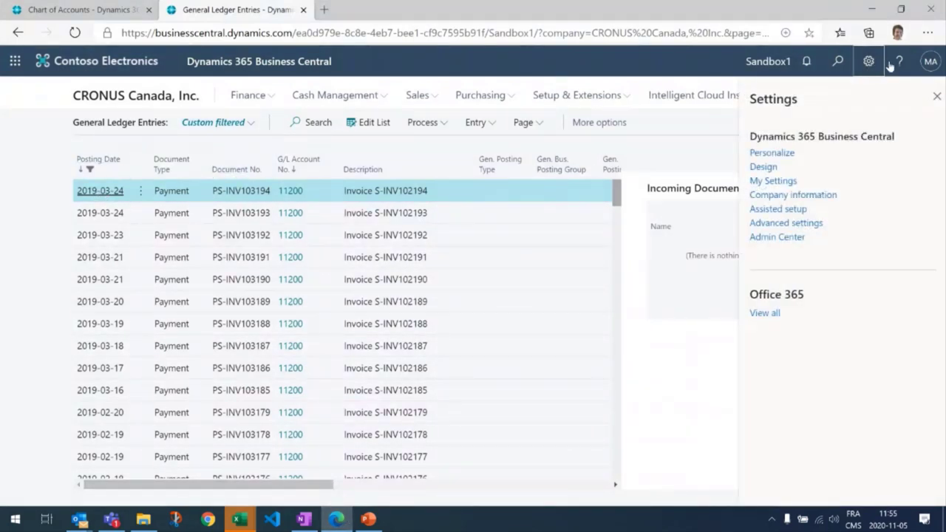
{"action": "left_click", "coordinate": [898, 61]}
{"action": "left_click", "coordinate": [898, 61]}
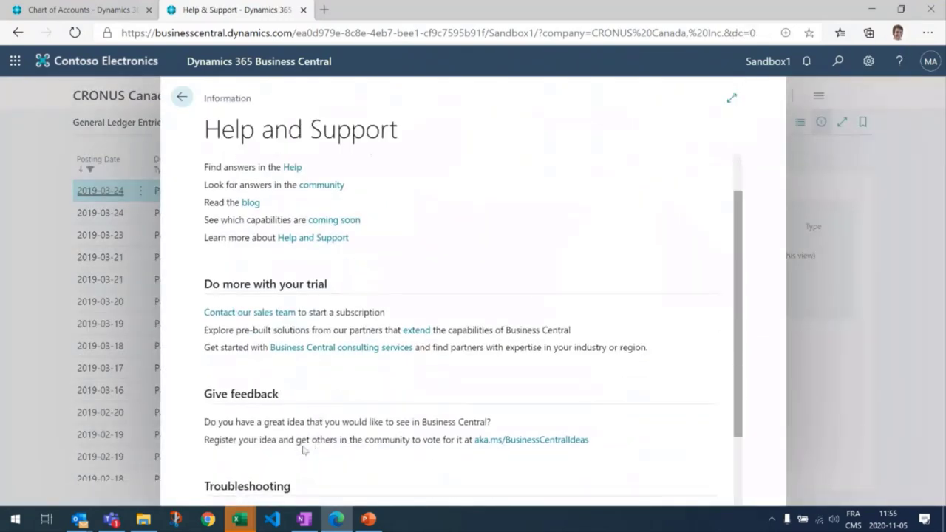
{"action": "scroll", "coordinate": [303, 450], "scroll_direction": "down", "scroll_amount": 2}
{"action": "left_click", "coordinate": [268, 468]}
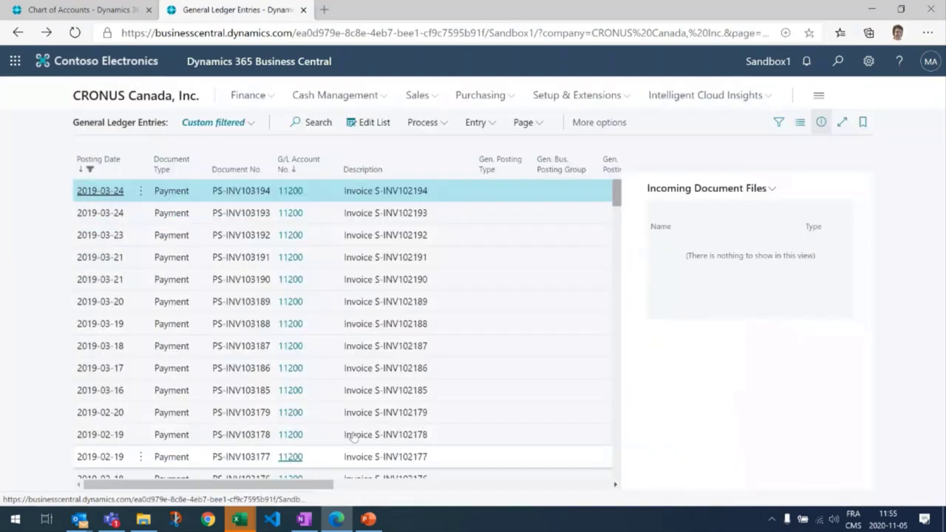
{"action": "key", "text": "ctrl+alt+F1"}
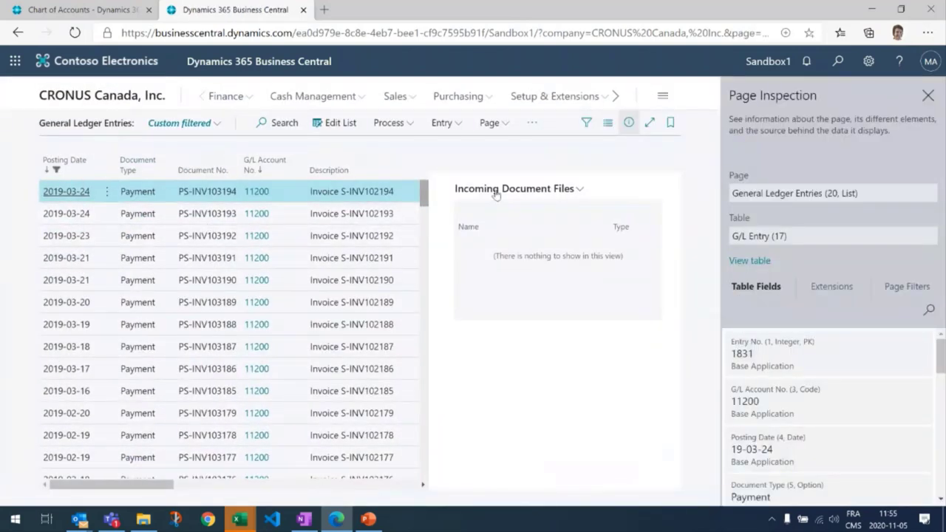
{"action": "left_click", "coordinate": [628, 123]}
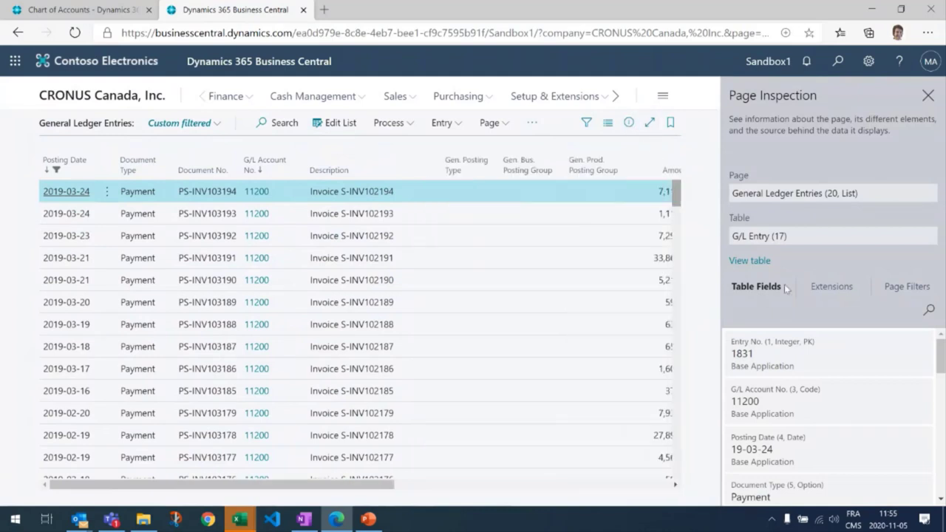
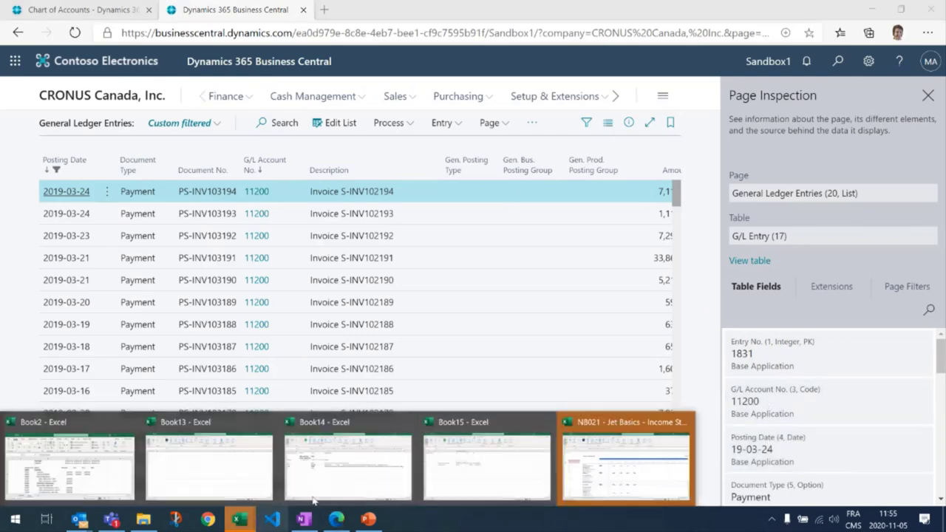
- Bring back the NB021 Income Statement and read the date formulas in F8, F7 and G7
{"action": "left_click", "coordinate": [614, 478]}
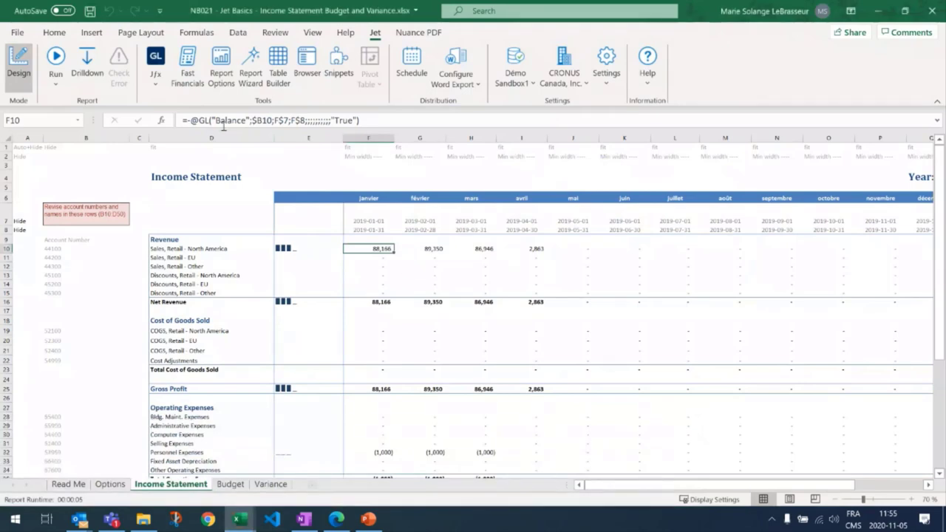
{"action": "left_click", "coordinate": [374, 230]}
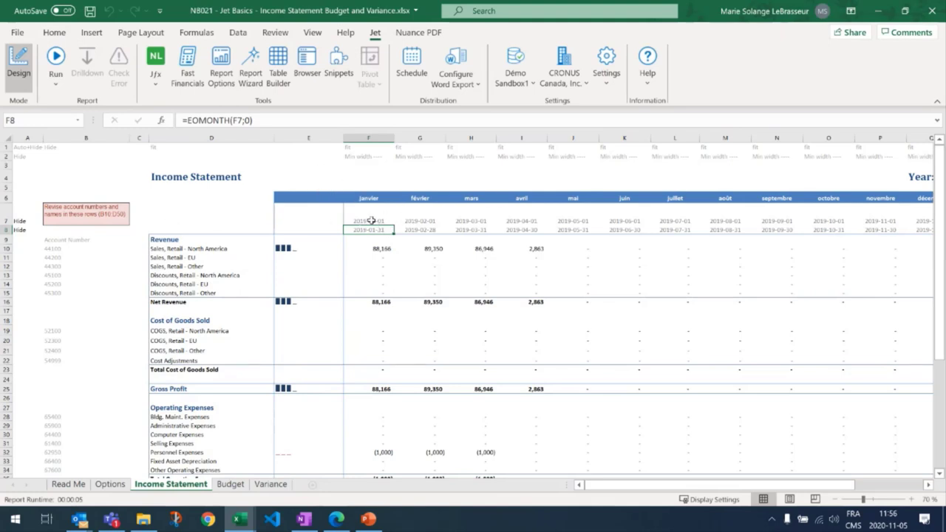
{"action": "left_click", "coordinate": [371, 220]}
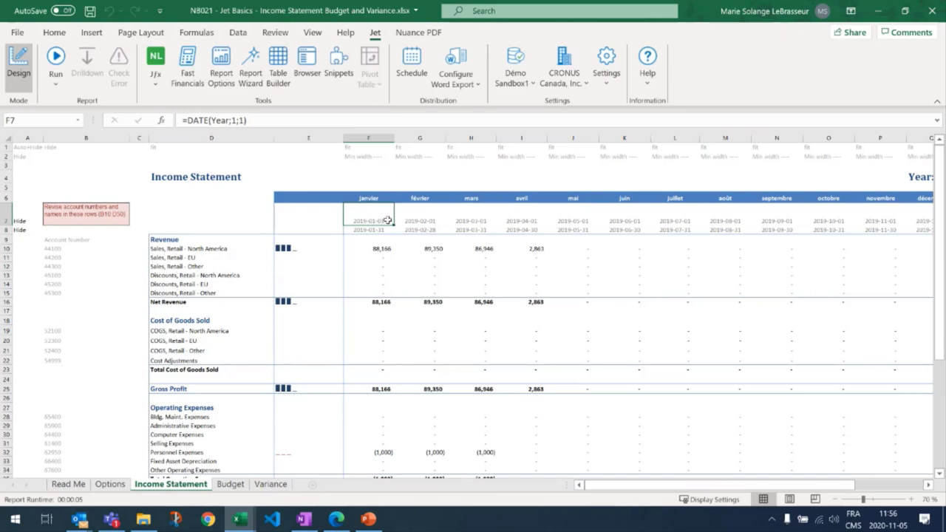
{"action": "left_click", "coordinate": [422, 221]}
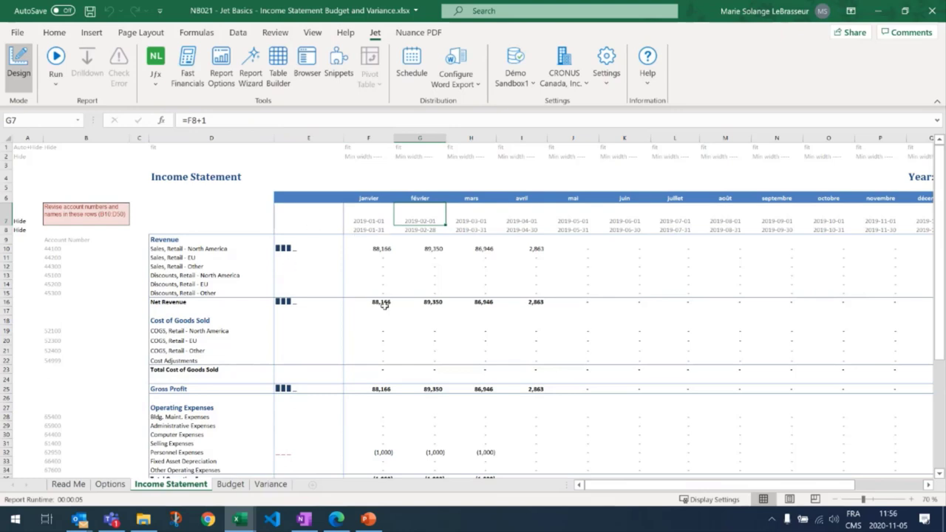
- Check the GL balance formula in F12, select column B and the E10 revenue sparkline
{"action": "left_click", "coordinate": [387, 265]}
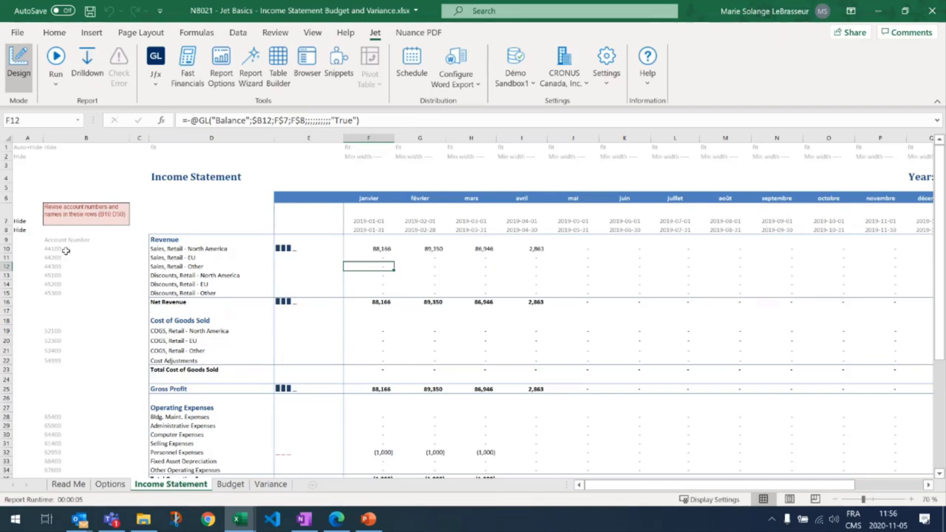
{"action": "left_click", "coordinate": [66, 136]}
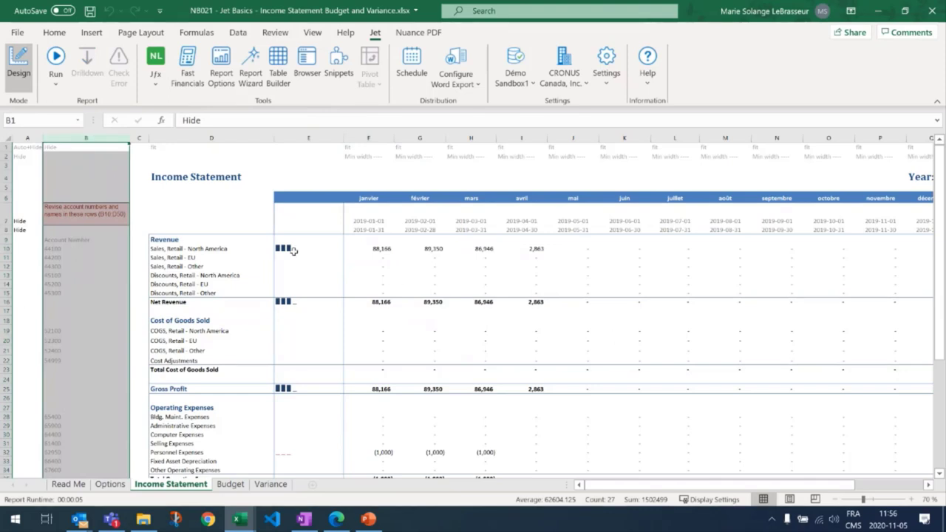
{"action": "left_click", "coordinate": [291, 248]}
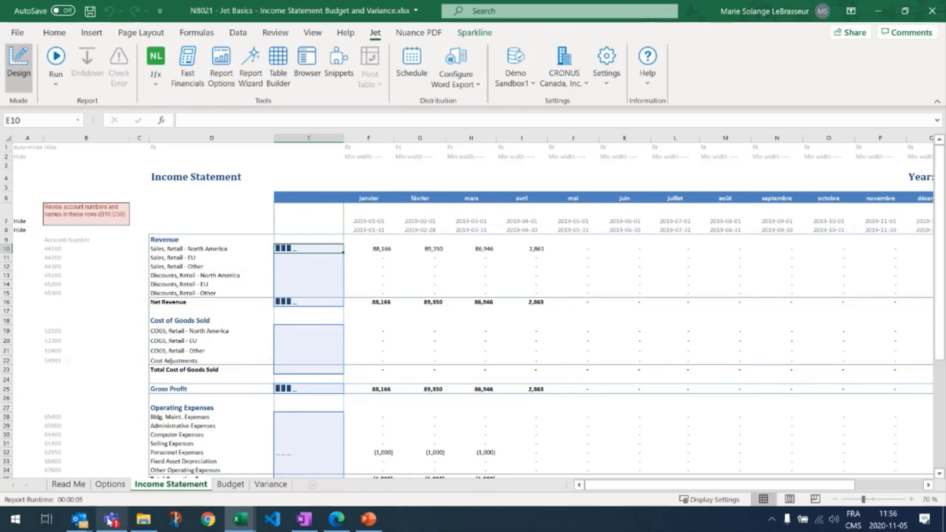
- Glance at the Teams live-event questions, then add a blank Sheet1 to the Jet Basics workbook
{"action": "left_click", "coordinate": [111, 520]}
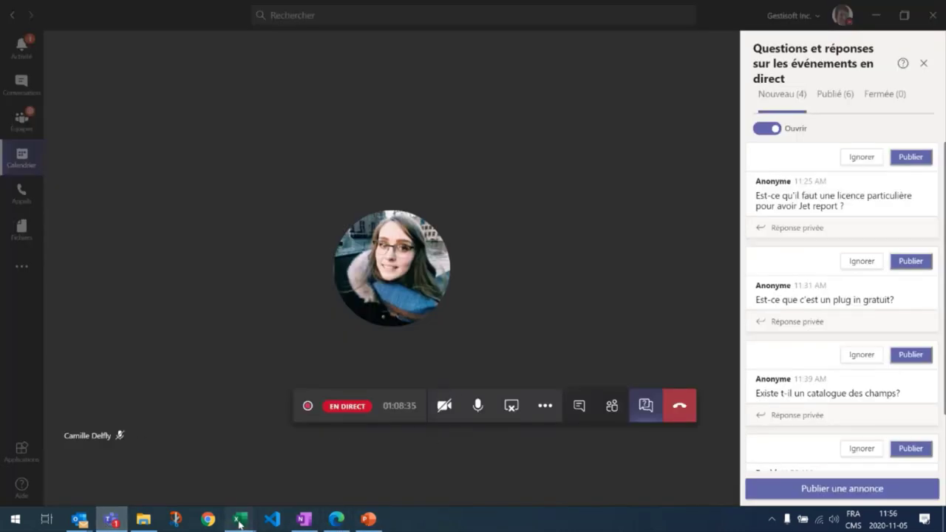
{"action": "mouse_move", "coordinate": [238, 520]}
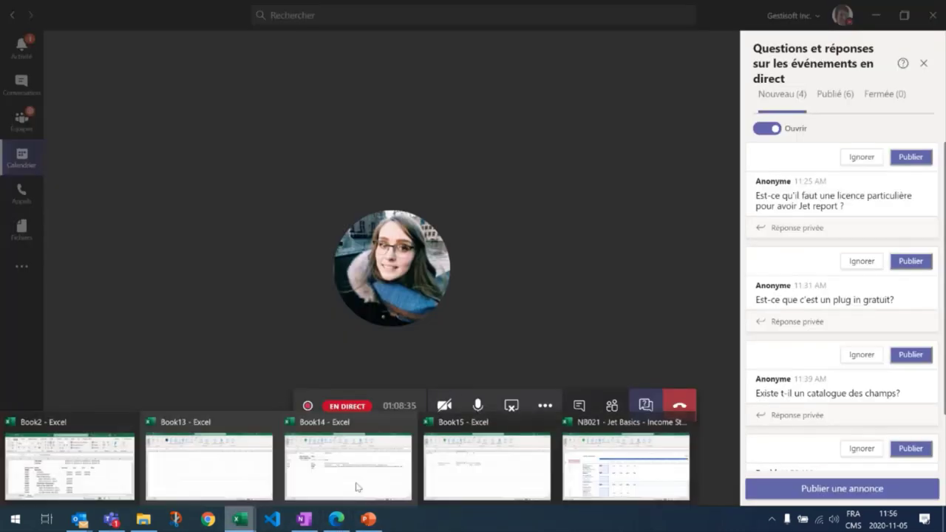
{"action": "left_click", "coordinate": [602, 481]}
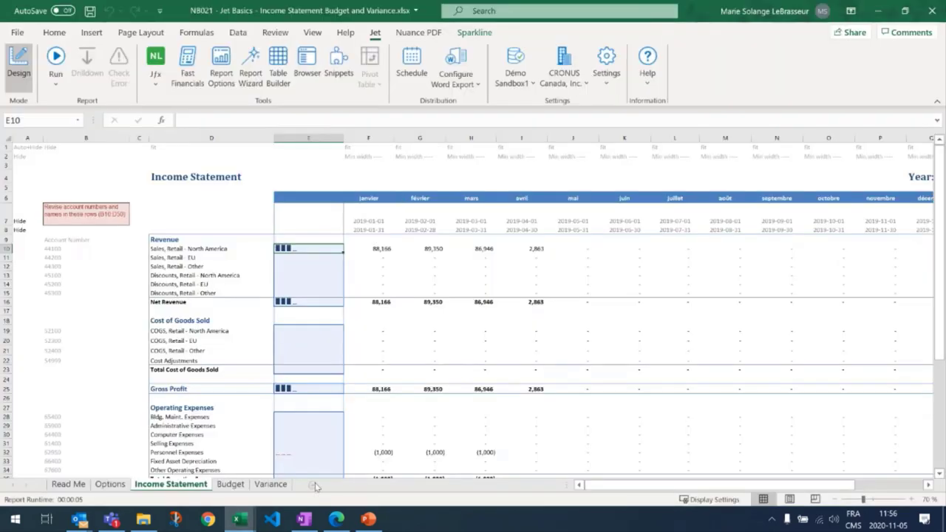
{"action": "left_click", "coordinate": [317, 487]}
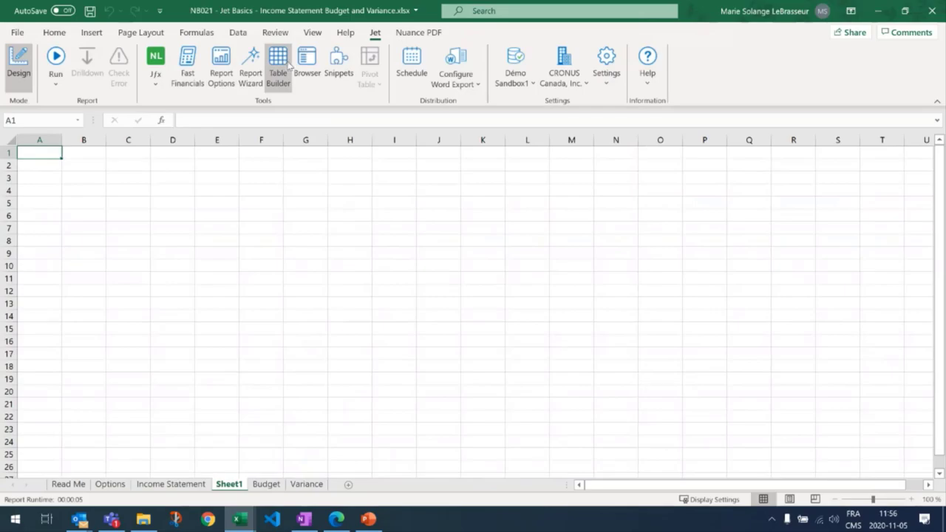
- Start a Table Builder report by adding the G/L Entry table, then switch to Business Central
{"action": "left_click", "coordinate": [288, 64]}
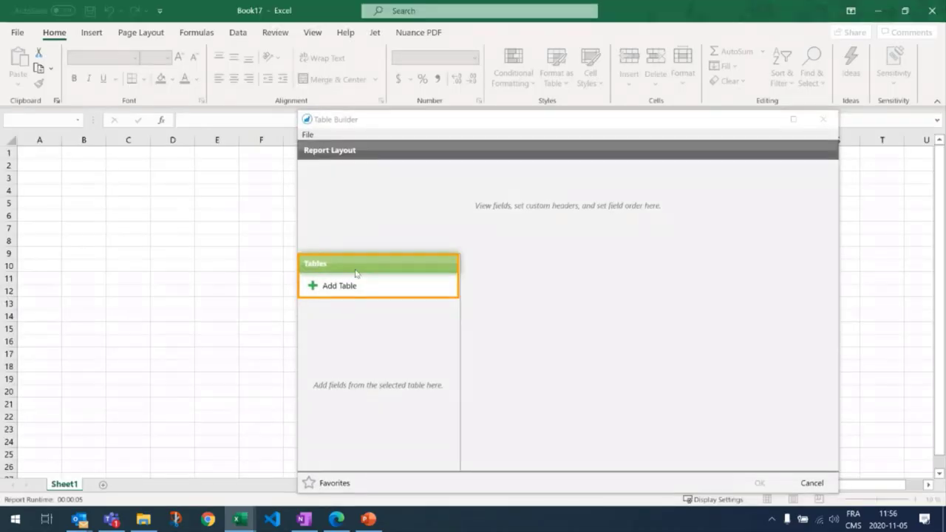
{"action": "left_click", "coordinate": [333, 285]}
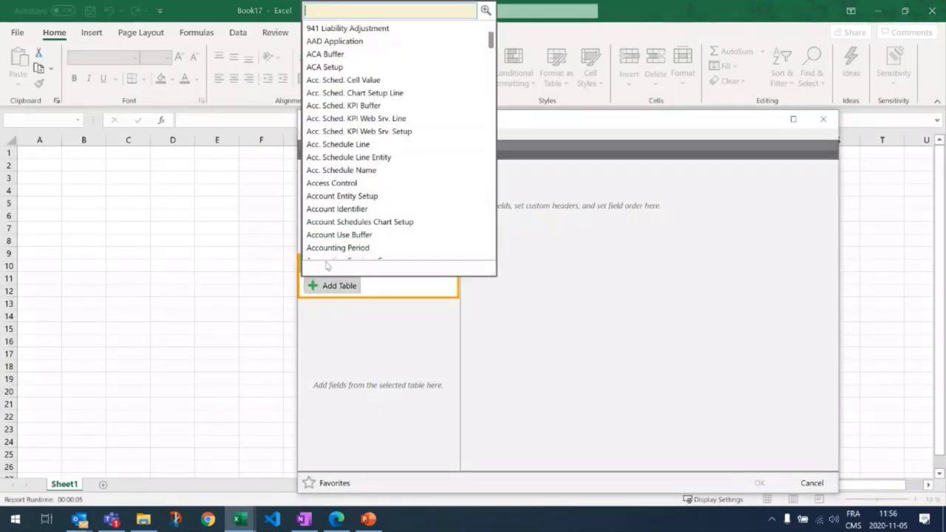
{"action": "type", "text": "G"}
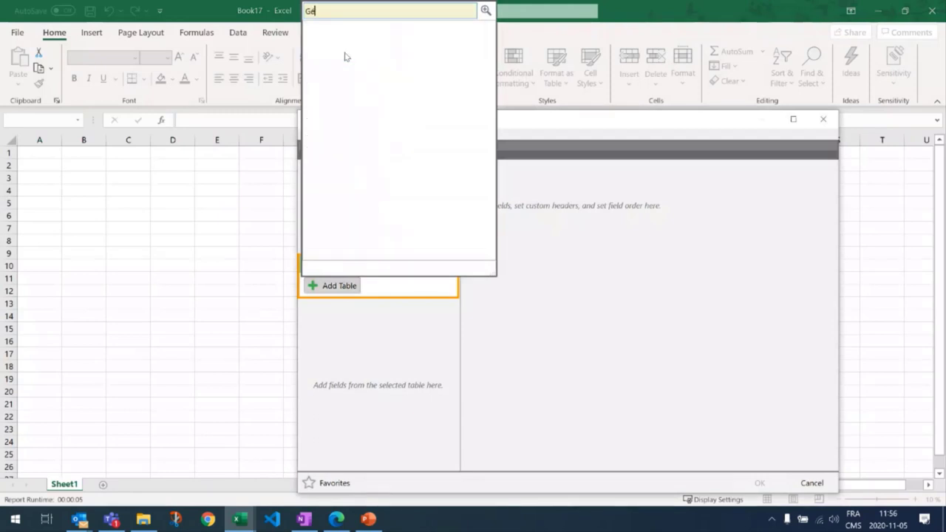
{"action": "type", "text": "/L E"}
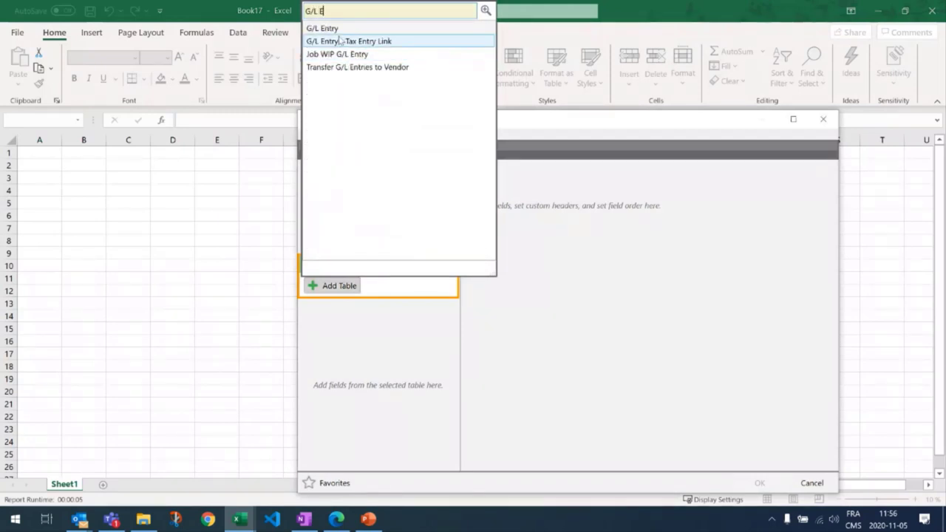
{"action": "left_click", "coordinate": [322, 28]}
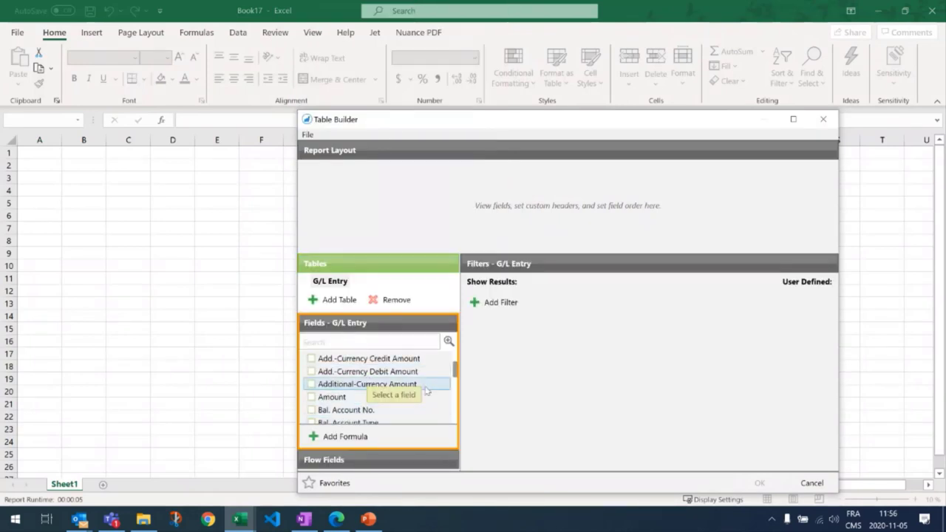
{"action": "scroll", "coordinate": [456, 372], "scroll_direction": "down", "scroll_amount": 1}
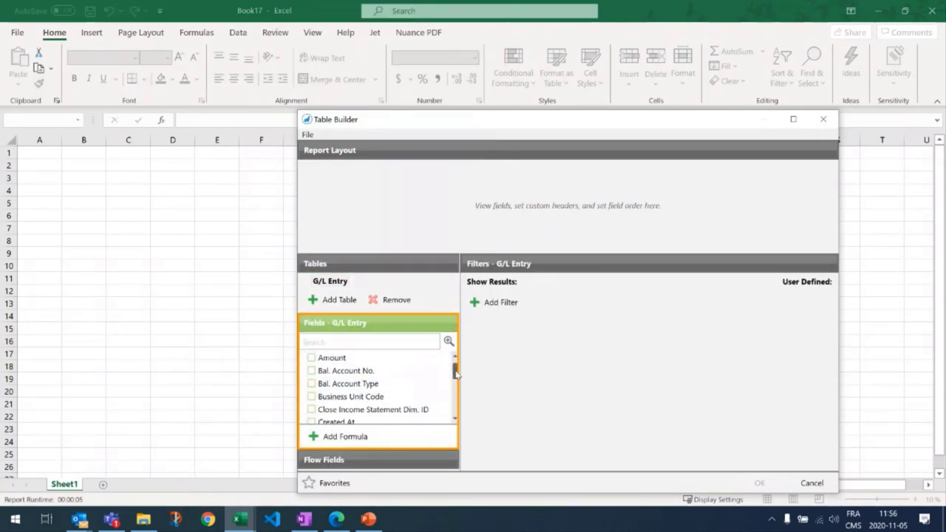
{"action": "left_click", "coordinate": [338, 523]}
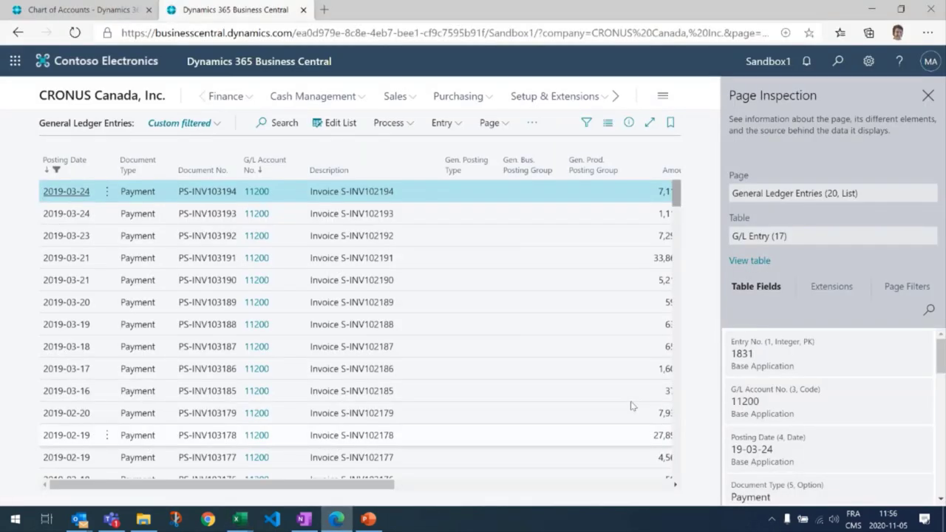
- Scroll the G/L Entry columns from Amount through Job No. to Quantity, then return to Excel
{"action": "left_click", "coordinate": [750, 260]}
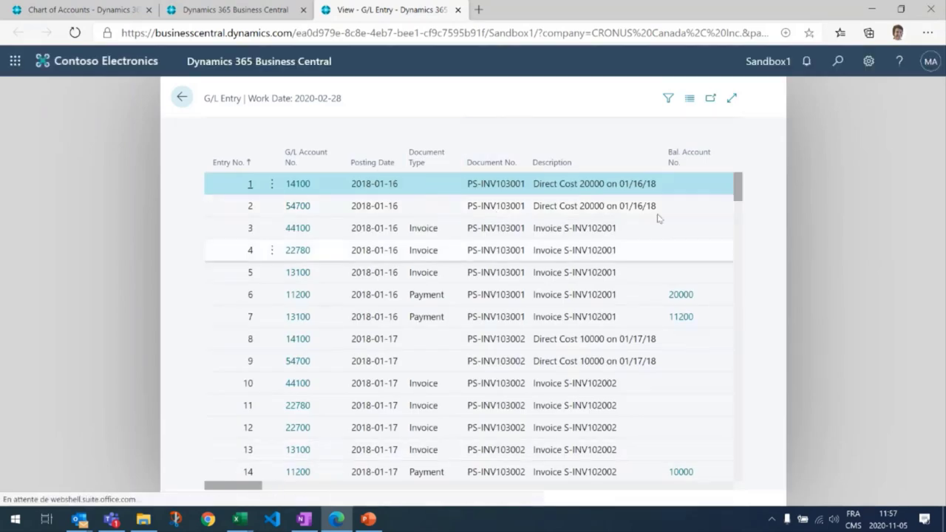
{"action": "left_click", "coordinate": [547, 489]}
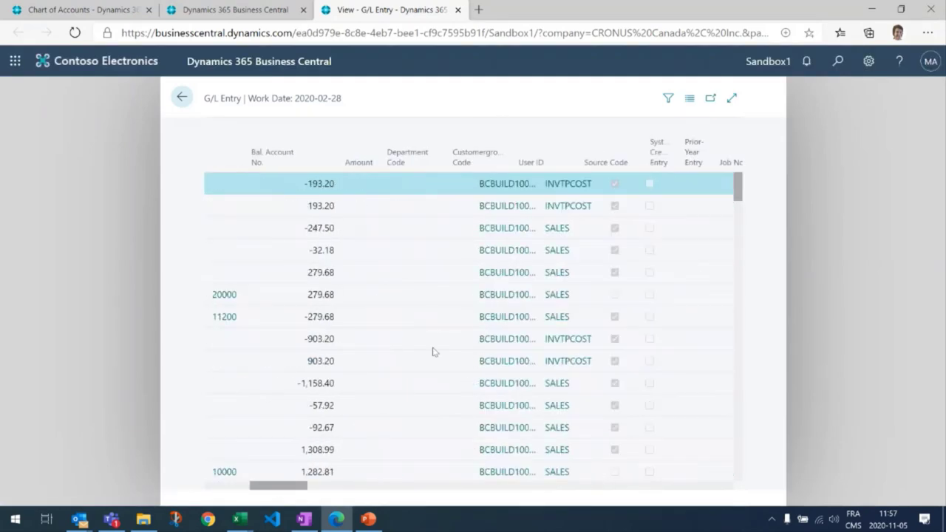
{"action": "left_click", "coordinate": [331, 487]}
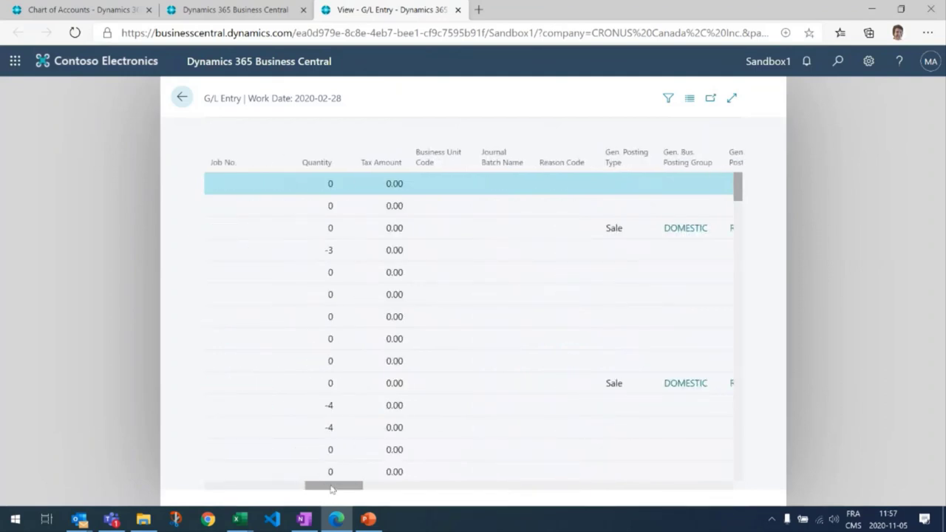
{"action": "left_click_drag", "start_coordinate": [332, 487], "coordinate": [249, 485]}
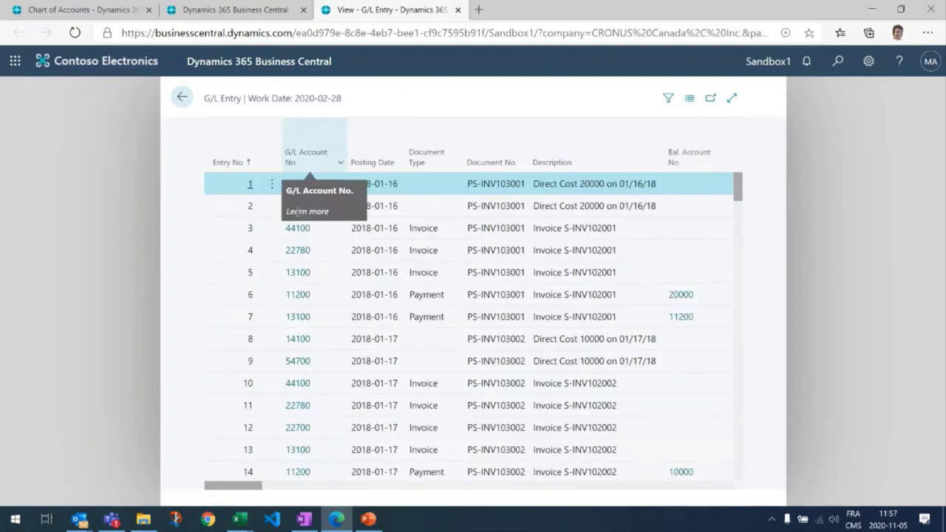
{"action": "left_click", "coordinate": [250, 525]}
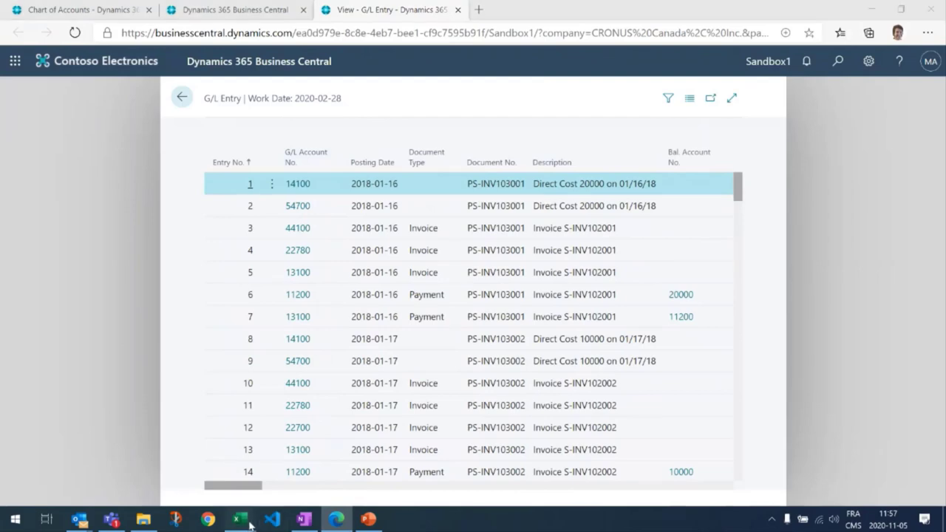
- Check G/L Account No. in the Book17 Table Builder fields, then switch to the Teams live event
{"action": "left_click", "coordinate": [887, 454]}
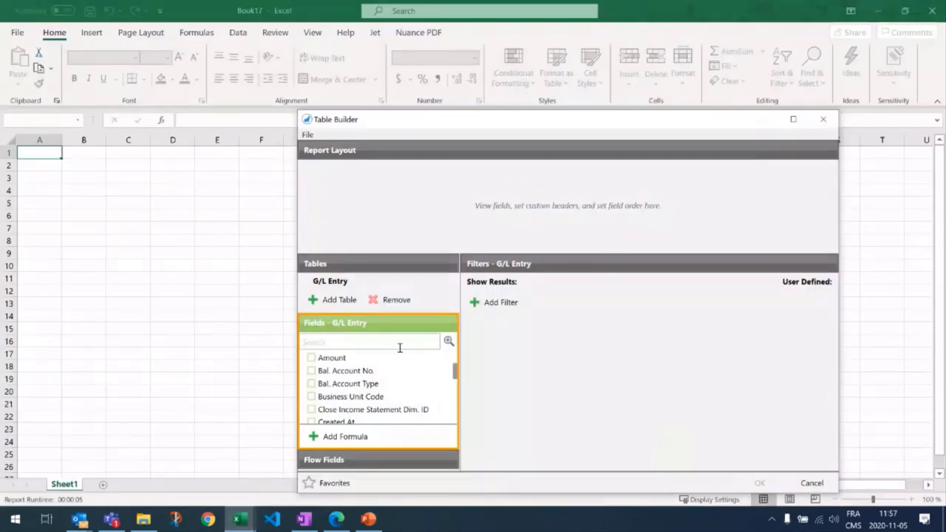
{"action": "scroll", "coordinate": [347, 388], "scroll_direction": "down", "scroll_amount": 3}
{"action": "scroll", "coordinate": [332, 386], "scroll_direction": "down", "scroll_amount": 2}
{"action": "left_click", "coordinate": [327, 384]}
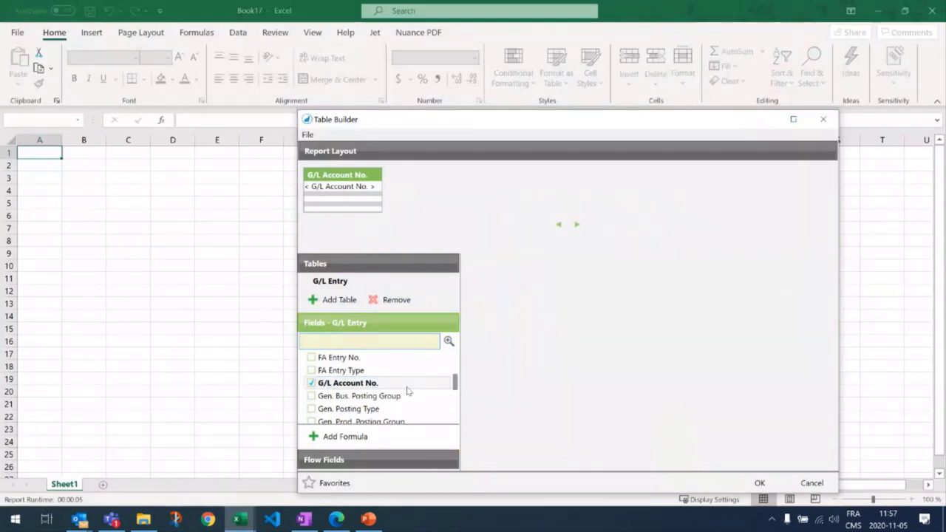
{"action": "left_click", "coordinate": [111, 521]}
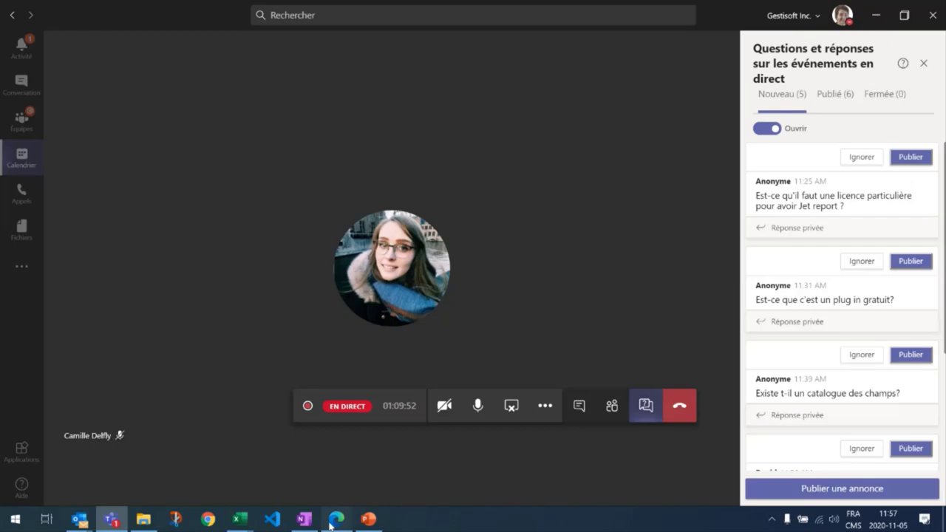
- Check the Edge G/L Entry tabs, scroll the Teams Q&A questions, and show the Excel windows
{"action": "left_click", "coordinate": [331, 521]}
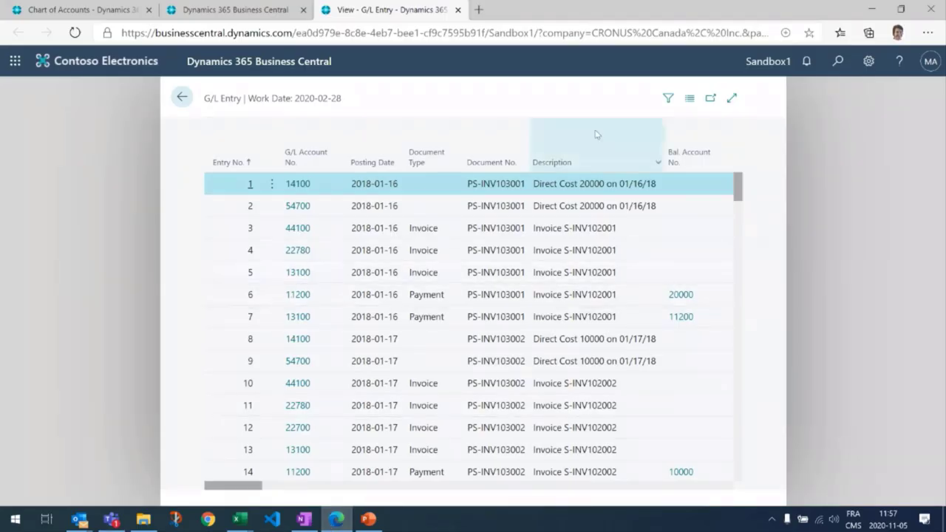
{"action": "left_click", "coordinate": [231, 12]}
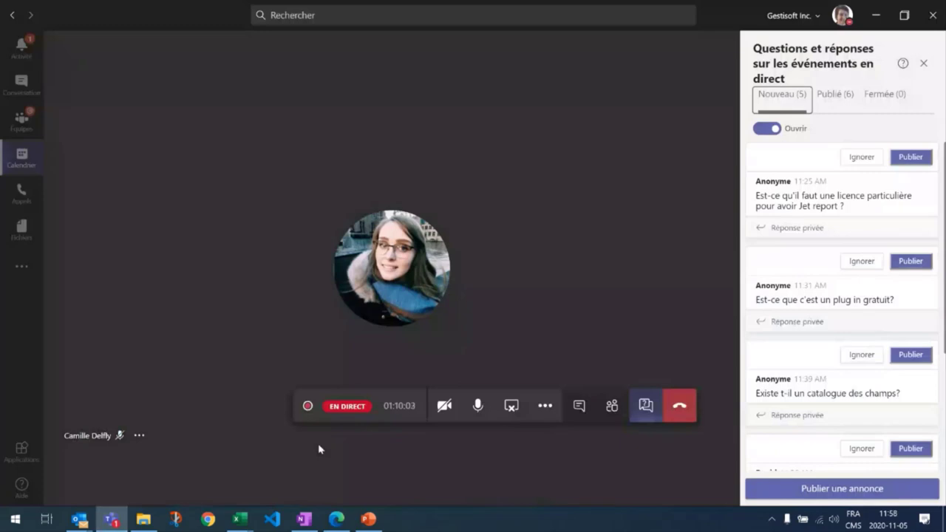
{"action": "scroll", "coordinate": [843, 388], "scroll_direction": "down", "scroll_amount": 3}
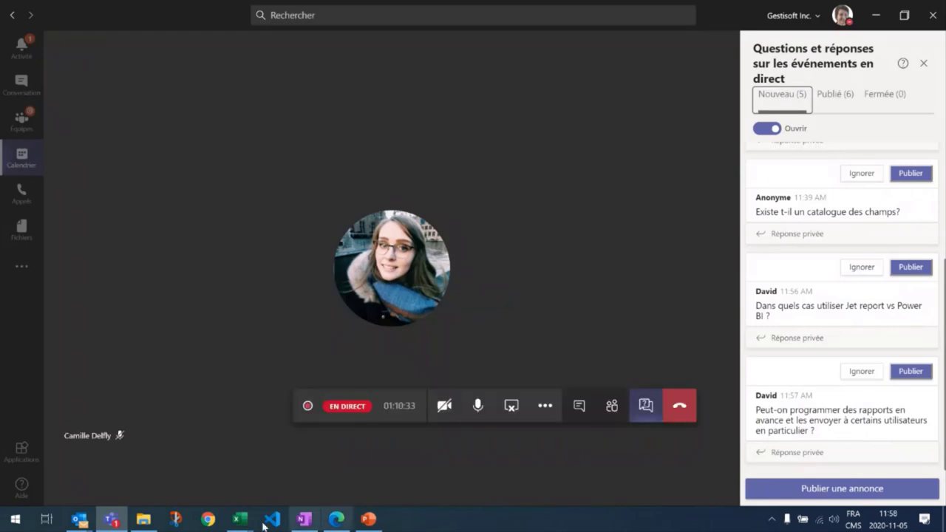
{"action": "left_click", "coordinate": [235, 519]}
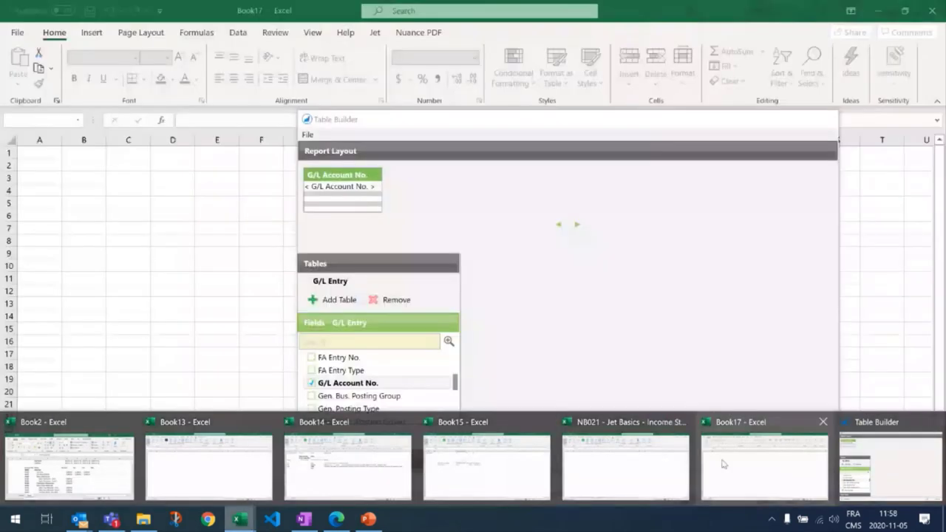
- Bring up the NB021 Income Statement Budget and Variance workbook, then the PowerPoint webinar deck
{"action": "left_click", "coordinate": [625, 466]}
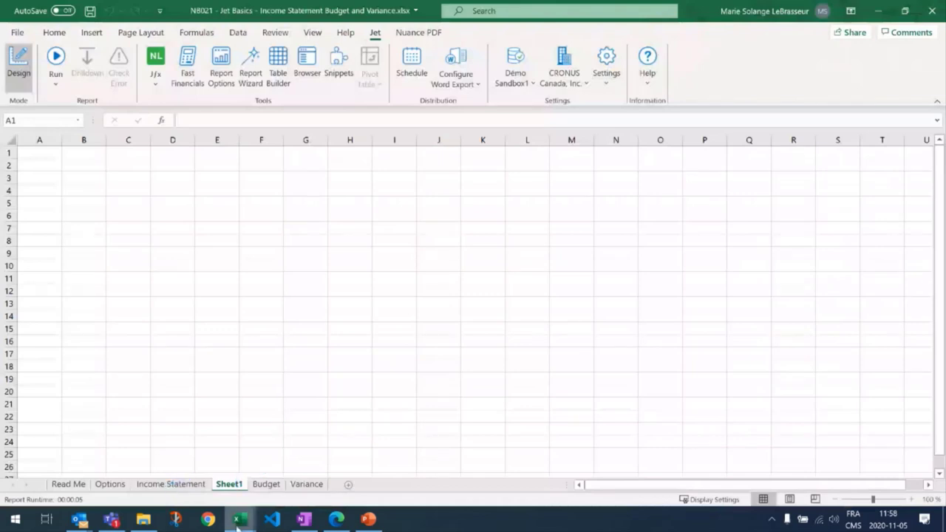
{"action": "mouse_move", "coordinate": [238, 521]}
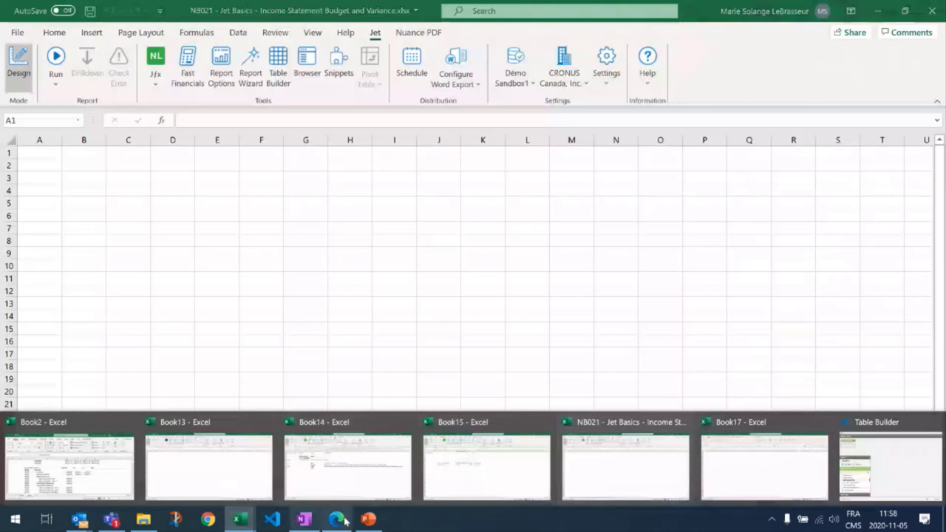
{"action": "left_click", "coordinate": [368, 520]}
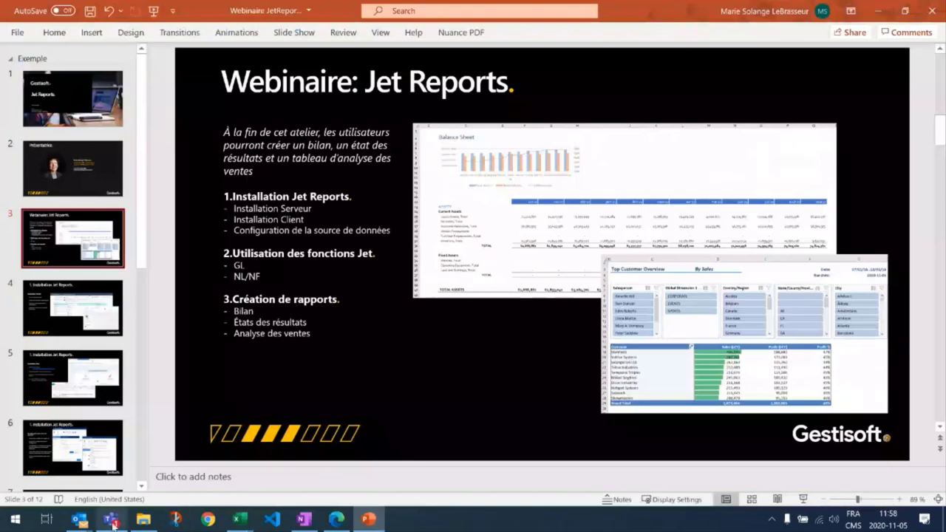
- Return from the PowerPoint agenda slide to the Teams live-event Q&A
{"action": "left_click", "coordinate": [112, 519]}
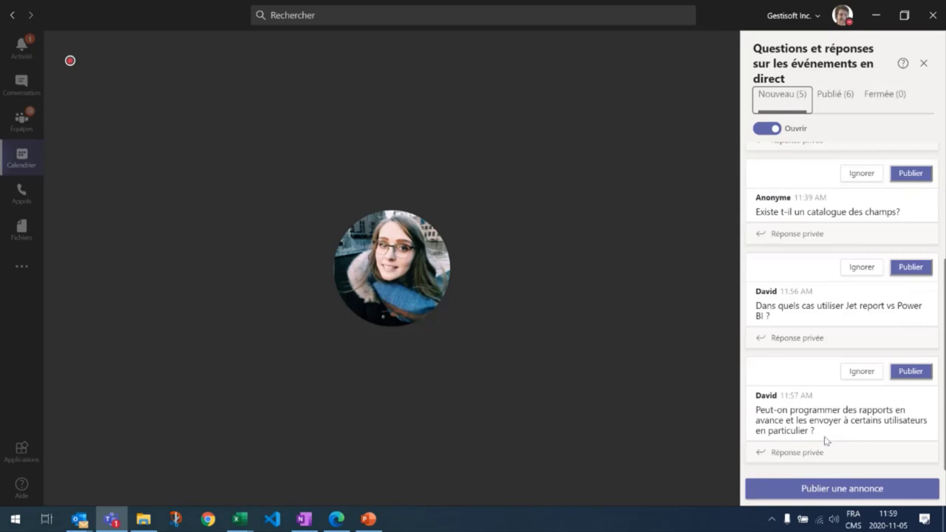
{"action": "mouse_move", "coordinate": [597, 324]}
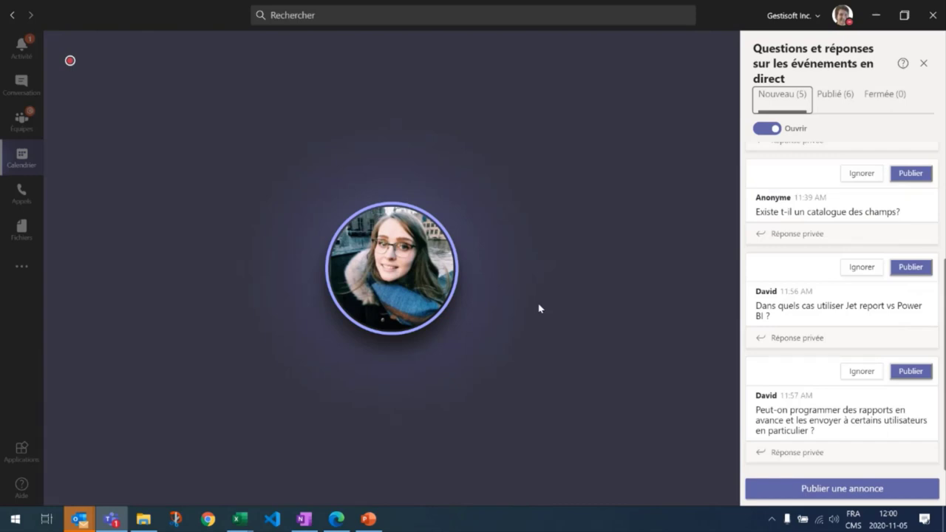
{"action": "mouse_move", "coordinate": [538, 360]}
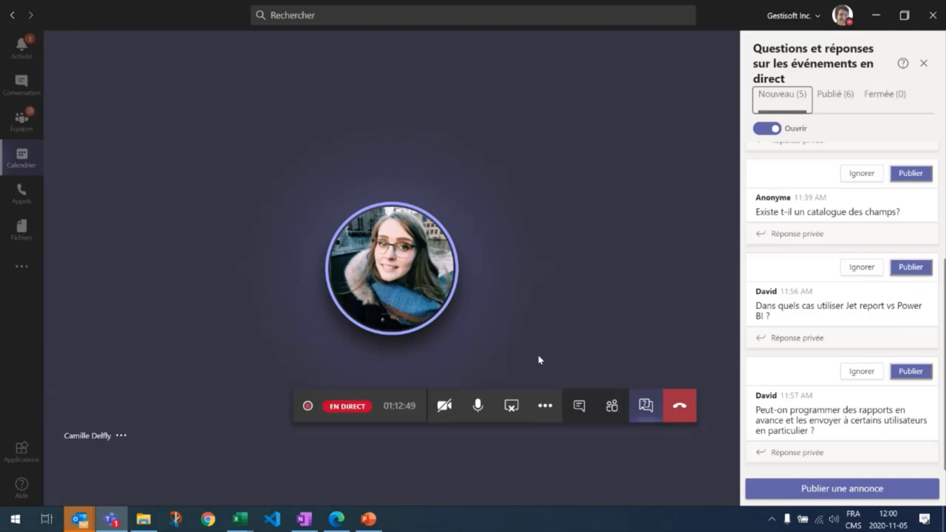